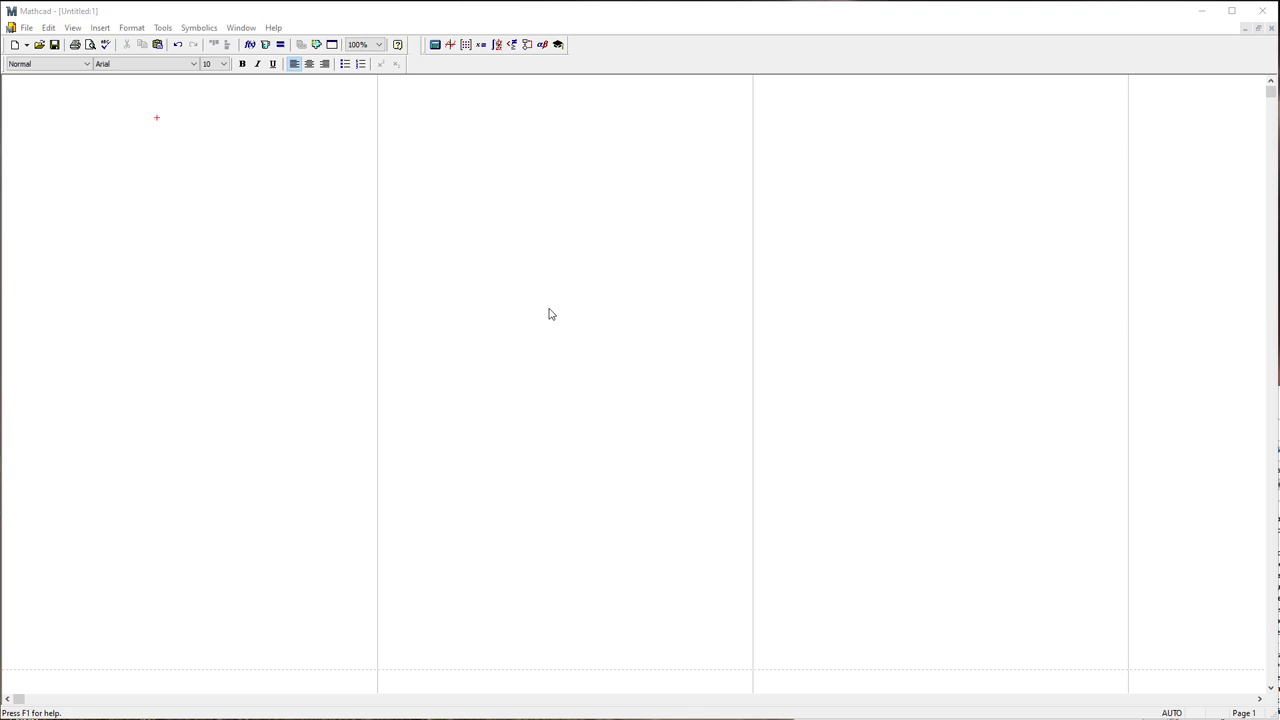
Bring the Laboratory 01.pdf instructions in Adobe Acrobat in front of the empty Mathcad worksheet.
key(alt+Tab)
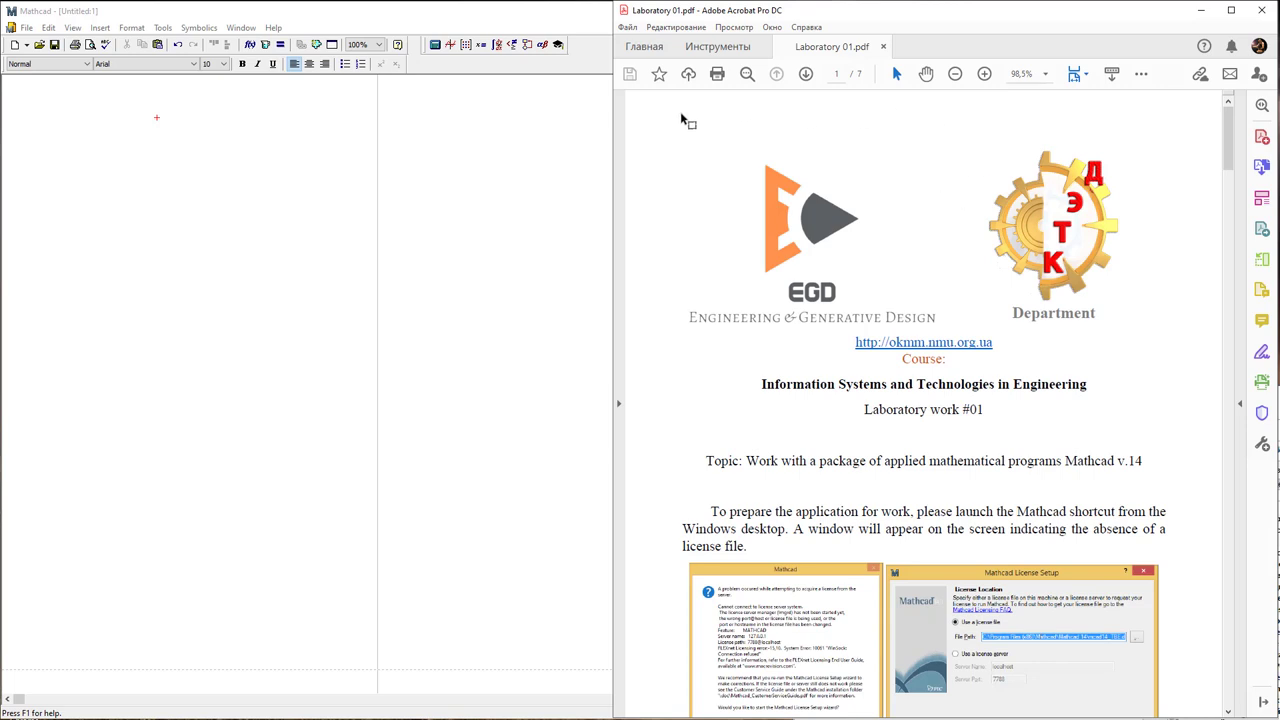
Narrow Mathcad to the left half and bring the PDF to page 4, 'Make first text block'.
click(461, 168)
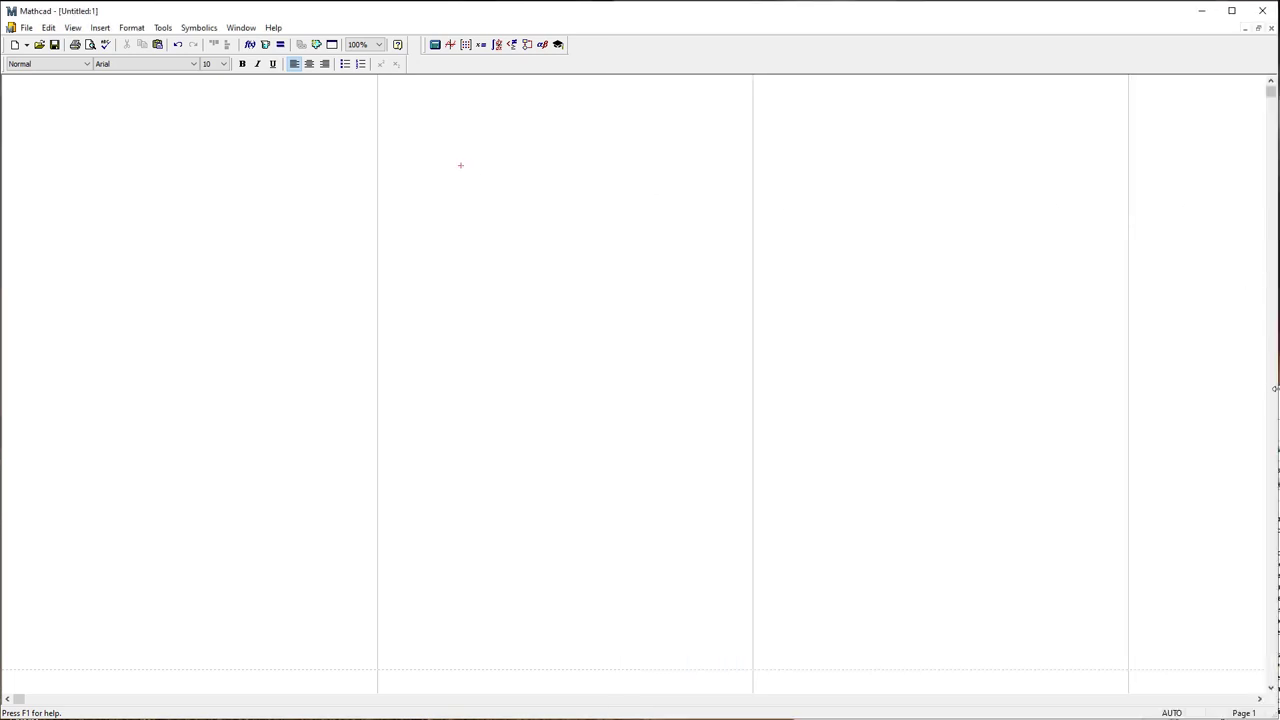
drag(1276, 392, 614, 360)
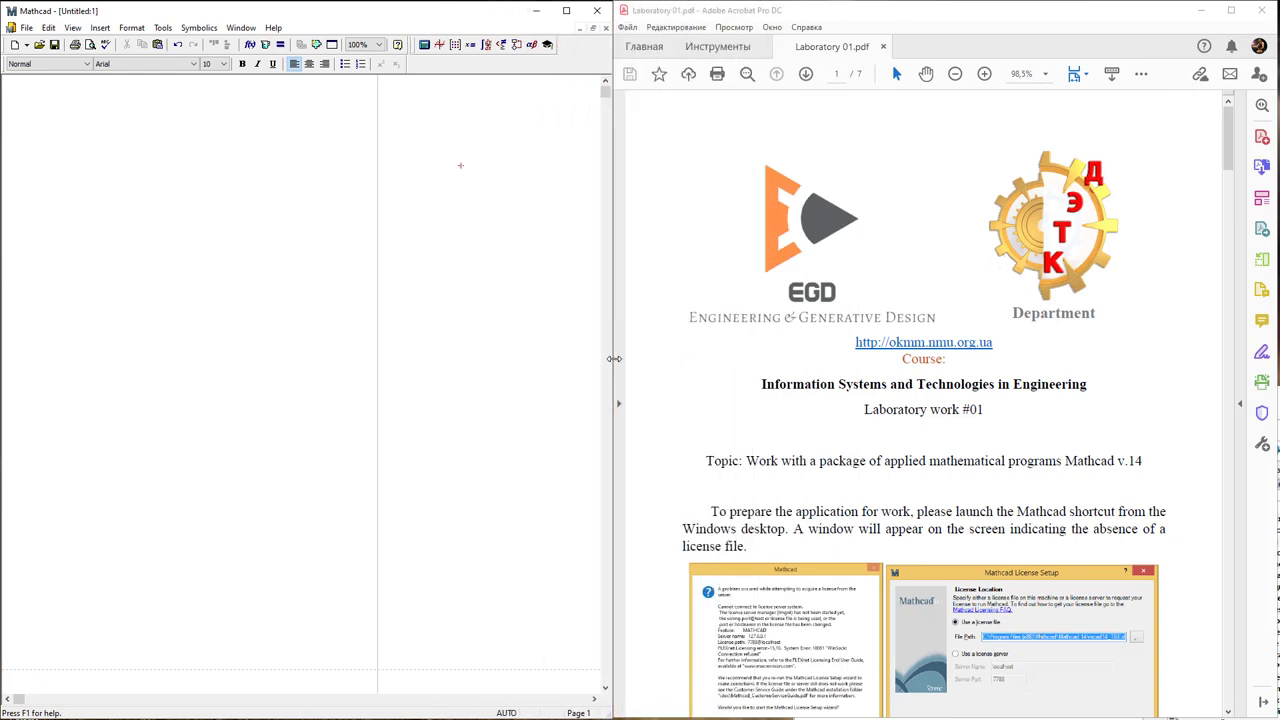
scroll(678, 229, down, 2)
scroll(874, 397, down, 2)
scroll(874, 397, down, 4)
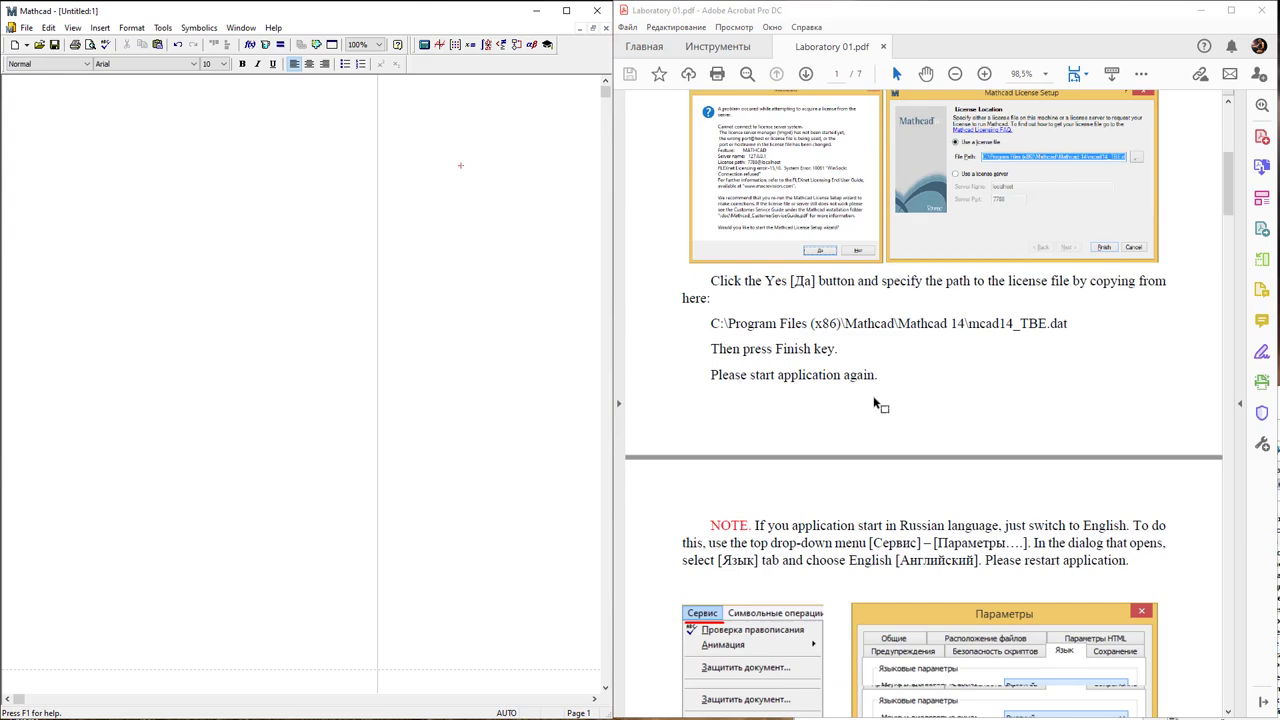
scroll(874, 397, down, 3)
scroll(874, 397, down, 4)
scroll(874, 397, down, 3)
scroll(874, 397, down, 4)
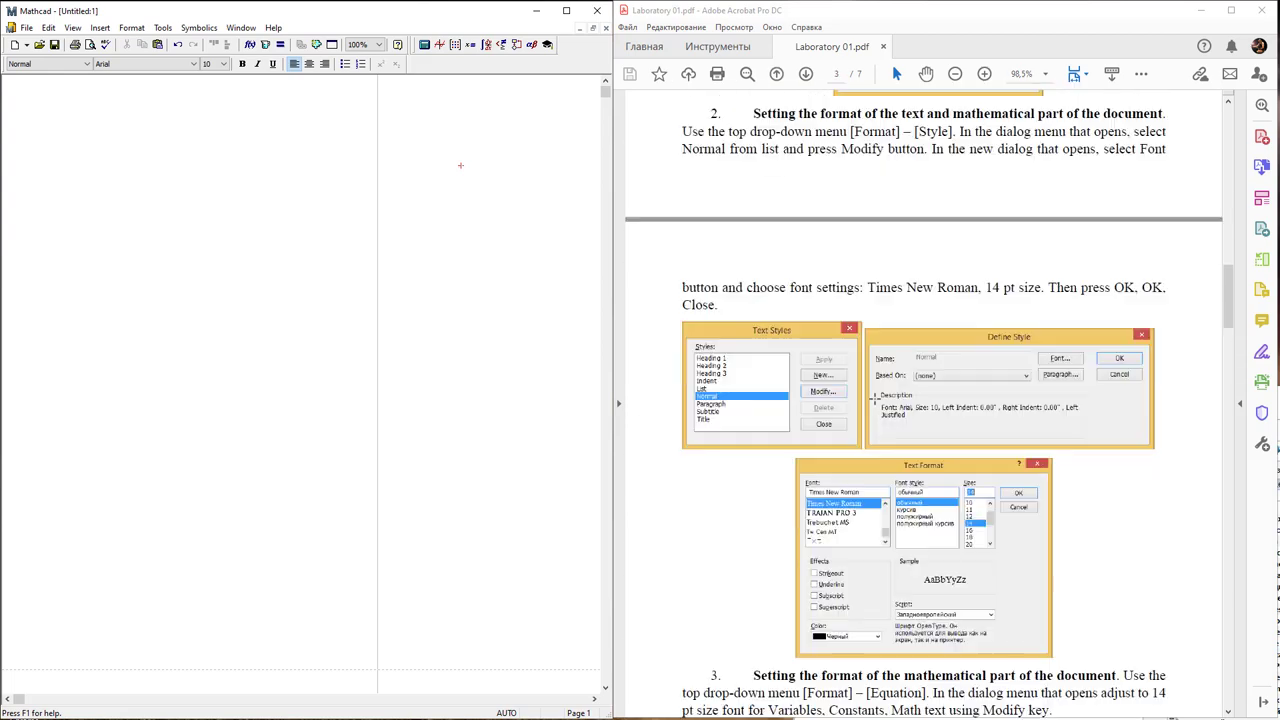
scroll(874, 397, down, 2)
scroll(874, 397, down, 4)
scroll(878, 400, down, 5)
scroll(876, 404, down, 4)
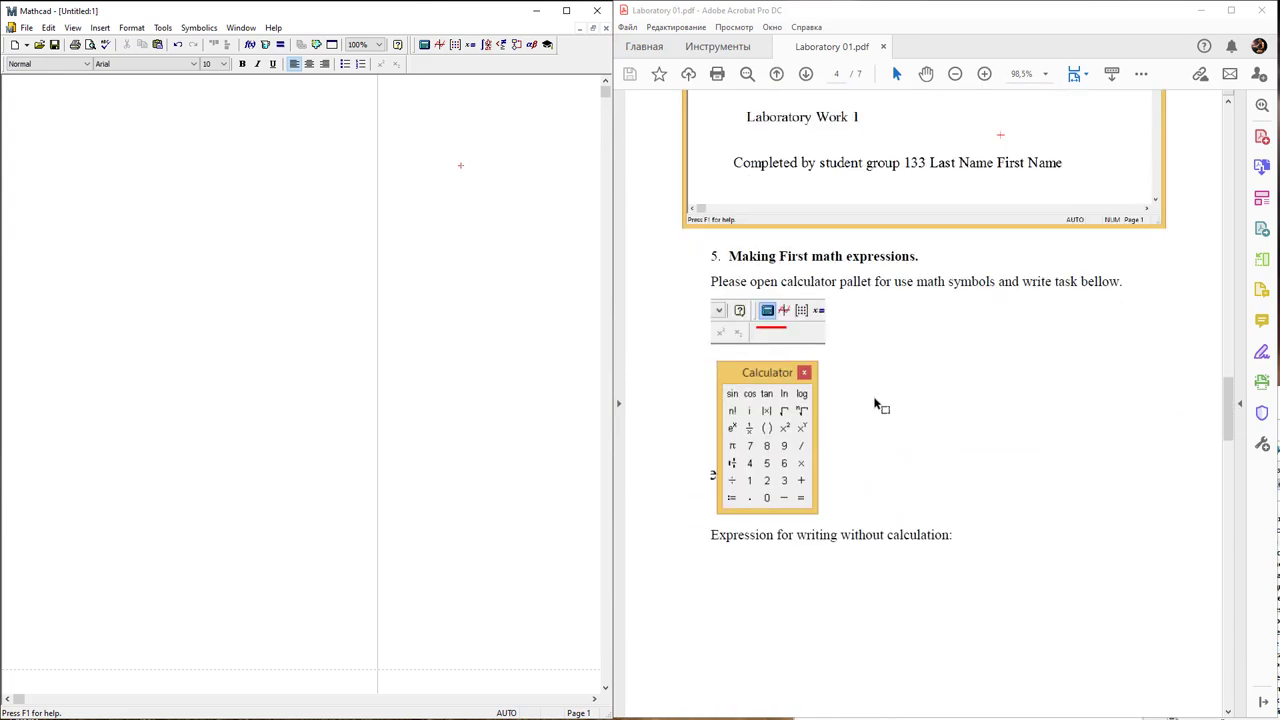
scroll(874, 404, down, 4)
scroll(874, 404, down, 3)
scroll(874, 404, up, 1)
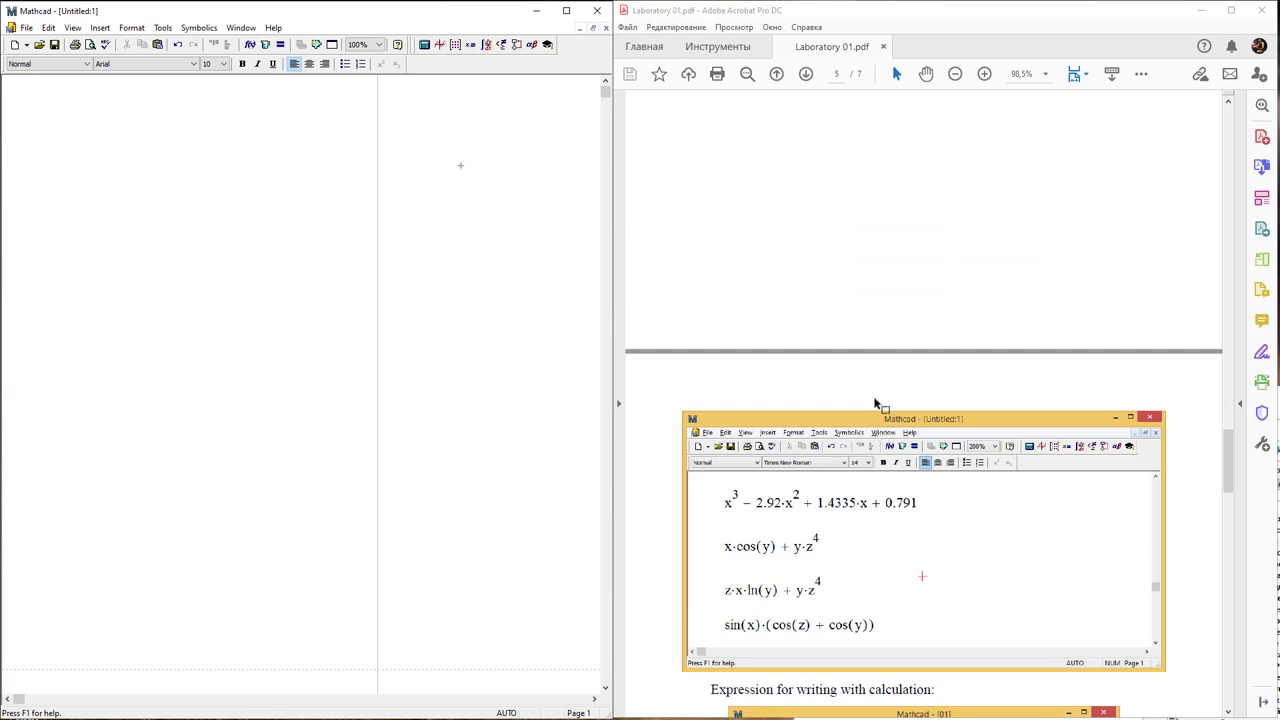
scroll(874, 404, up, 2)
scroll(874, 404, up, 3)
scroll(874, 404, up, 5)
scroll(872, 404, up, 5)
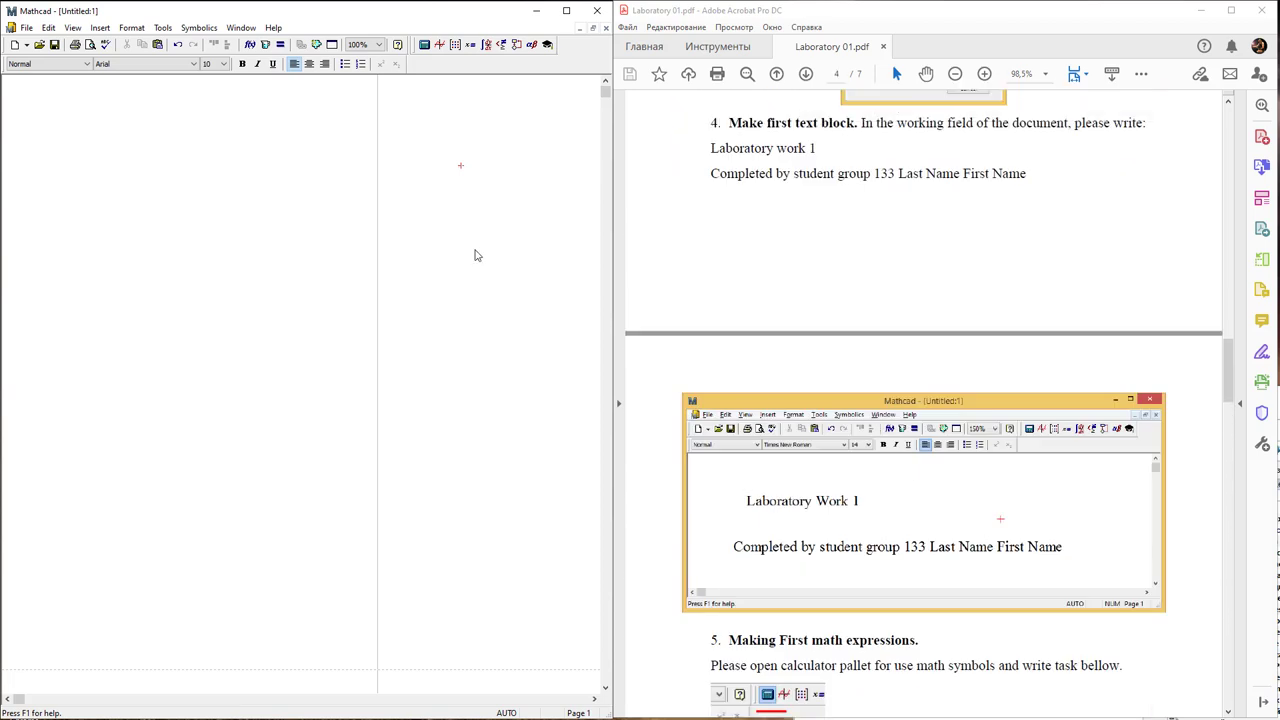
click(162, 28)
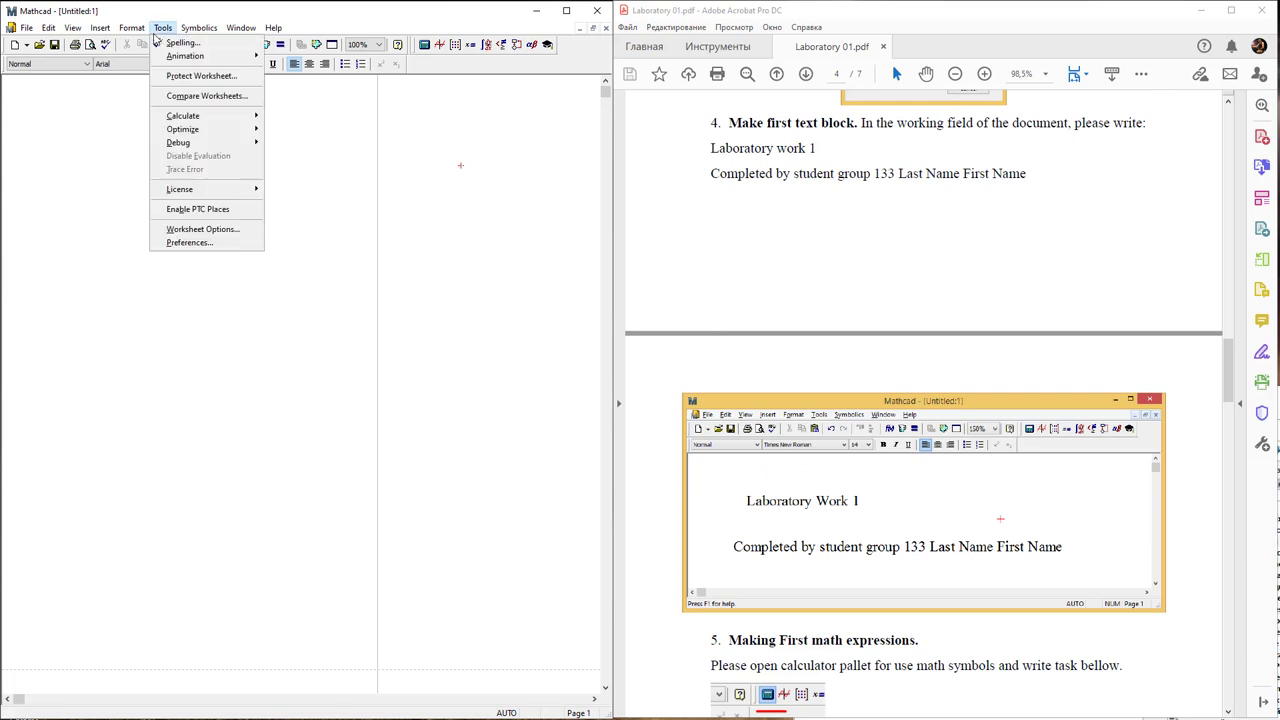
click(236, 240)
click(353, 271)
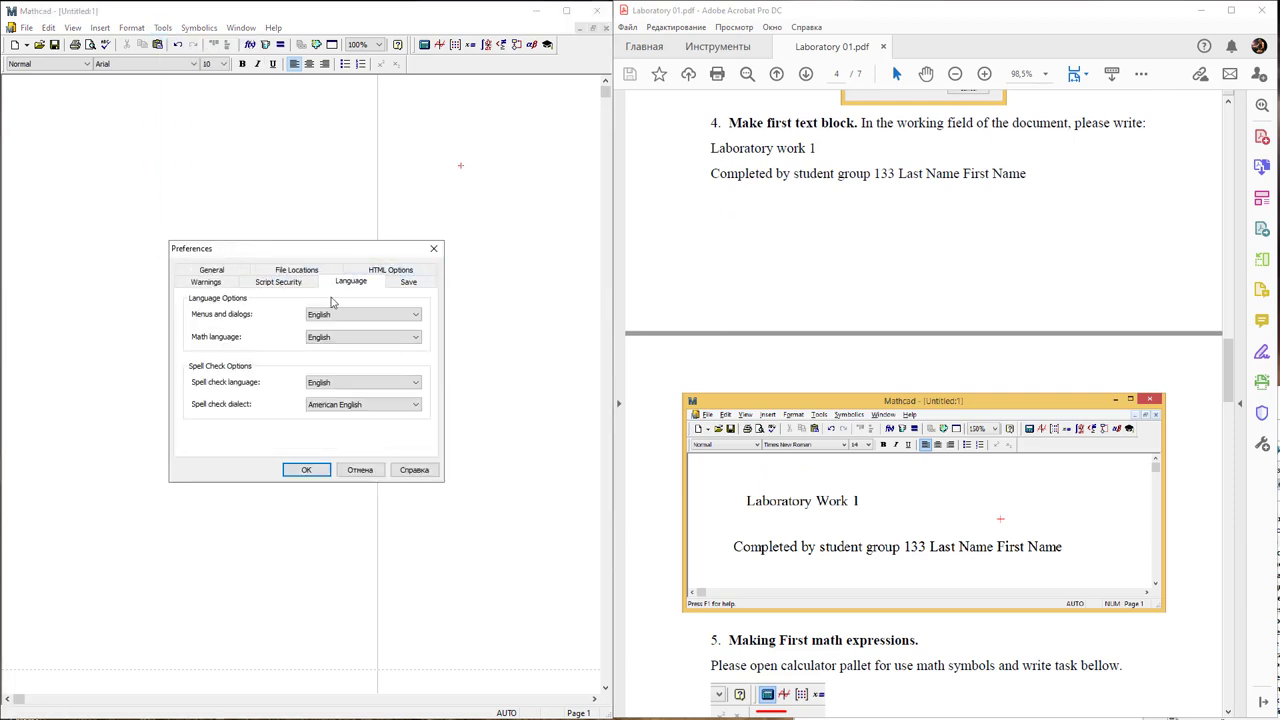
click(350, 317)
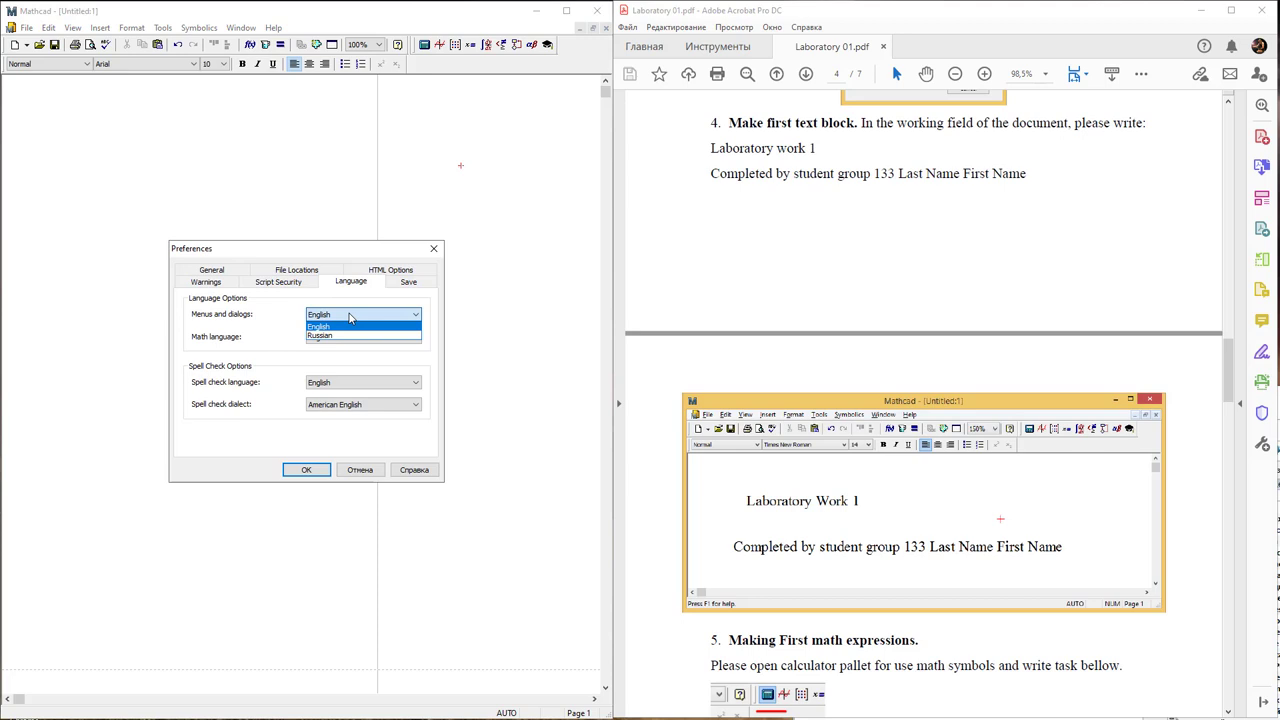
click(350, 326)
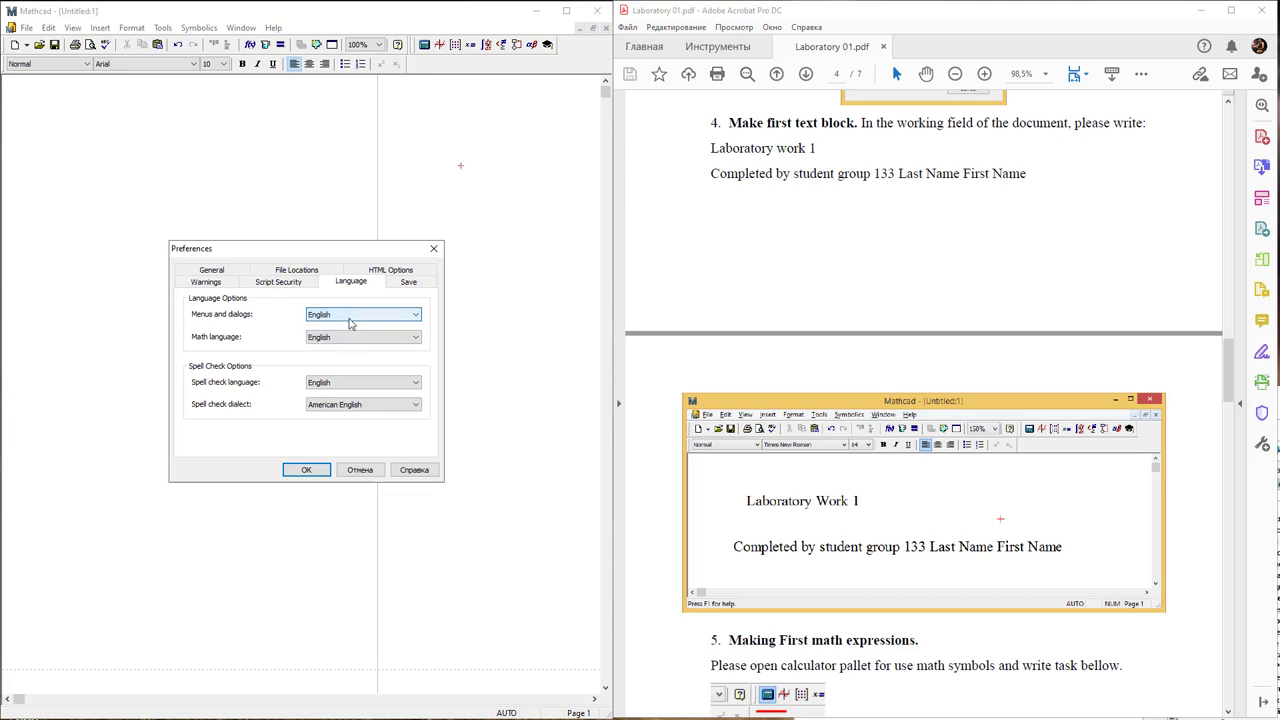
click(345, 337)
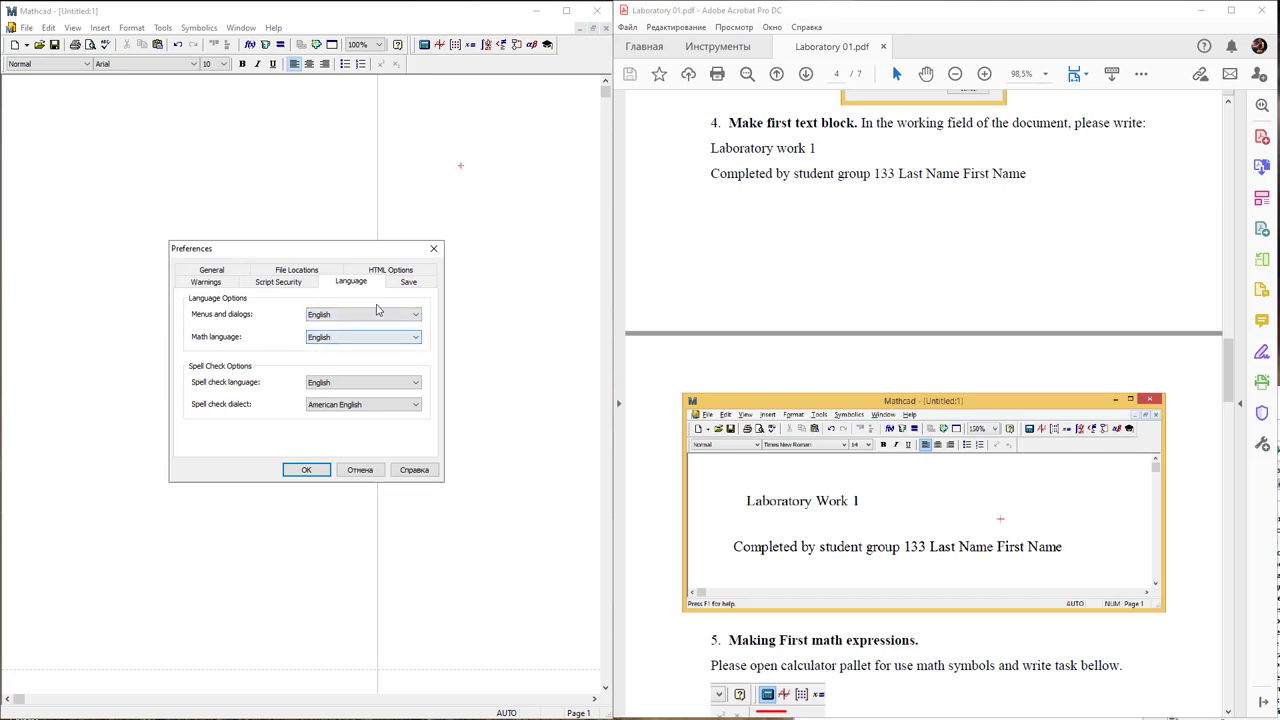
click(308, 471)
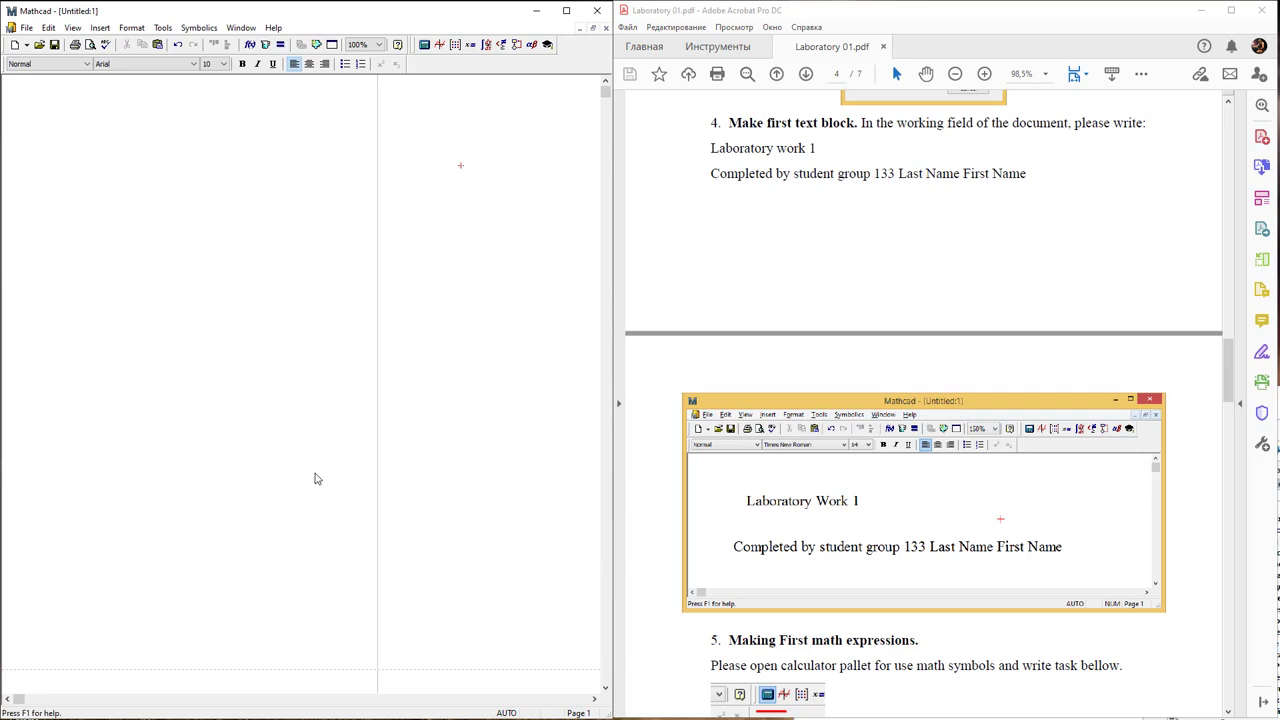
Return the PDF to the Paper Size Settings section and zoom Mathcad to 200%.
click(858, 251)
scroll(858, 251, up, 5)
scroll(862, 265, up, 4)
scroll(864, 279, up, 4)
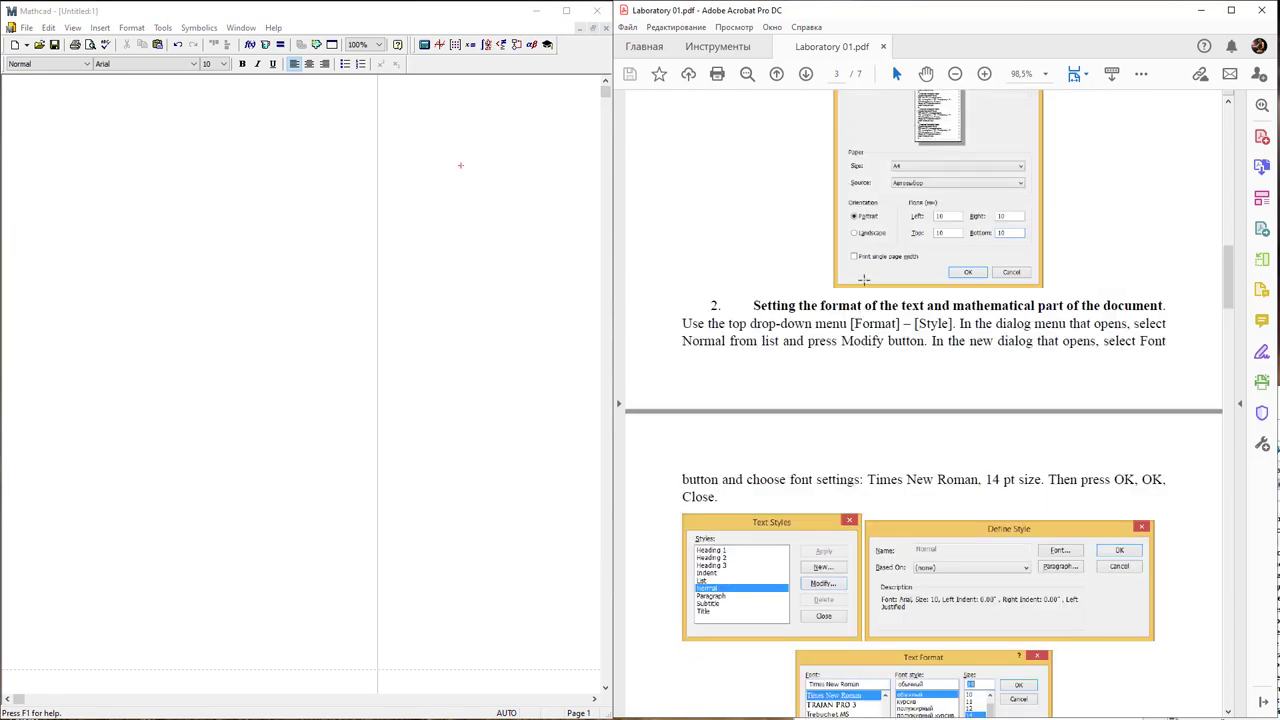
scroll(864, 280, up, 4)
scroll(864, 282, up, 5)
scroll(864, 285, up, 2)
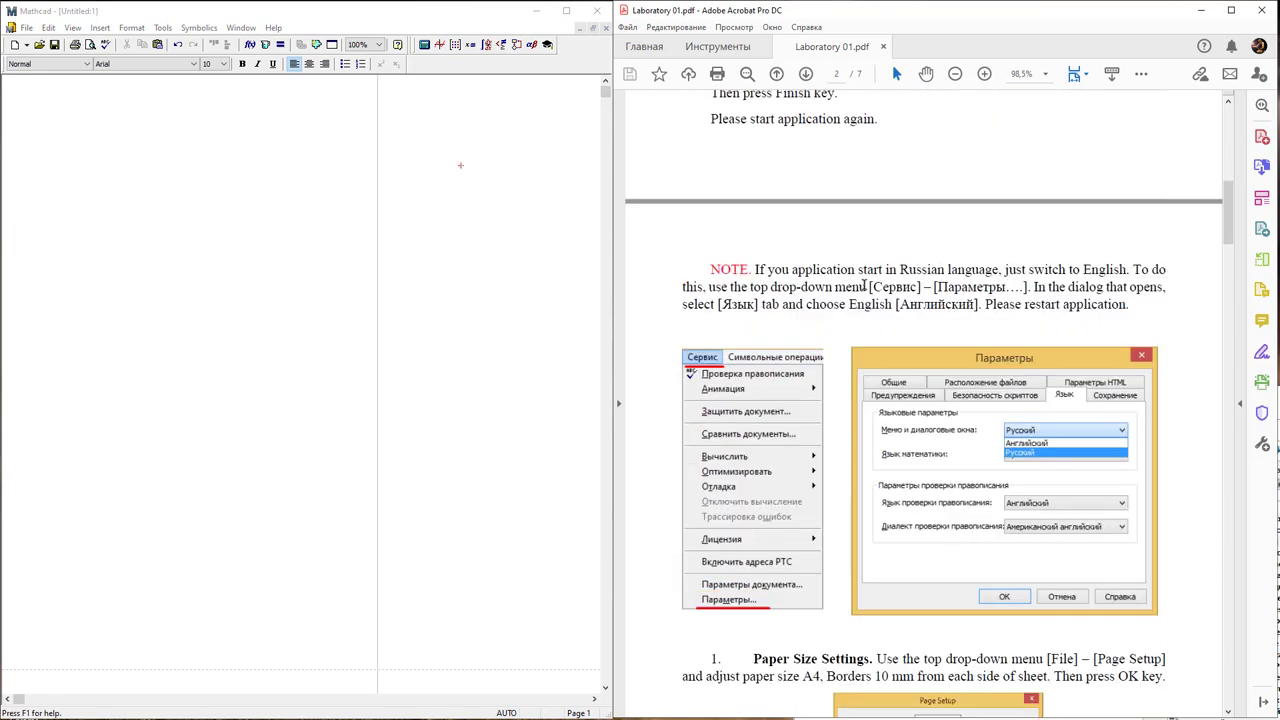
scroll(864, 286, up, 2)
scroll(866, 286, down, 3)
scroll(866, 286, down, 8)
scroll(864, 285, down, 4)
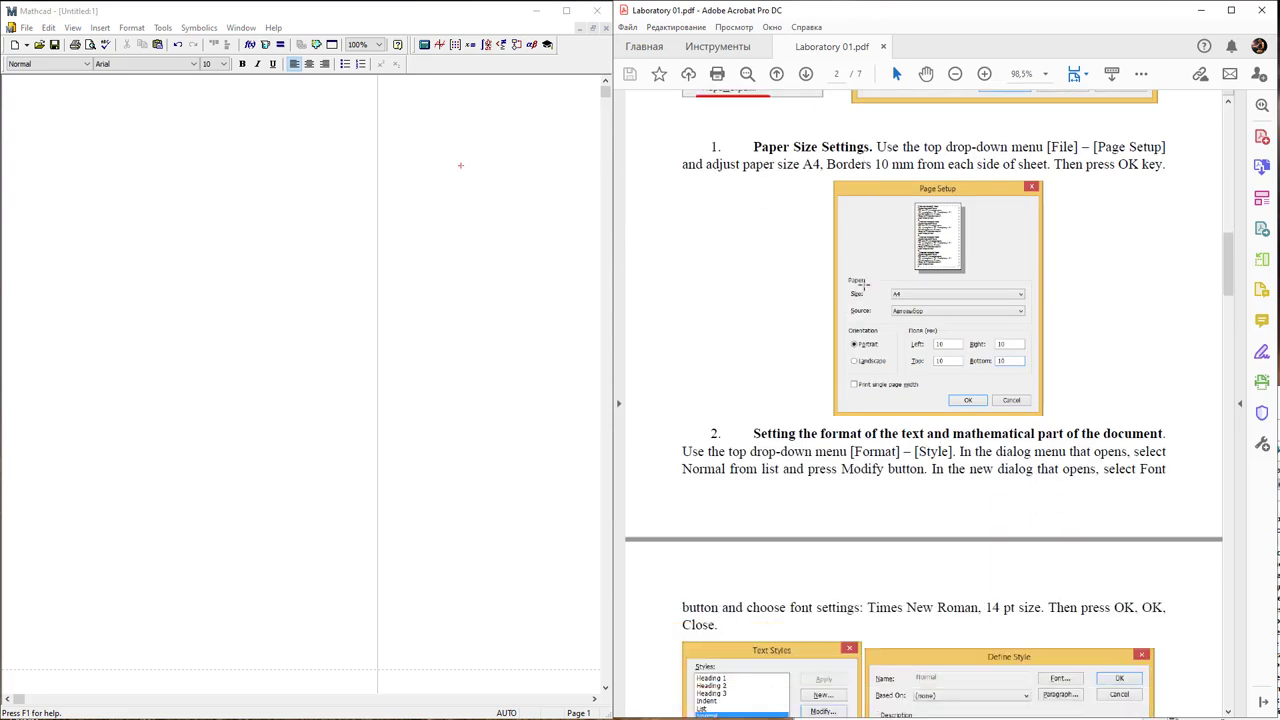
scroll(862, 286, down, 1)
scroll(863, 286, up, 3)
scroll(864, 286, up, 2)
scroll(864, 286, up, 3)
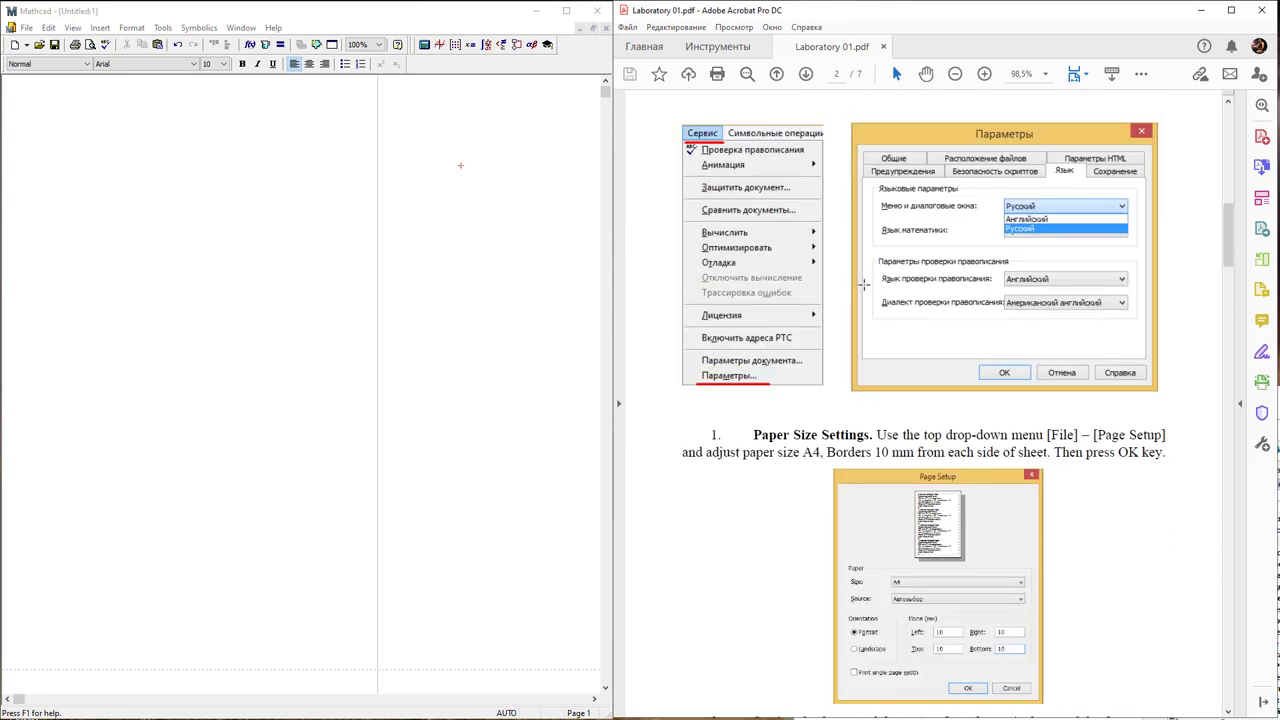
scroll(864, 286, down, 1)
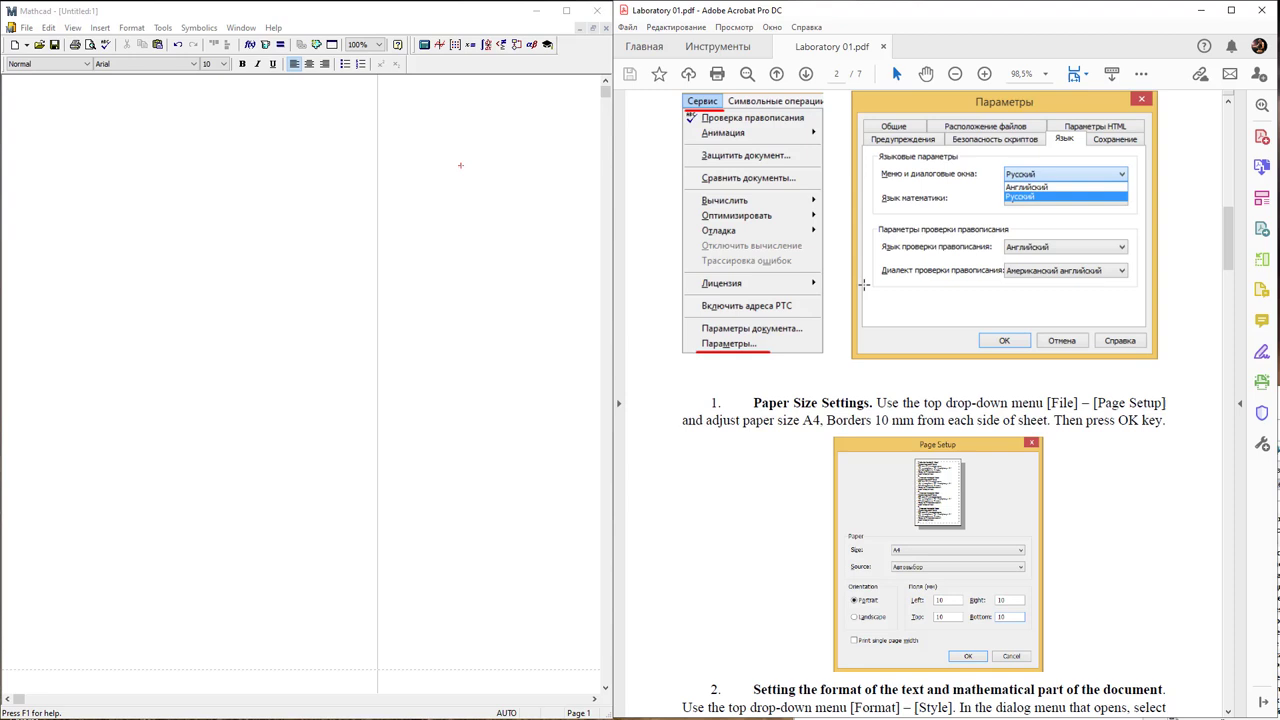
scroll(864, 286, down, 6)
scroll(864, 286, down, 2)
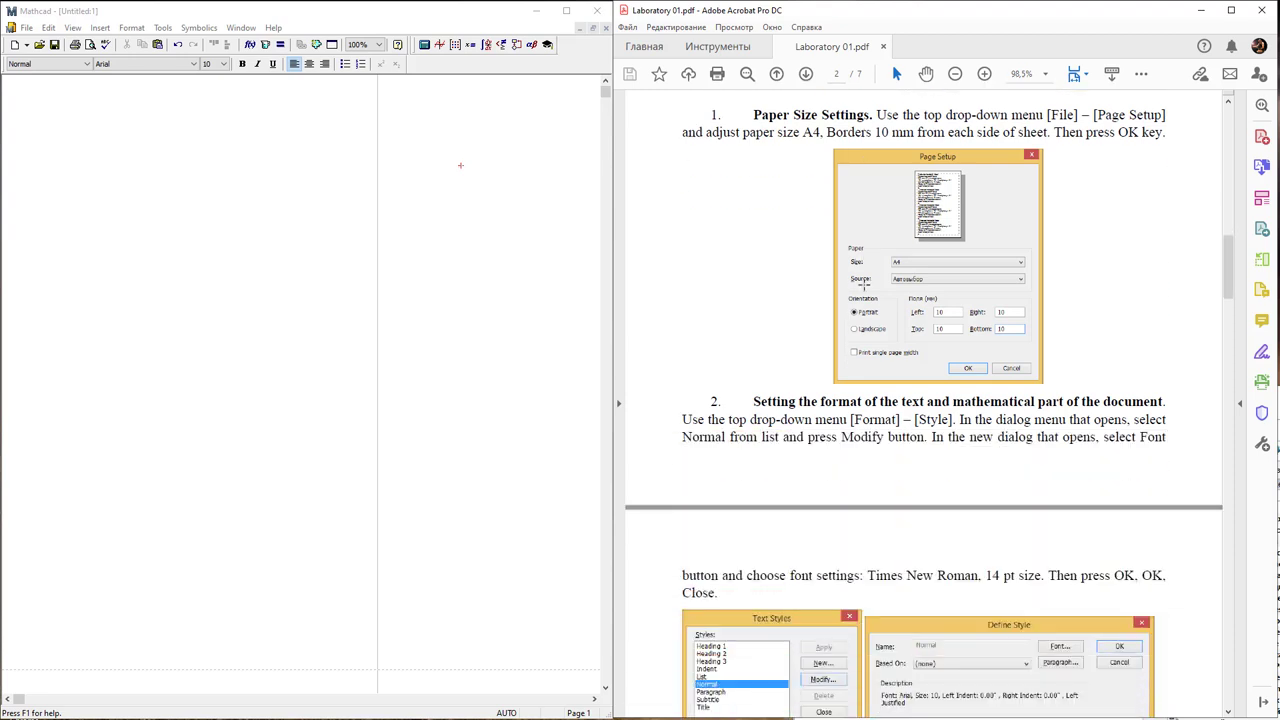
scroll(863, 286, down, 3)
scroll(862, 286, up, 3)
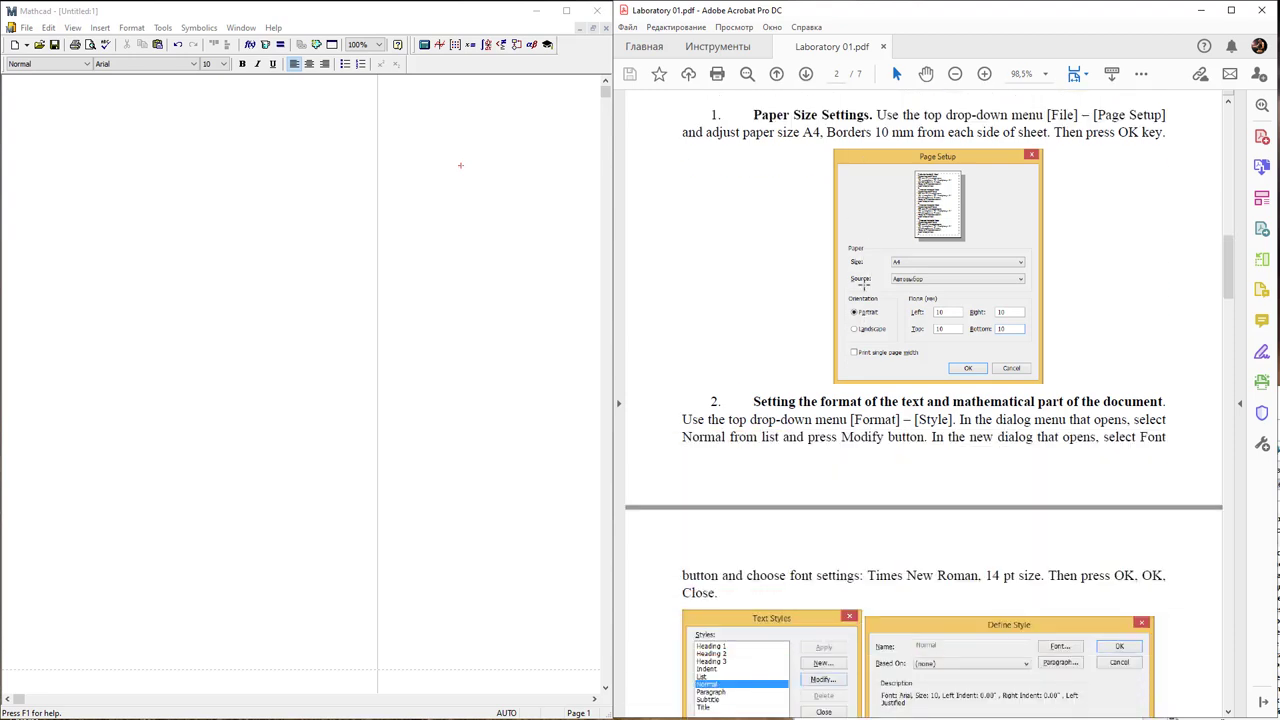
click(378, 45)
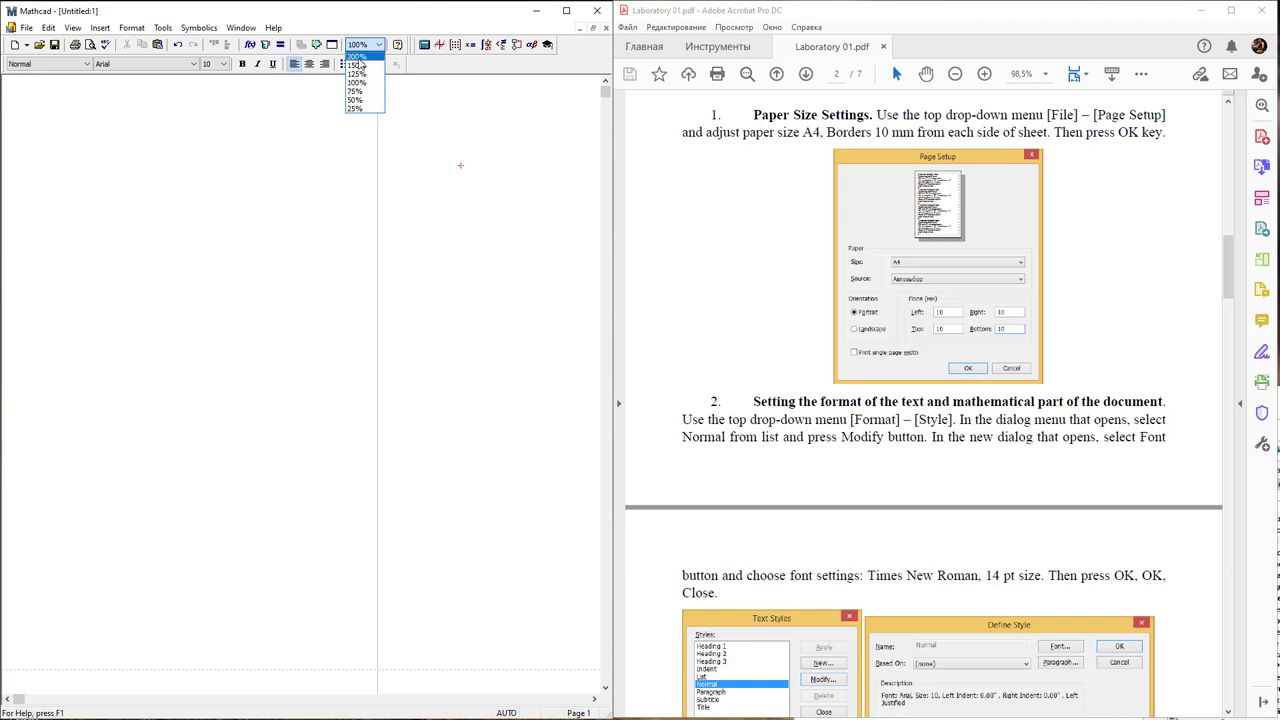
click(357, 56)
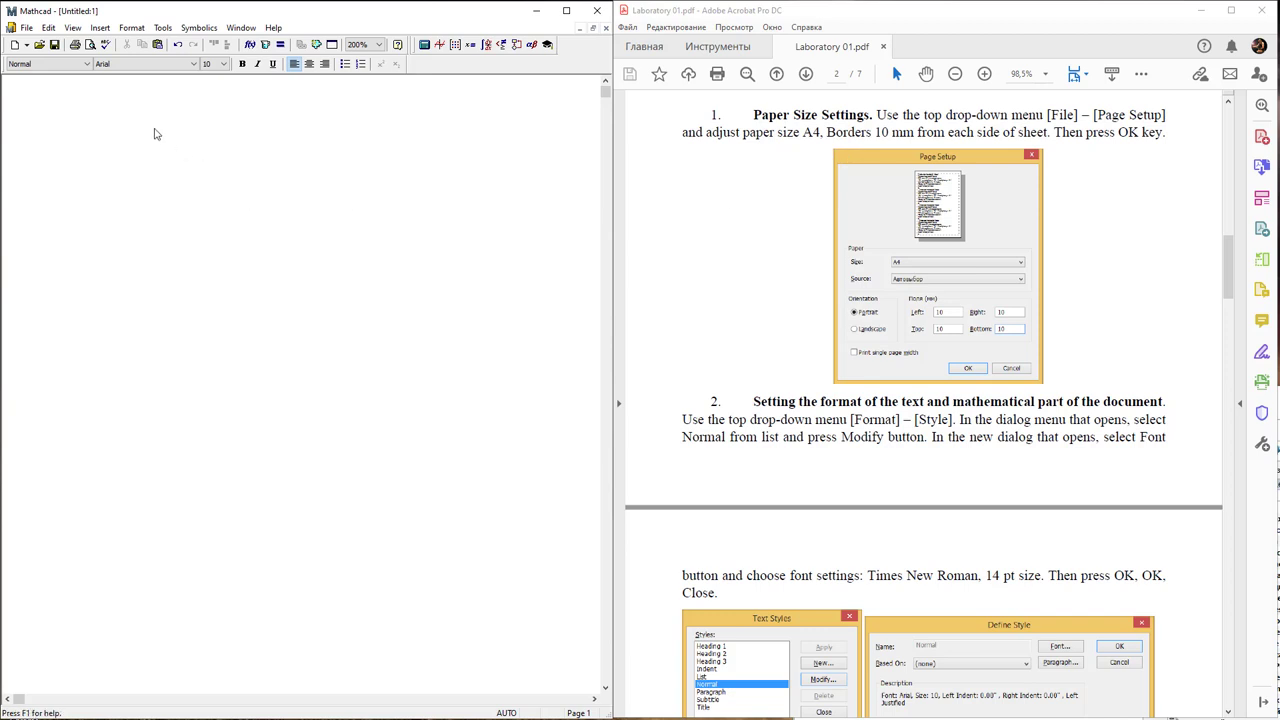
Look at the worksheet's file properties and close them without changes.
click(28, 28)
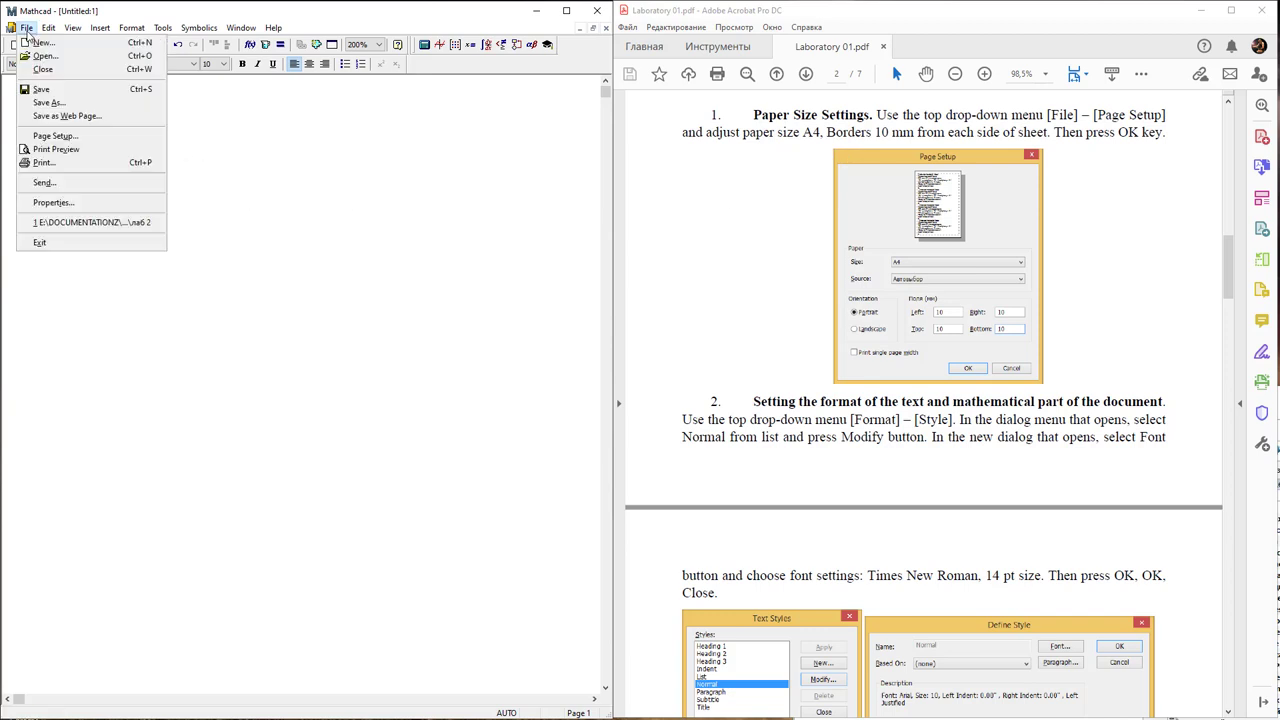
click(81, 204)
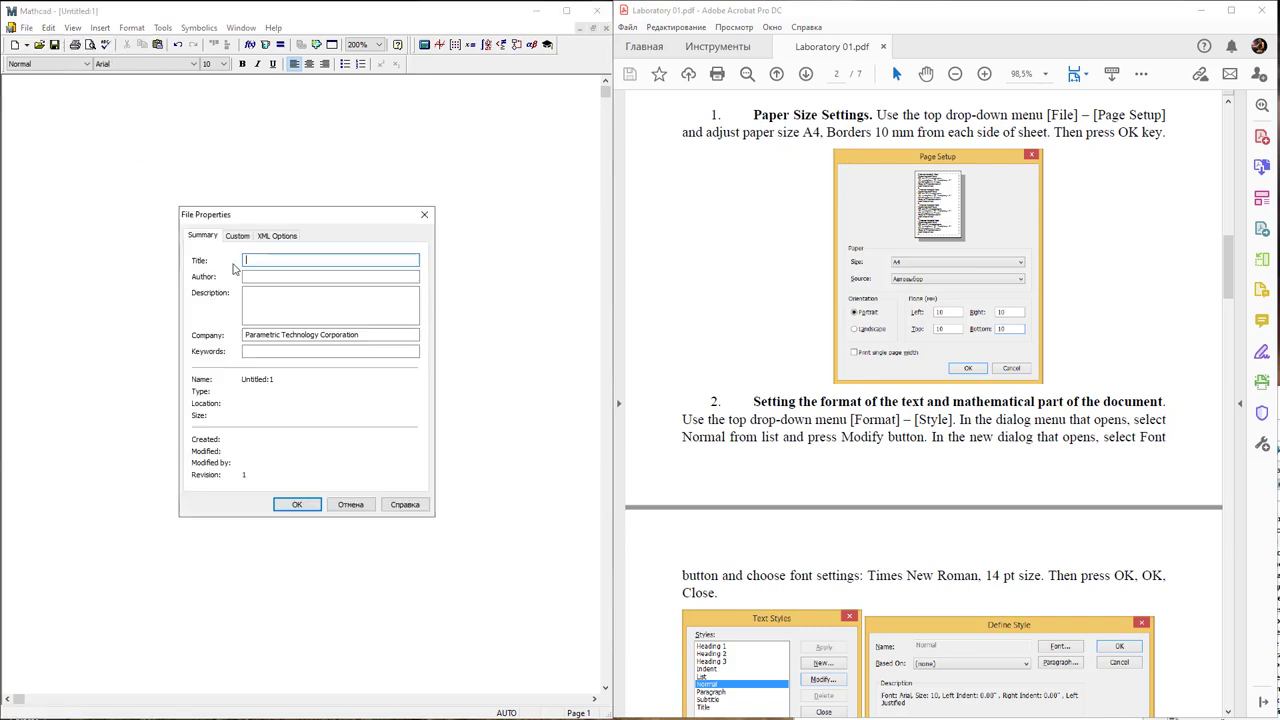
click(424, 214)
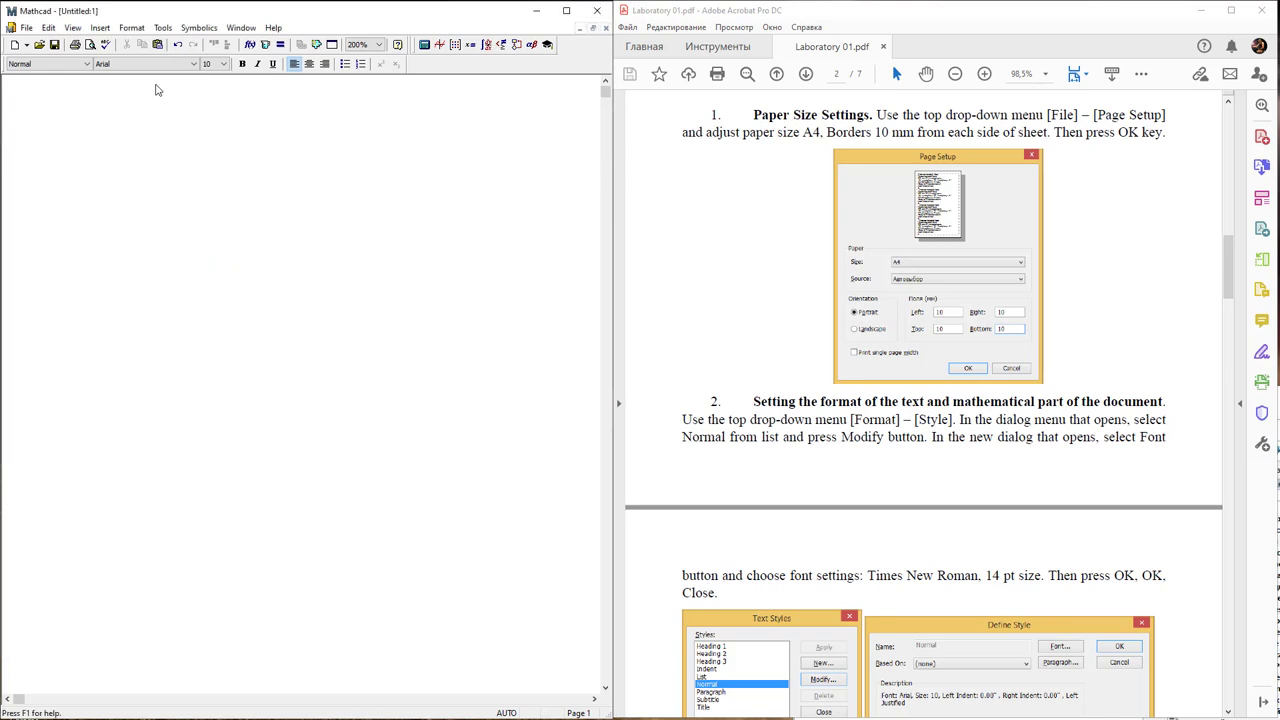
Set Page Setup to A4 paper with left, right, top and bottom margins of 10 mm.
click(28, 28)
click(60, 136)
click(322, 357)
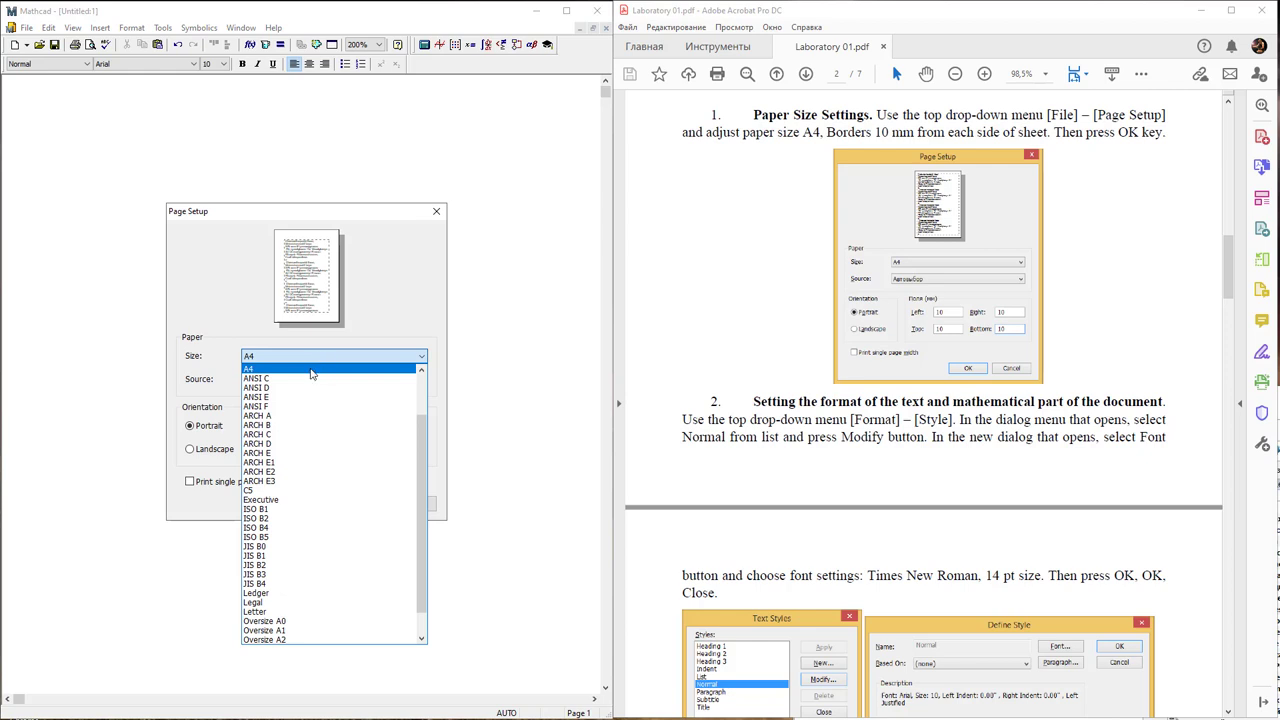
click(308, 370)
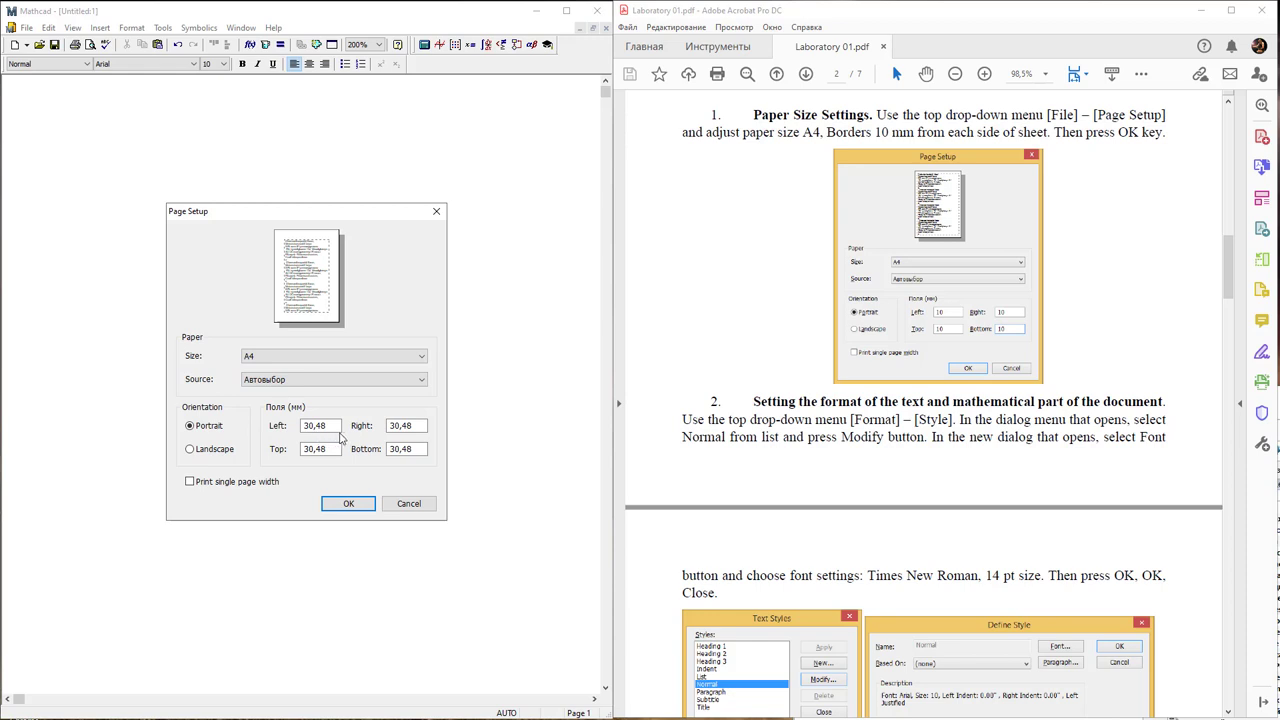
double_click(330, 427)
text(10)
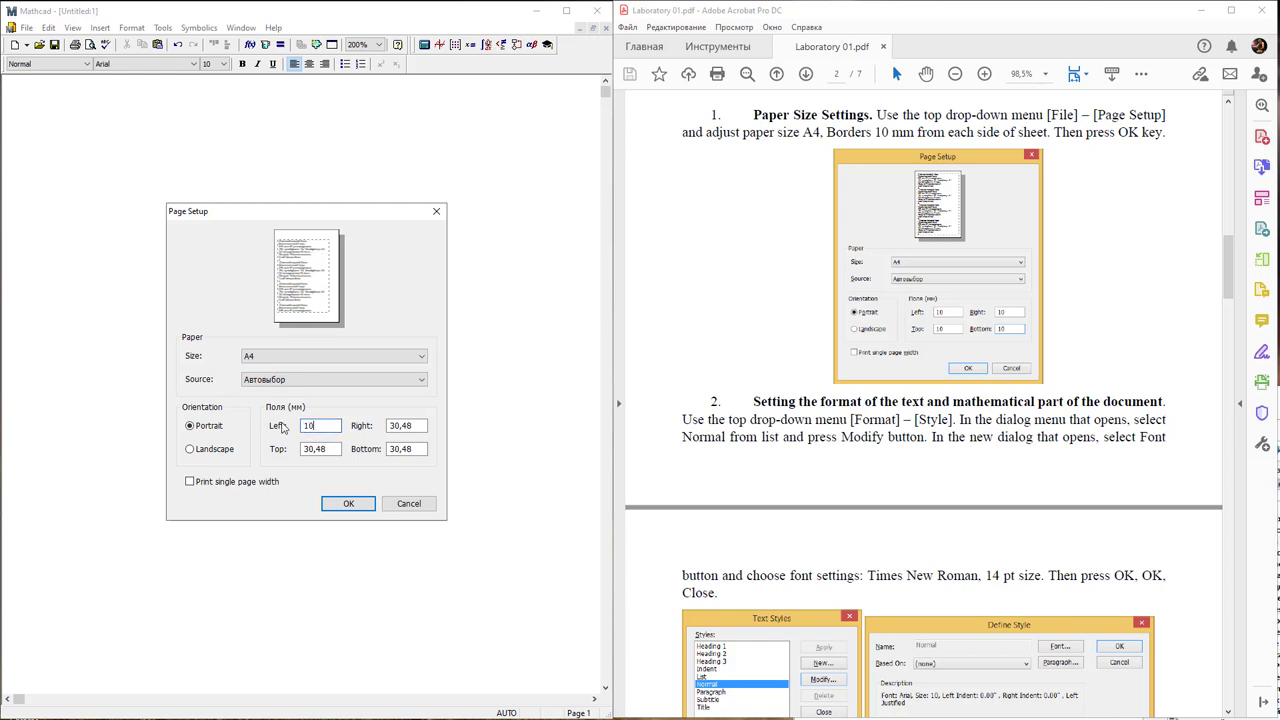
key(Tab)
text(10)
key(Tab)
text(10)
key(Tab)
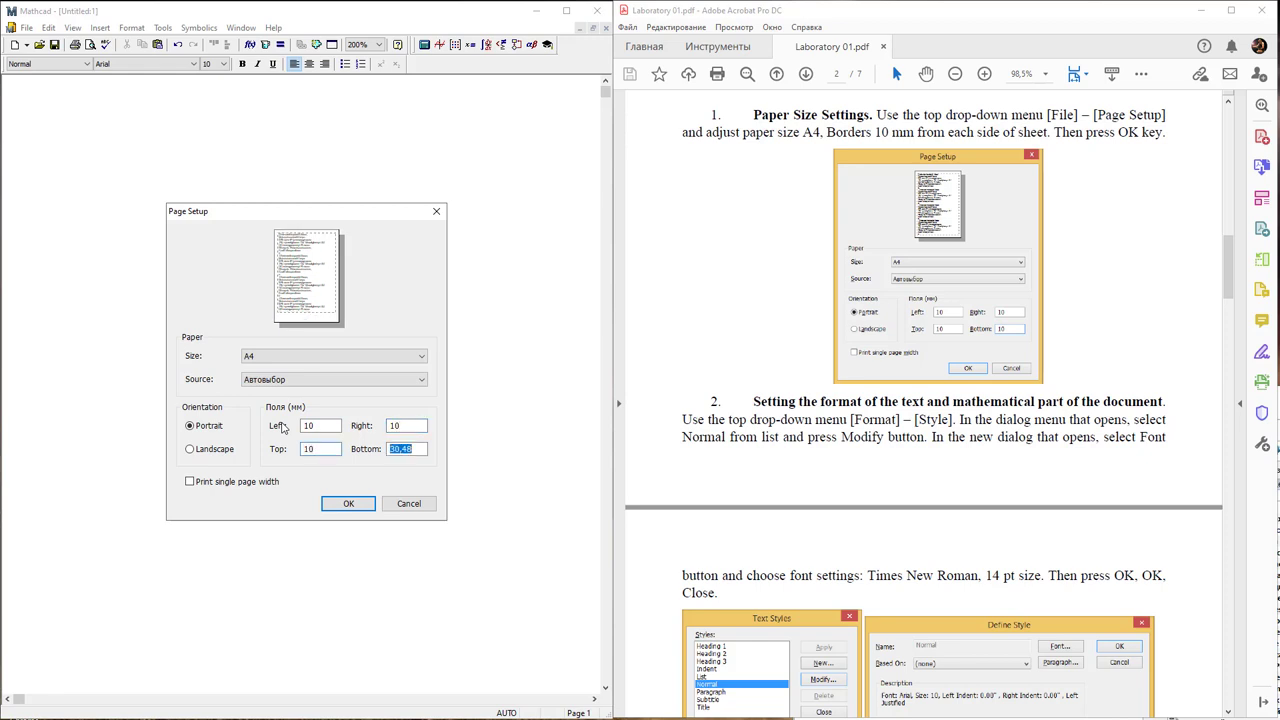
text(10)
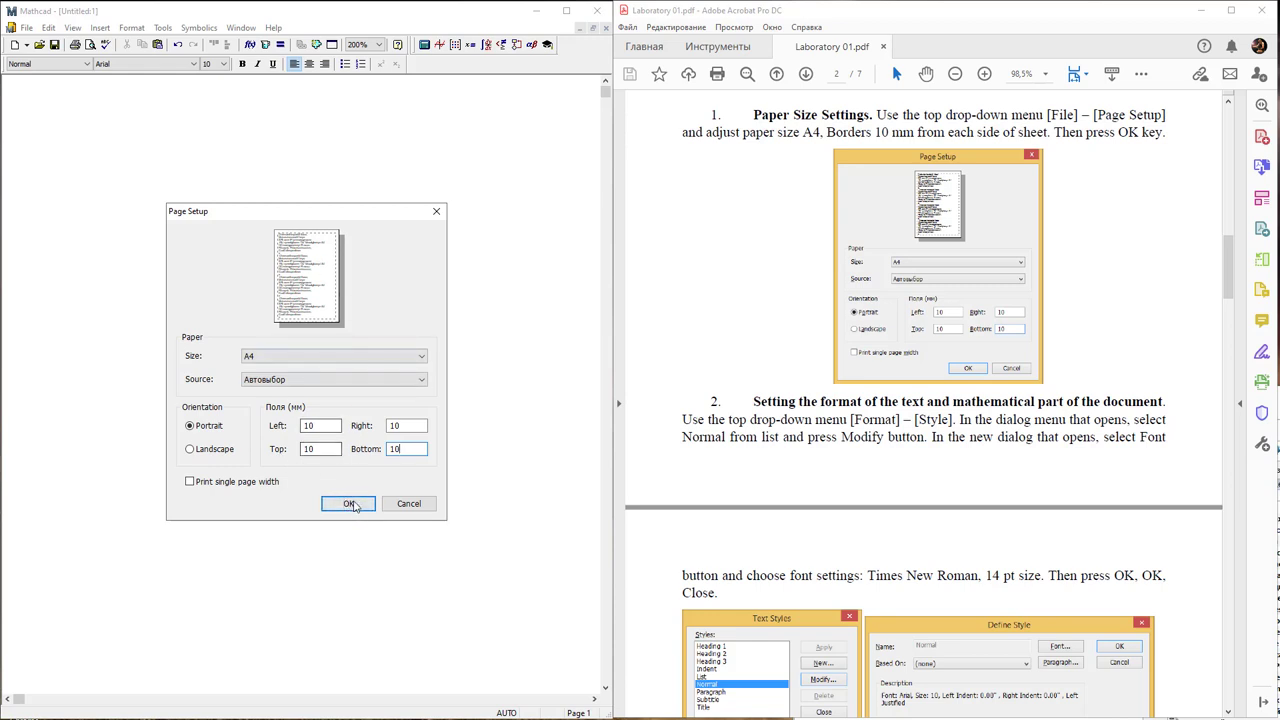
click(352, 505)
Type 'Text sdodood' into a new text region near the worksheet's top left.
scroll(762, 400, down, 1)
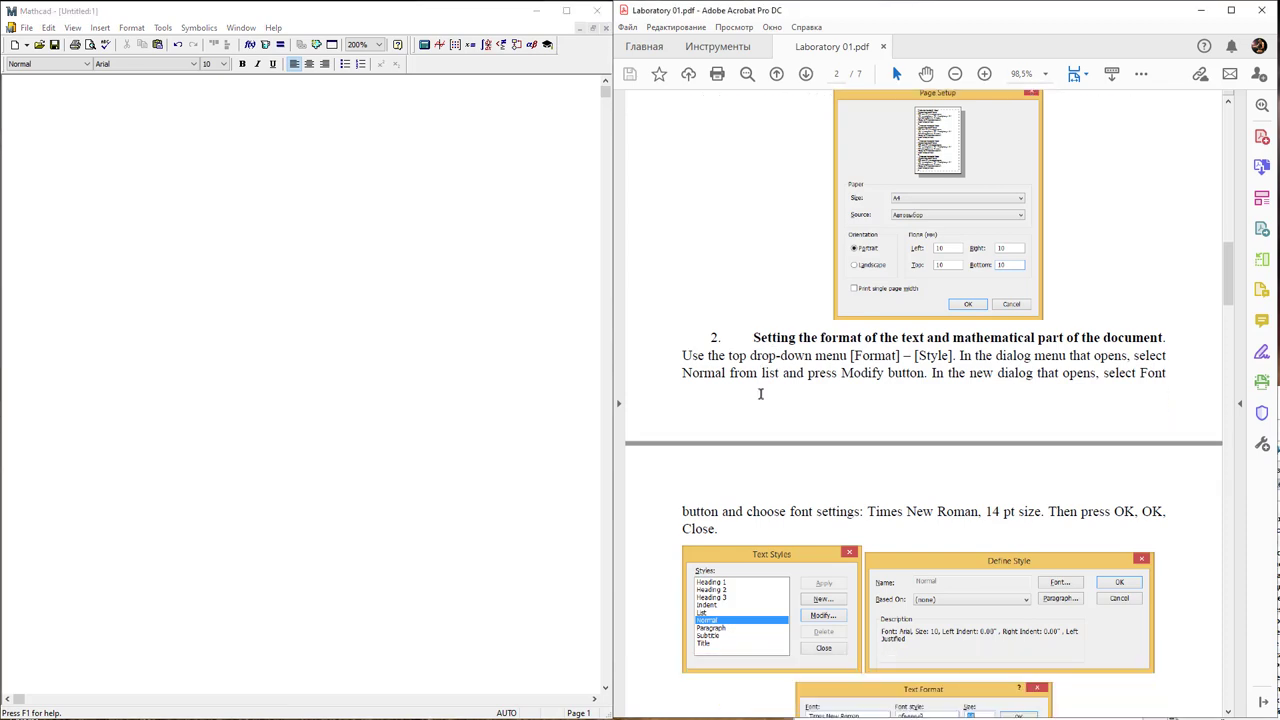
scroll(760, 394, down, 3)
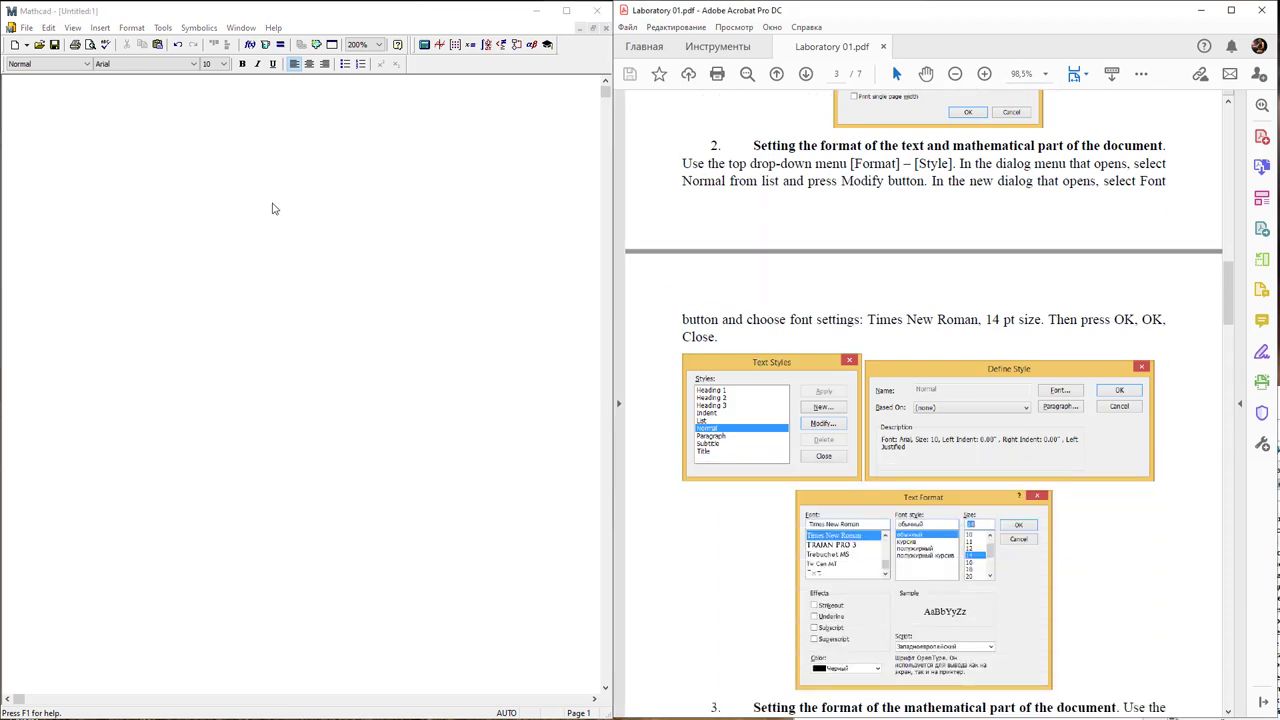
click(108, 165)
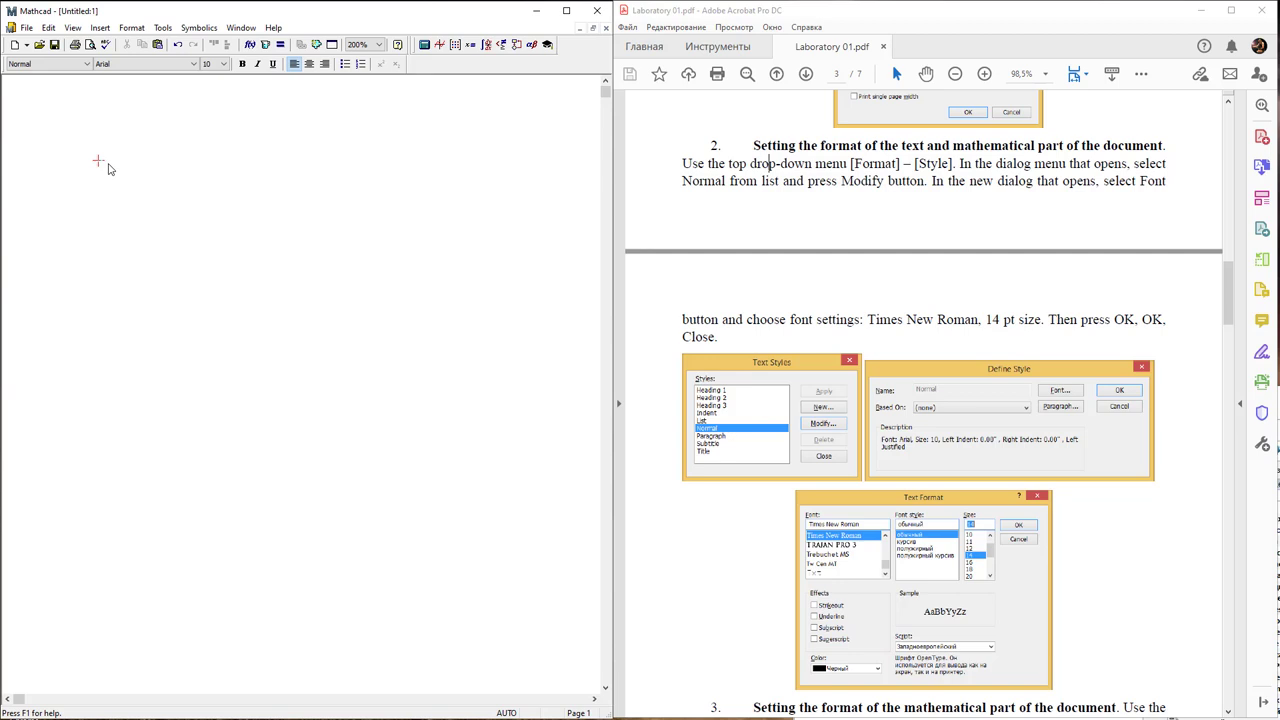
text(T)
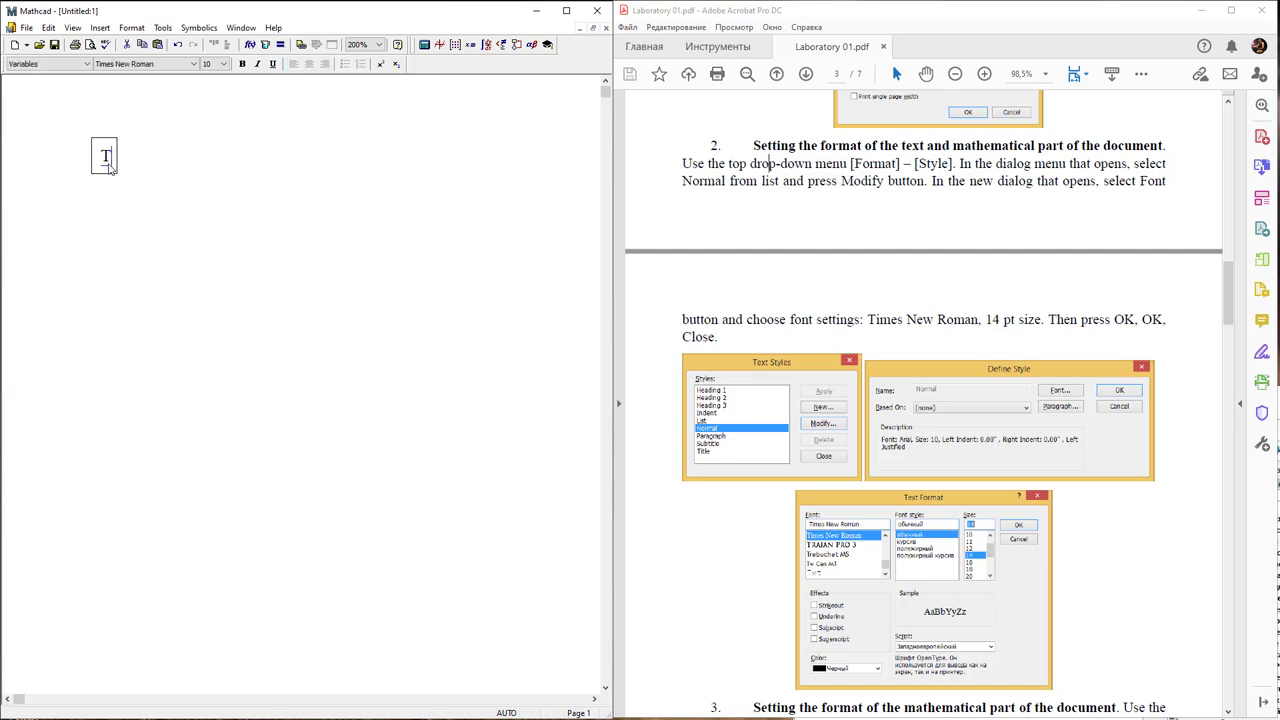
text(ext)
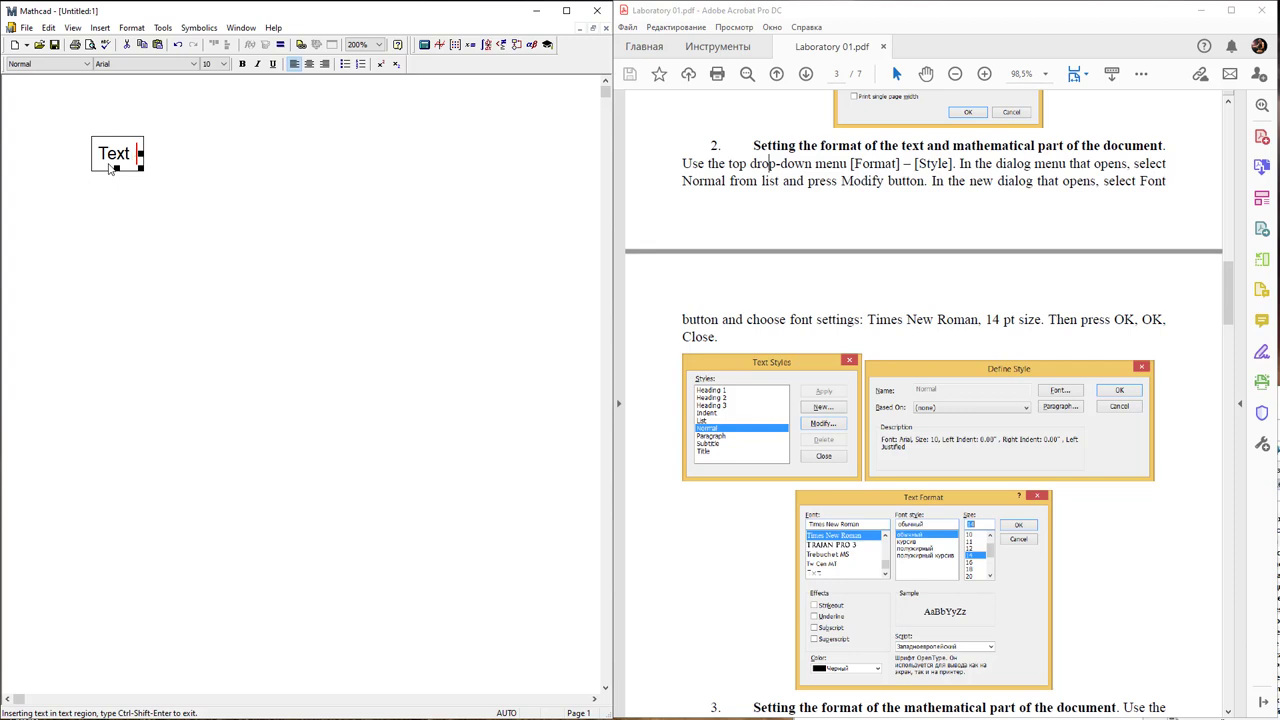
text(s)
text(dodood)
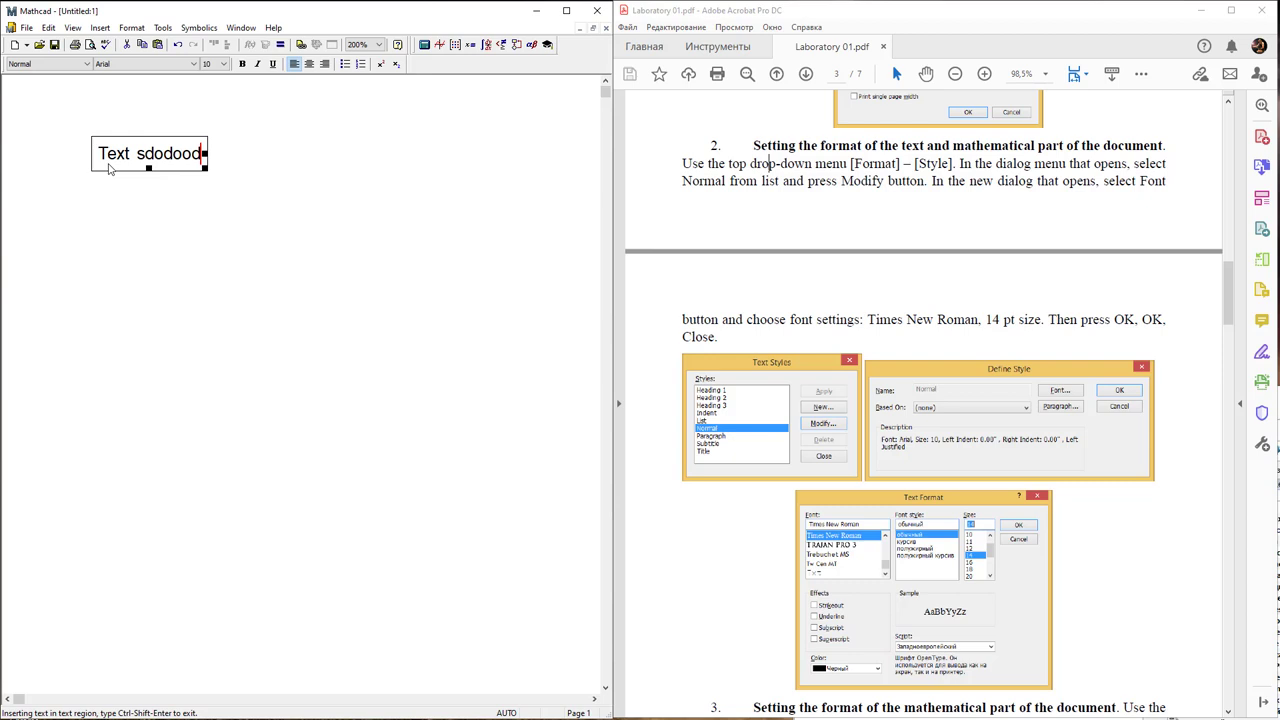
Check the text region's font and font size, then finish it by clicking outside.
click(192, 248)
click(173, 154)
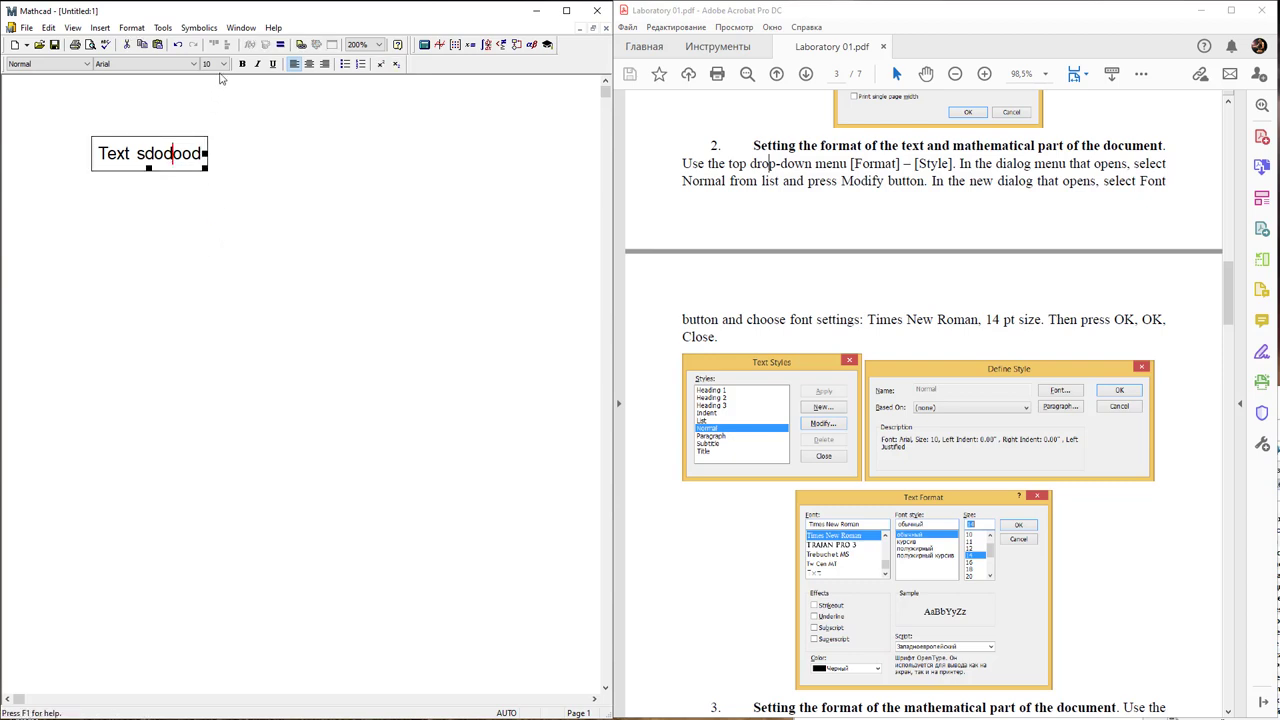
click(185, 64)
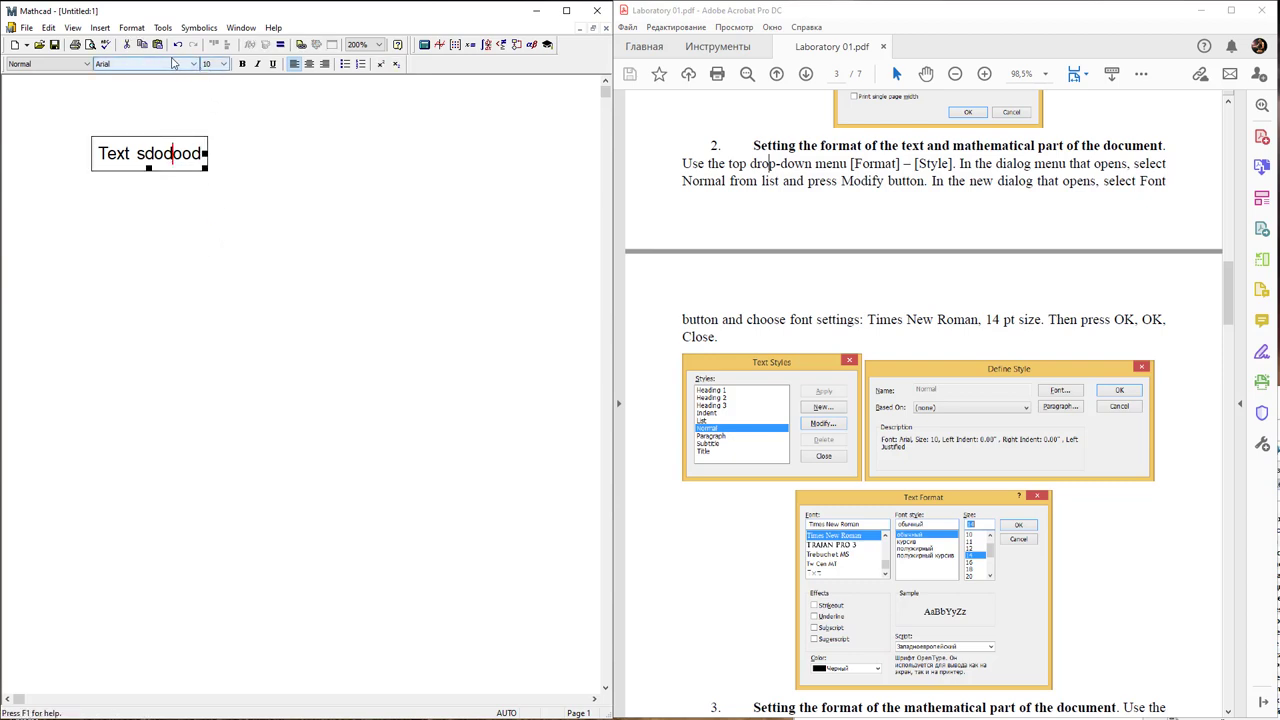
click(222, 66)
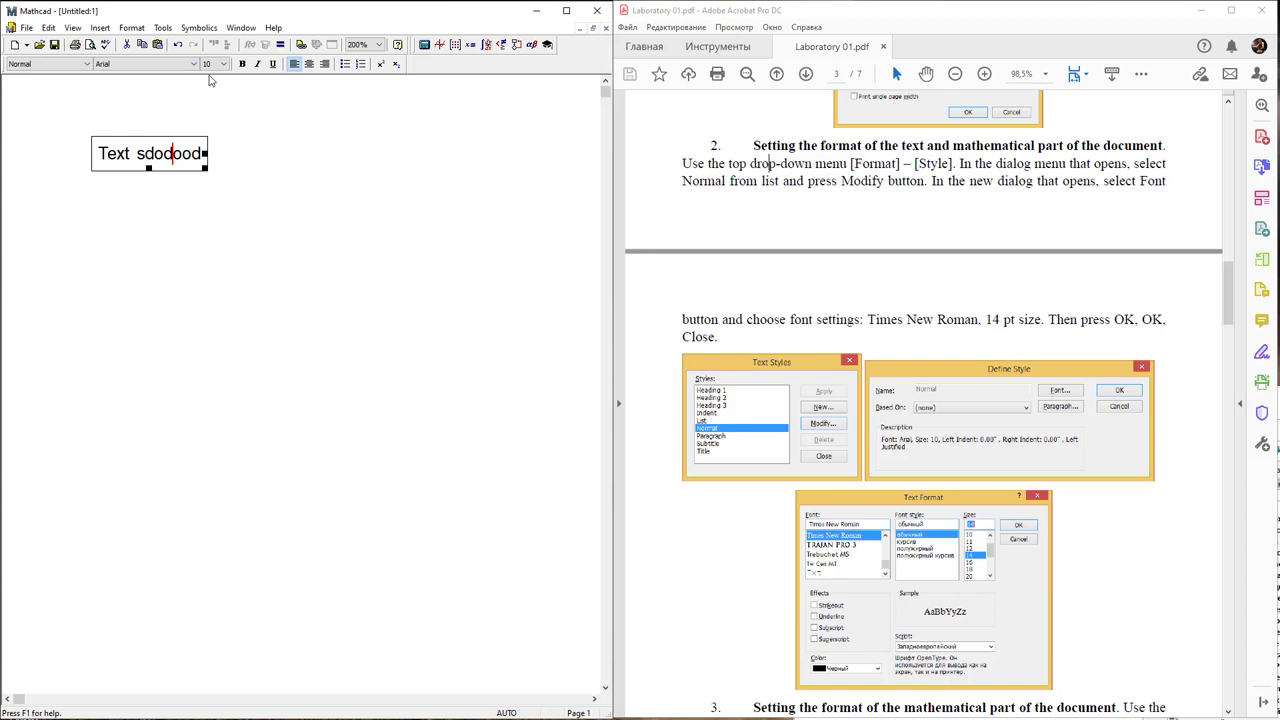
click(239, 151)
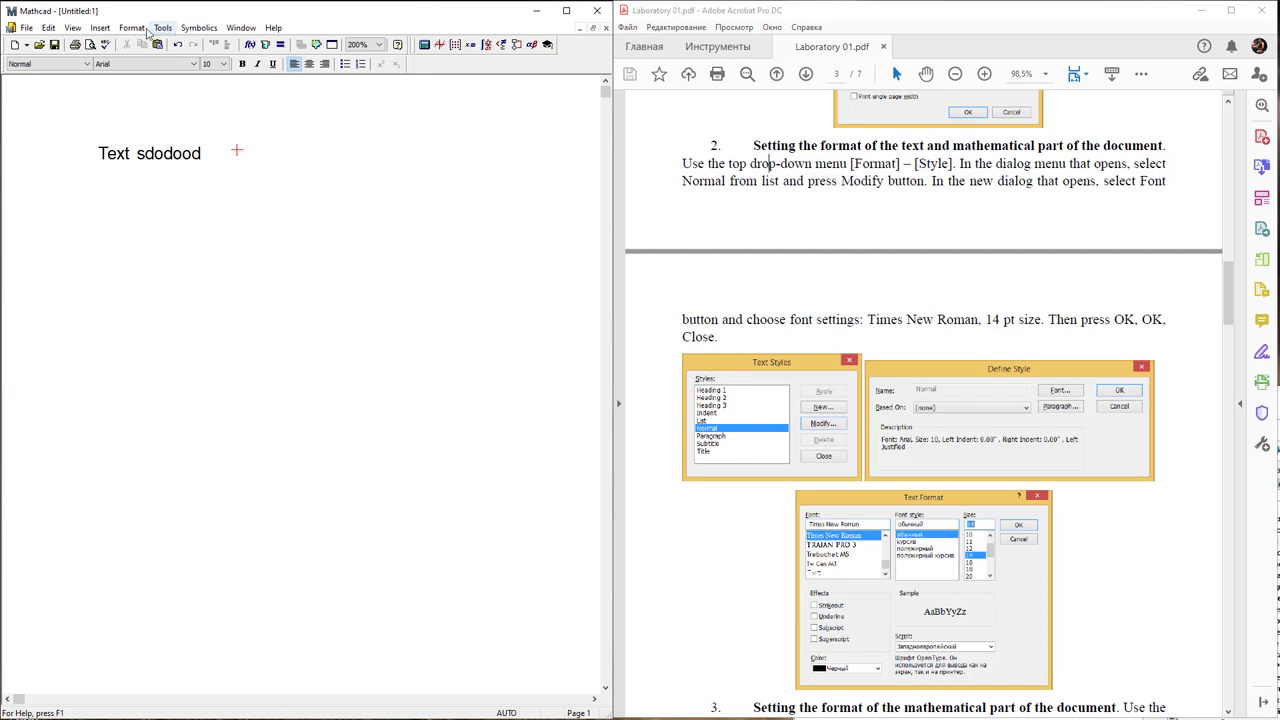
Select the Normal text style in Format > Style for modification.
click(140, 28)
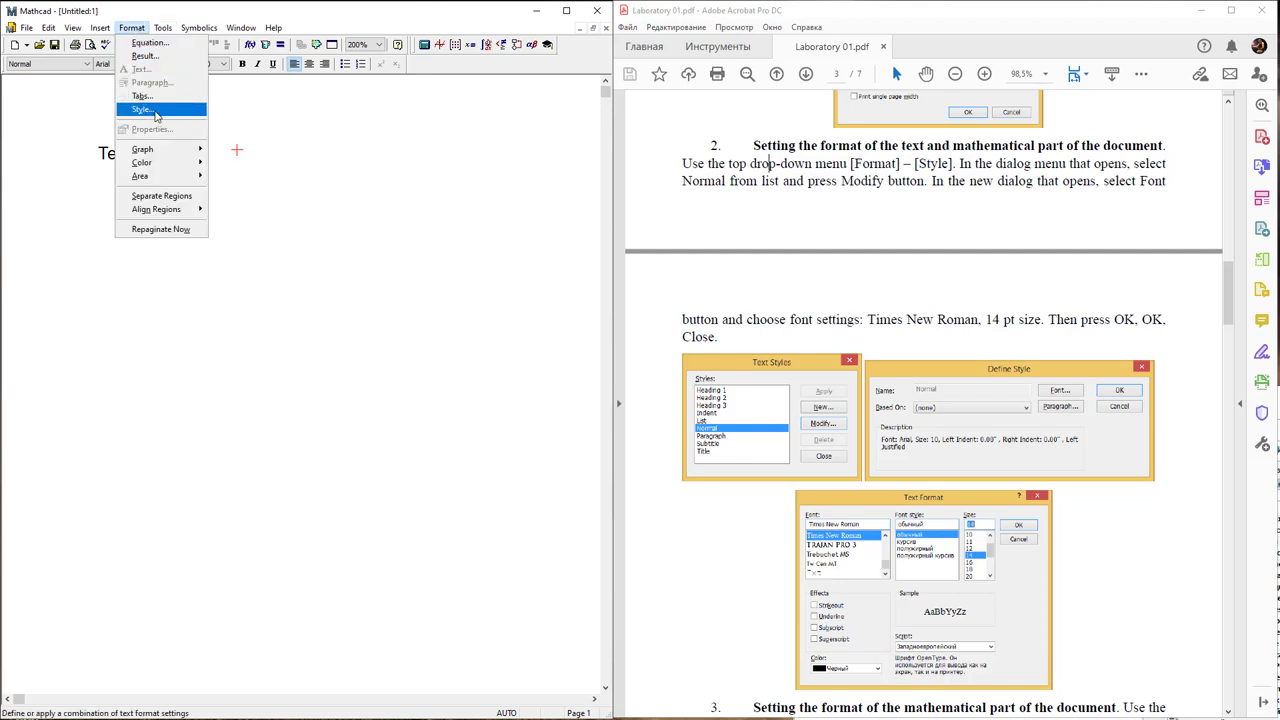
click(155, 117)
drag(752, 406, 295, 263)
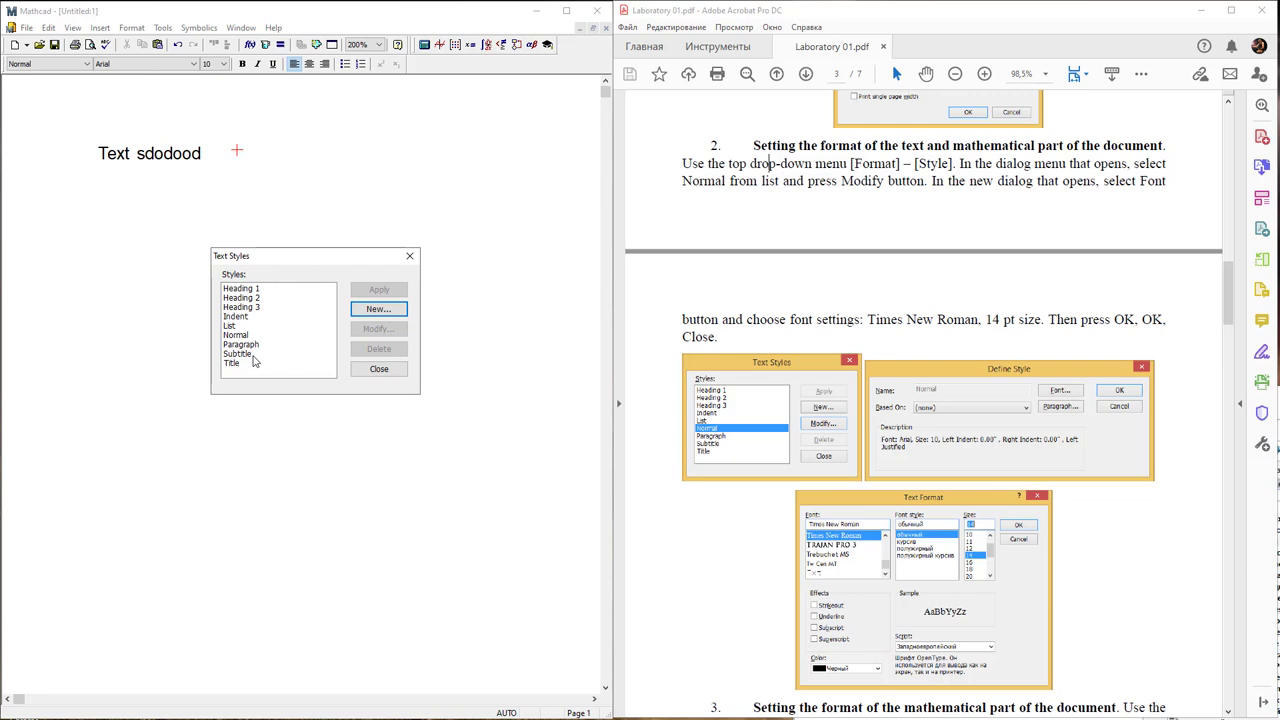
click(250, 336)
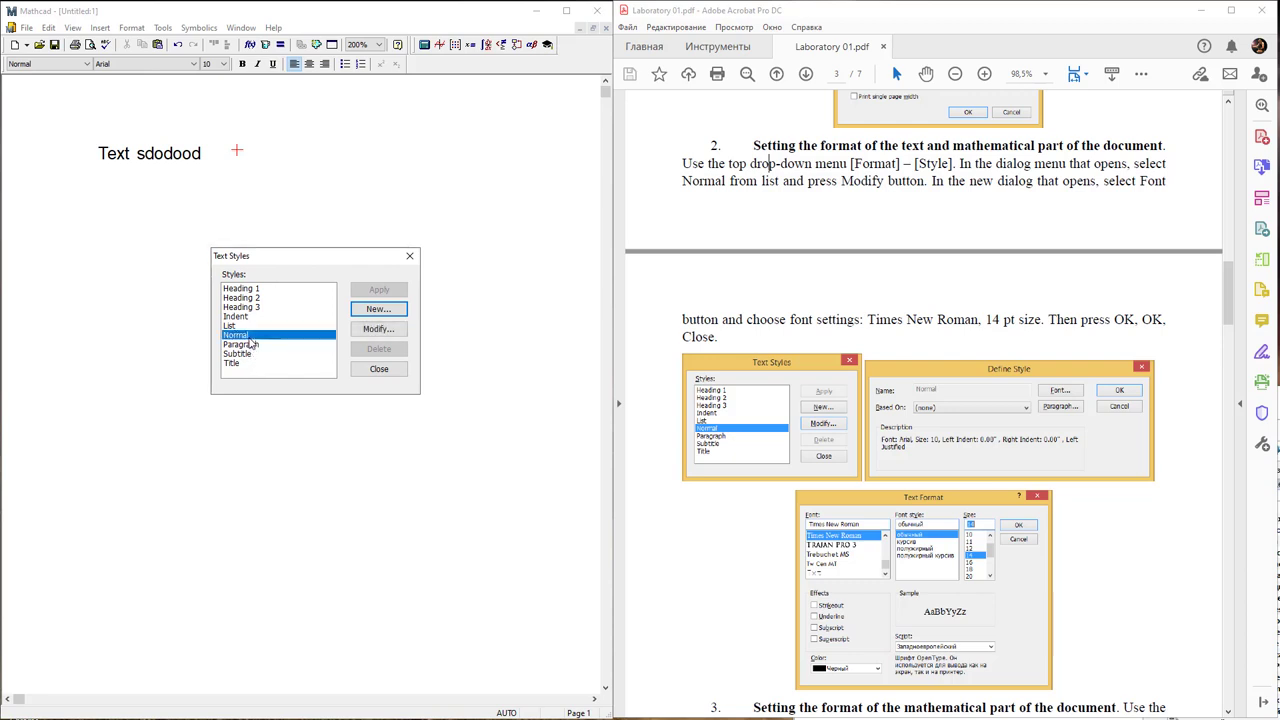
click(381, 337)
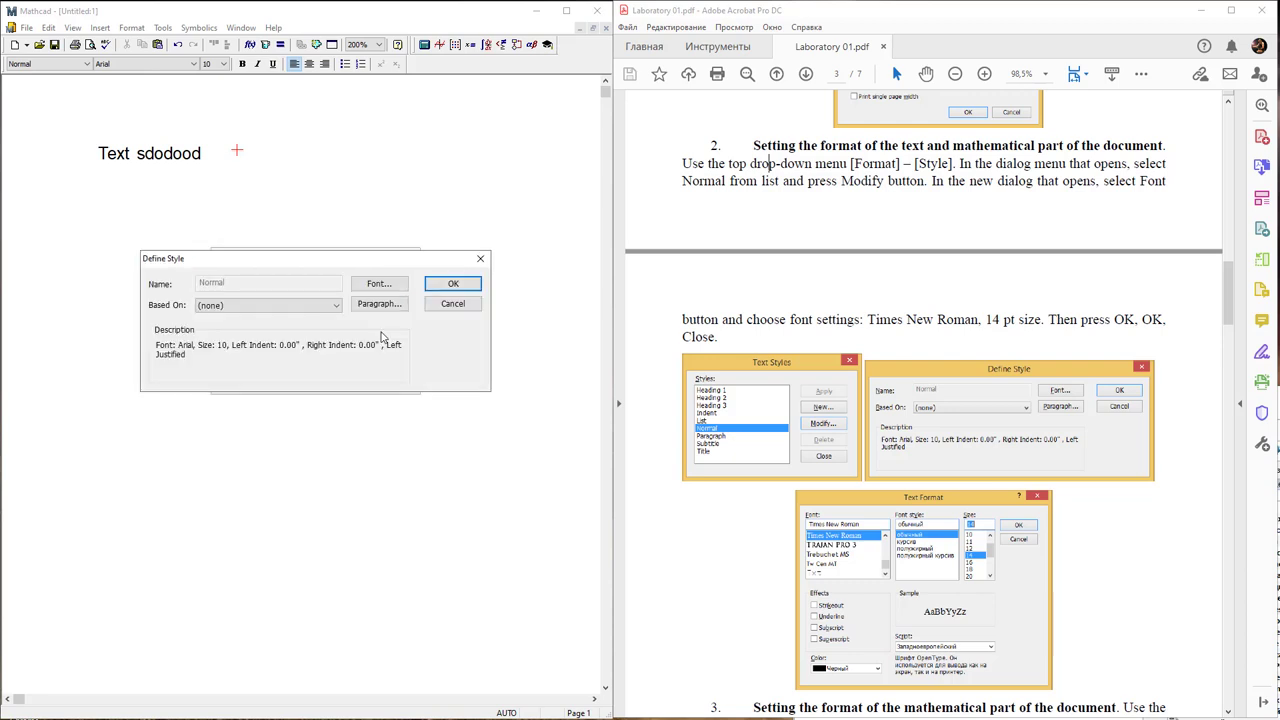
mouse_move(369, 261)
mouse_down()
mouse_move(369, 437)
mouse_move(366, 421)
mouse_up()
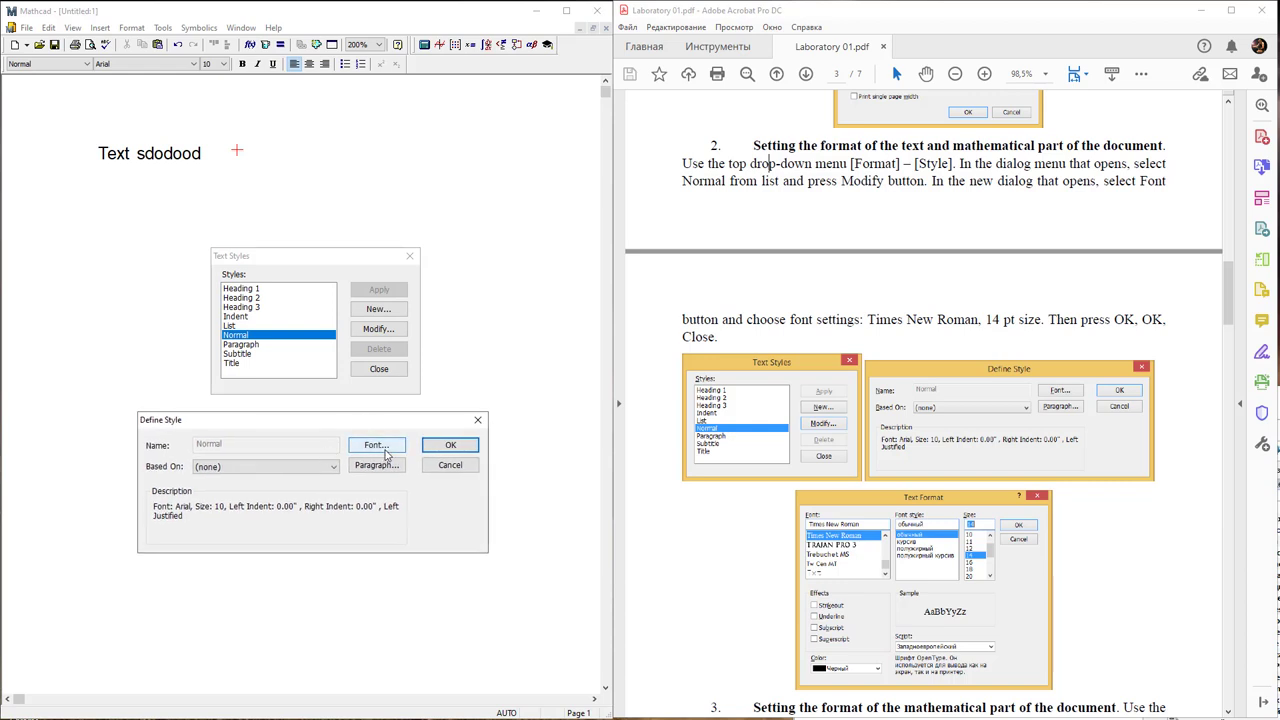
Give the Normal style Times New Roman 14 pt and confirm the text region updated.
click(385, 450)
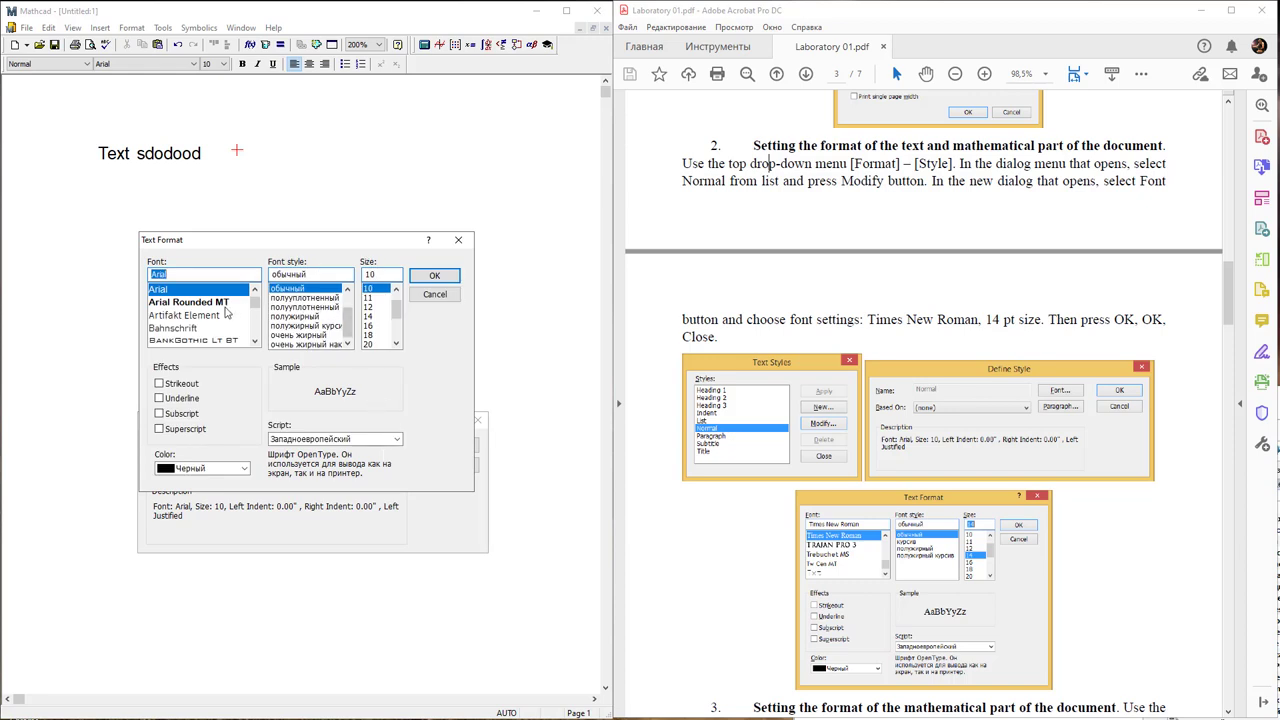
text(time)
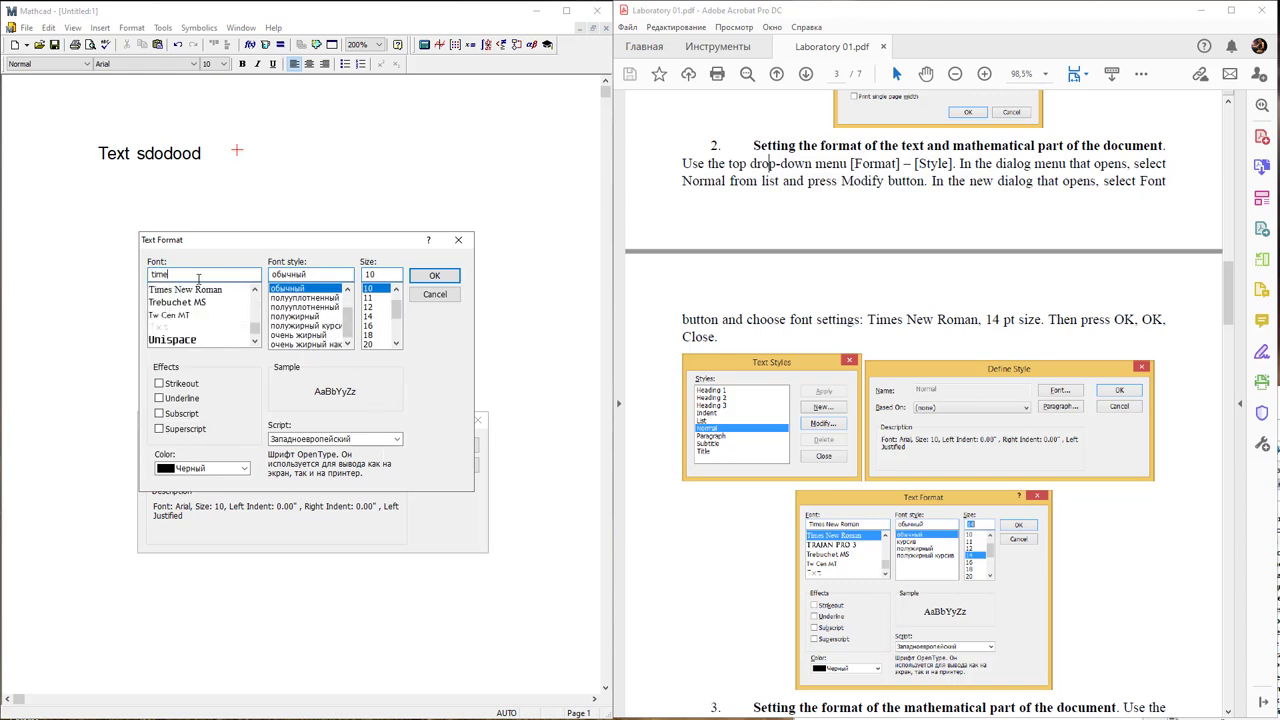
click(198, 294)
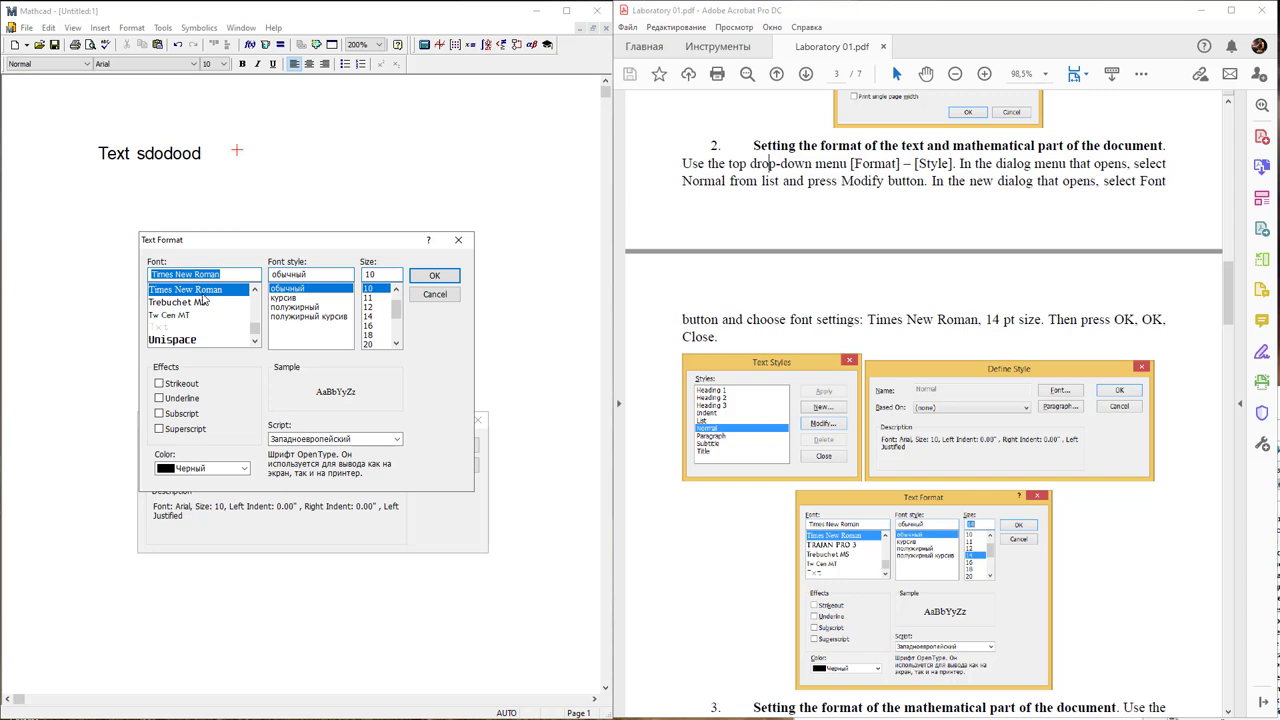
click(377, 317)
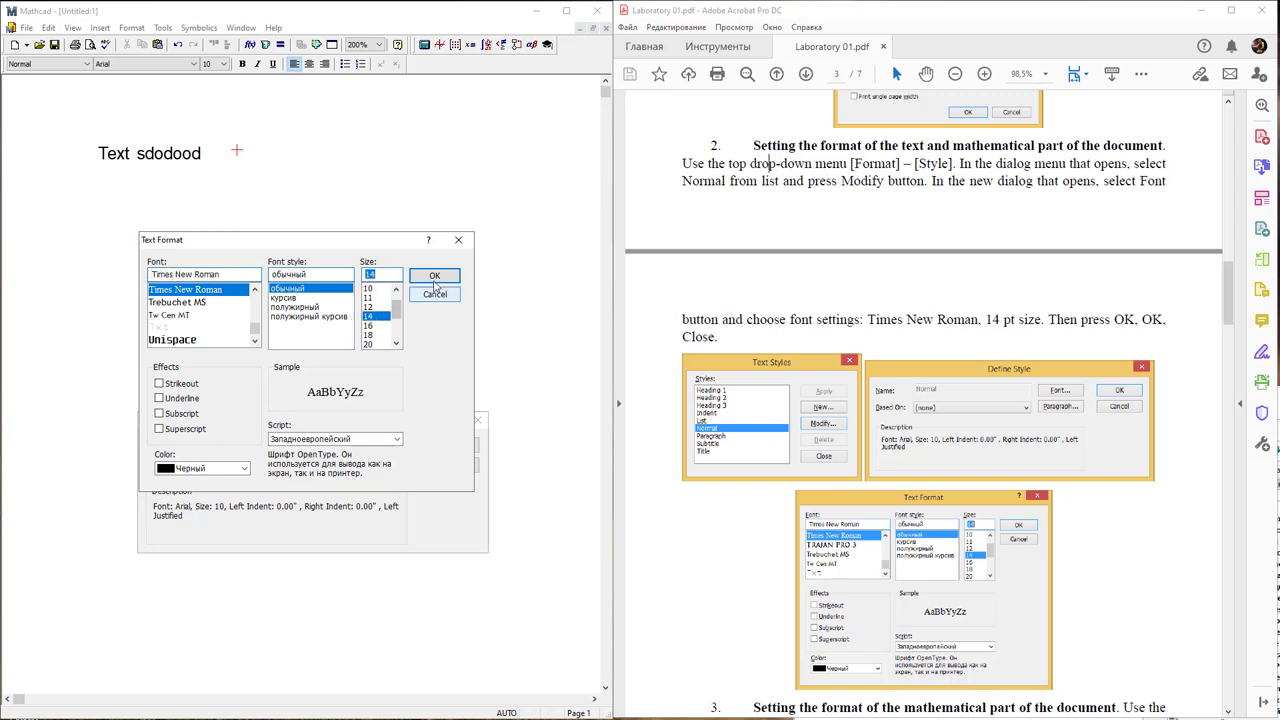
click(434, 276)
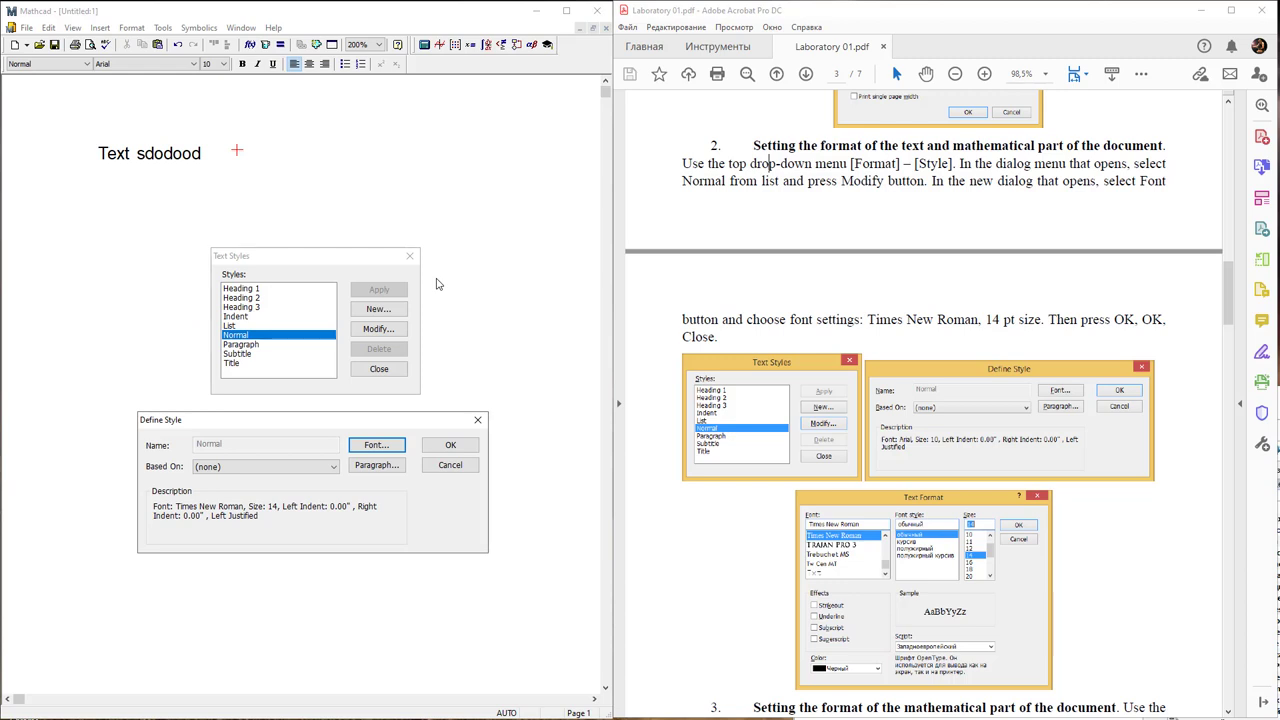
click(447, 446)
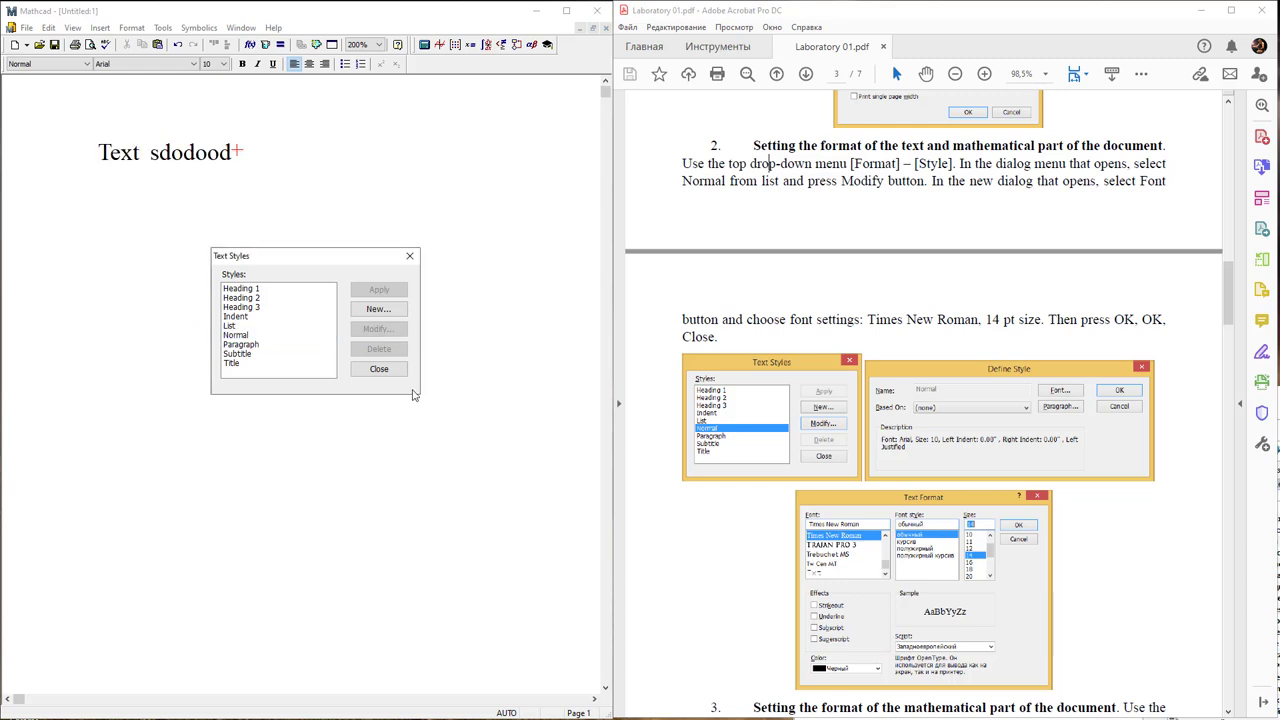
click(380, 369)
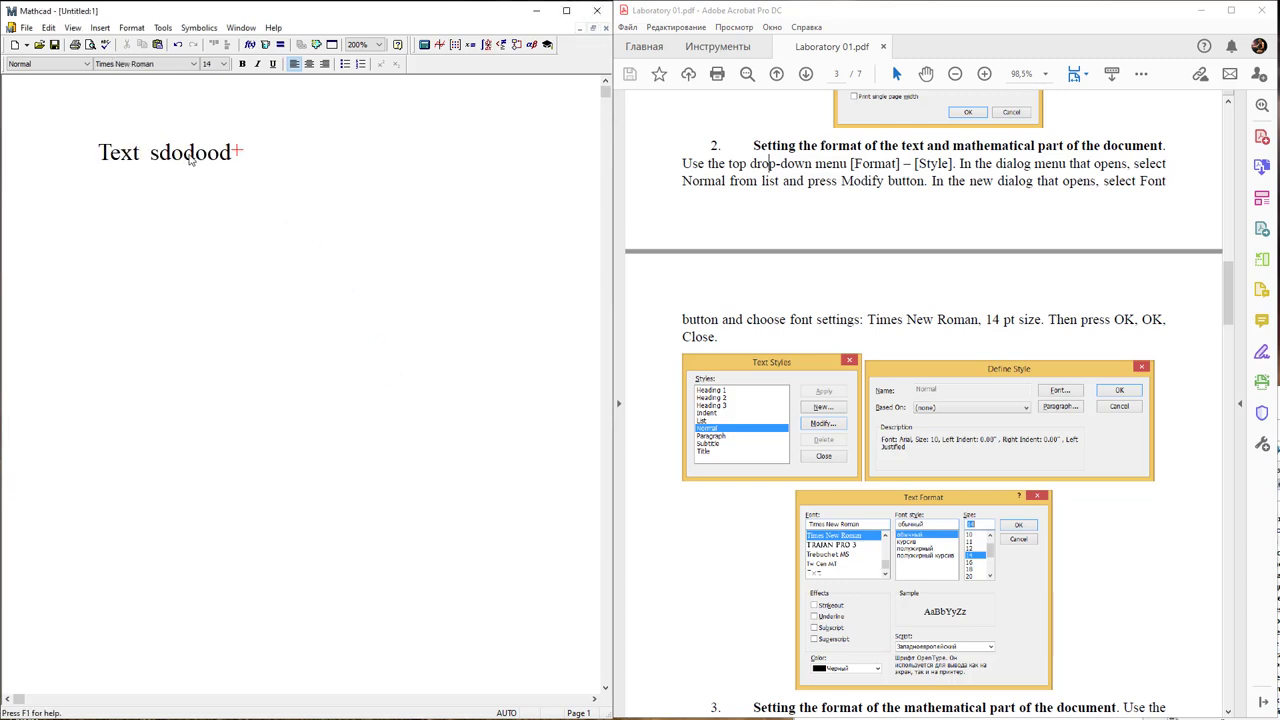
click(185, 155)
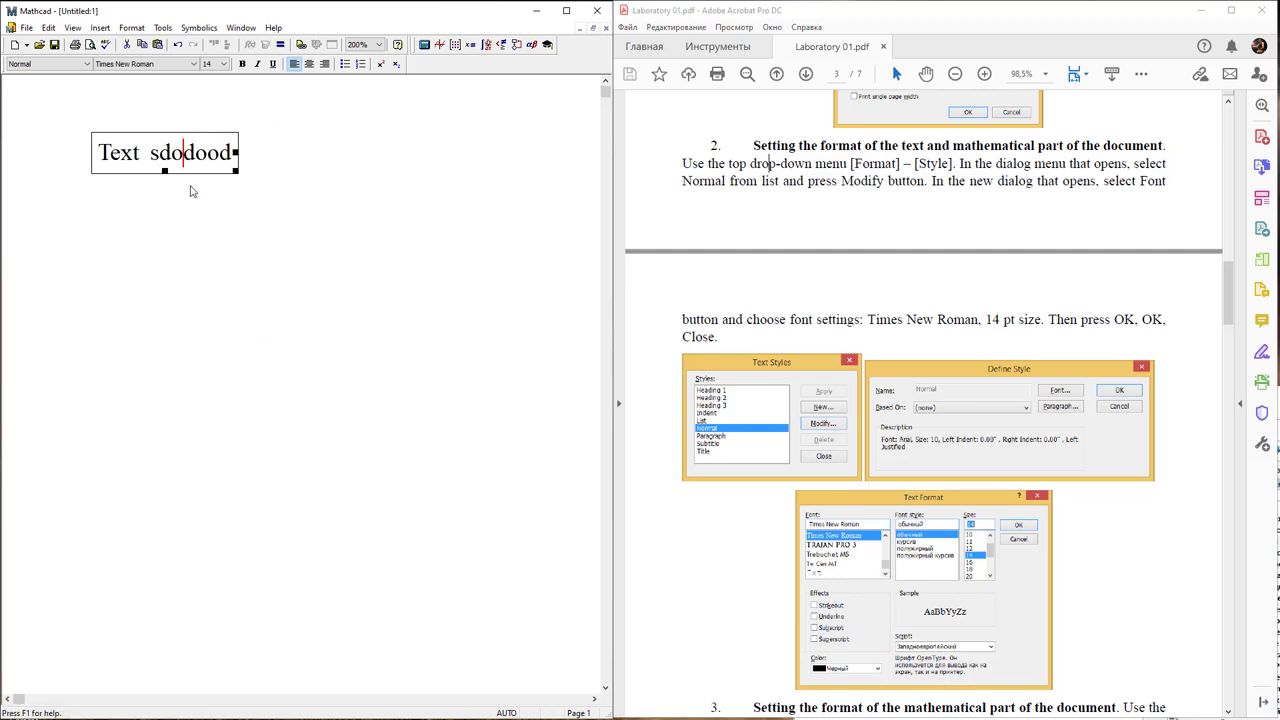
click(119, 246)
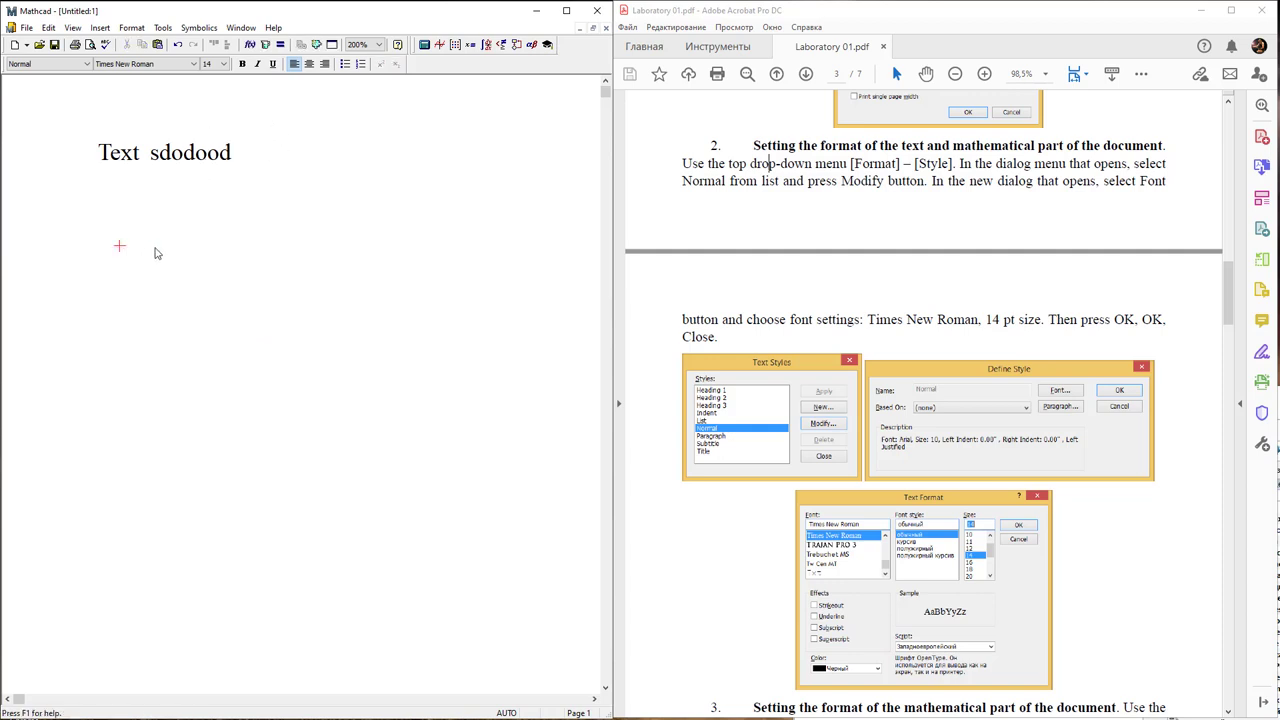
Enter the expression 12 + 3 and a text line 'jhkjh jh j' below it.
text(12 + )
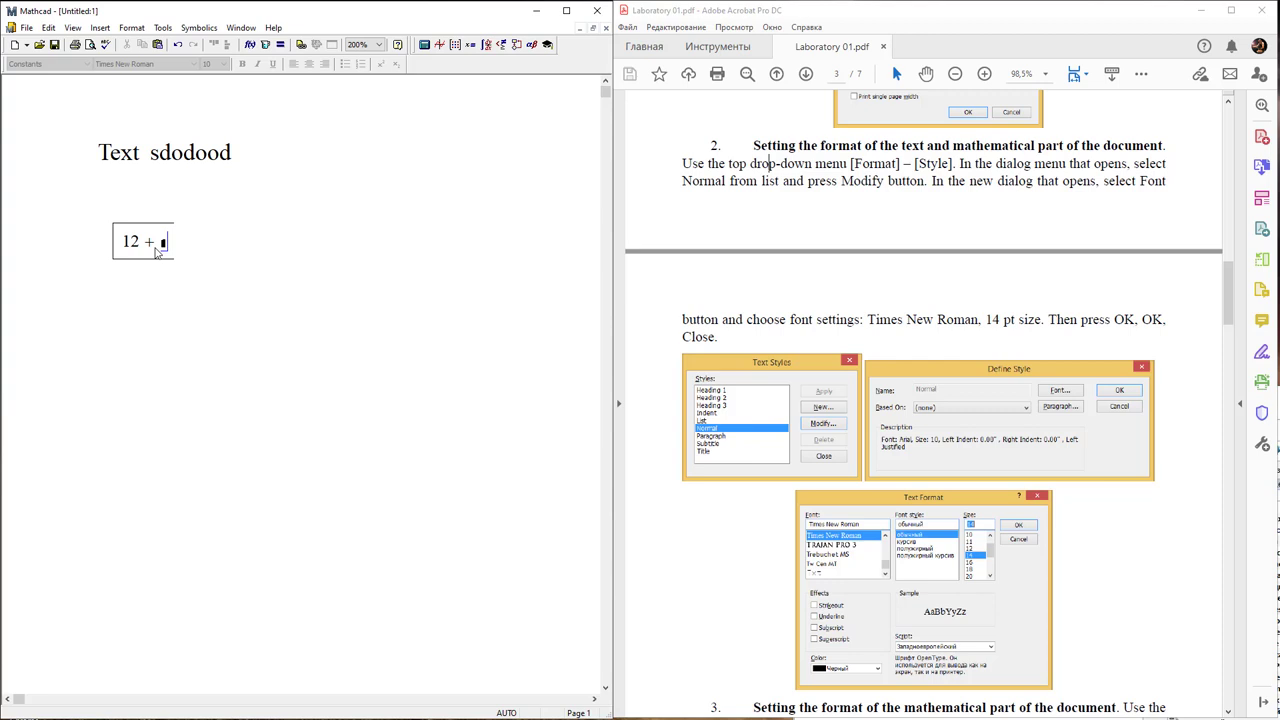
text(3)
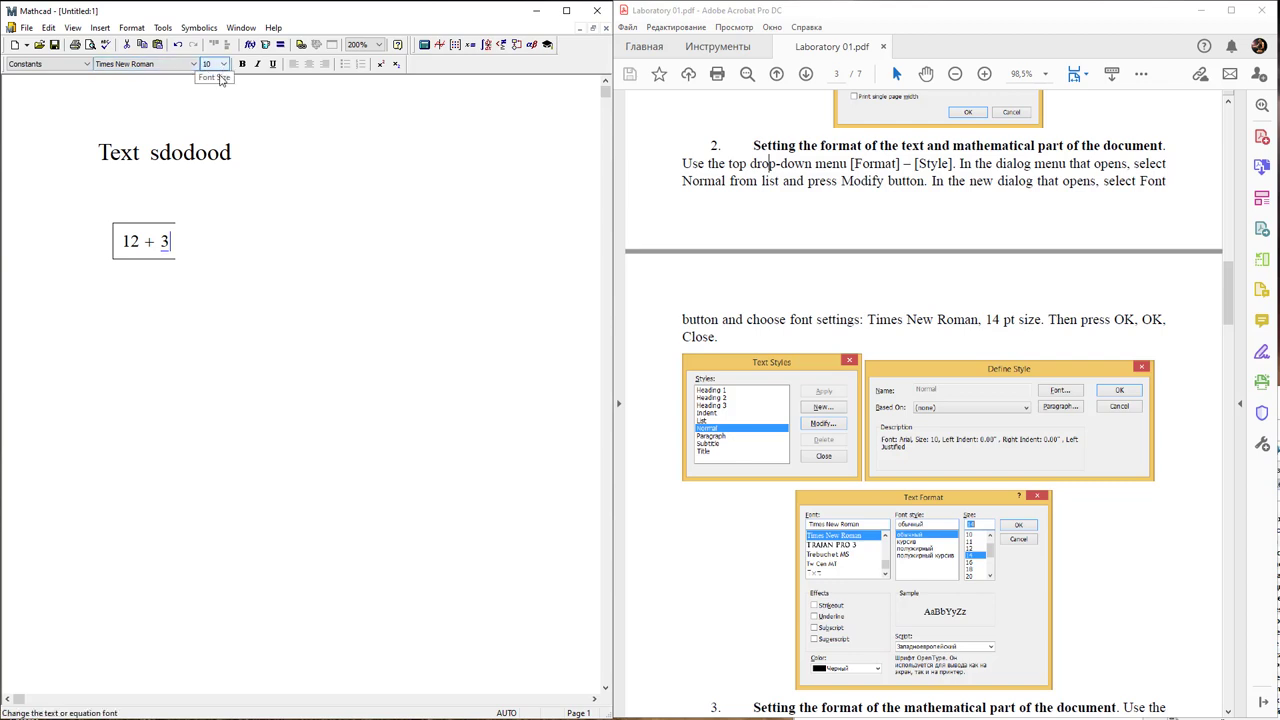
click(131, 312)
text(12 )
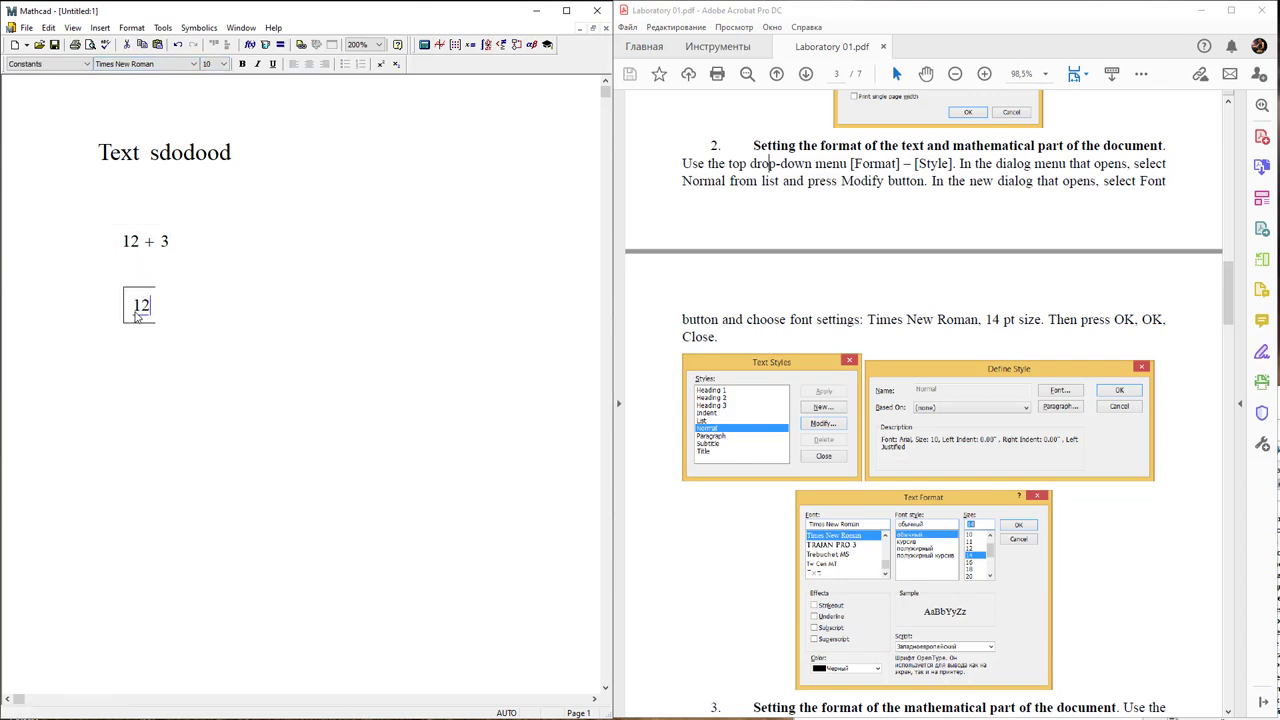
text(+ 3 )
text(jd)
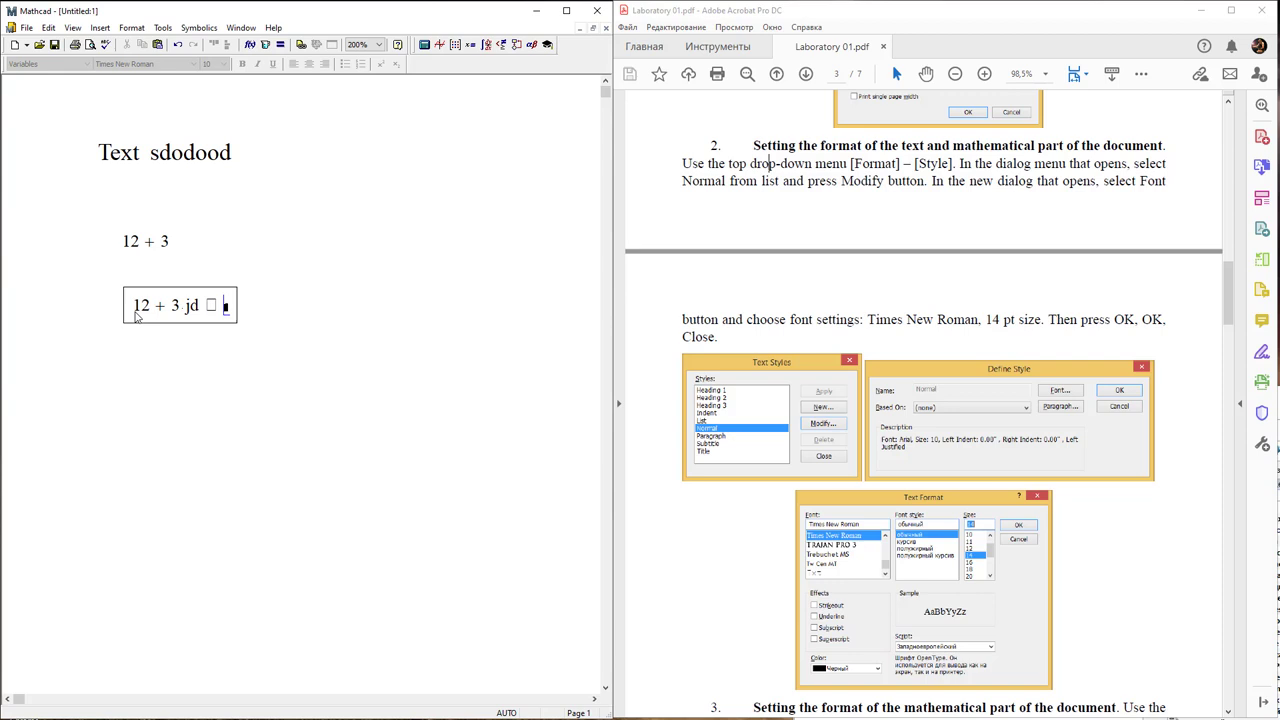
key(BackSpace)
key(BackSpace)
key(BackSpace)
key(BackSpace)
key(BackSpace)
key(BackSpace)
text(d)
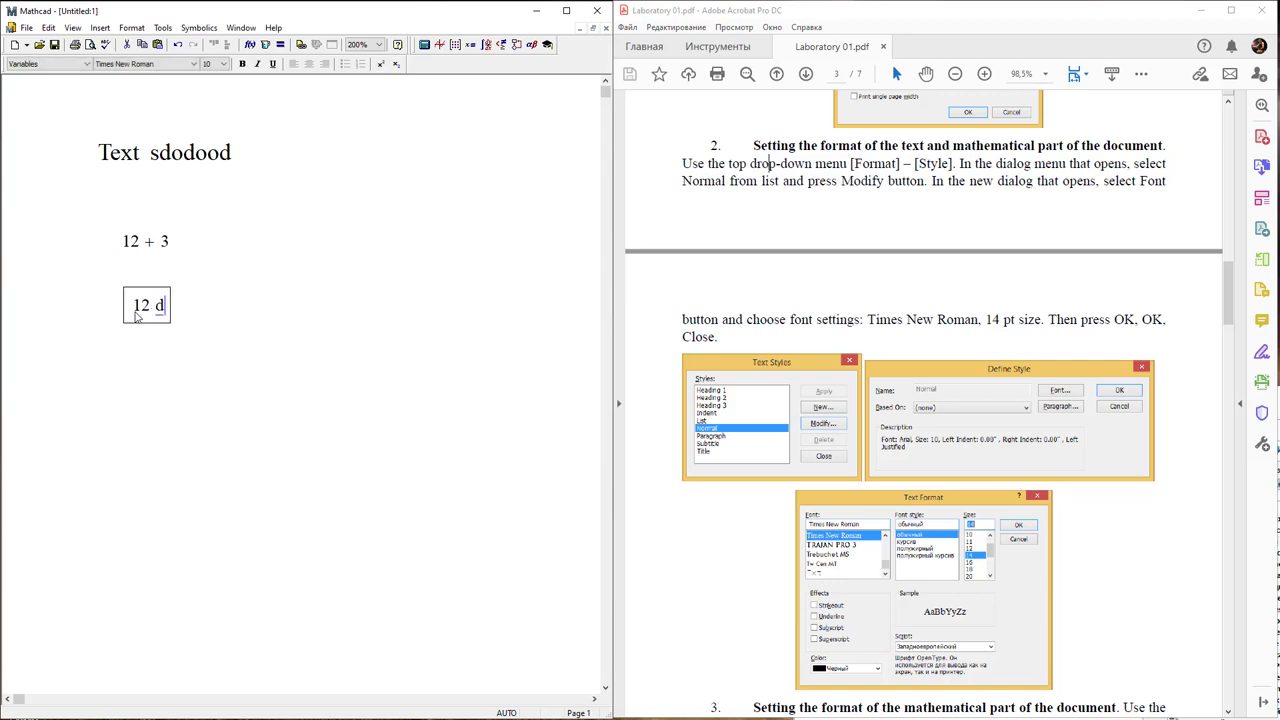
key(BackSpace)
key(BackSpace)
key(BackSpace)
text(jhkjh )
text(jh j)
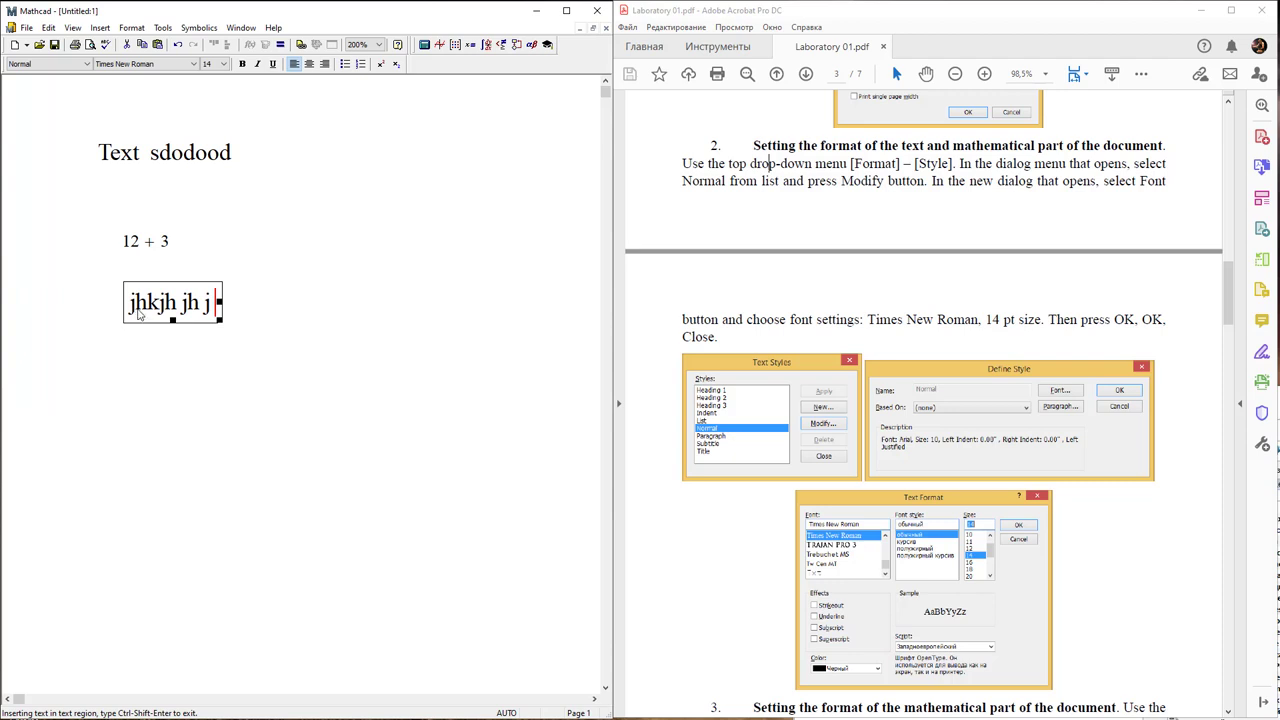
Finish the text region, select the 12 + 3 expression, and bring up the Format menu.
click(230, 272)
click(257, 258)
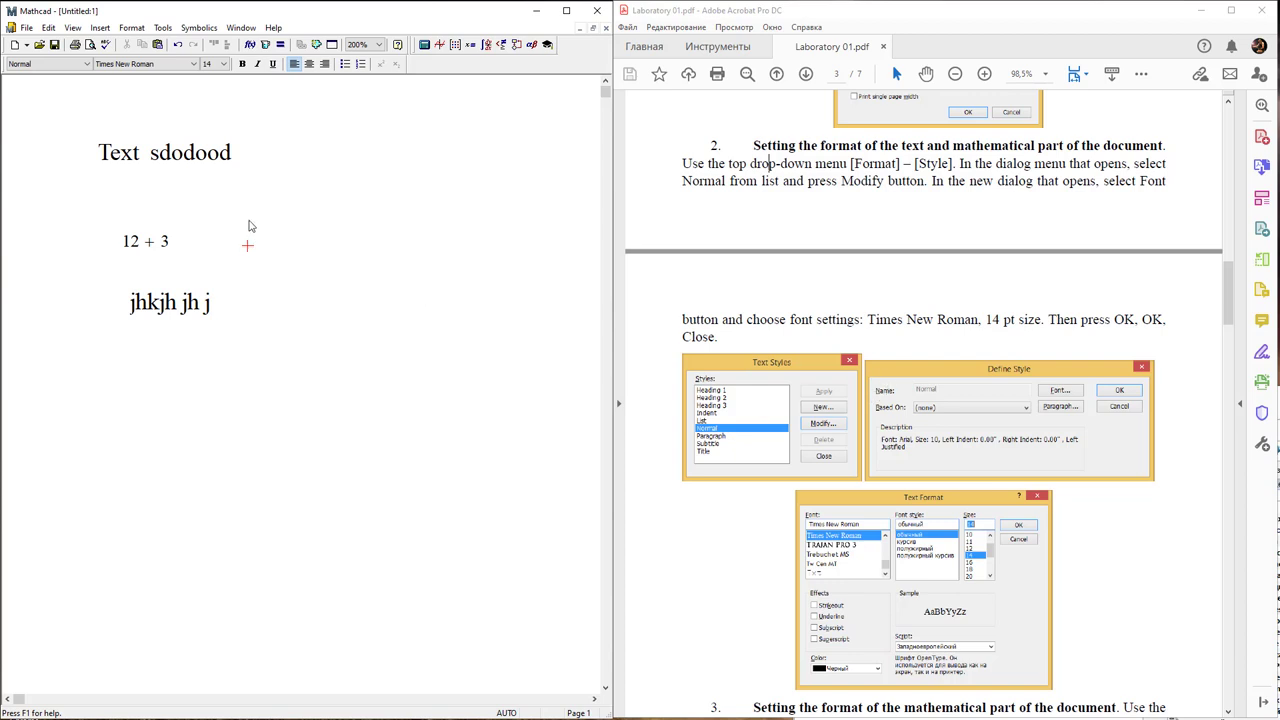
click(158, 243)
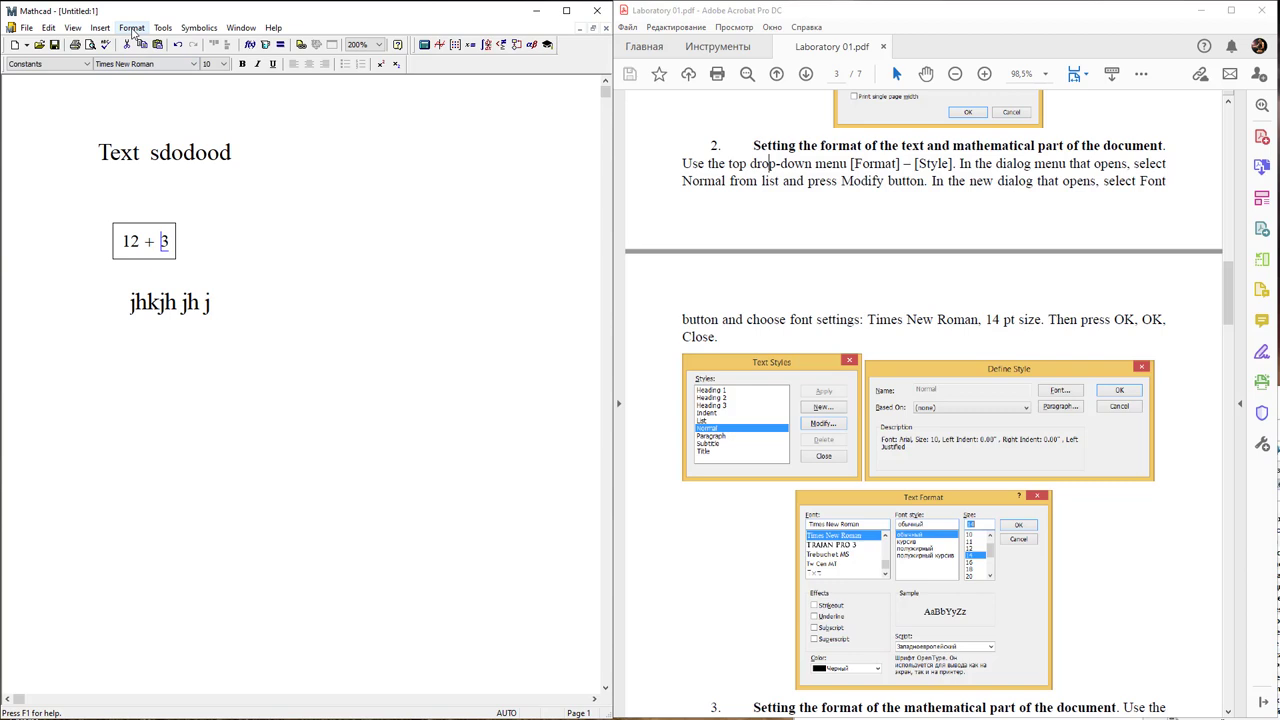
click(132, 28)
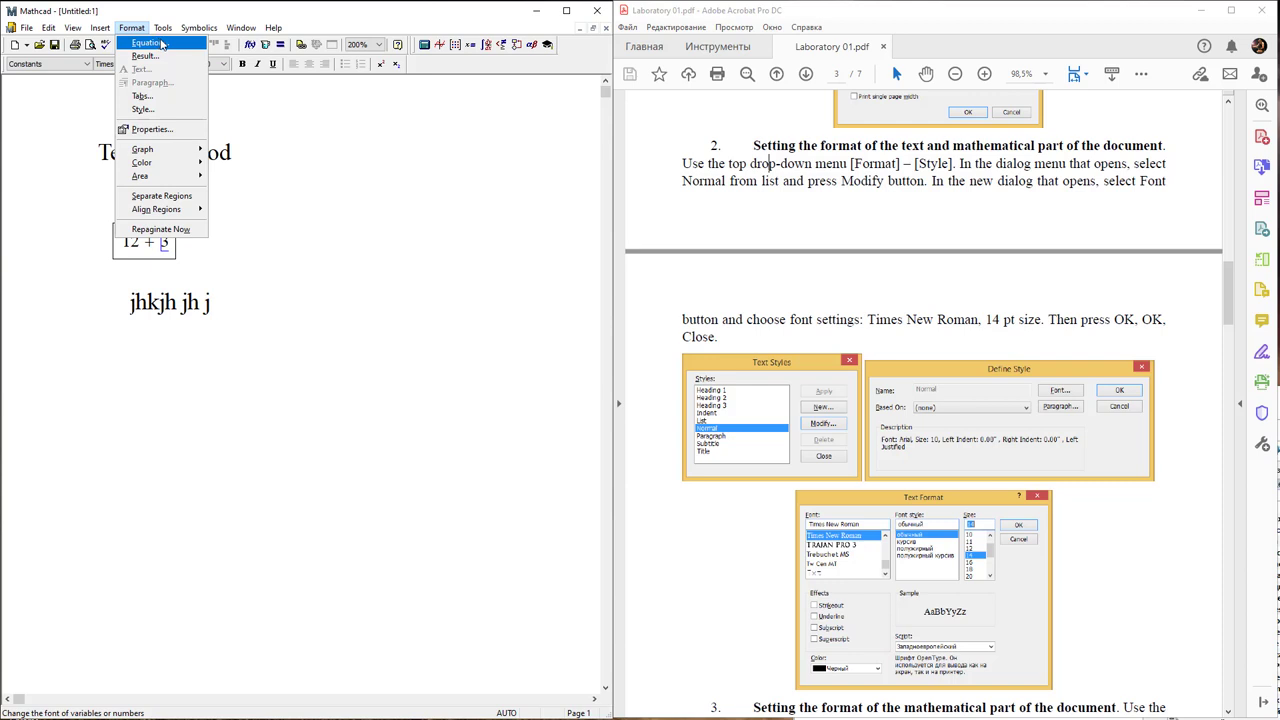
Set the Variables equation style font size to 14.
click(165, 45)
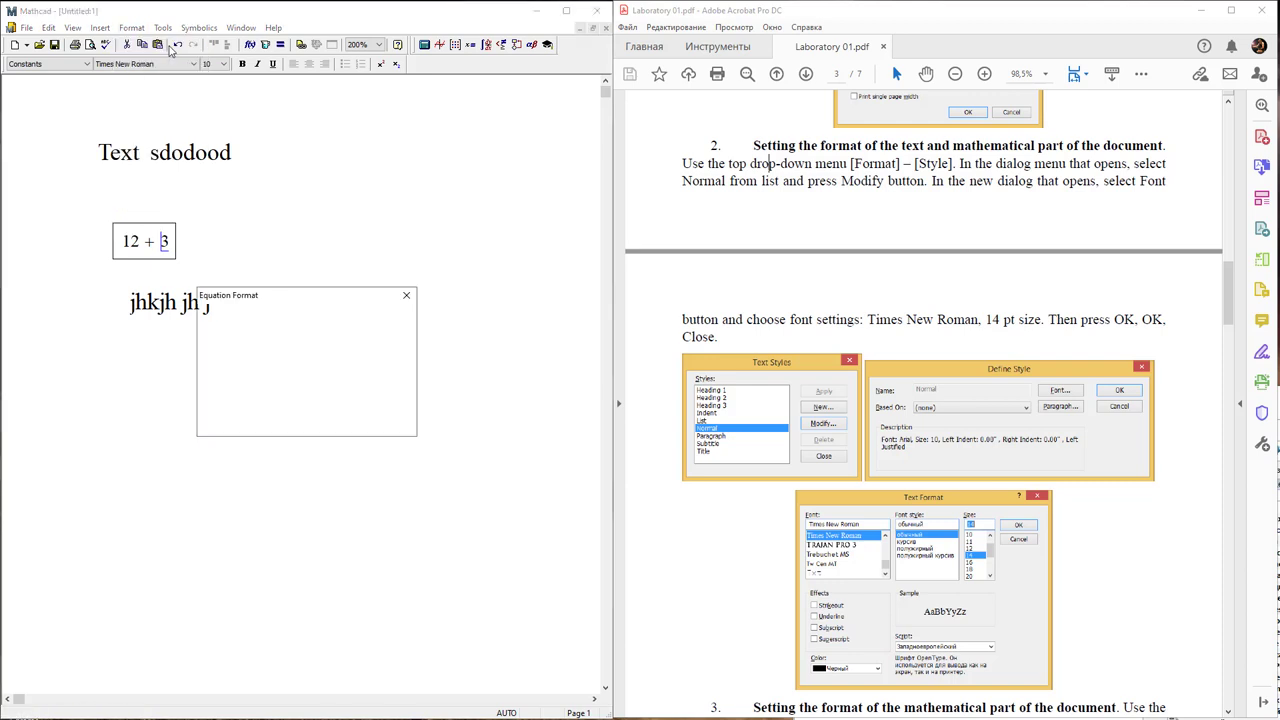
drag(319, 294, 376, 188)
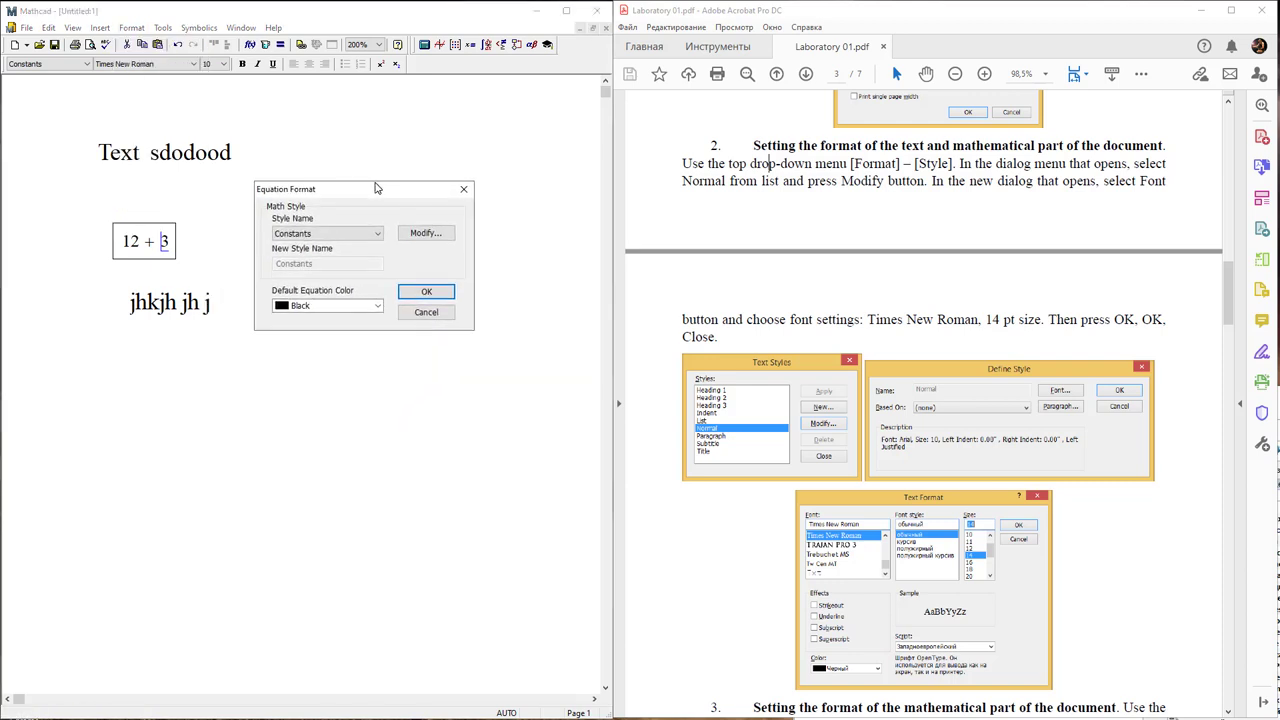
click(376, 236)
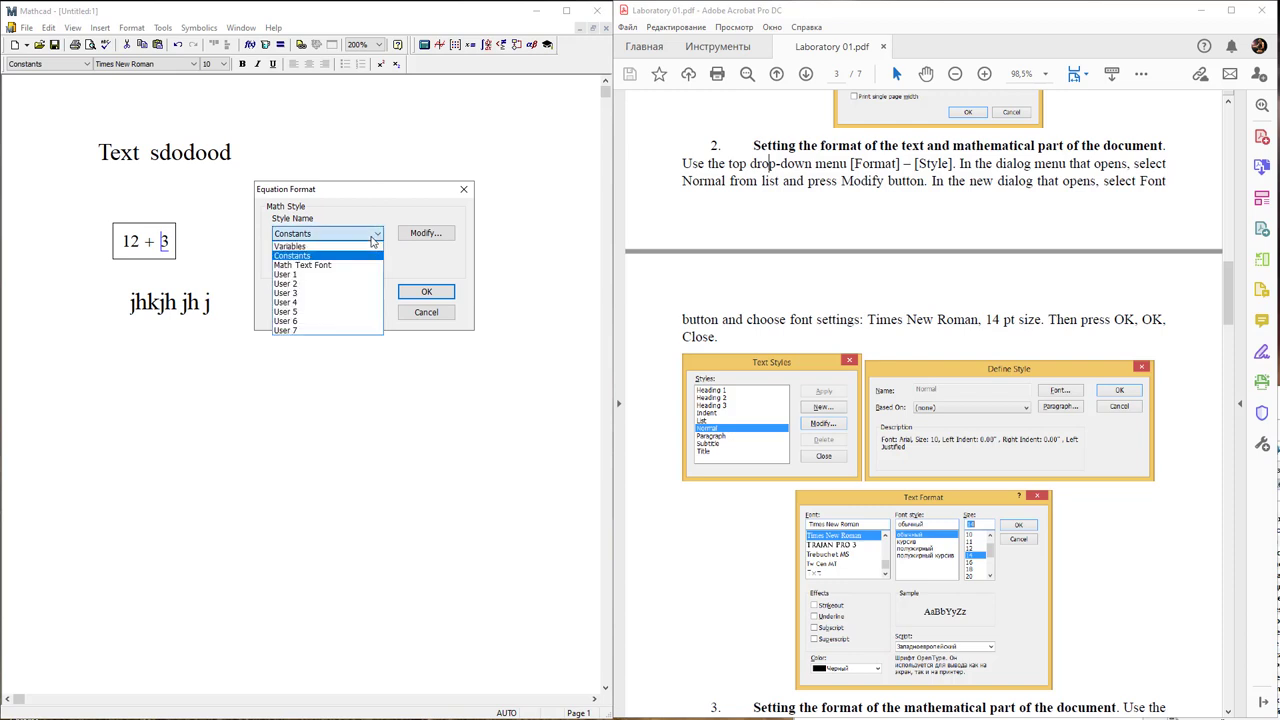
click(290, 246)
click(433, 237)
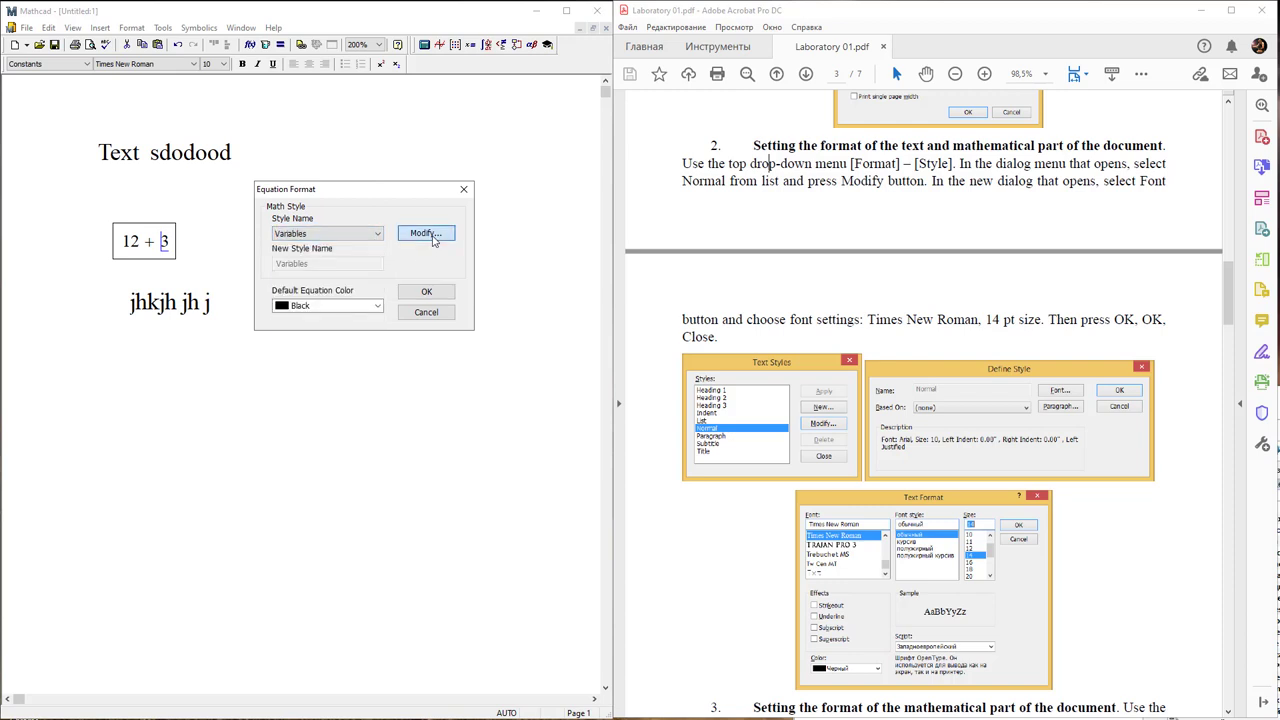
click(424, 221)
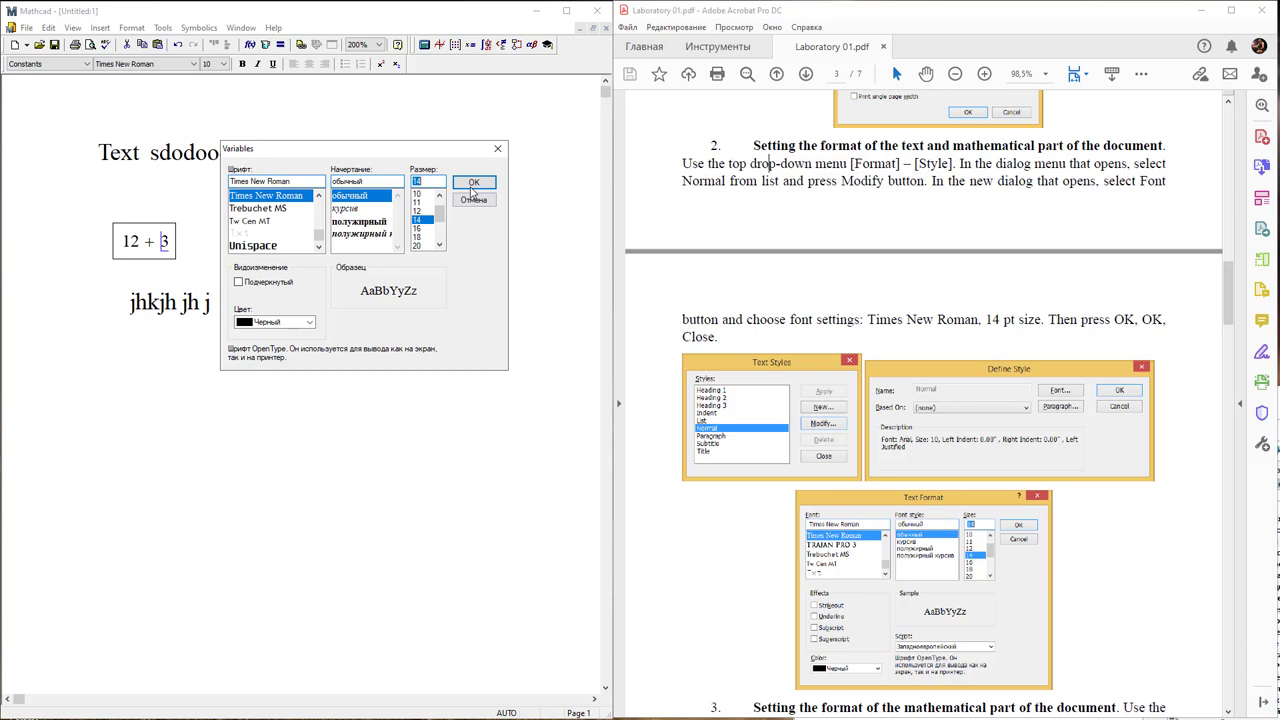
click(474, 184)
Set the Constants equation style font size to 14.
click(360, 236)
click(292, 256)
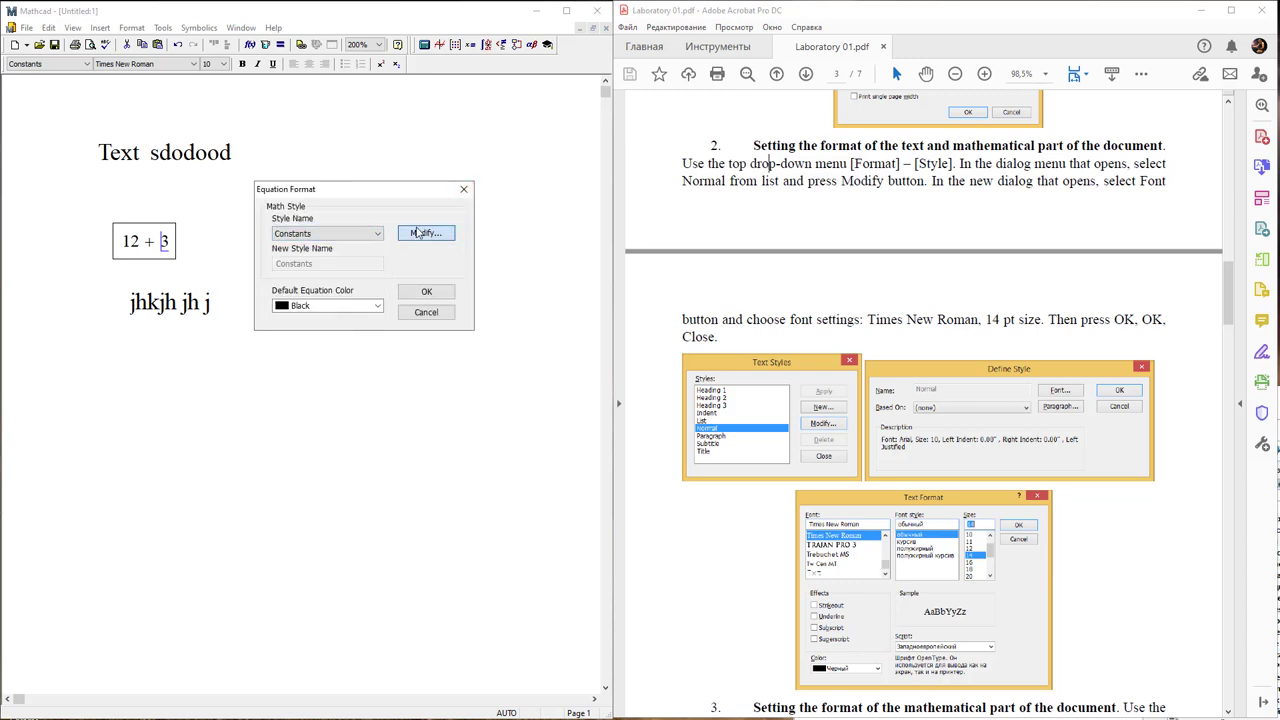
click(426, 233)
click(418, 219)
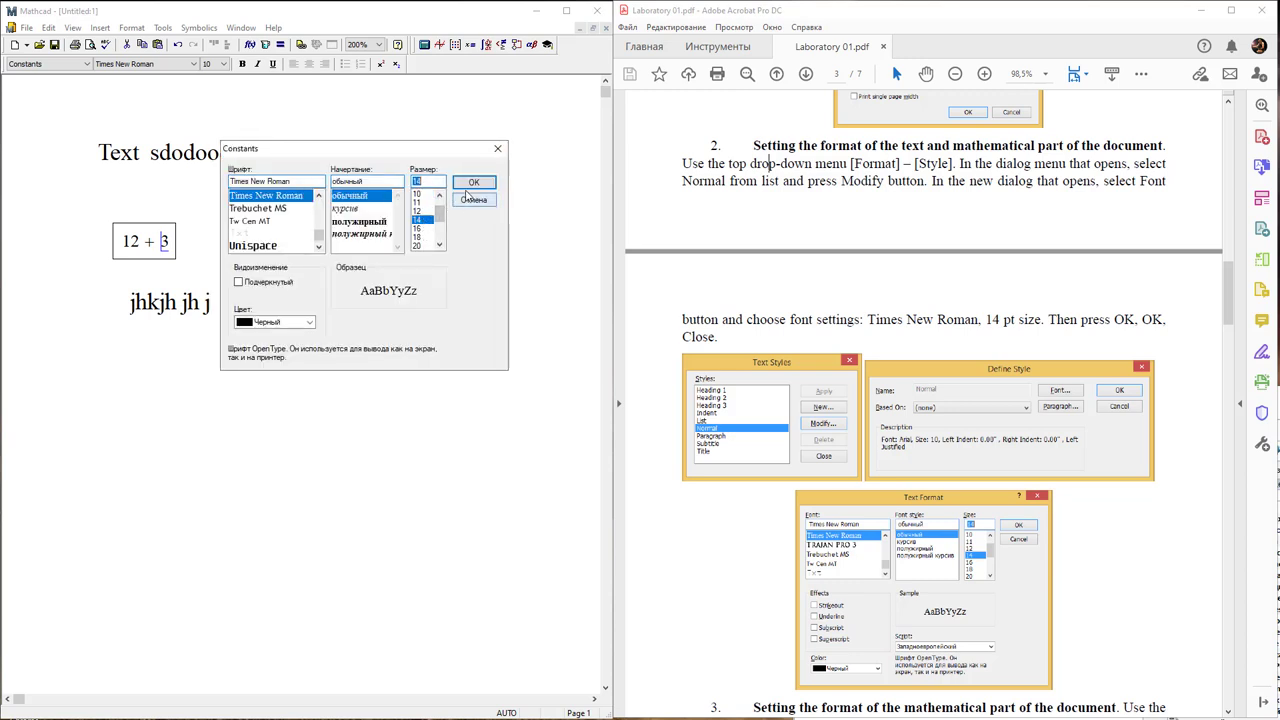
click(474, 183)
Set Math Text Font to 14 pt and apply the new equation font sizes.
click(379, 234)
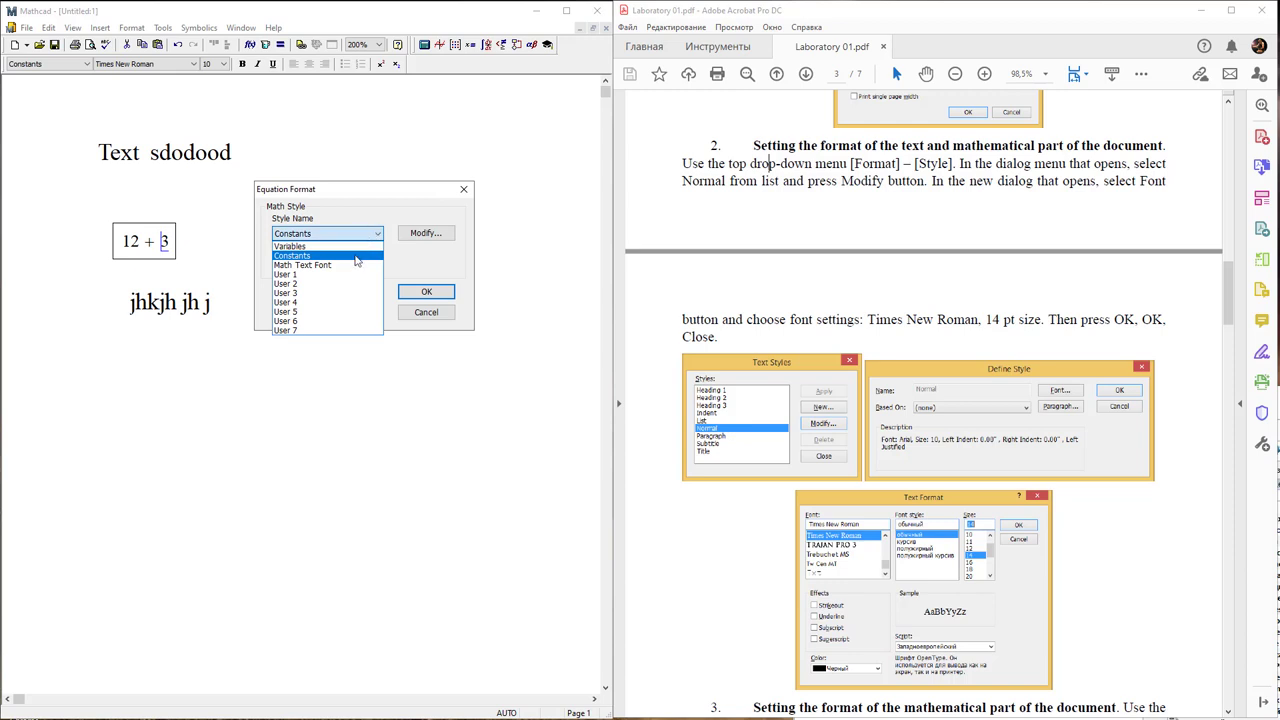
click(355, 266)
click(424, 233)
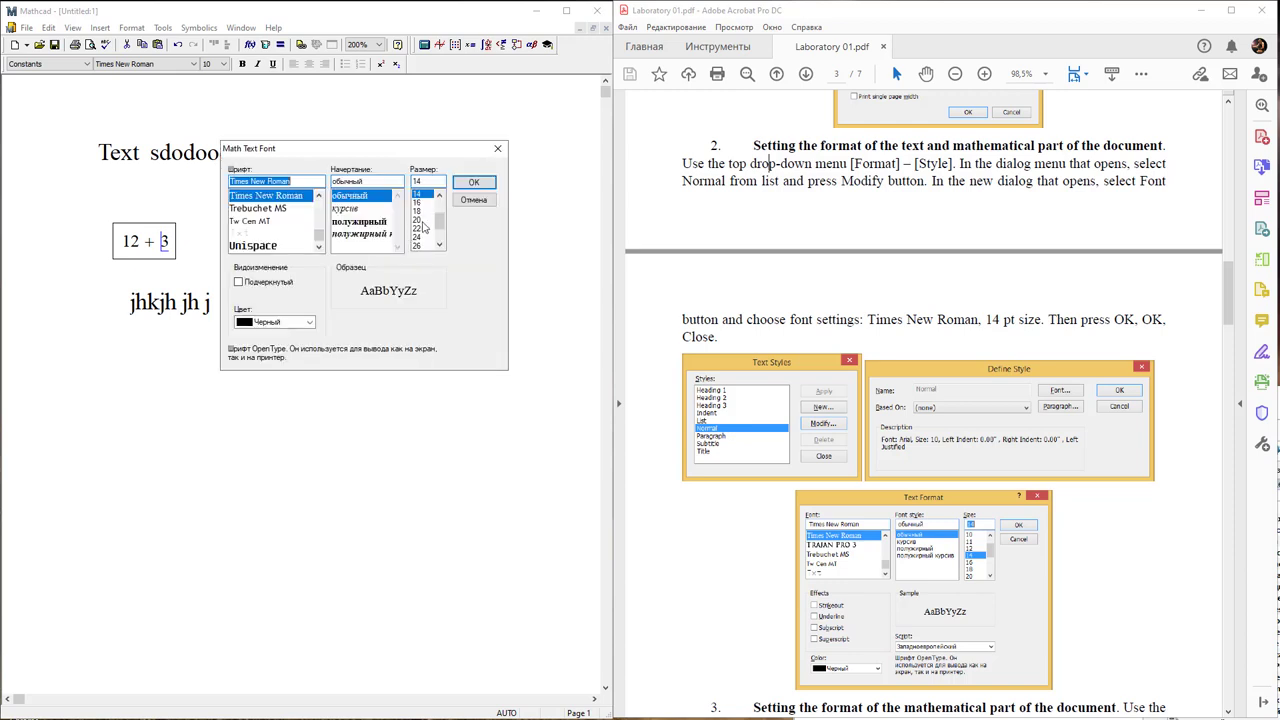
click(472, 188)
click(379, 234)
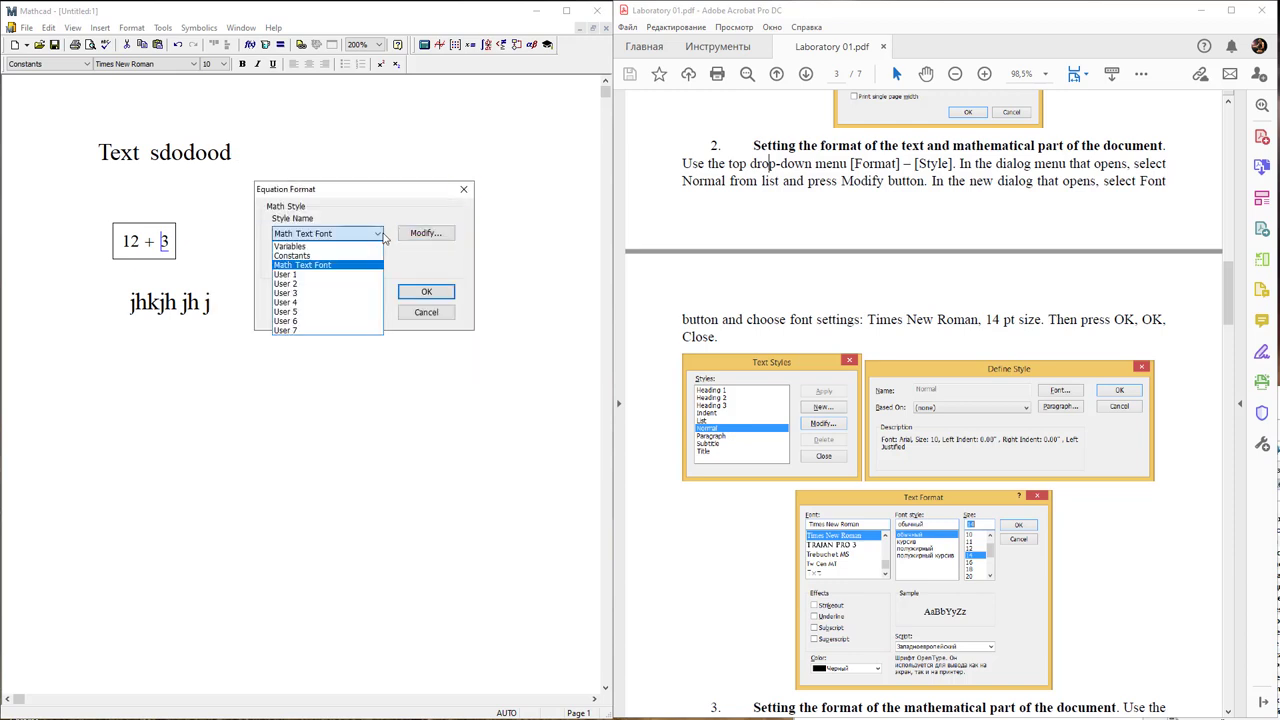
click(340, 266)
click(428, 291)
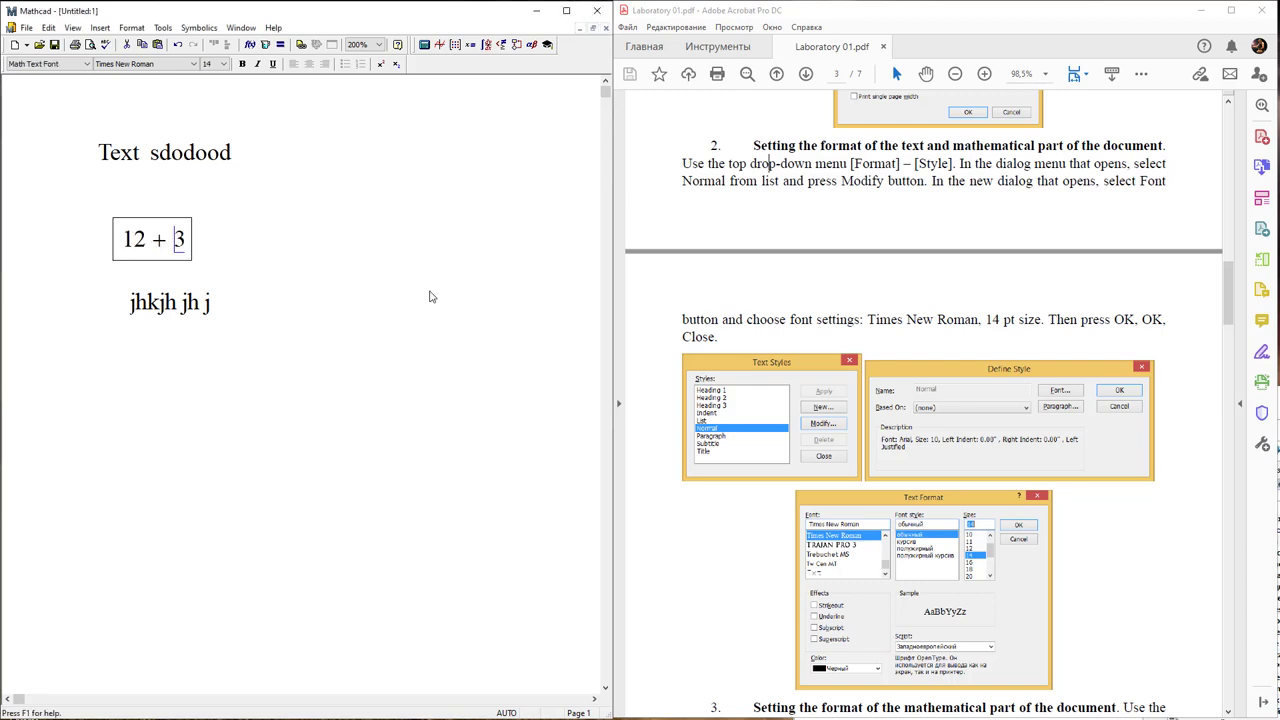
click(248, 218)
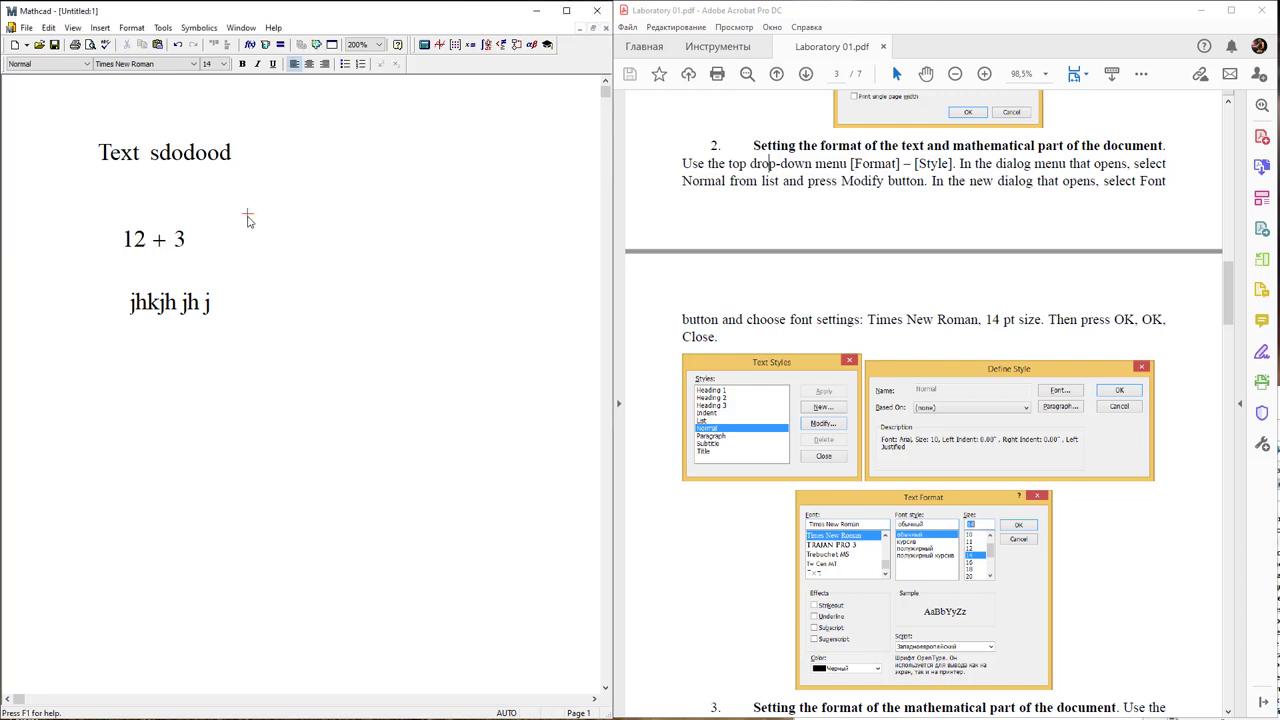
Scroll through the lab PDF and delete the three practice regions from the worksheet.
click(812, 400)
scroll(812, 400, down, 2)
scroll(812, 400, down, 2)
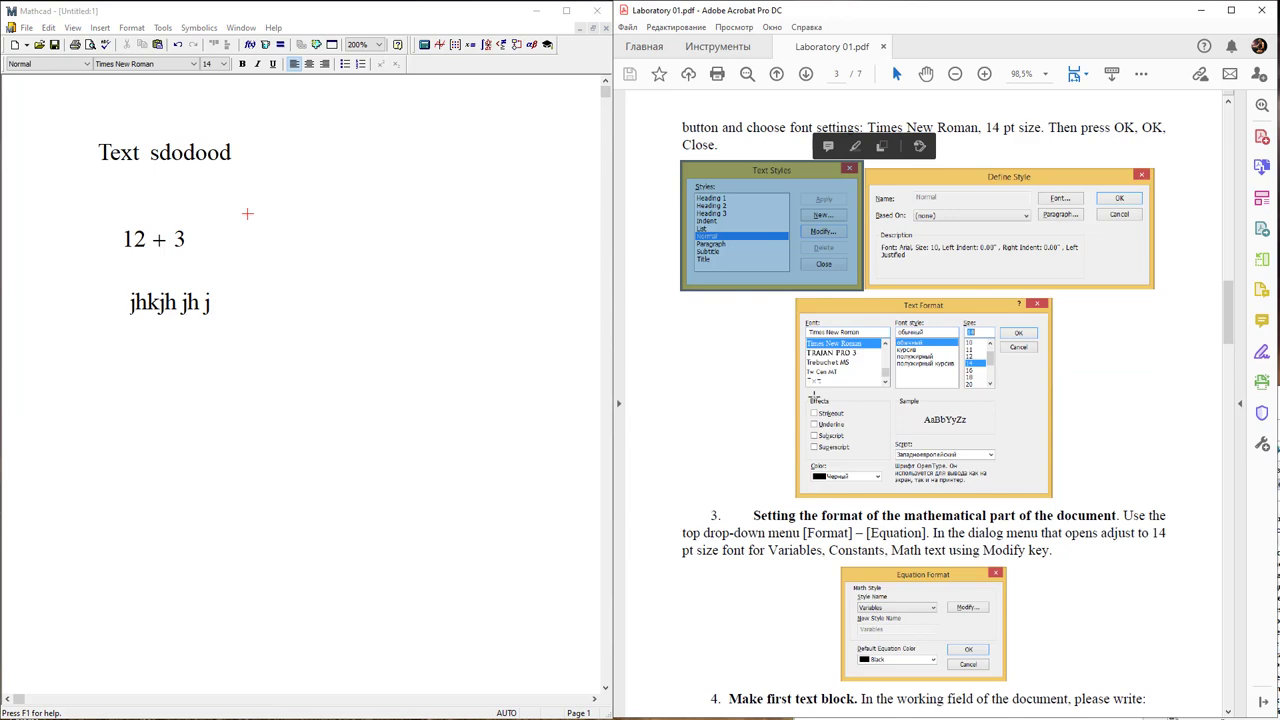
scroll(813, 398, down, 4)
scroll(813, 398, down, 5)
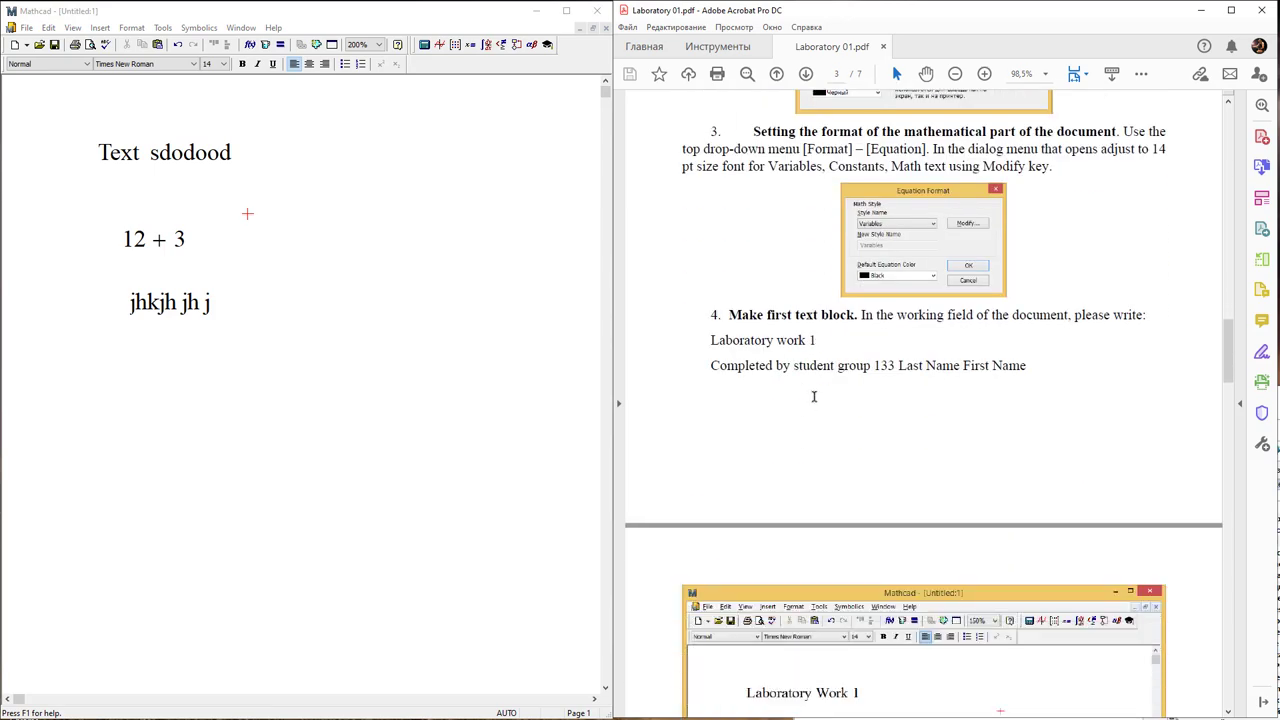
scroll(813, 400, down, 2)
scroll(814, 400, down, 1)
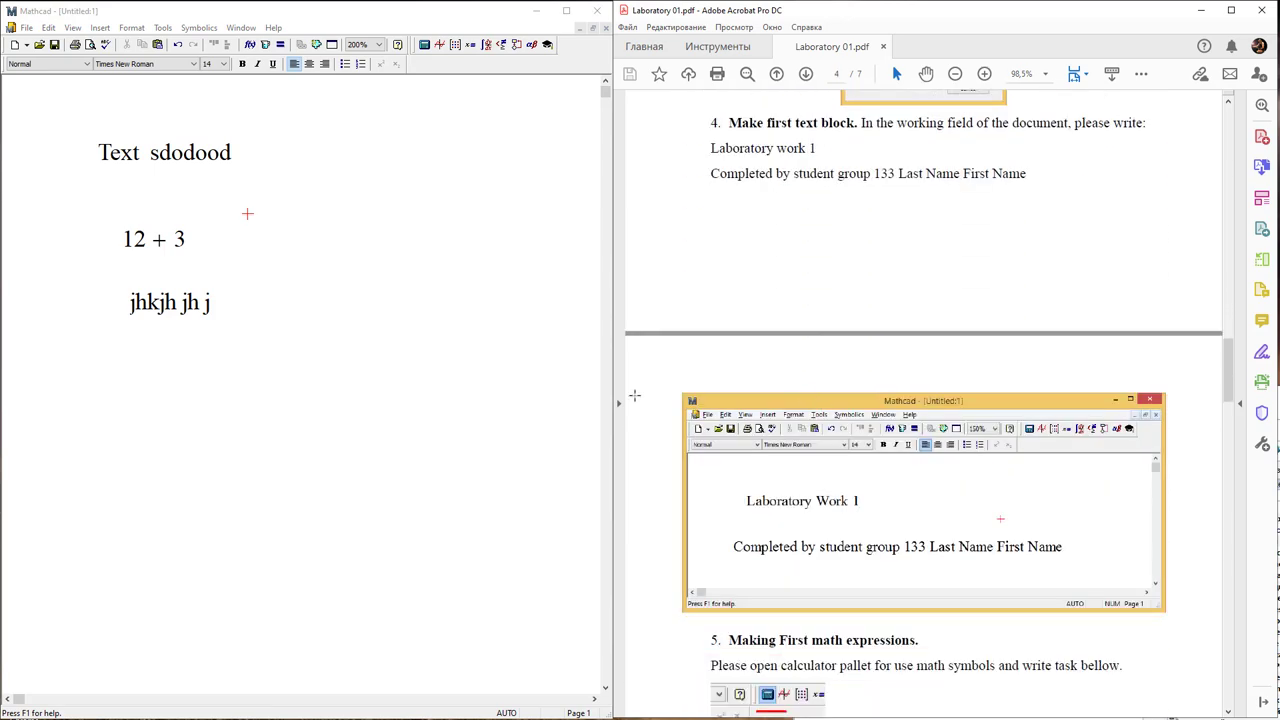
mouse_move(376, 394)
mouse_down()
mouse_move(248, 327)
mouse_move(82, 141)
mouse_up()
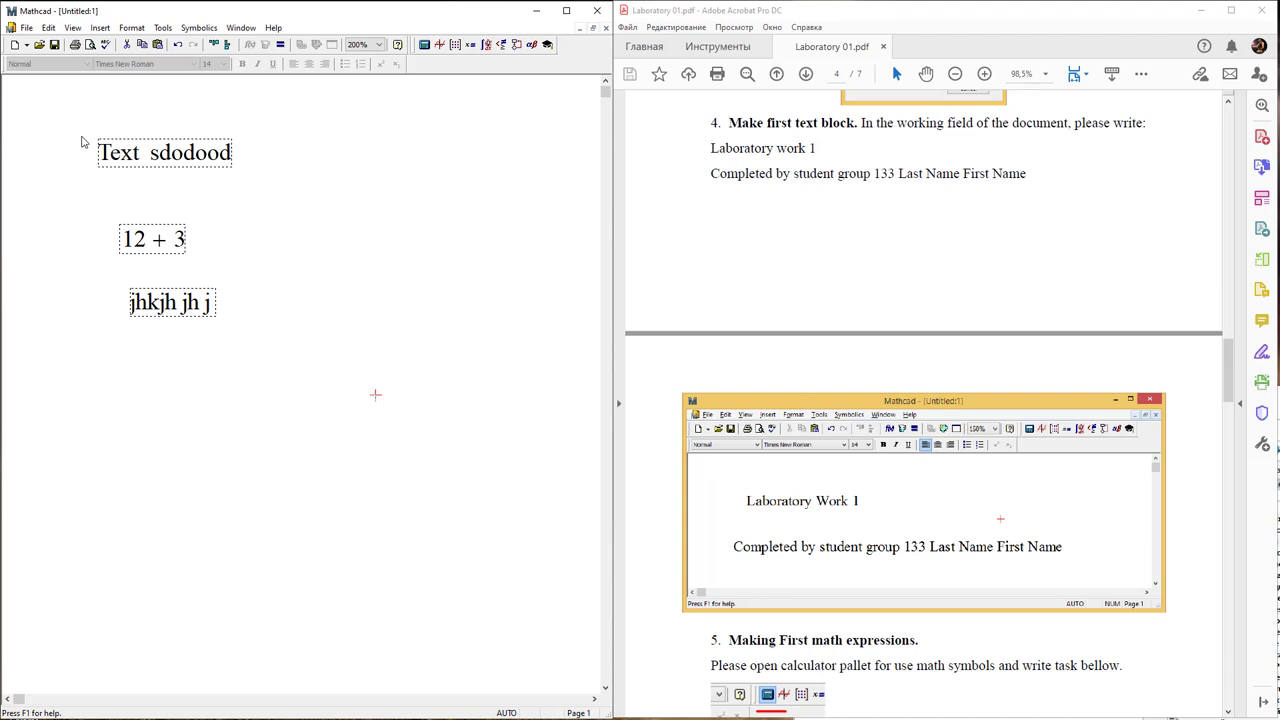
key(Delete)
Type the heading 'Laboratory Work 01' at the top left of the worksheet.
click(69, 140)
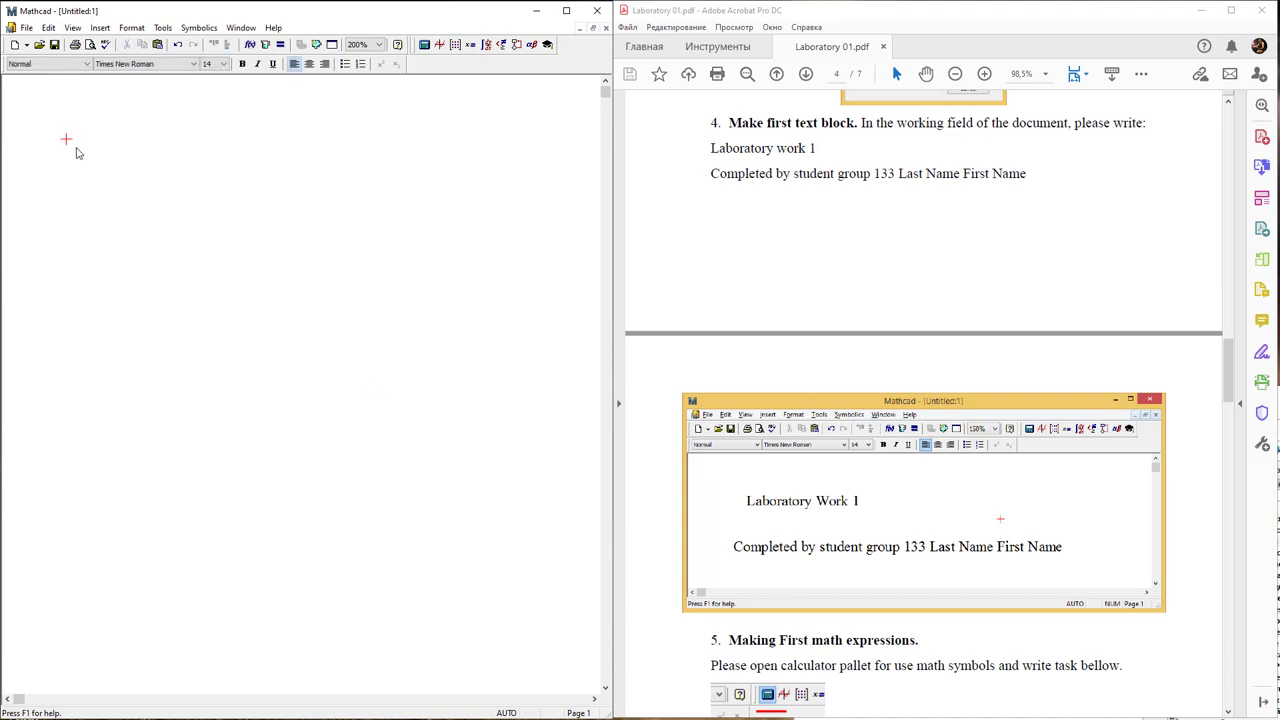
click(77, 128)
text(Lavo)
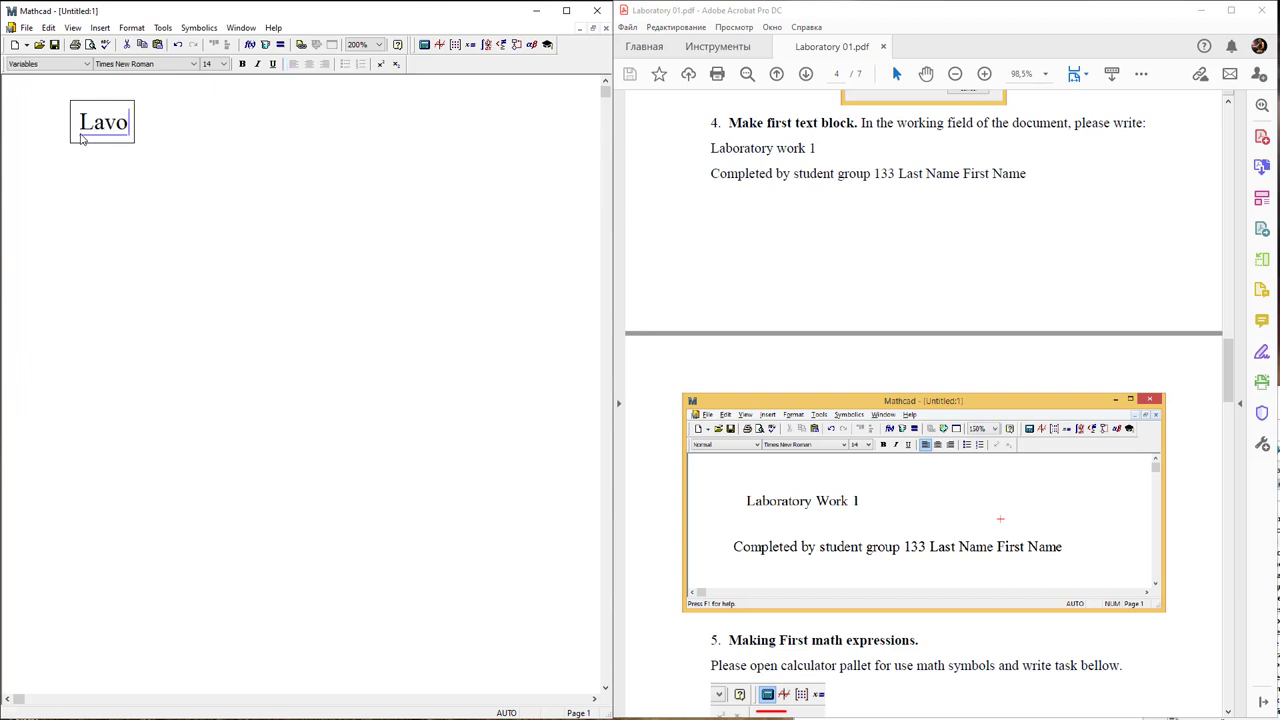
text(rqatory )
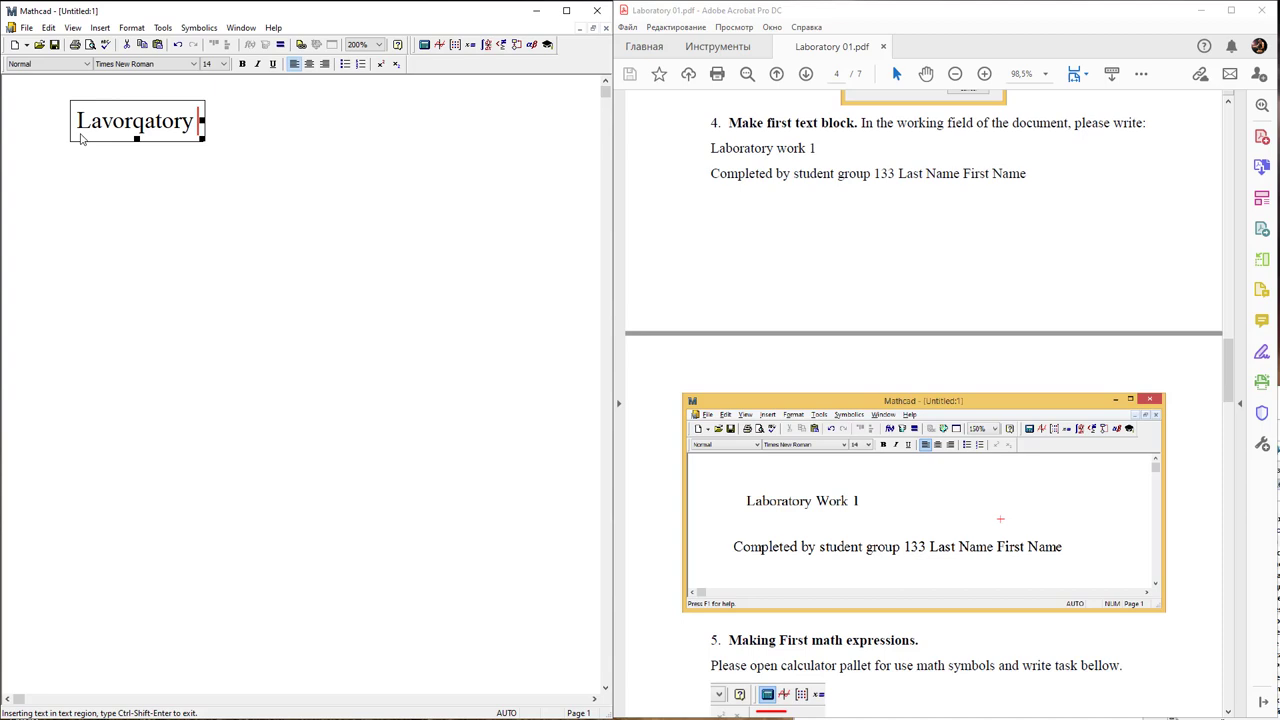
text(work )
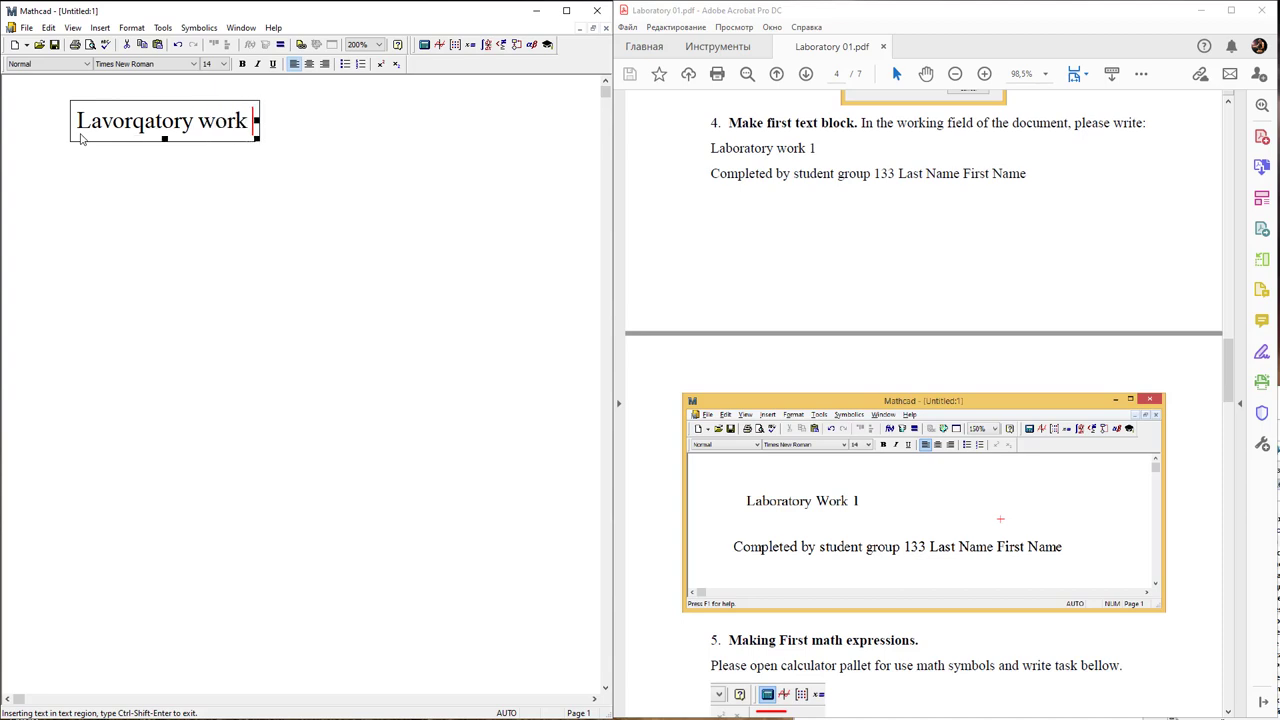
text(01)
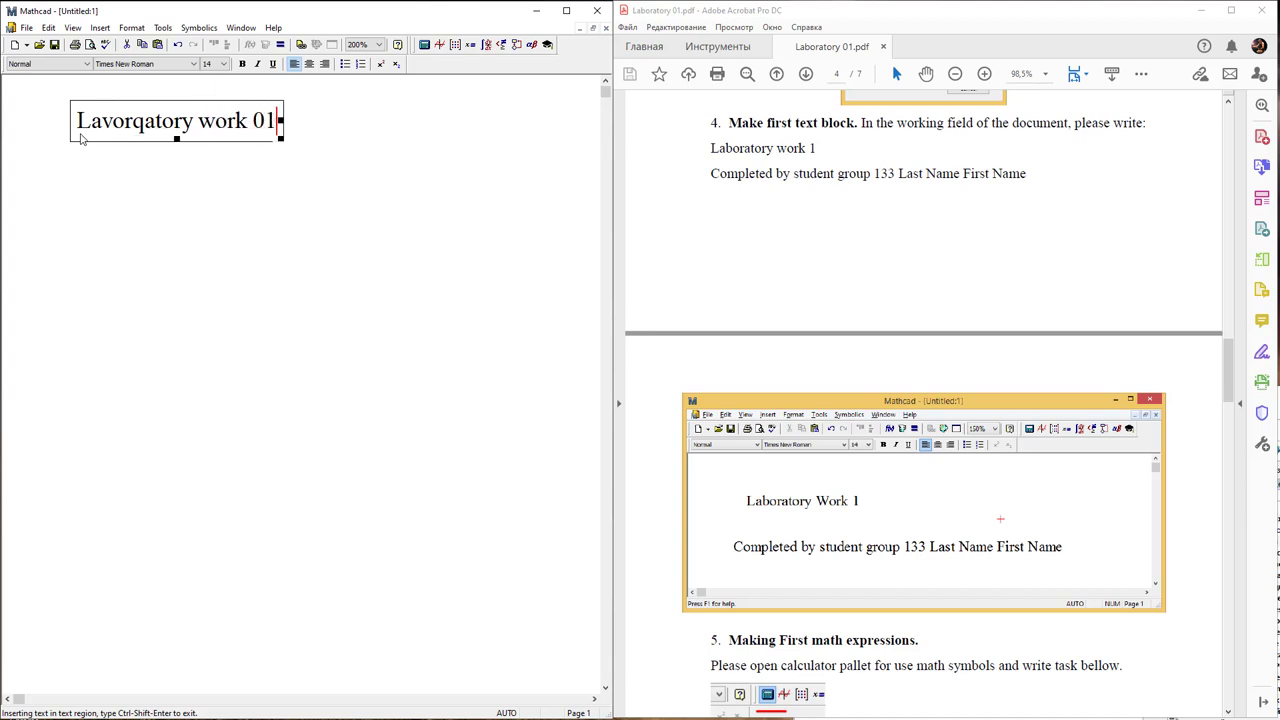
key(Return)
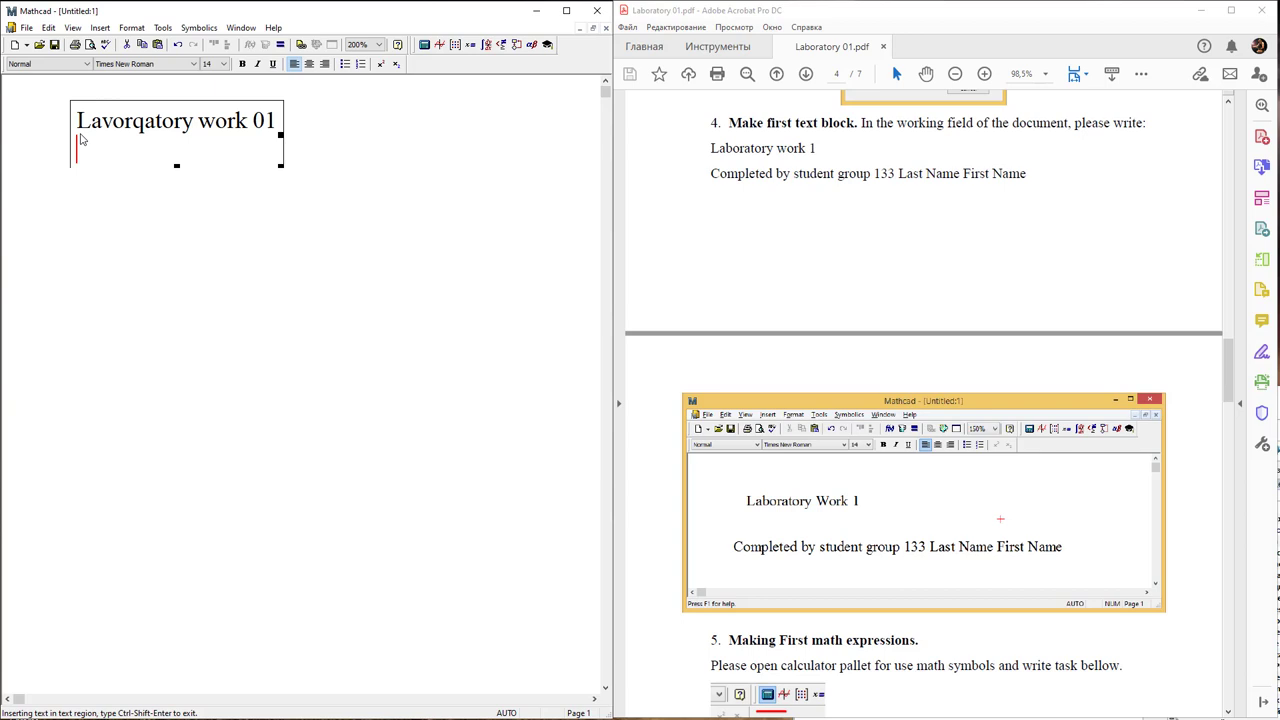
Copy the 'Completed by student group 133' line from the PDF under the heading and shift the title left.
drag(711, 173, 1014, 173)
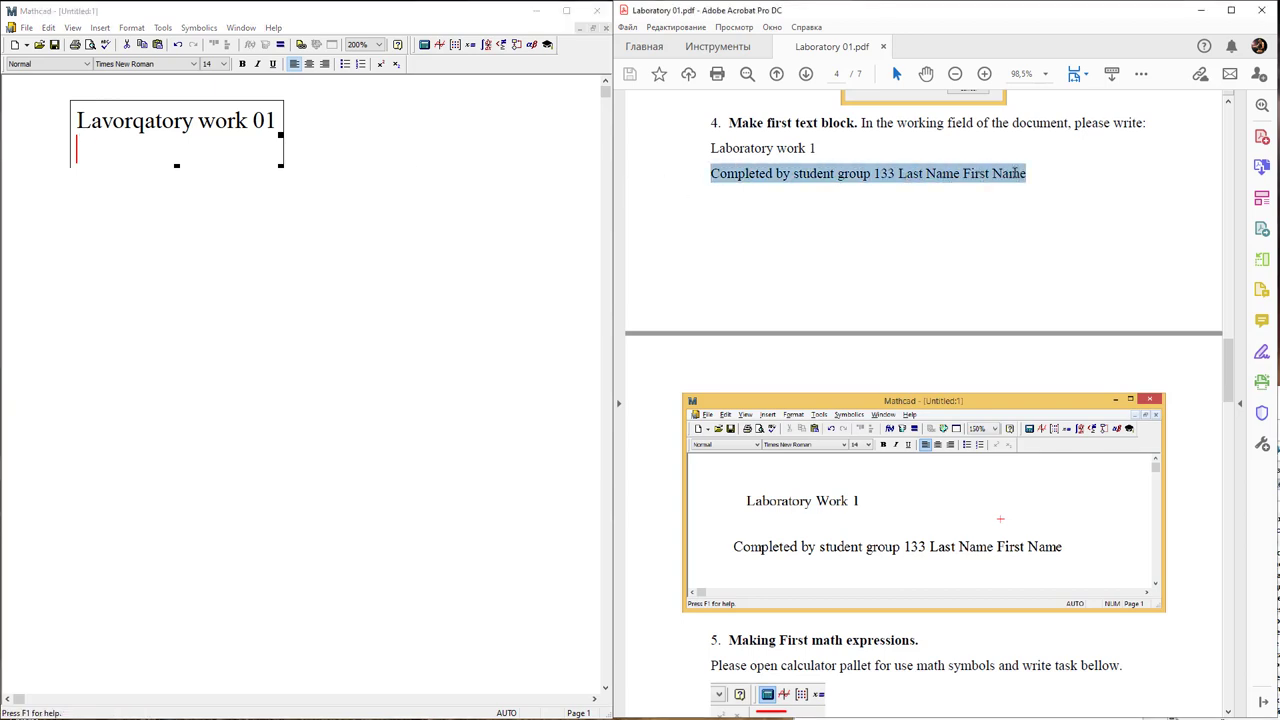
key(ctrl+c)
click(86, 151)
key(ctrl+v)
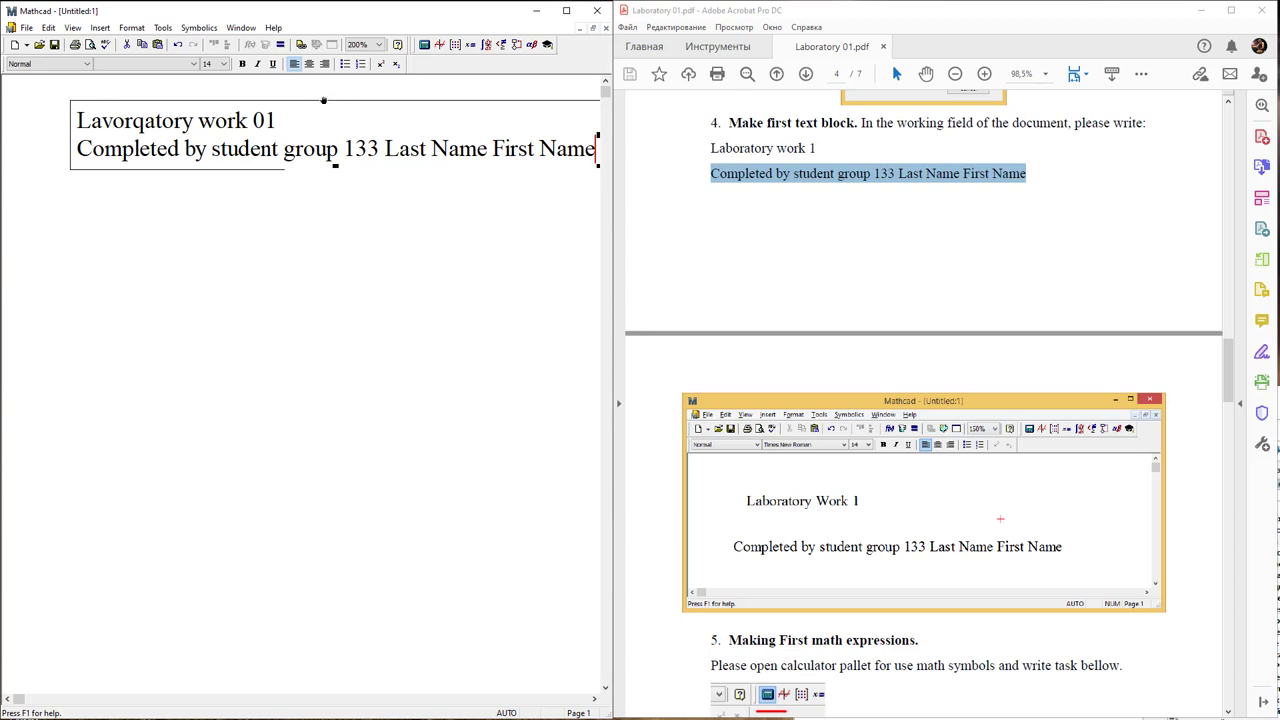
drag(323, 100, 291, 111)
click(386, 213)
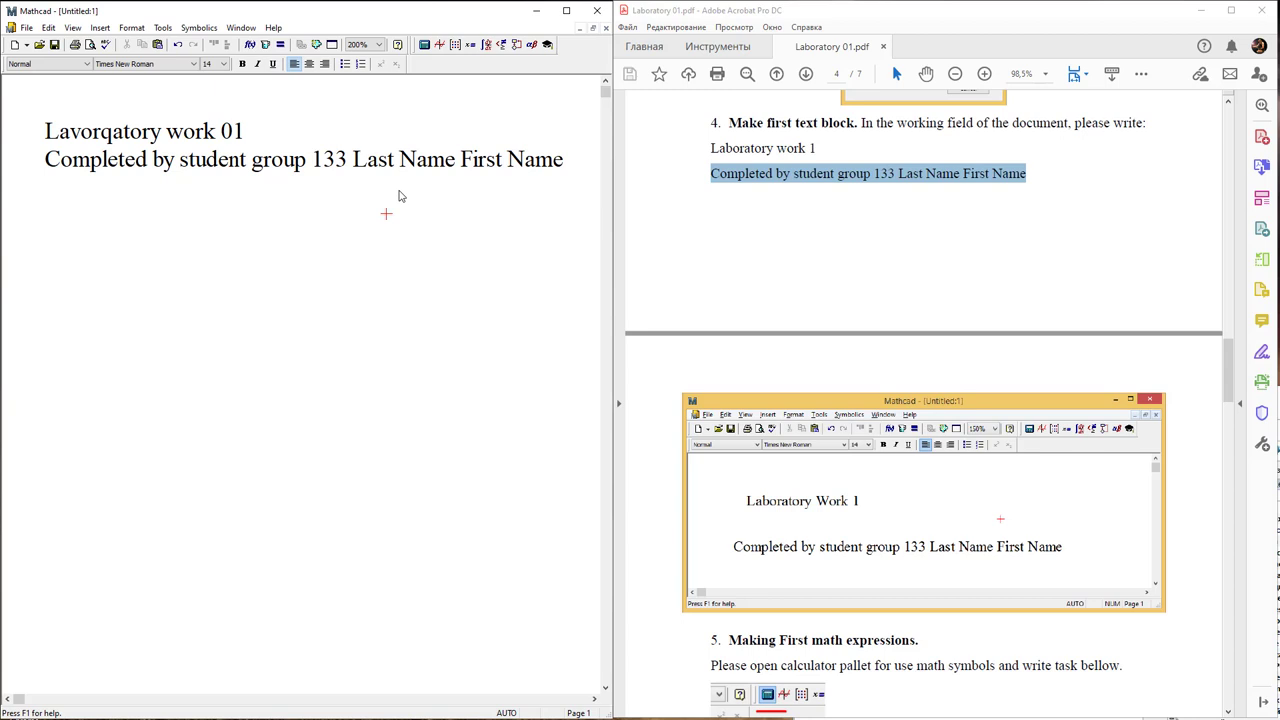
Place the insertion point below the heading and show the Calculator palette.
click(246, 160)
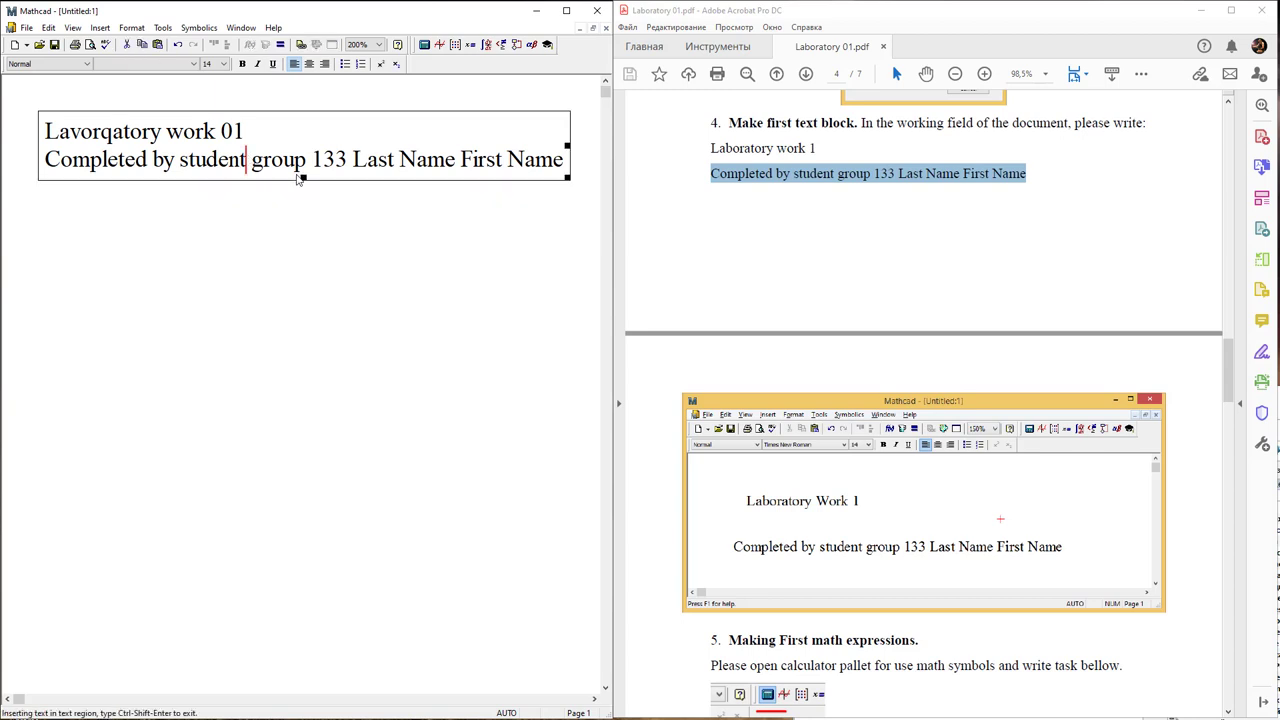
click(795, 475)
scroll(795, 475, down, 5)
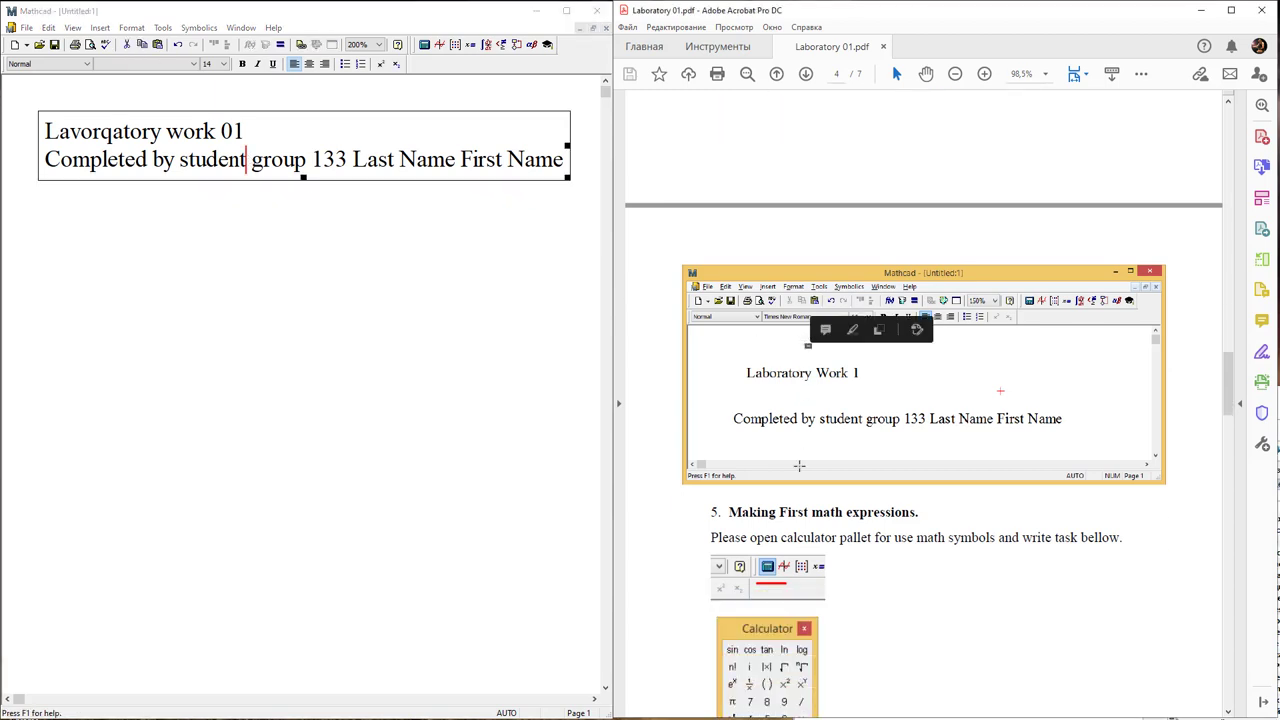
click(232, 272)
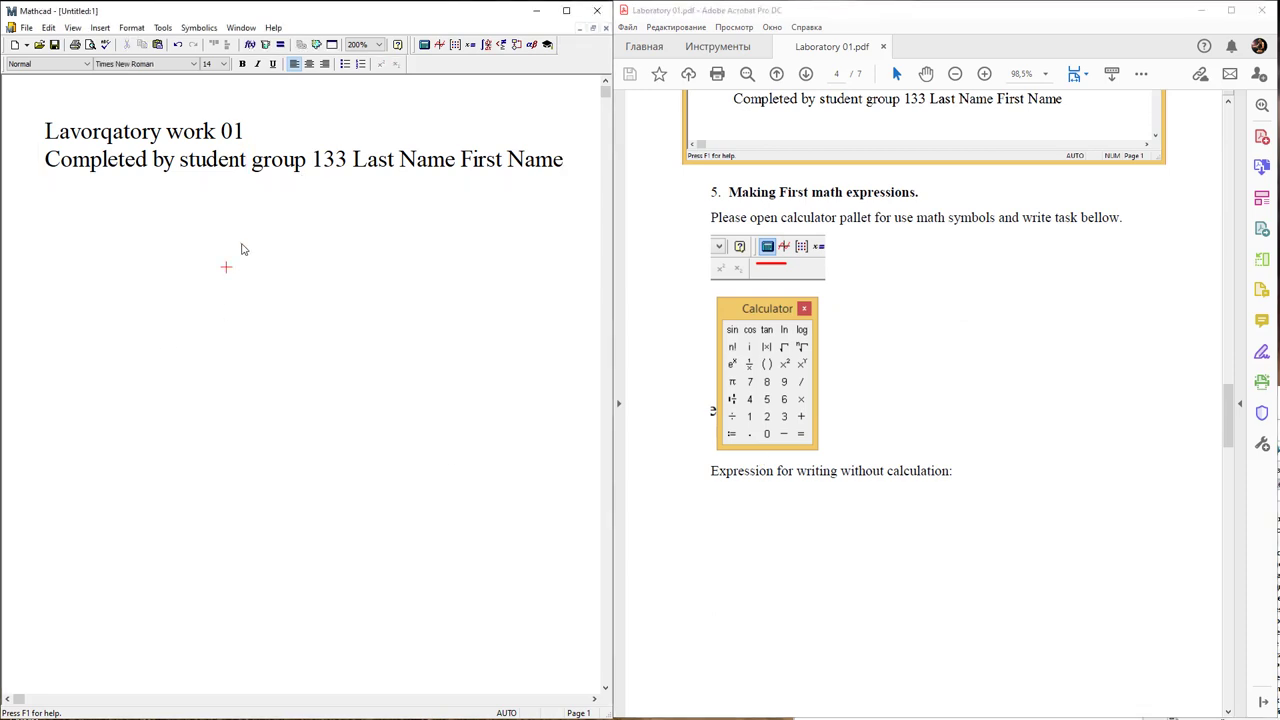
scroll(181, 222, down, 1)
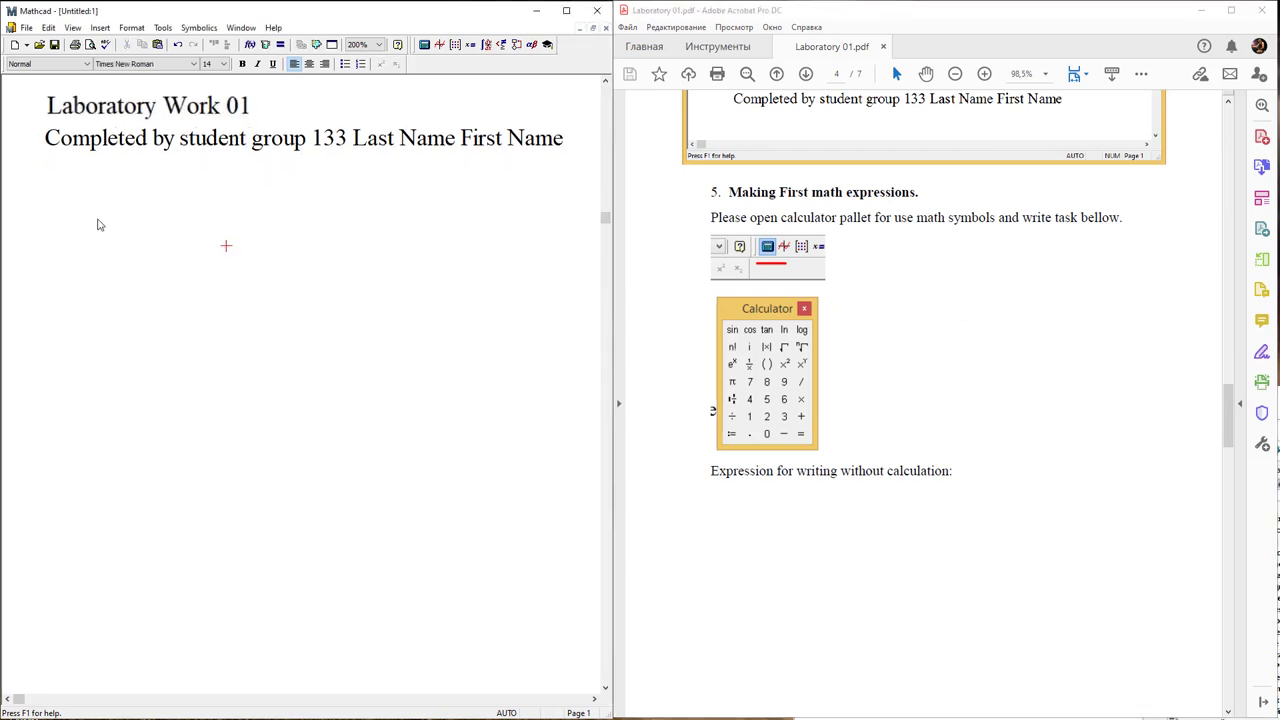
click(72, 218)
click(425, 44)
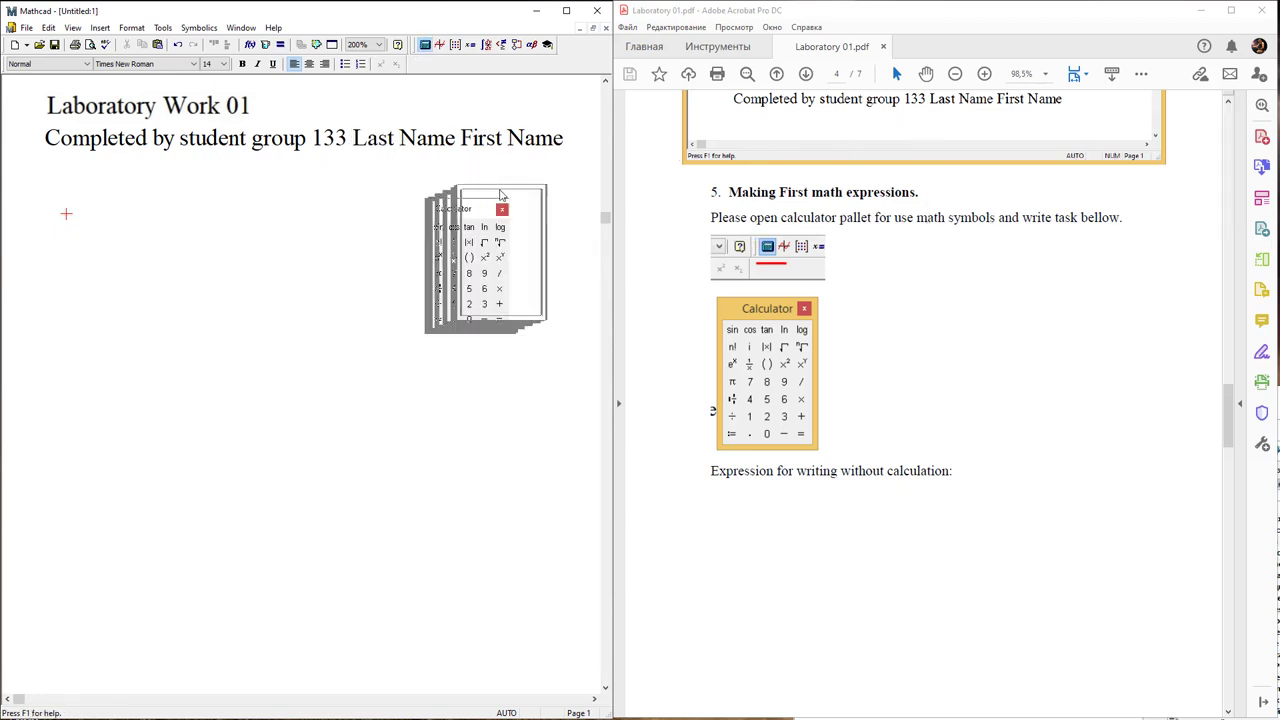
Scroll the lab PDF down to page 5 with the example Mathcad expressions.
click(933, 403)
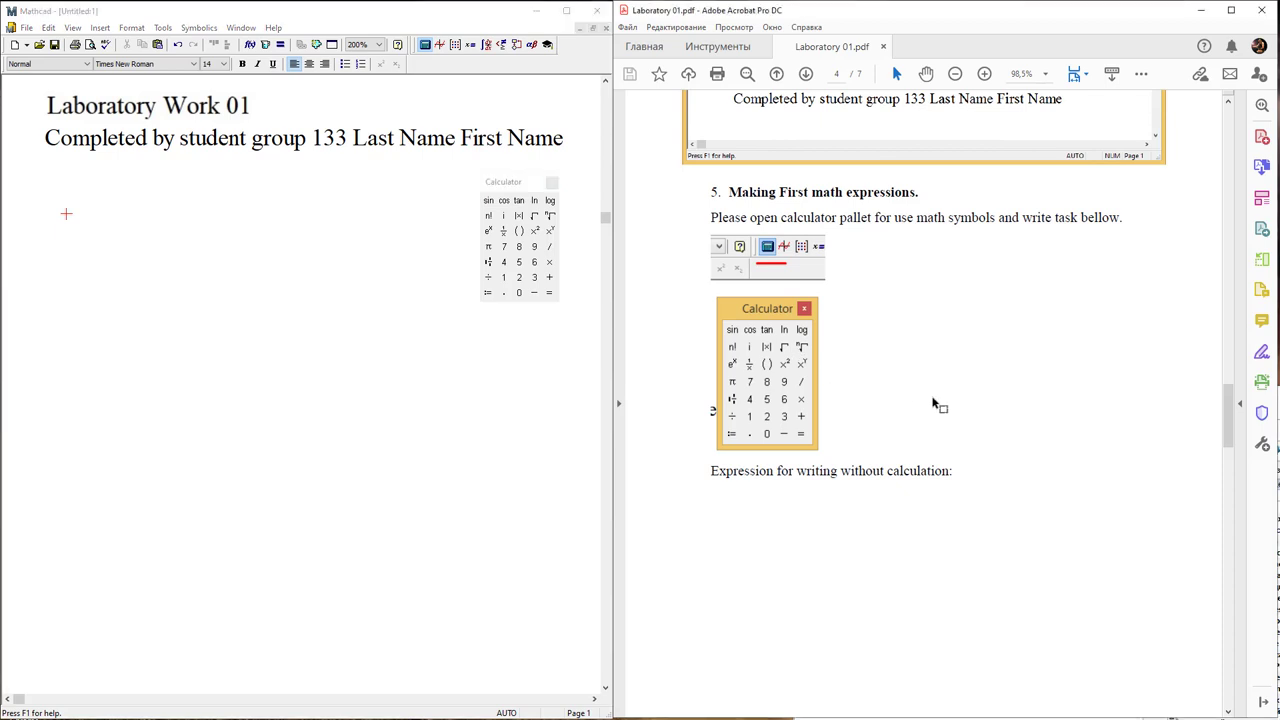
scroll(933, 403, down, 5)
scroll(933, 403, down, 3)
scroll(933, 403, down, 5)
scroll(933, 403, down, 1)
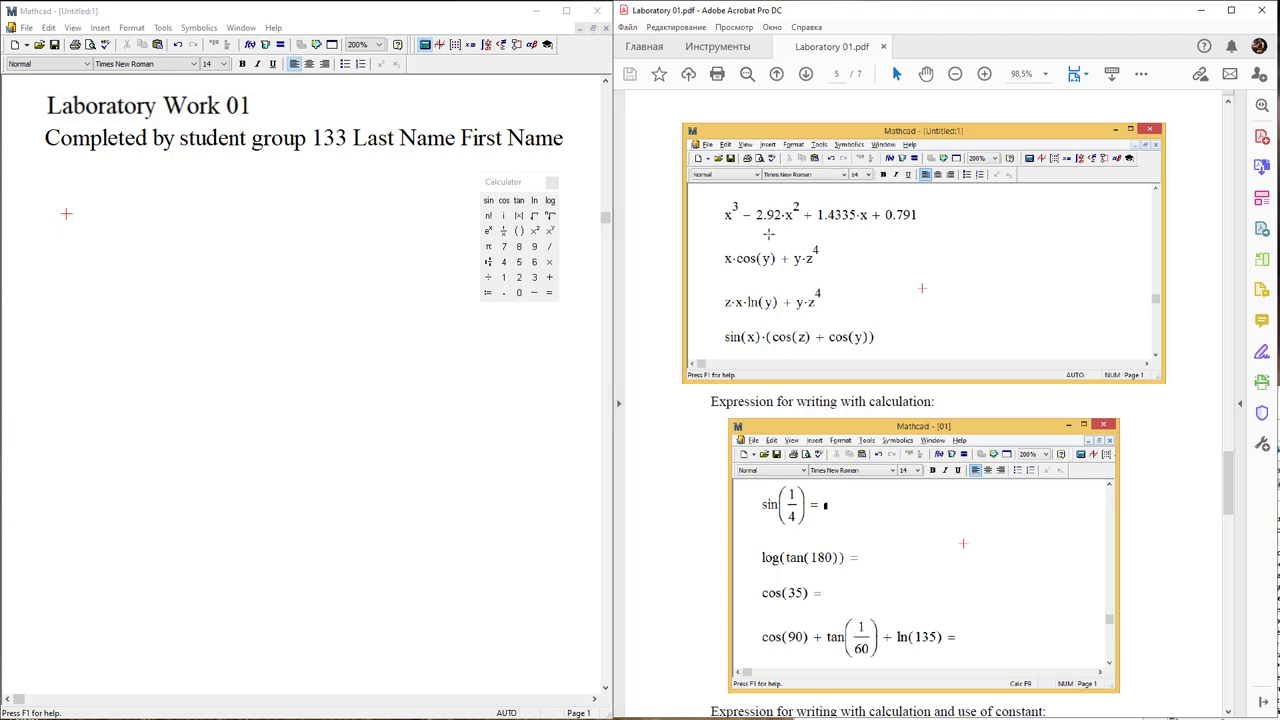
Enter x³ − 2.92·x + 0.791 under the heading, using the palette's power button for the cube.
click(61, 227)
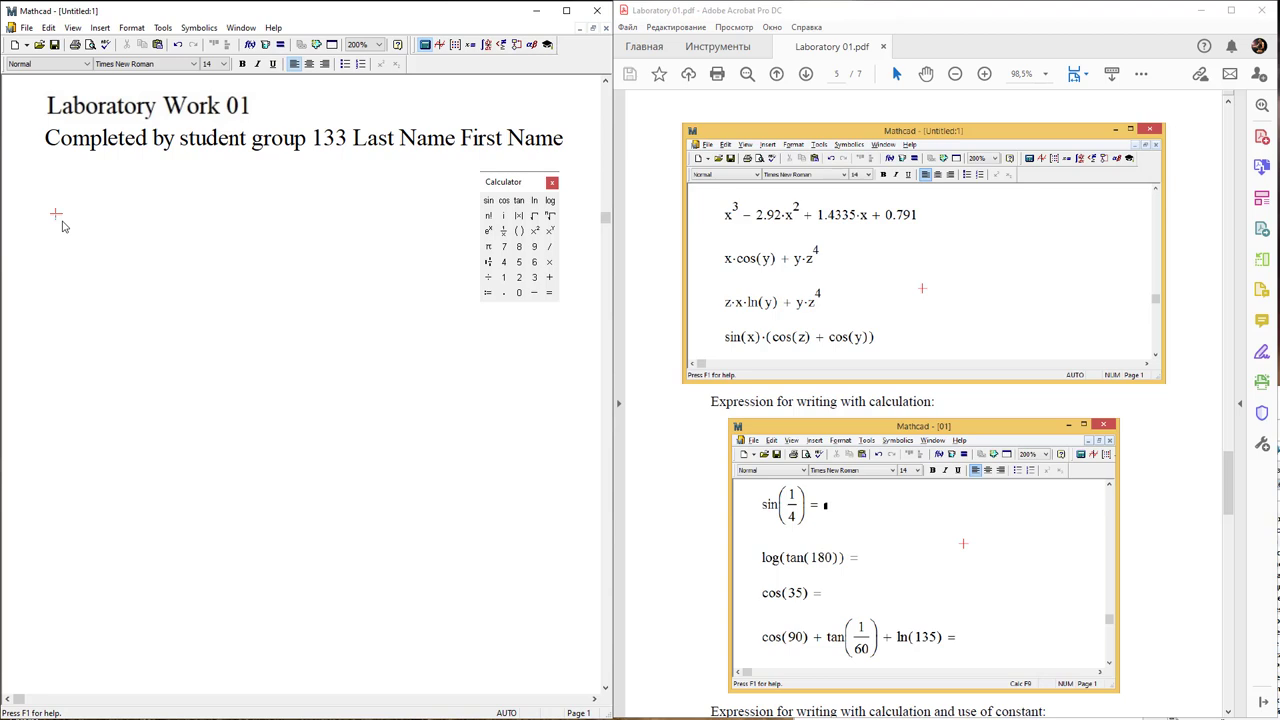
text(x)
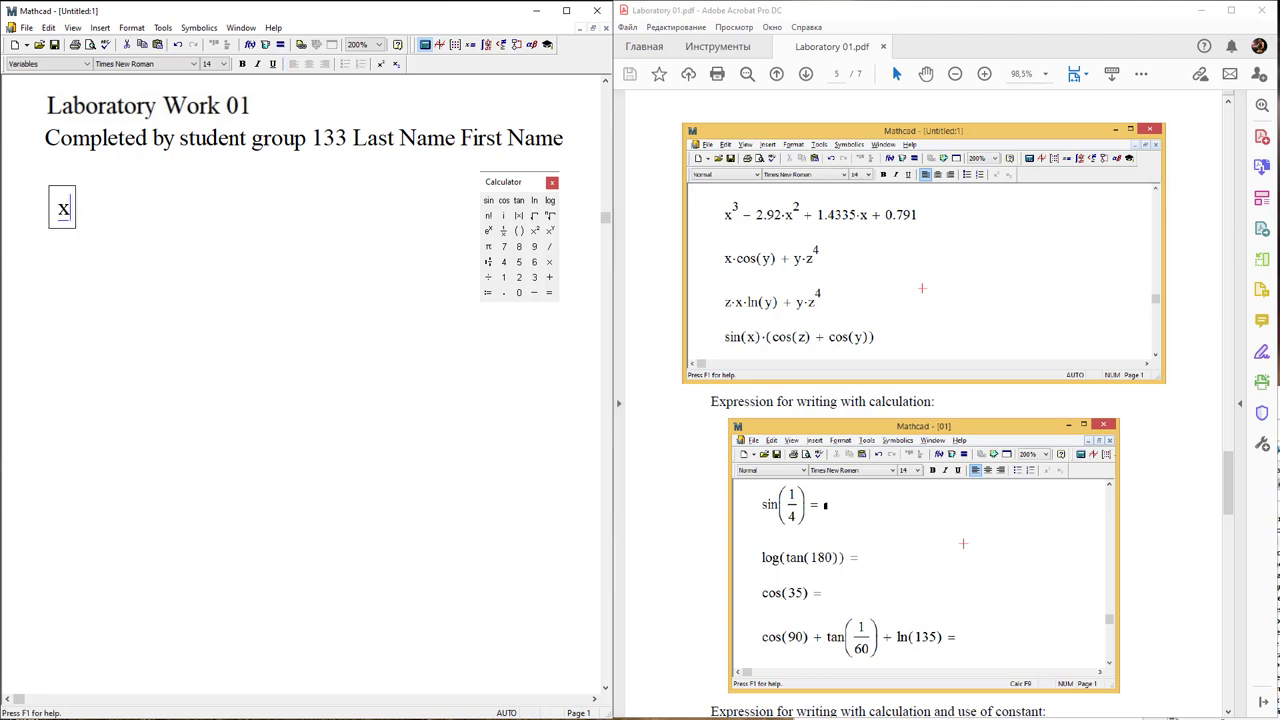
click(892, 64)
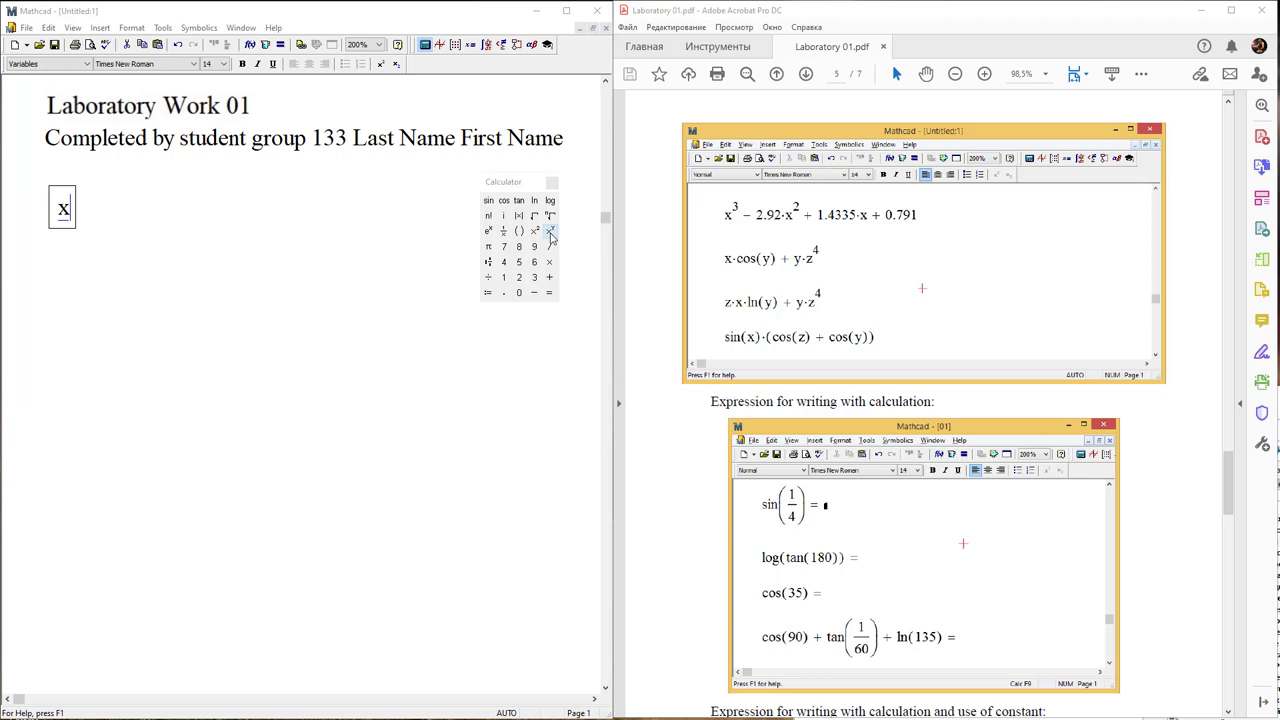
click(549, 234)
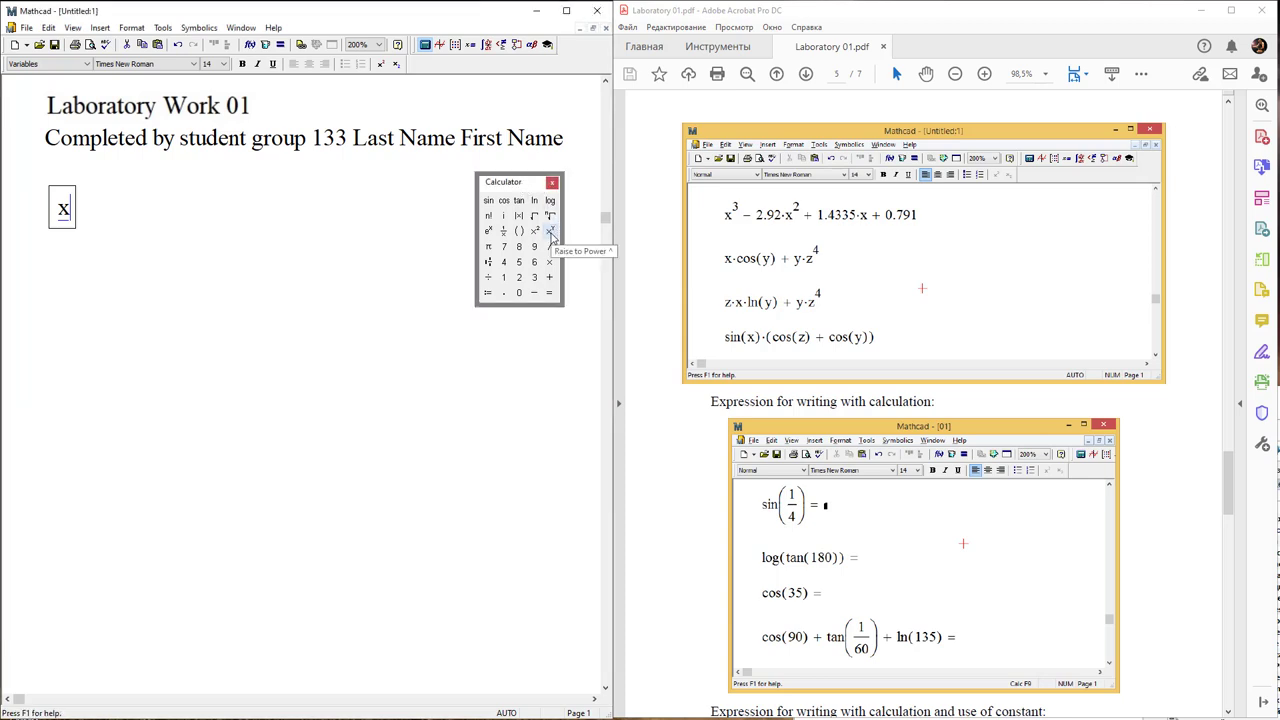
click(549, 234)
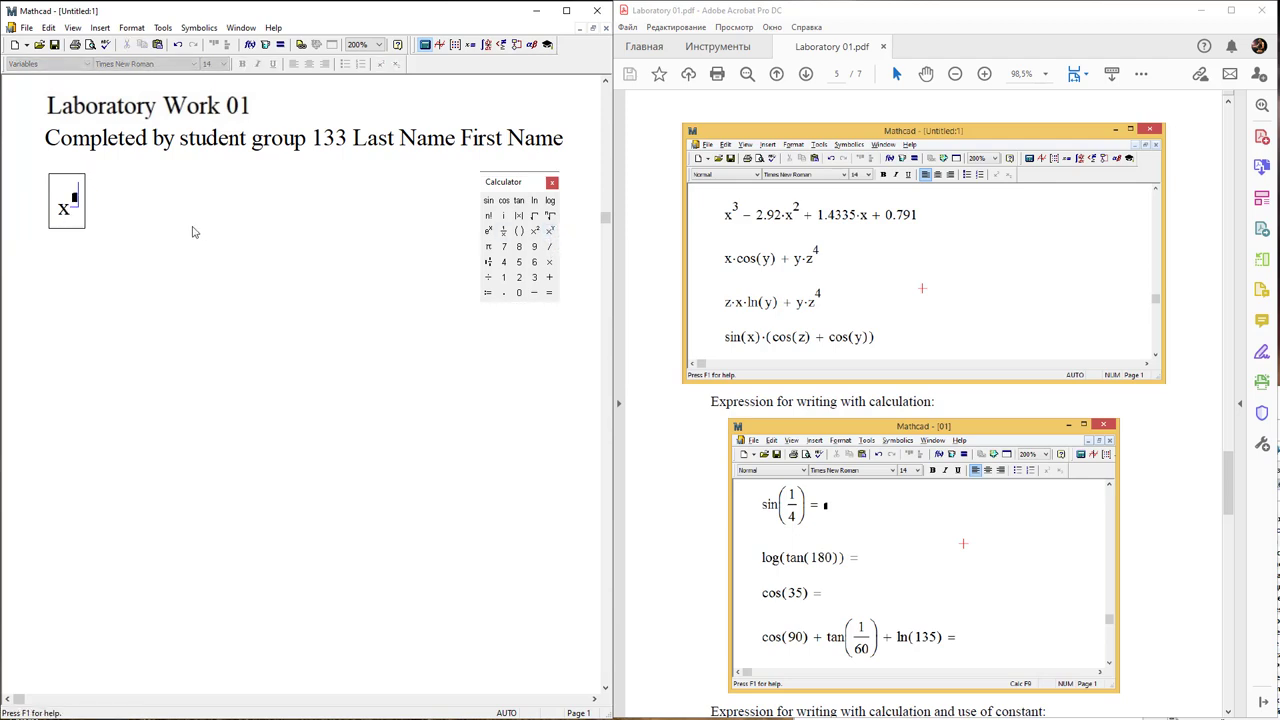
text(3)
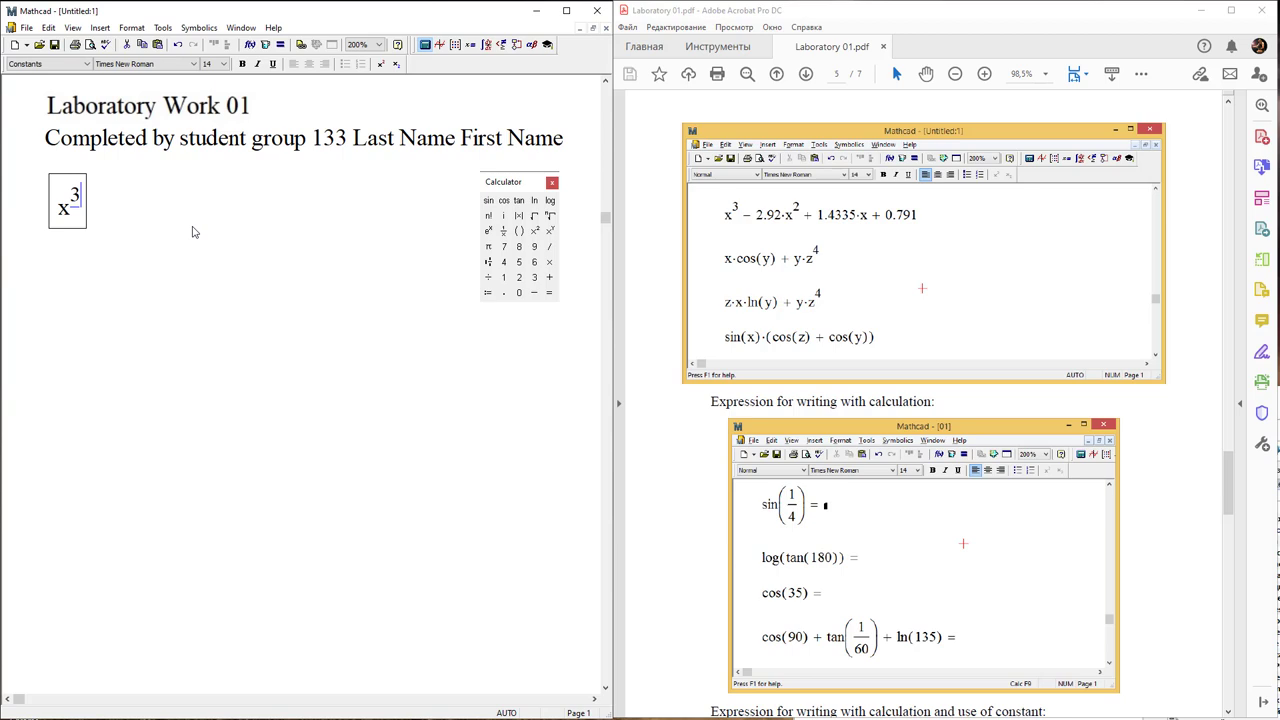
key(space)
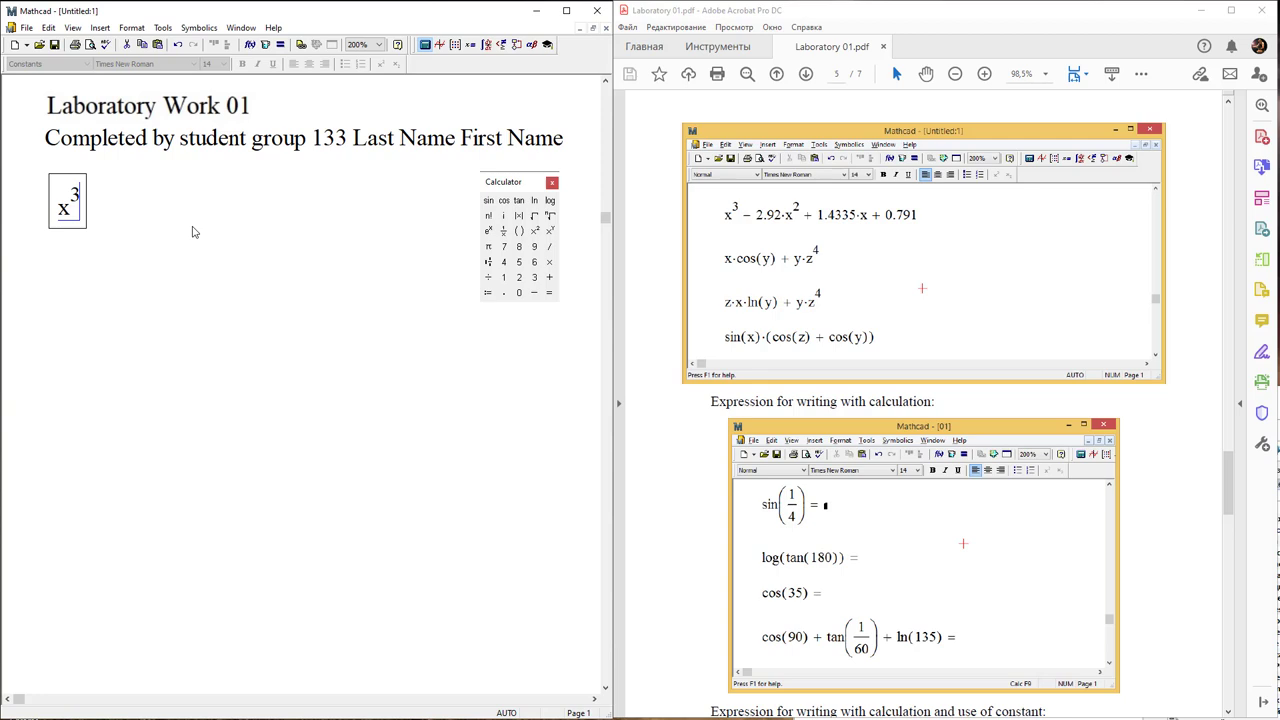
text(-)
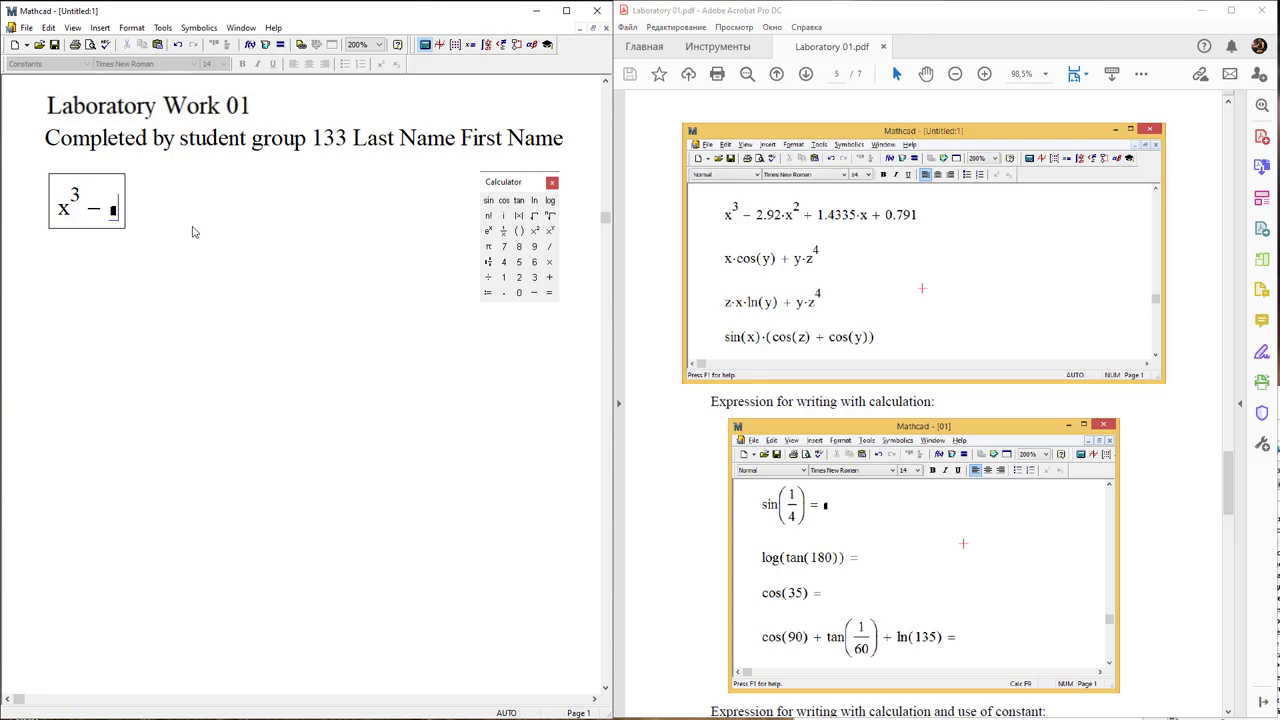
text(2.9)
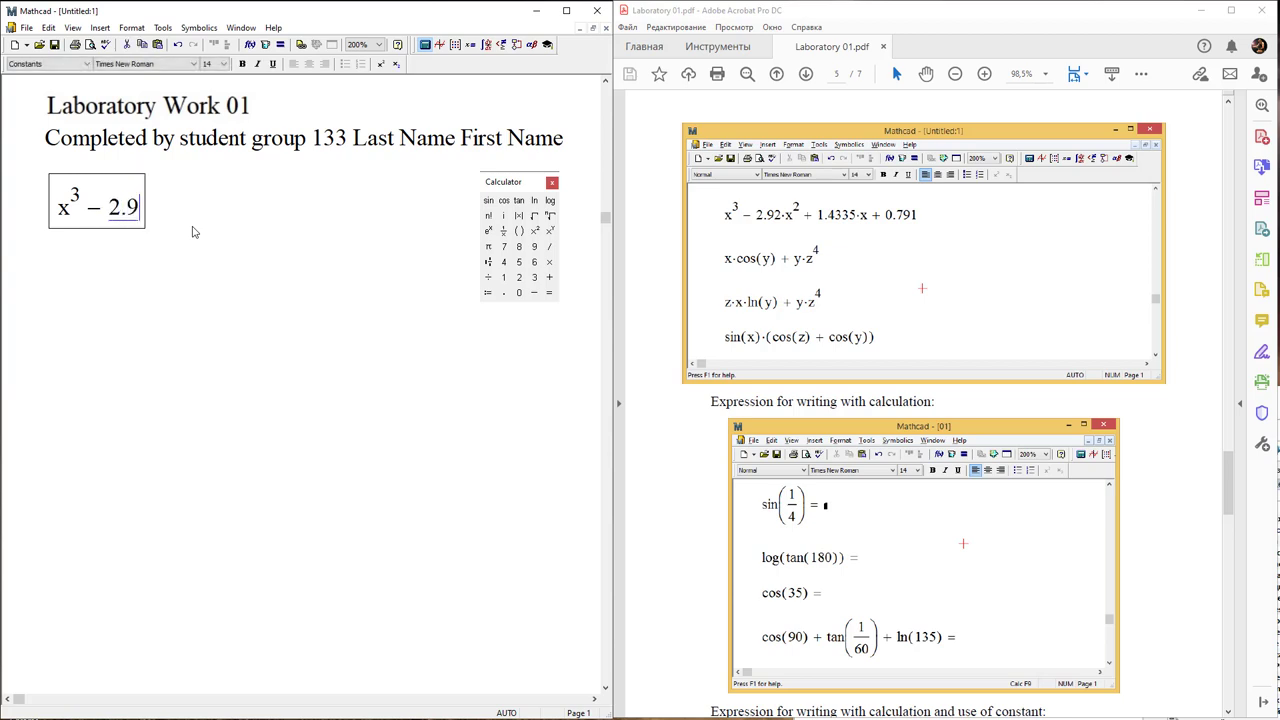
text(2·)
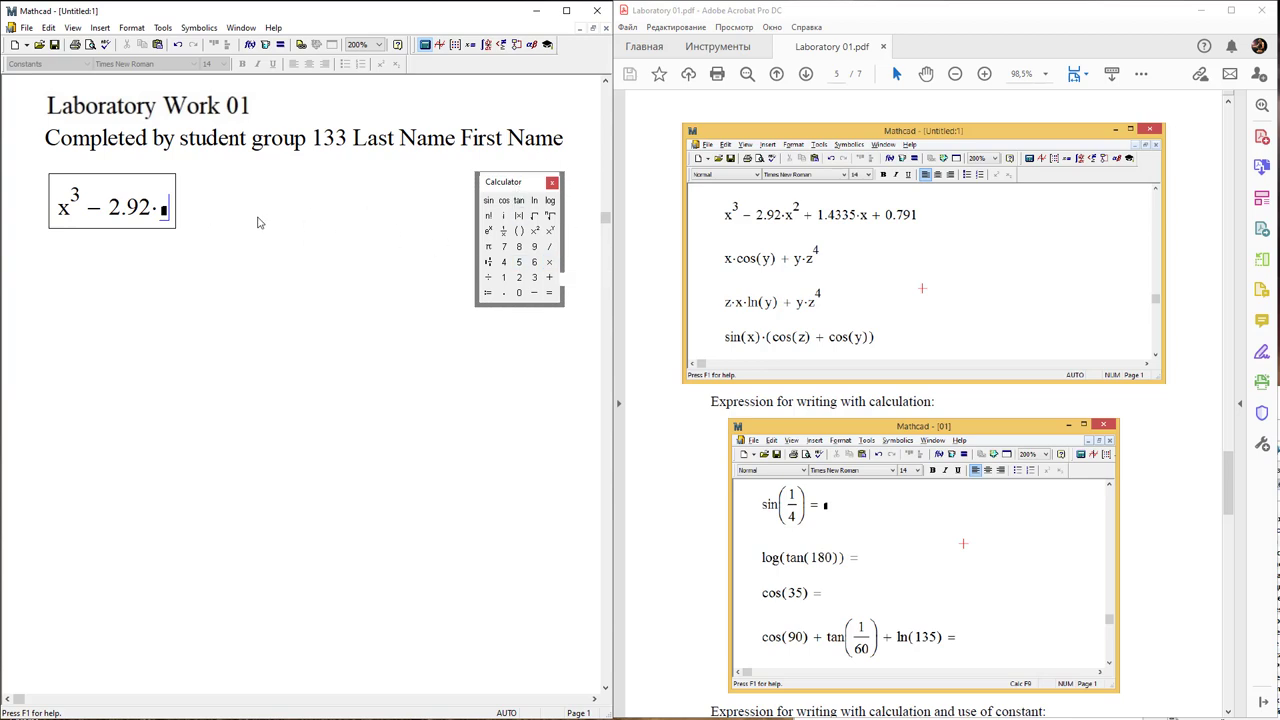
text(x )
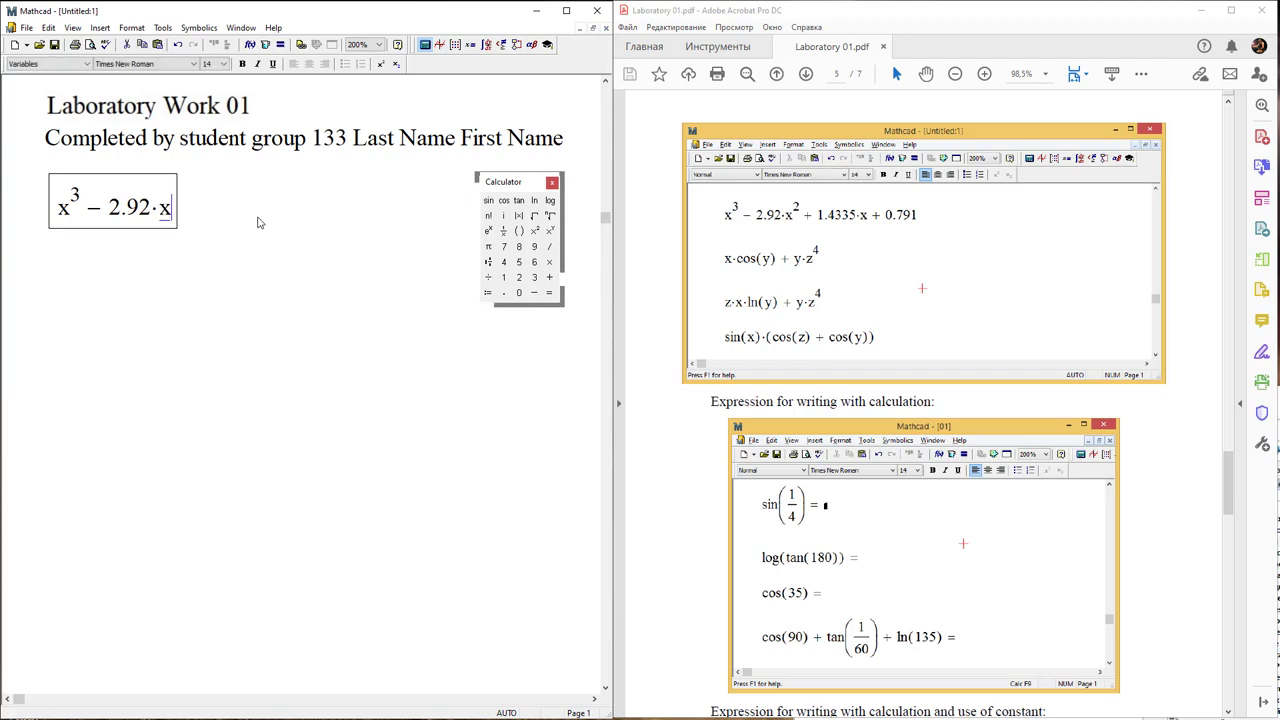
text(+ )
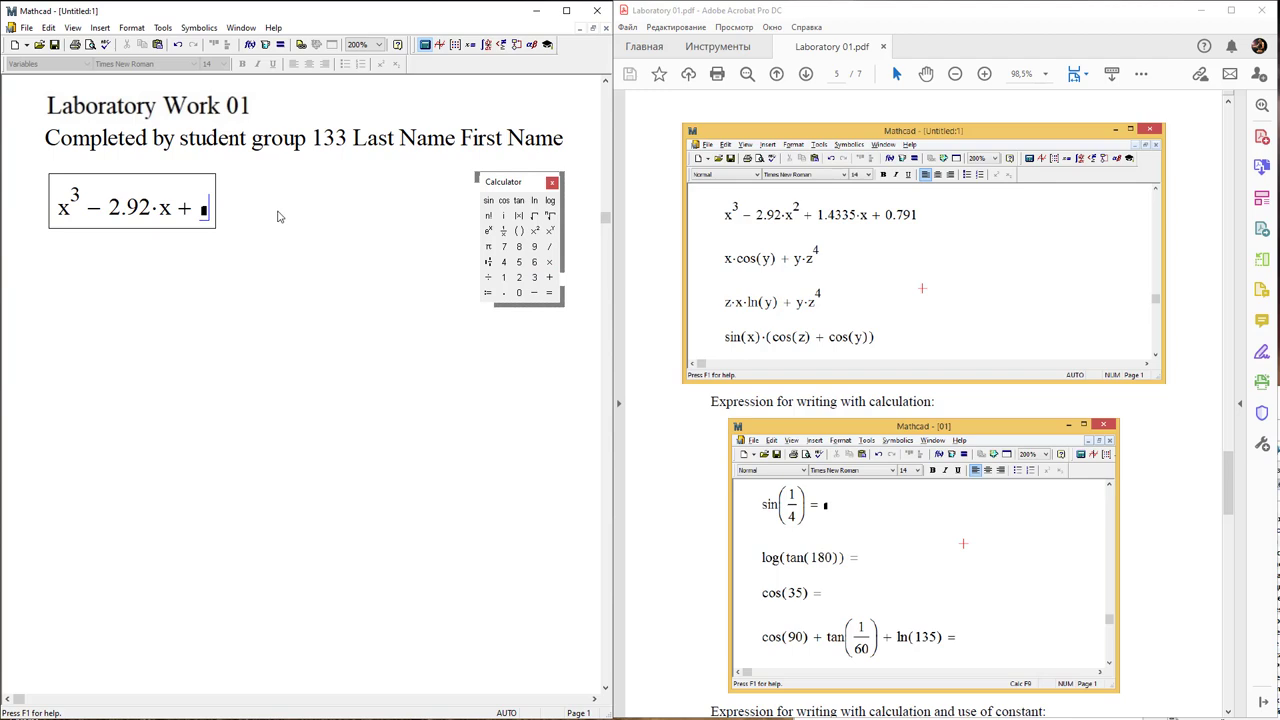
text(0.)
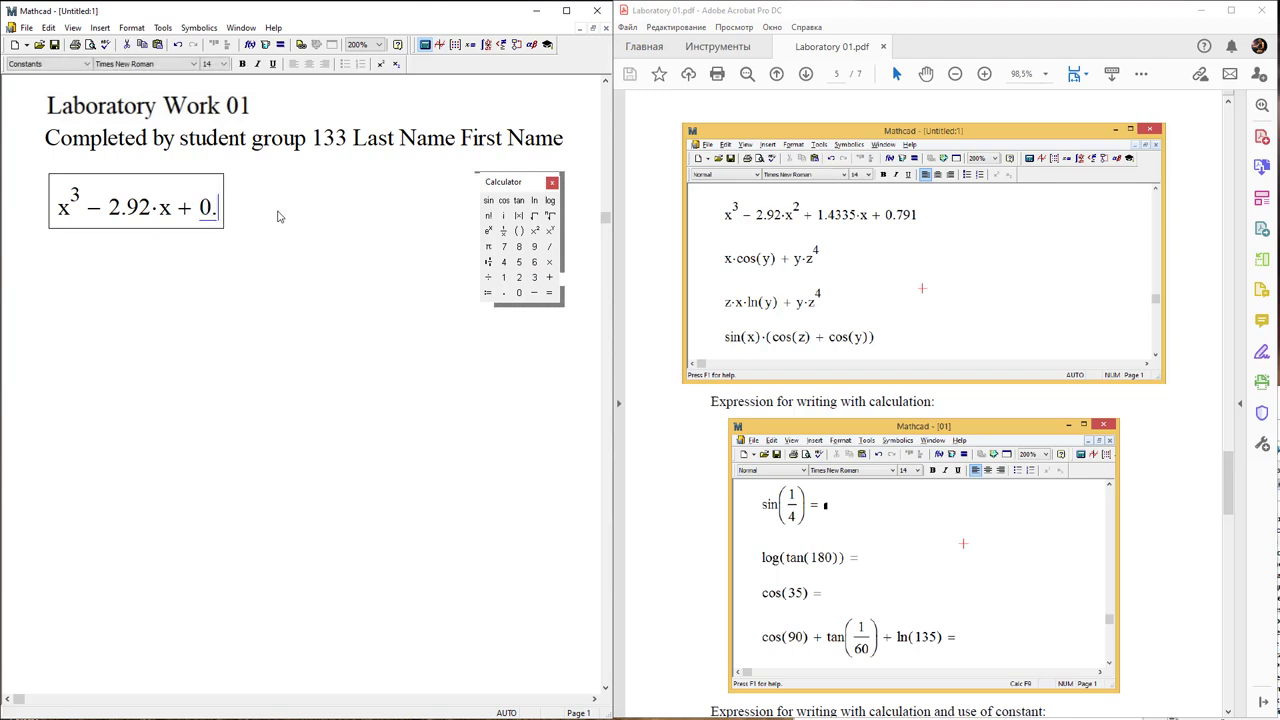
text(79)
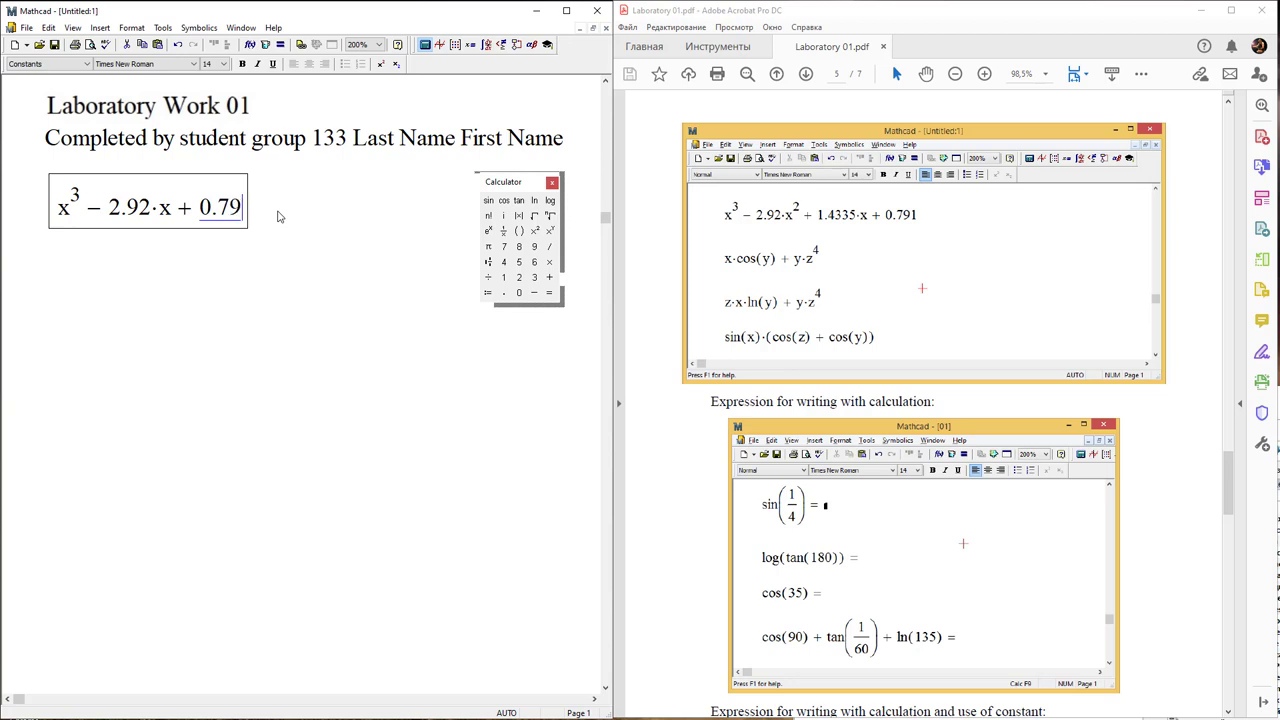
text(1)
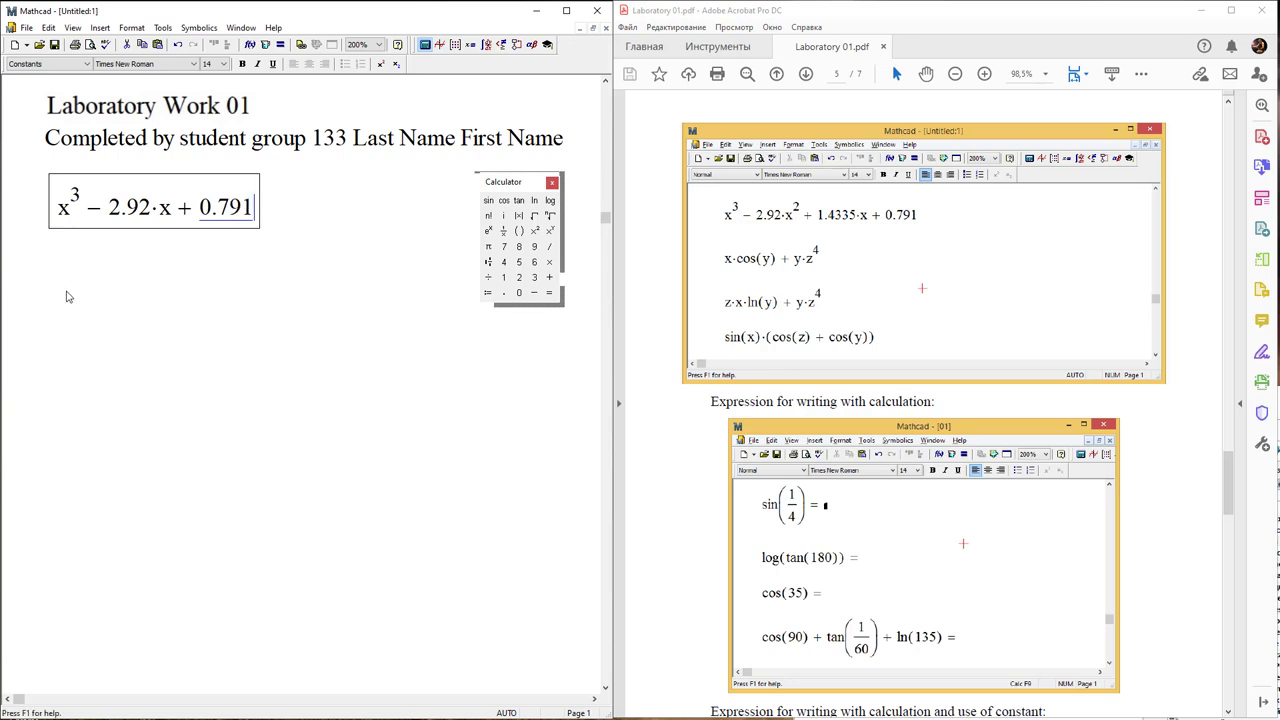
Write x·cos(y) + y·z⁴, then type z·x·ln(y) + y·z⁴ beneath it.
click(69, 296)
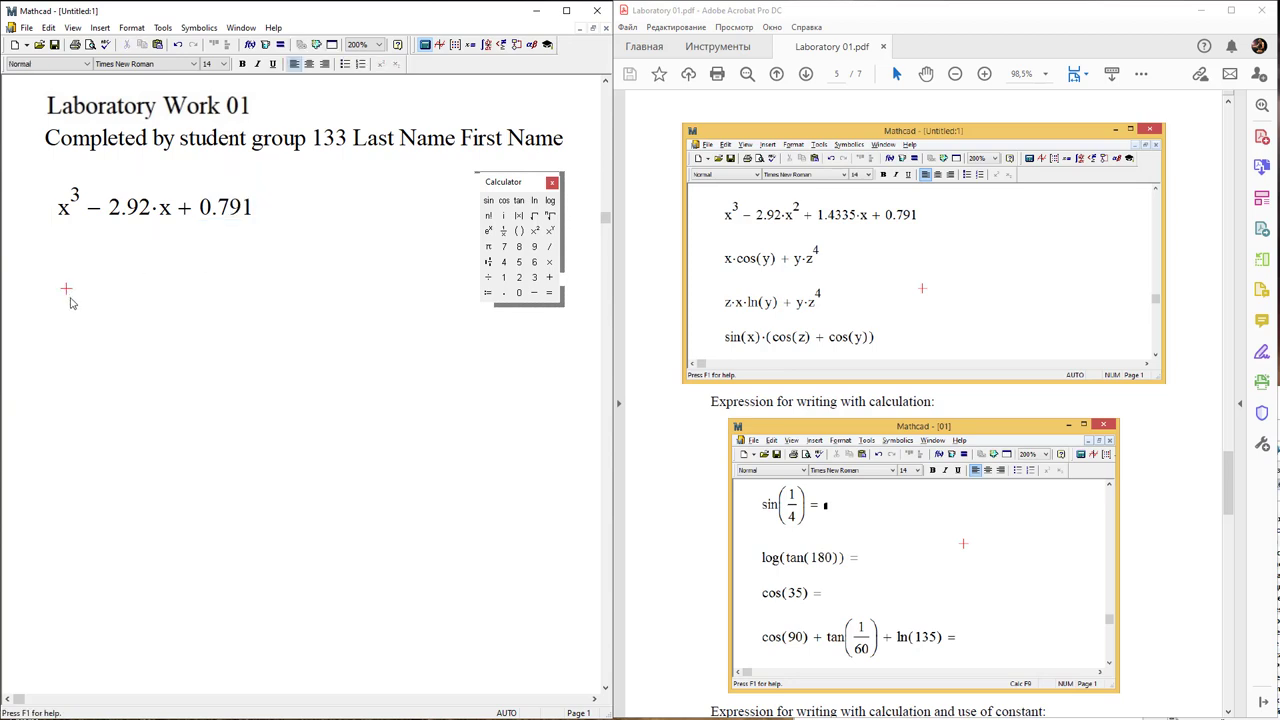
text(x)
text(*)
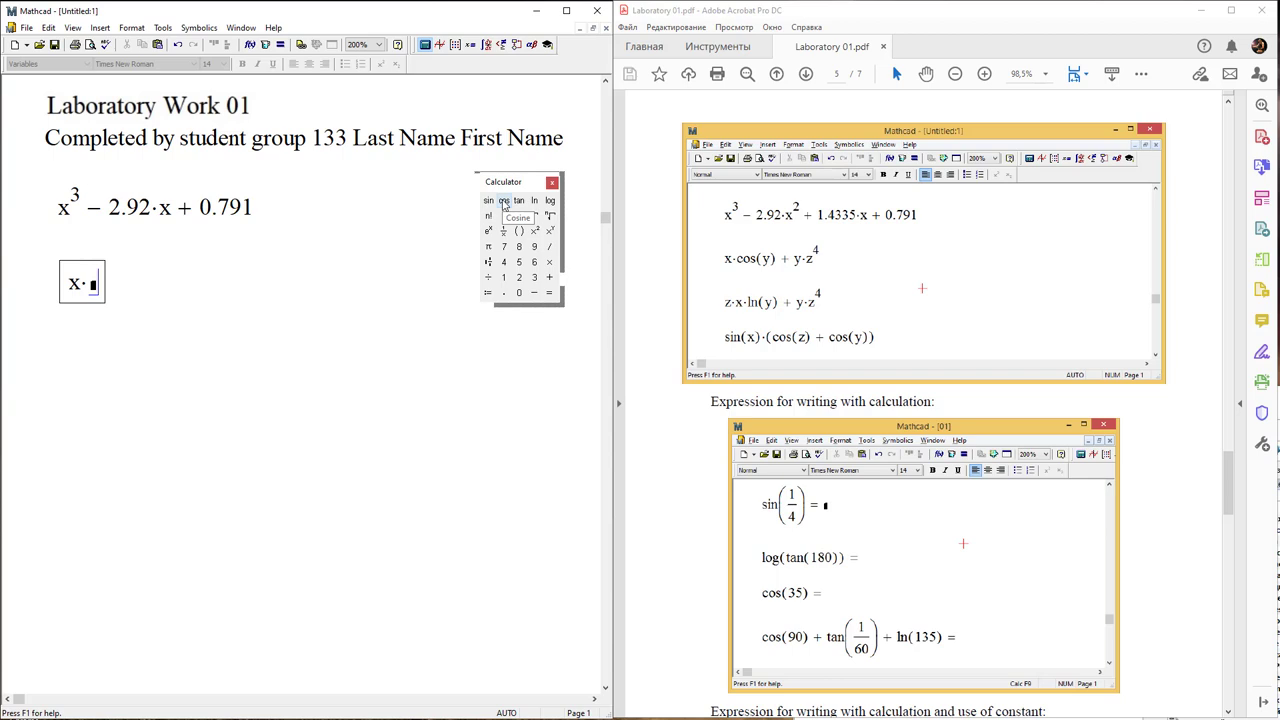
click(505, 201)
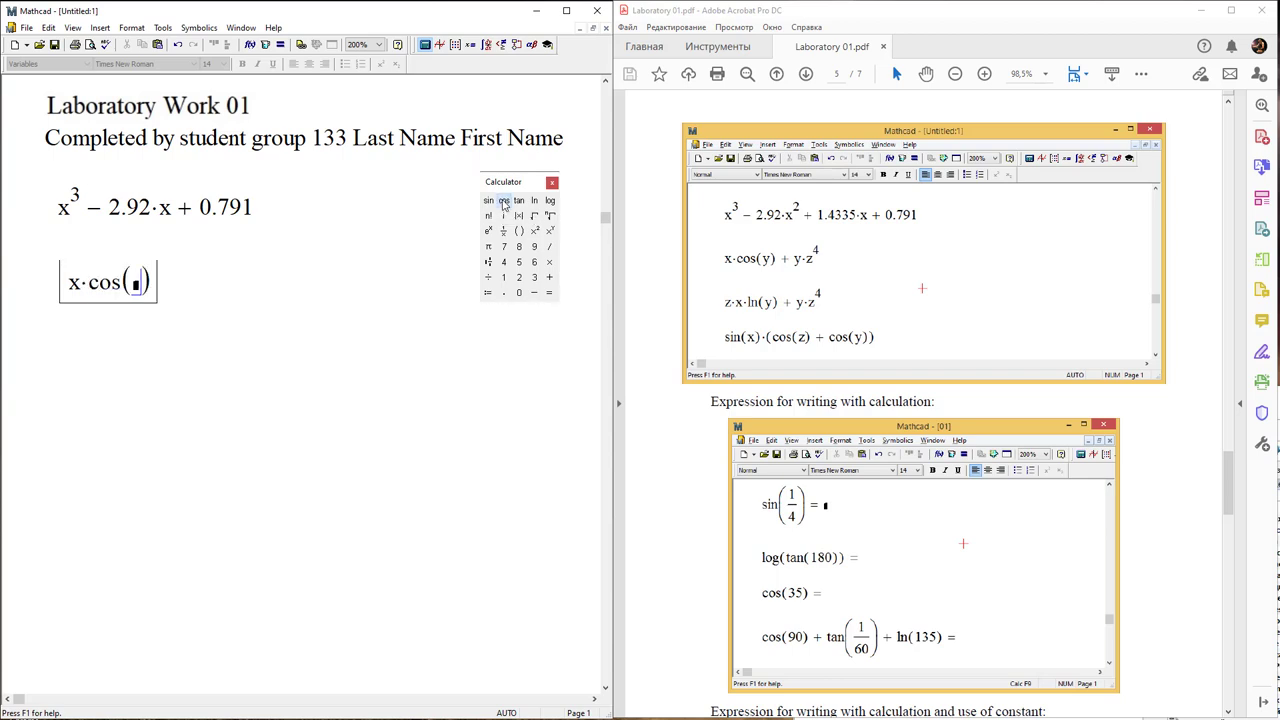
text(t)
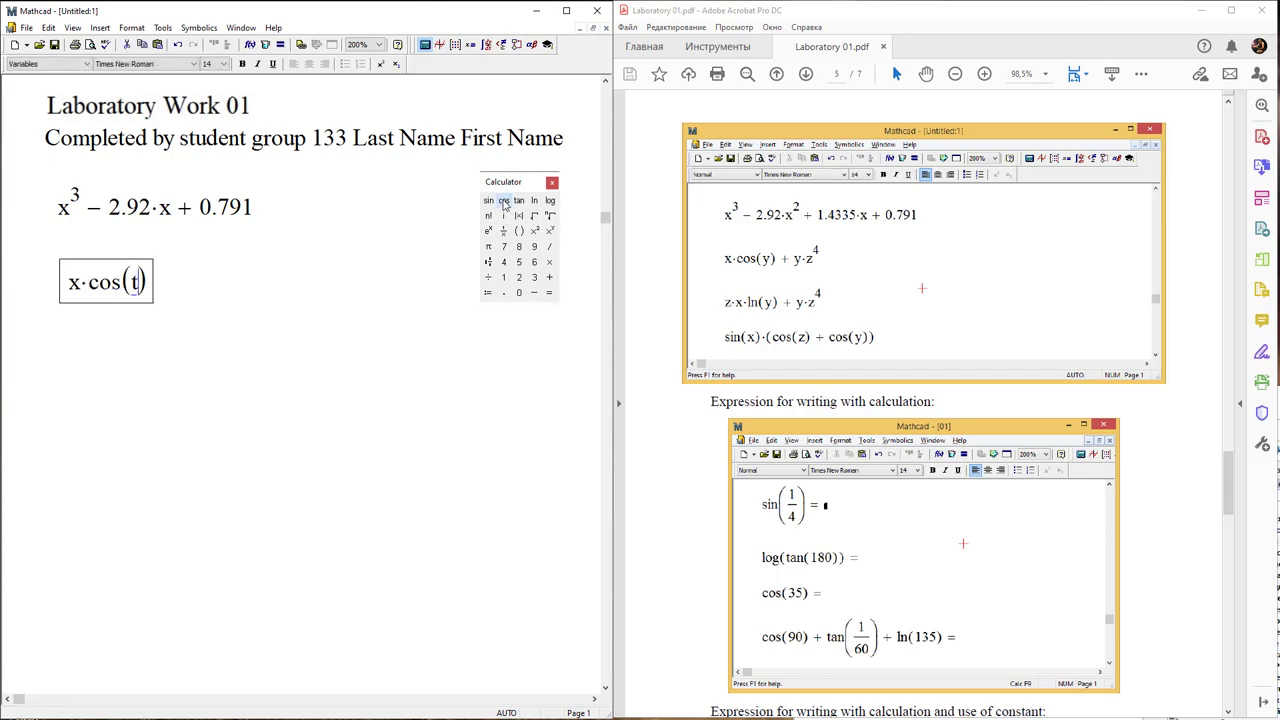
key(BackSpace)
text(y)
key(space)
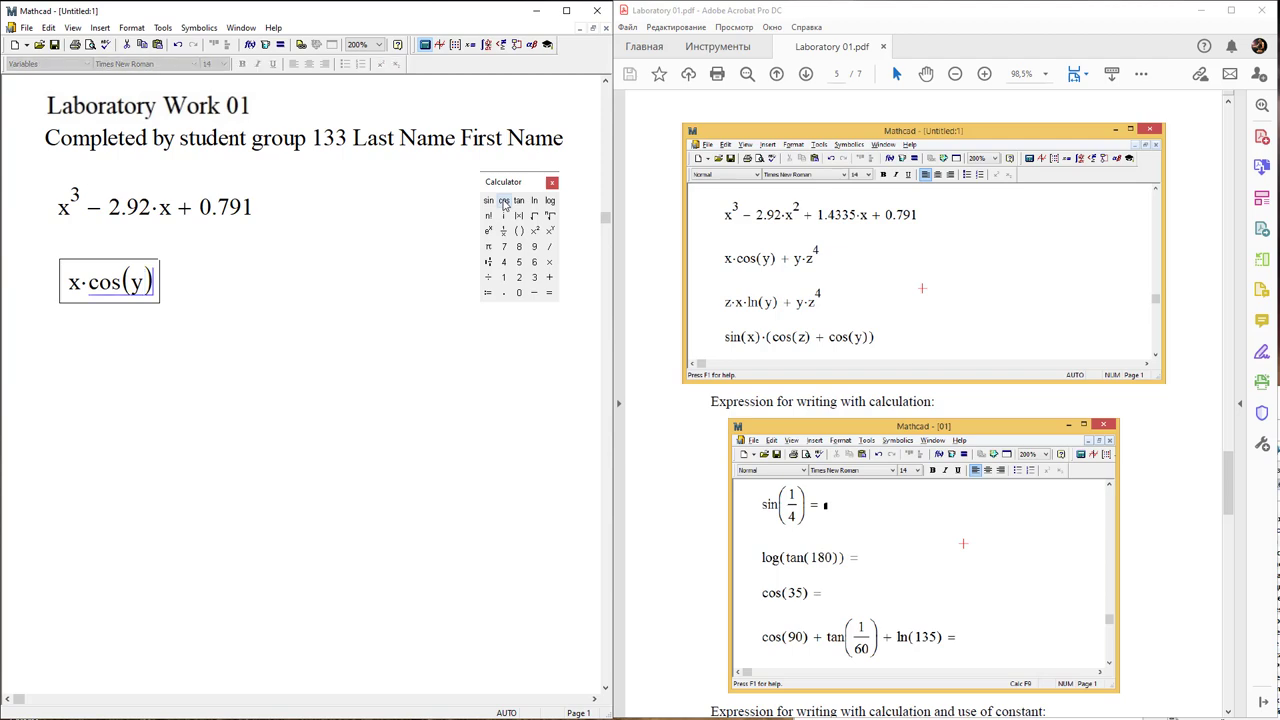
text(+)
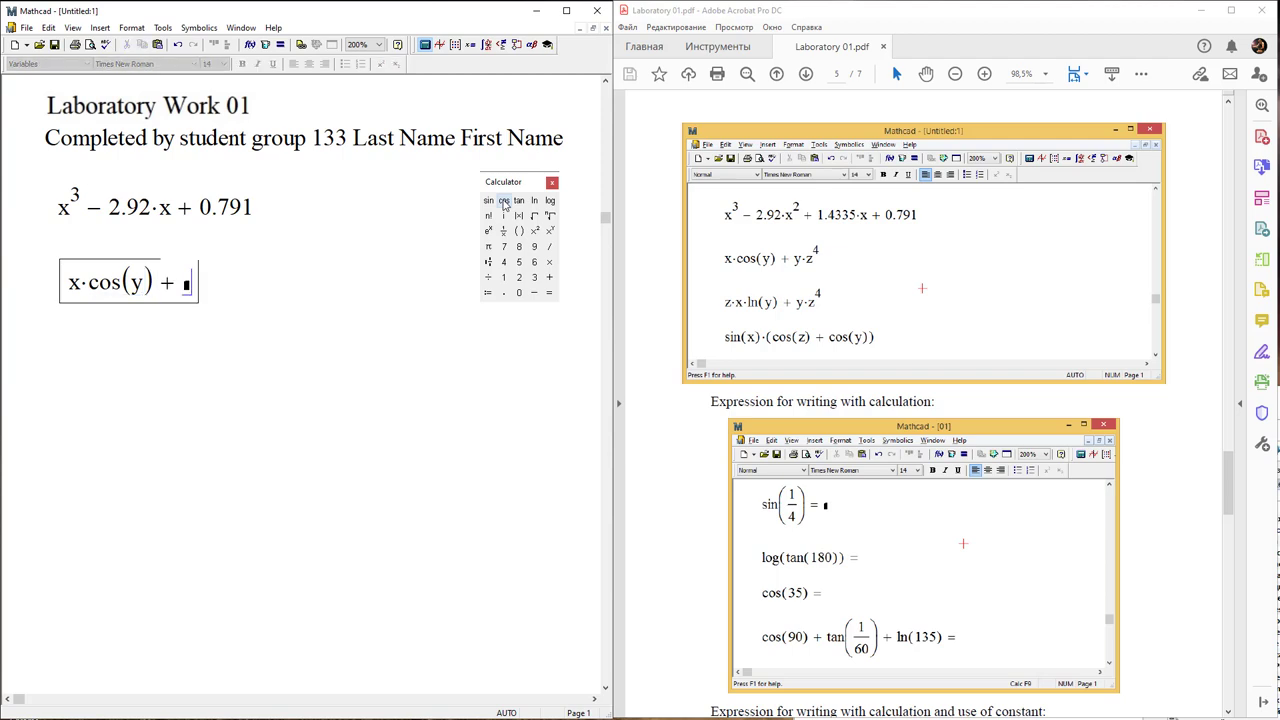
text(y*)
text(z)
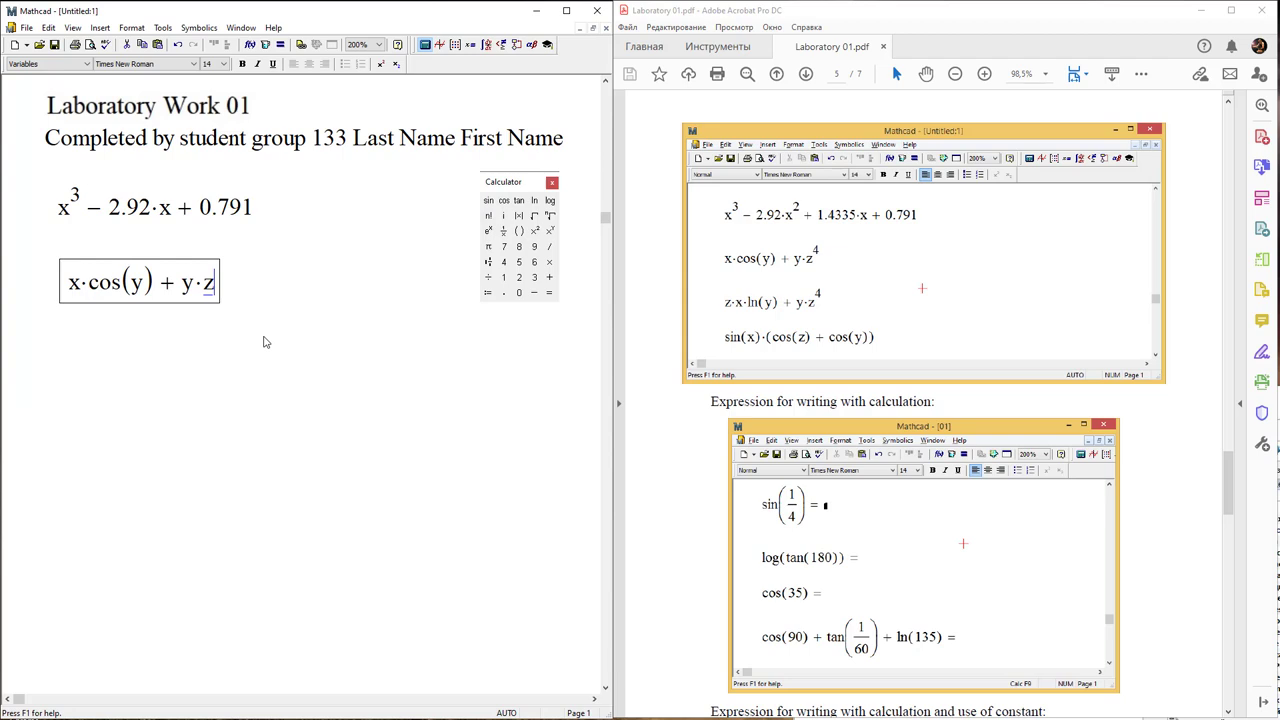
text(^)
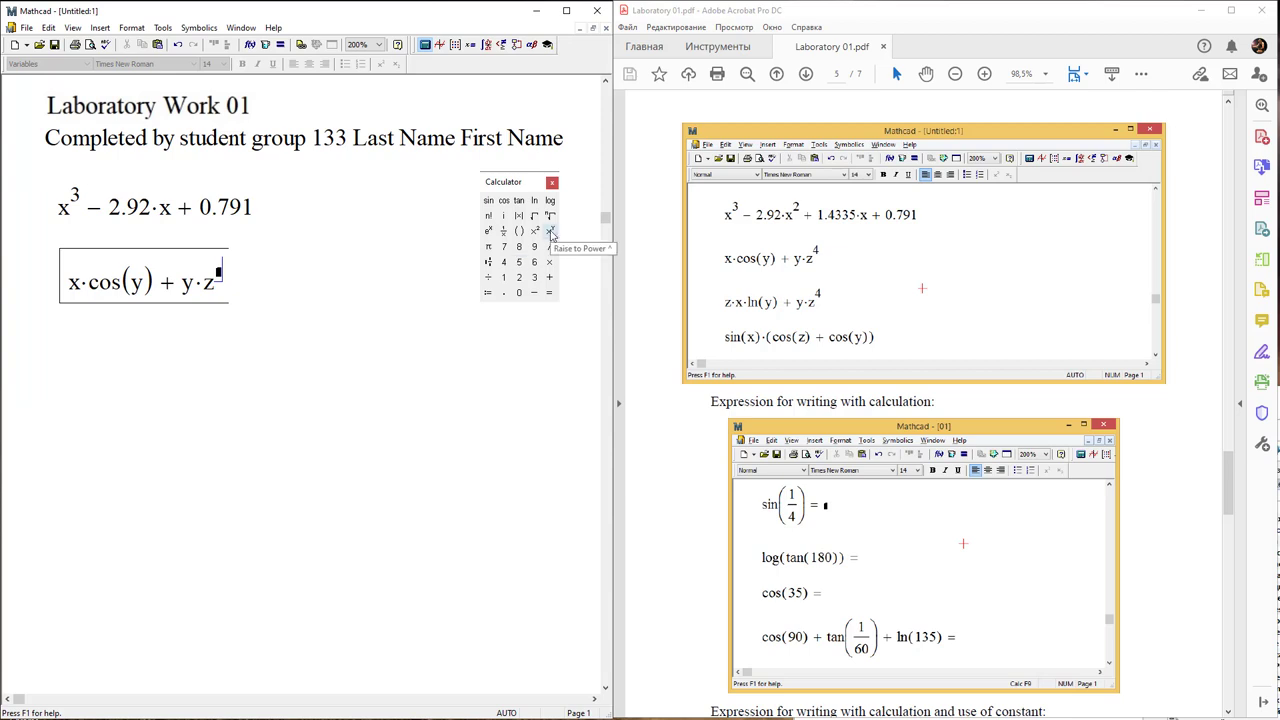
text(4)
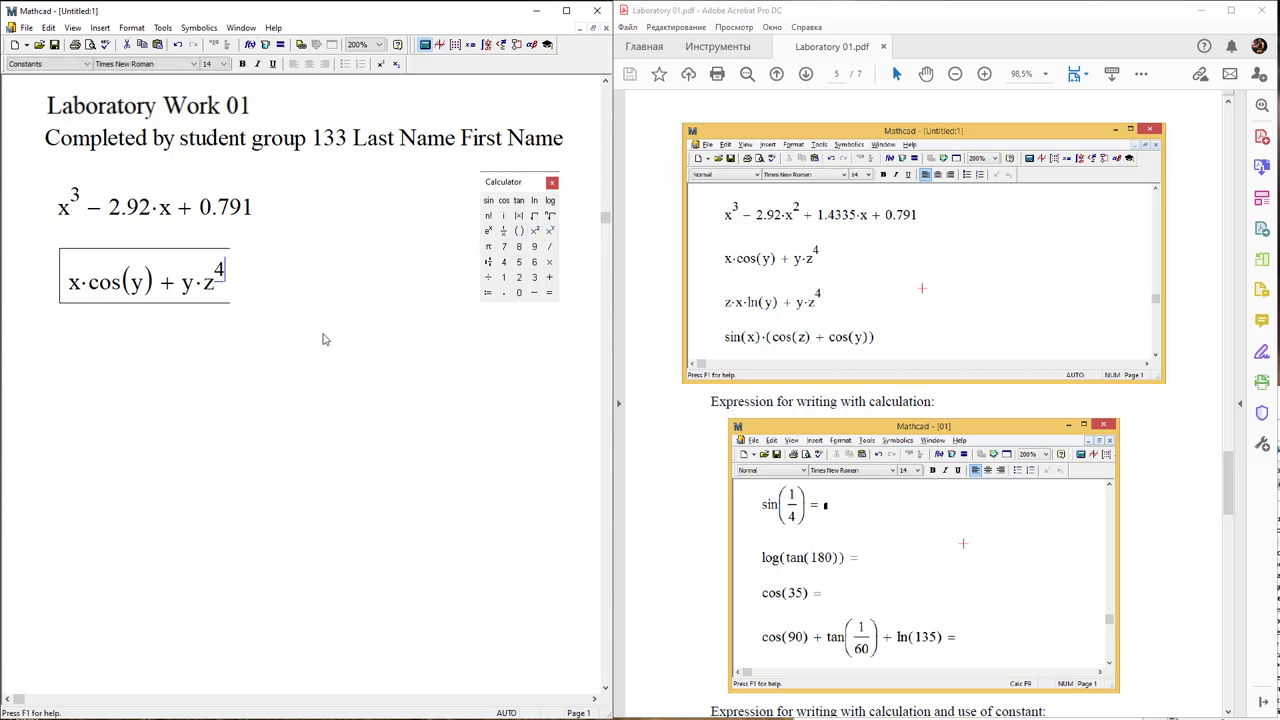
click(80, 358)
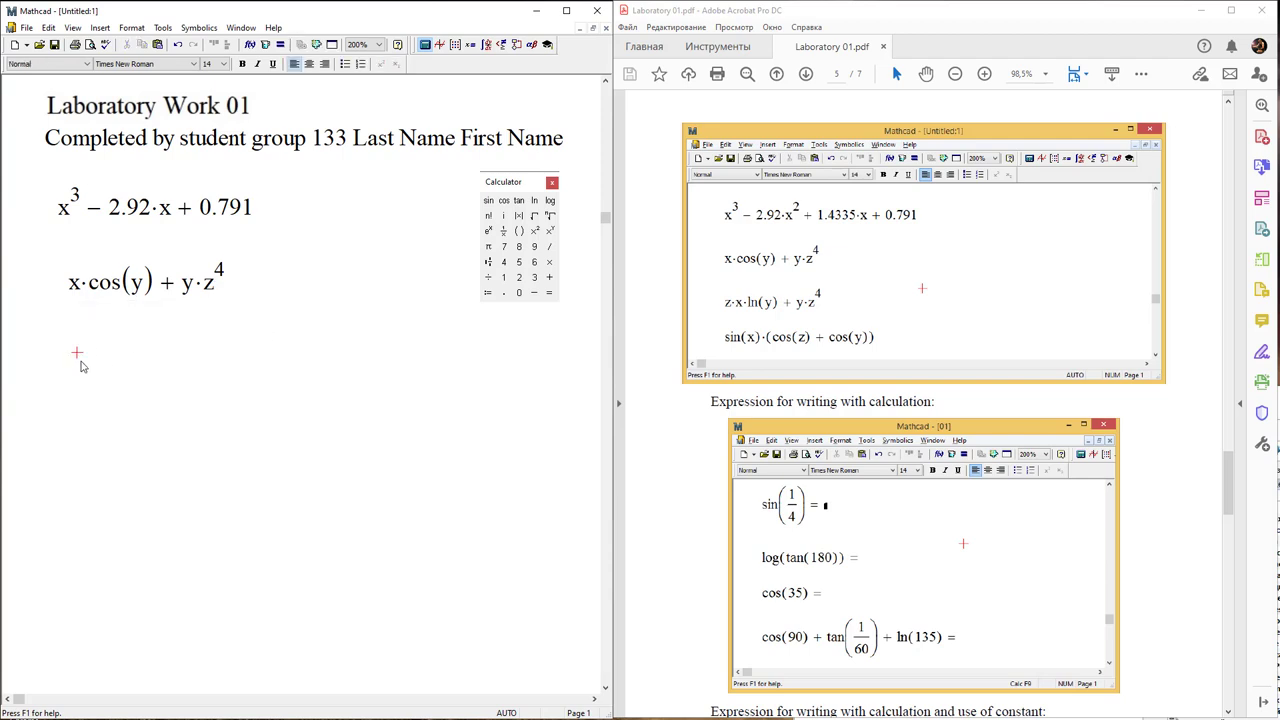
text(z*)
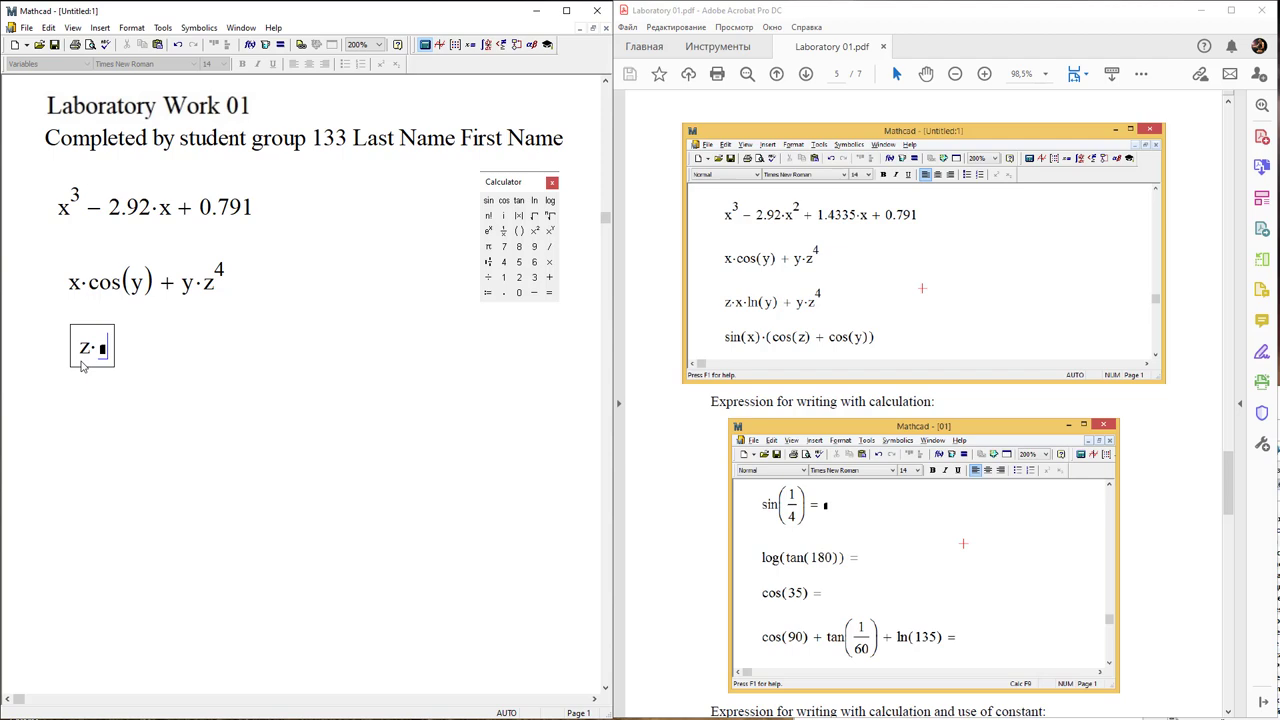
text(x*)
text(ln()
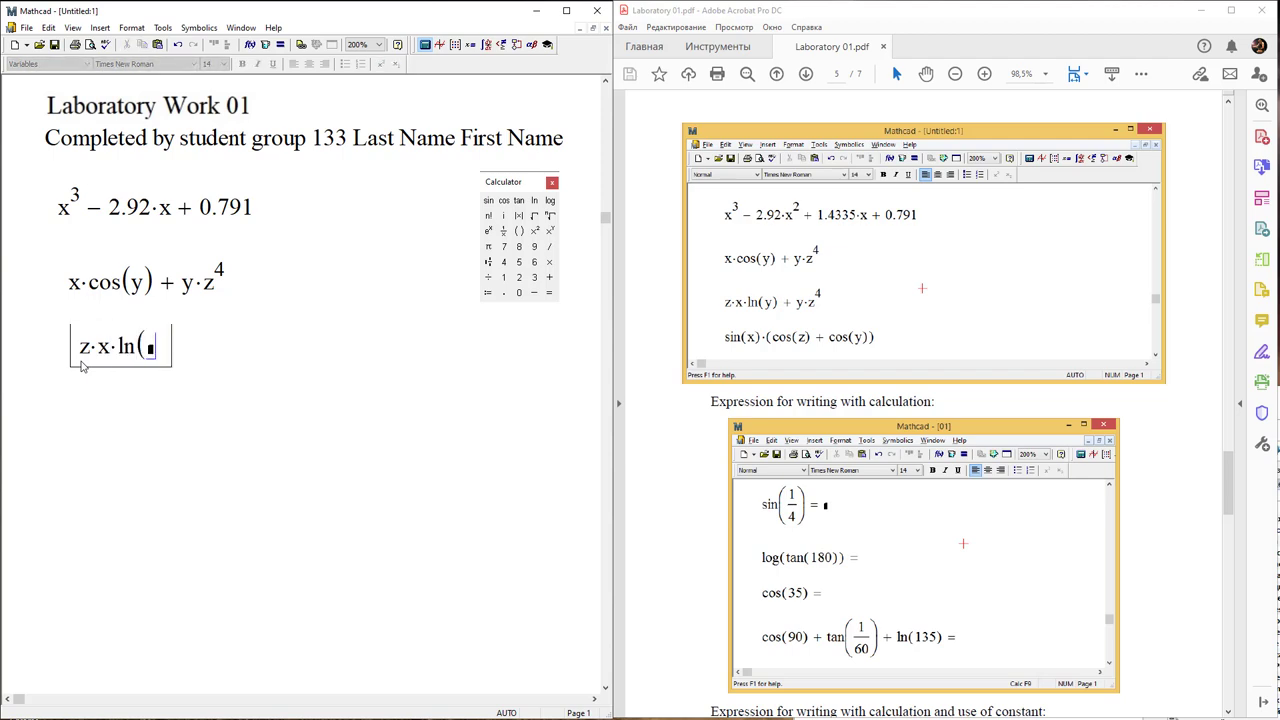
text(y))
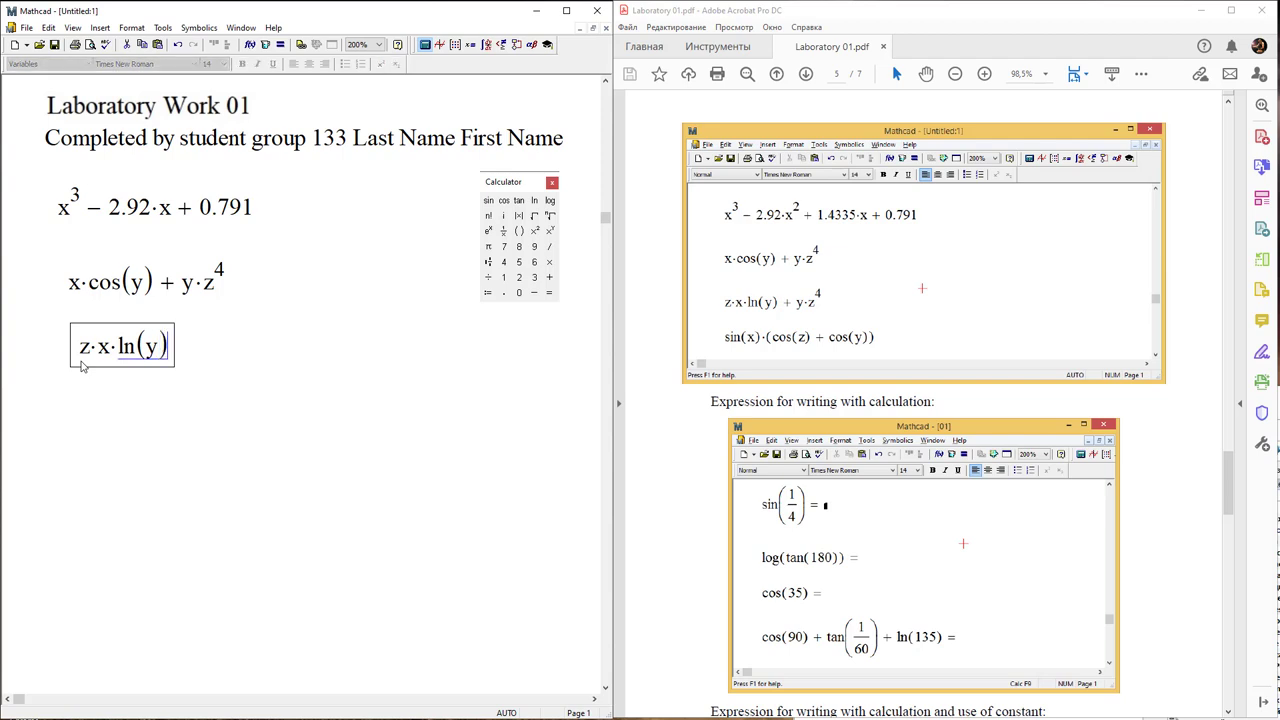
text( +)
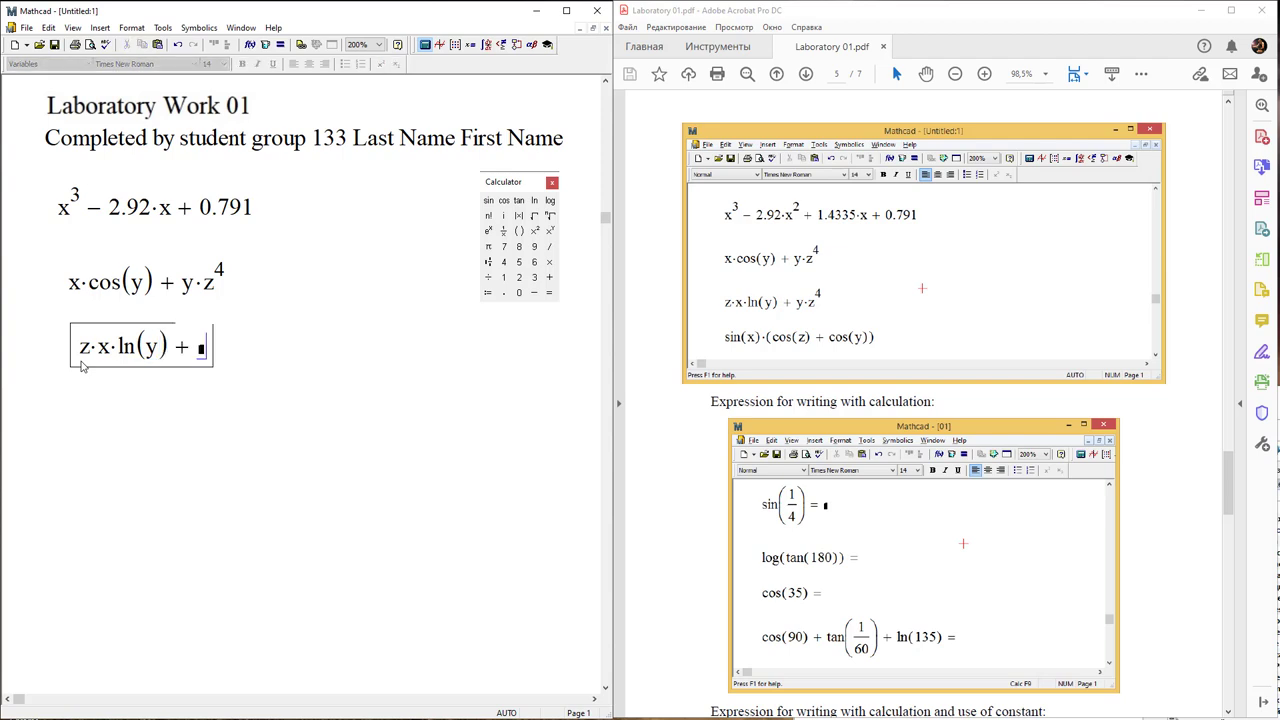
text(y)
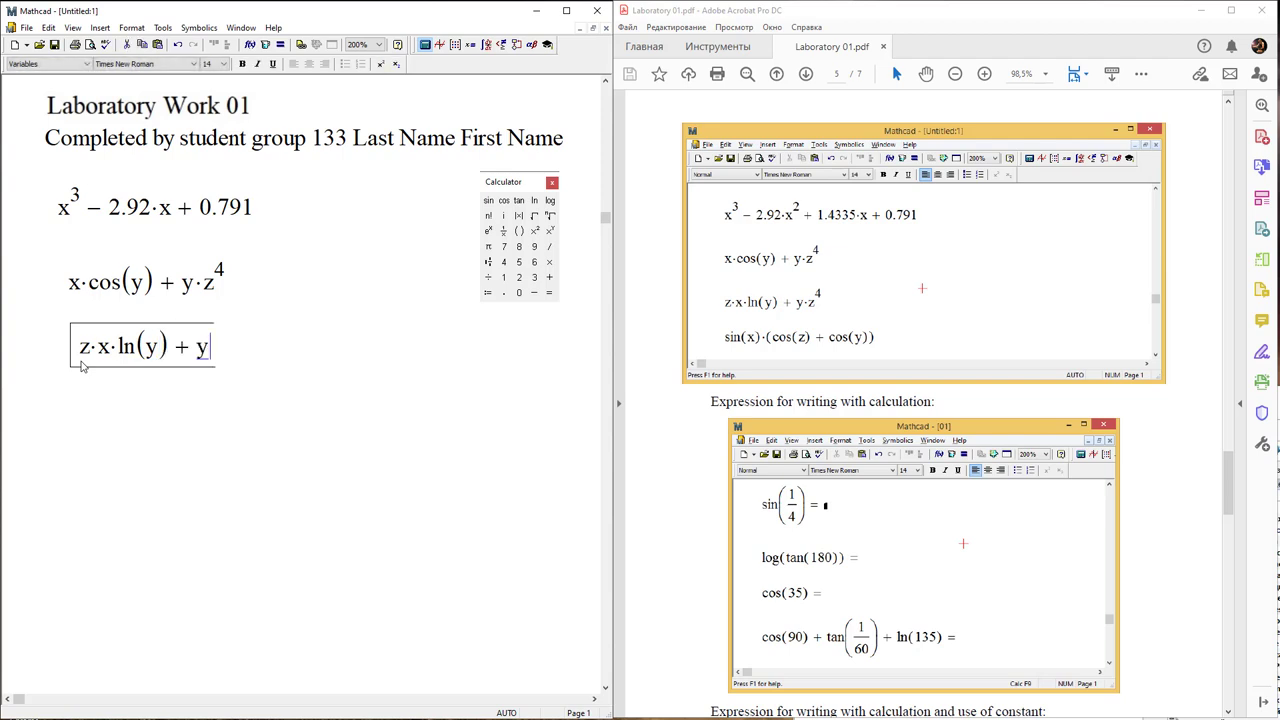
text(*z)
text(^)
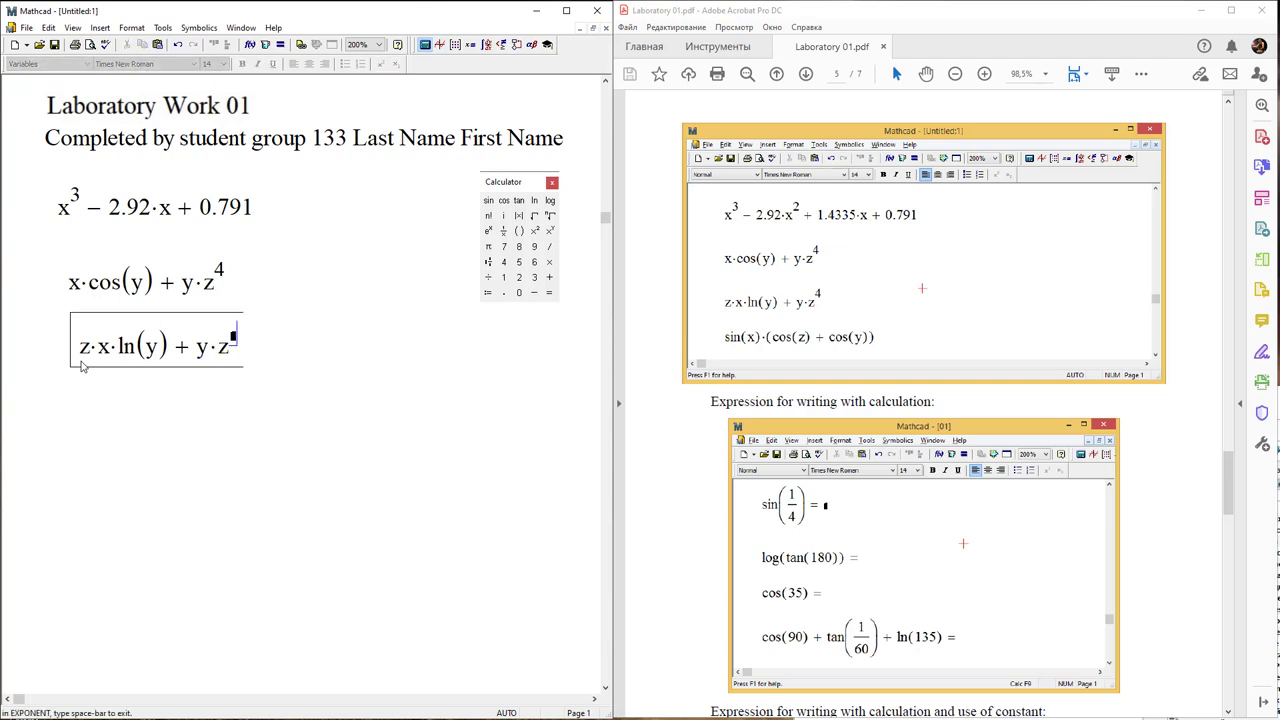
text(4)
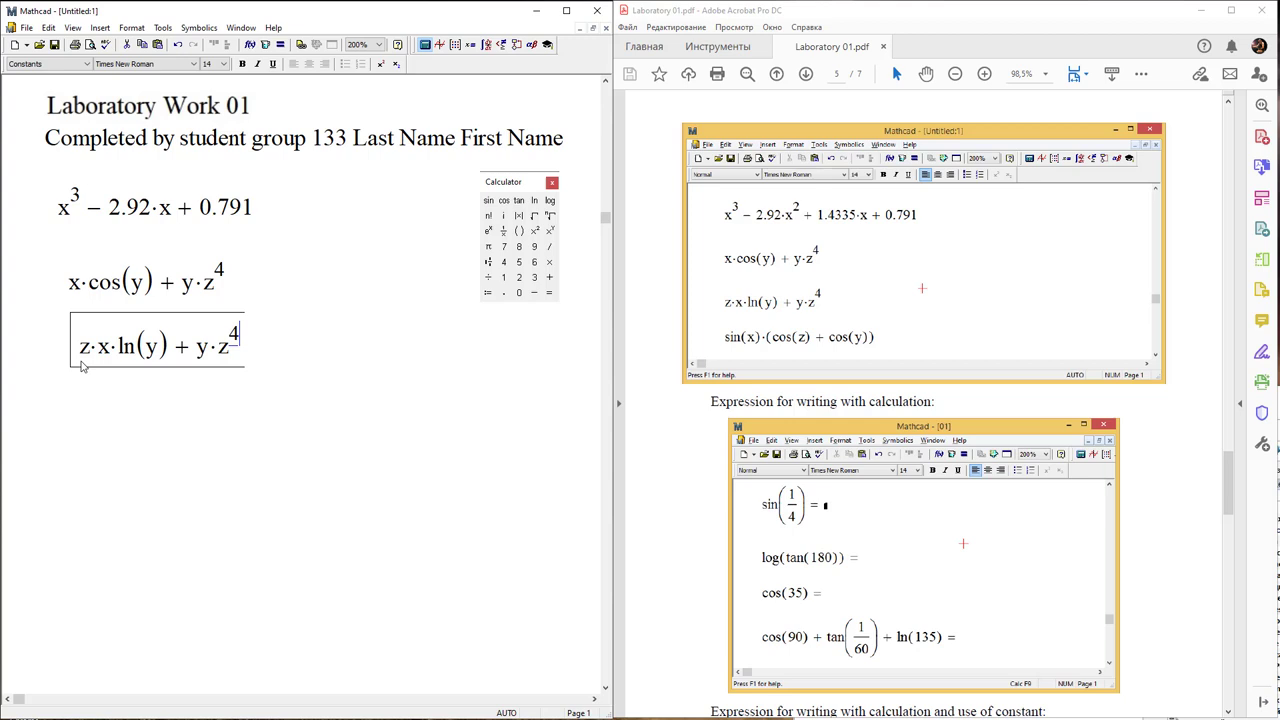
Enter sin(x)·(cos(z) + cos(y)) as the fourth expression below the logarithm one.
click(85, 419)
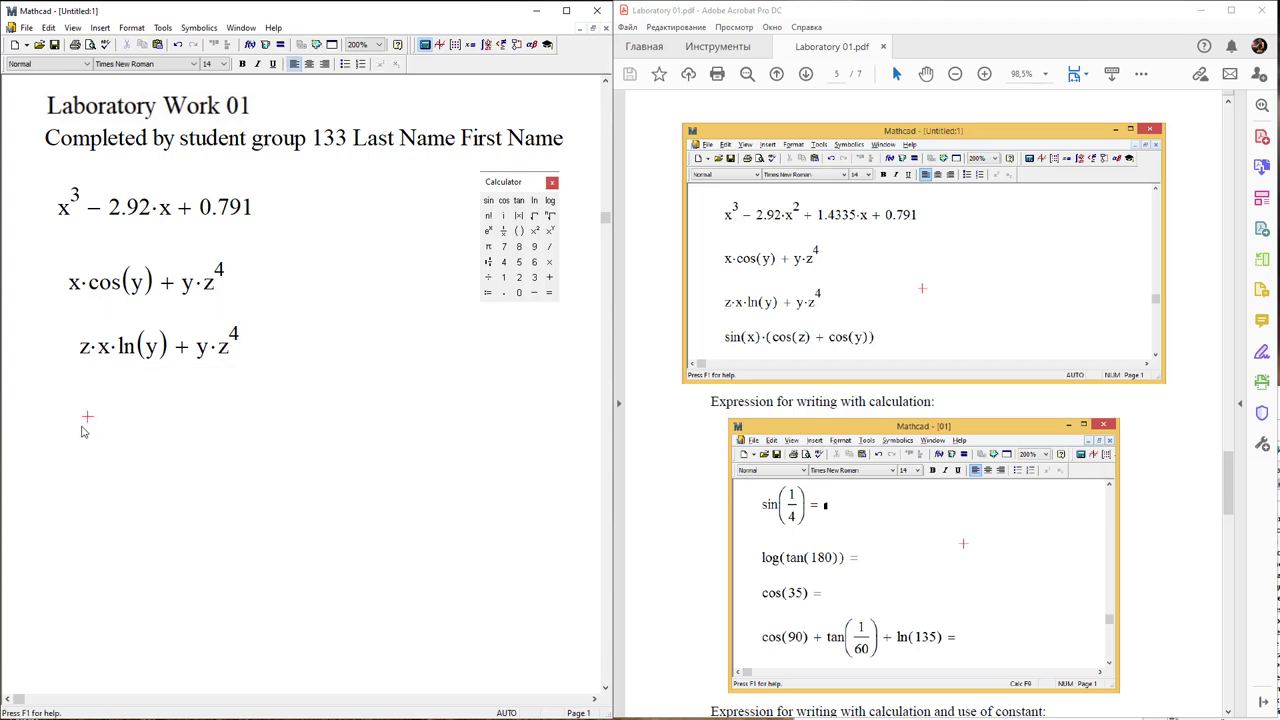
click(80, 424)
text(sin)
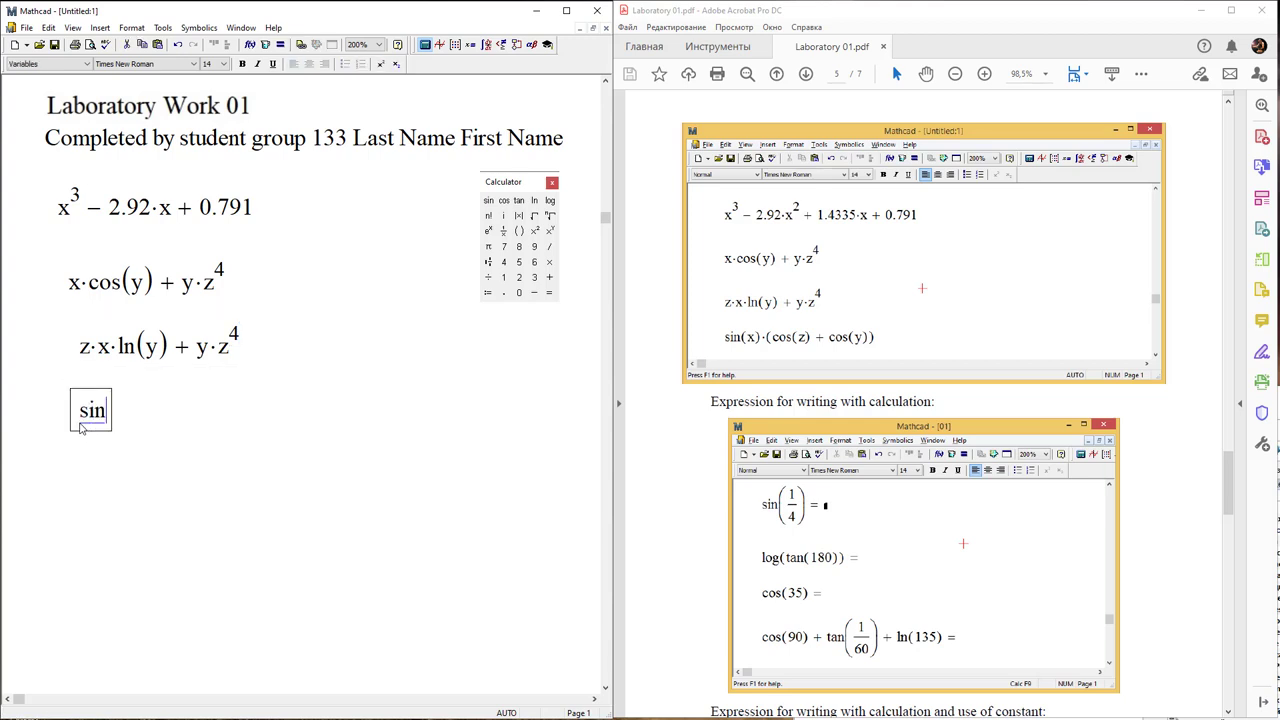
text((x)
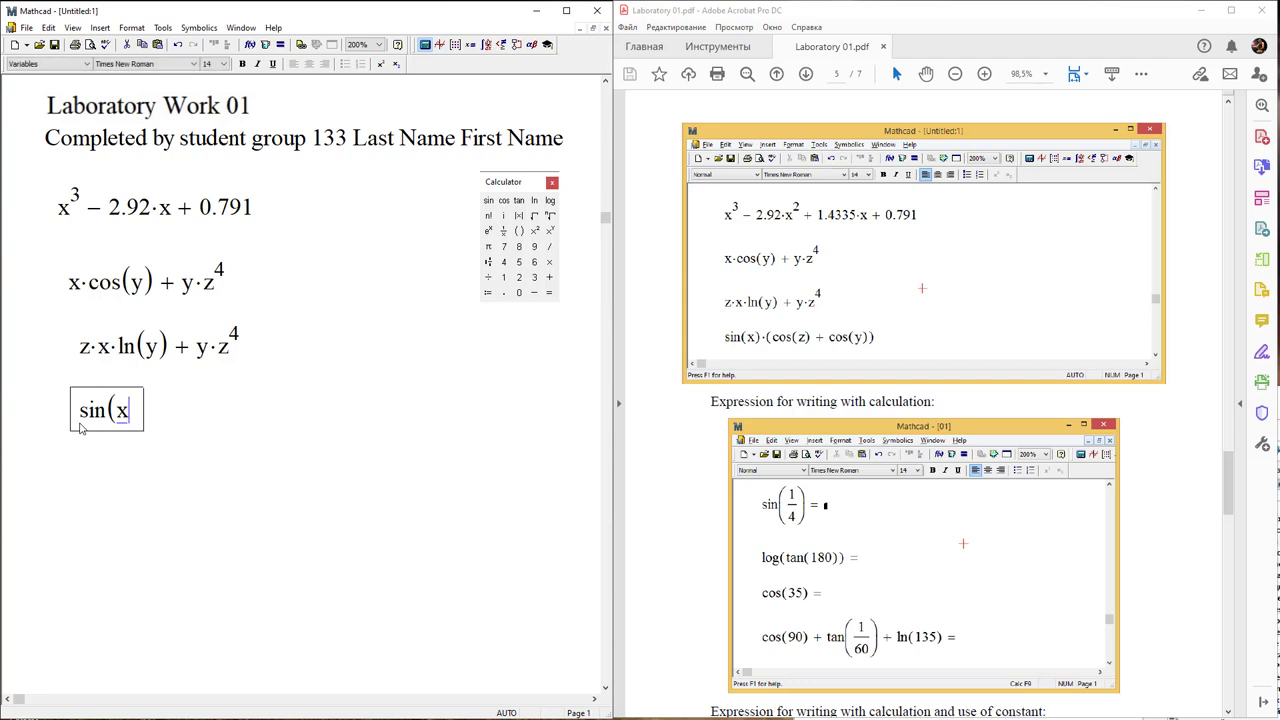
text())
text(*)
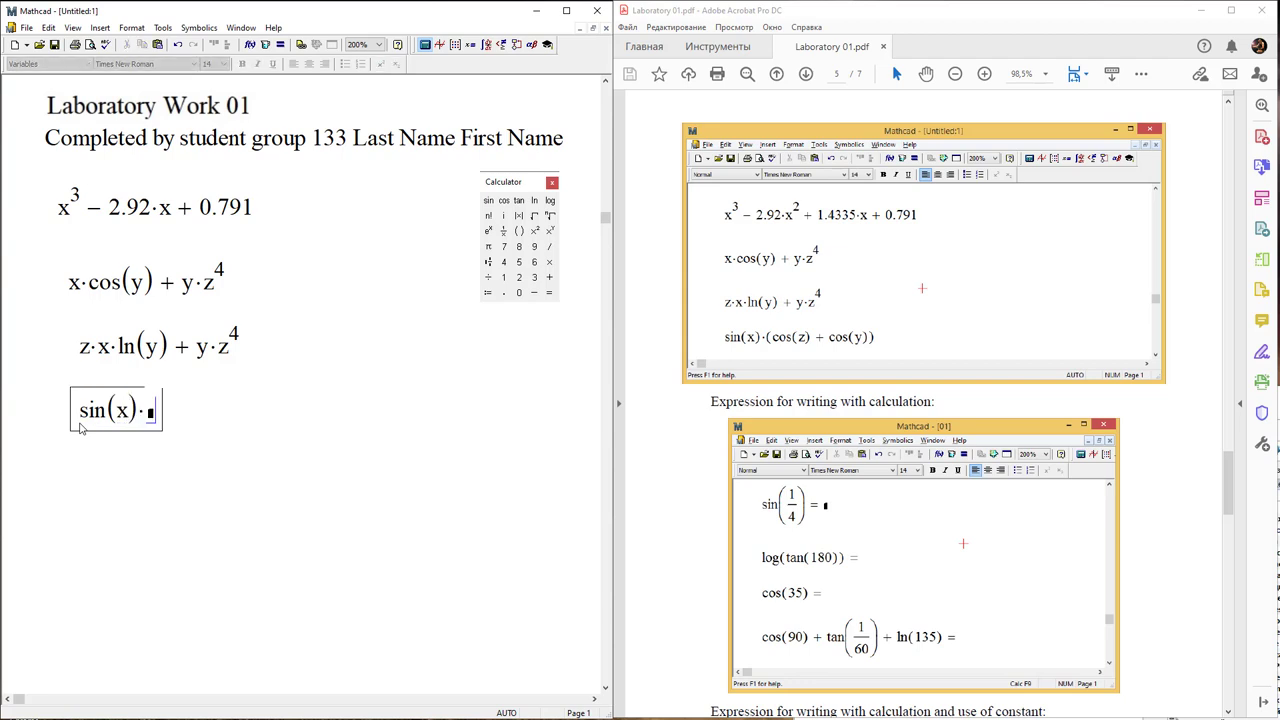
text(()
text(cos)
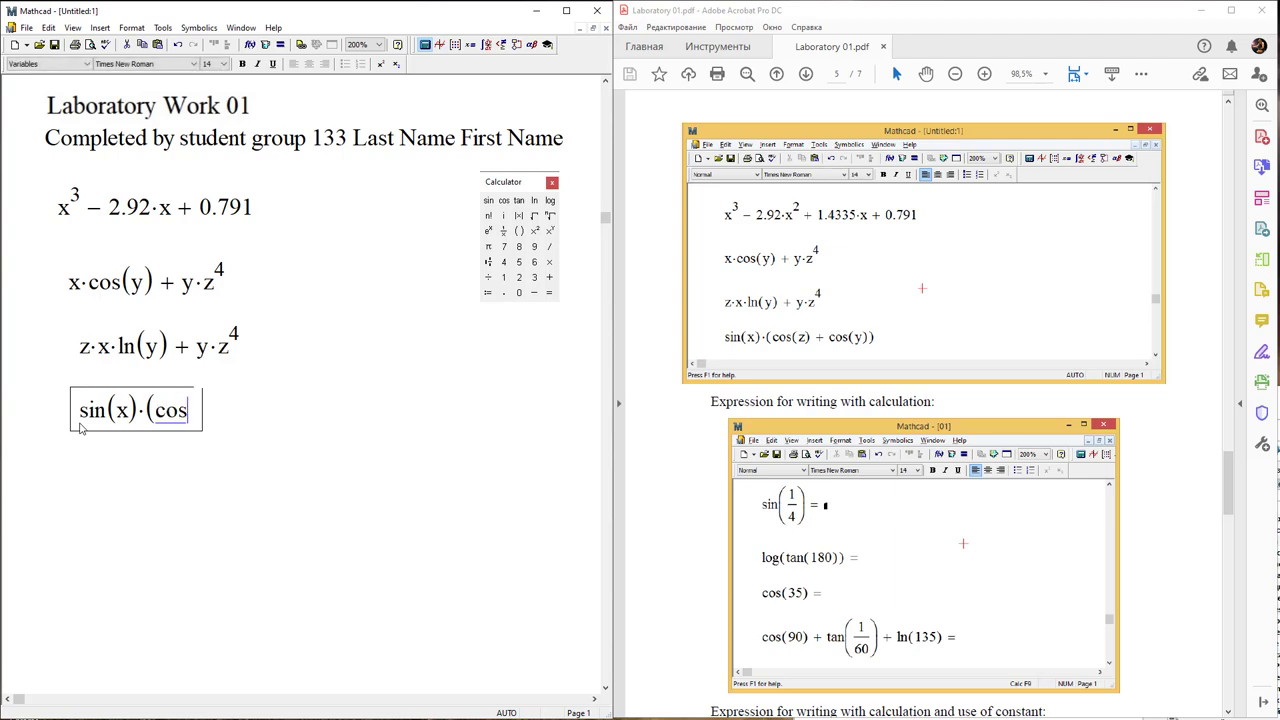
text((z))
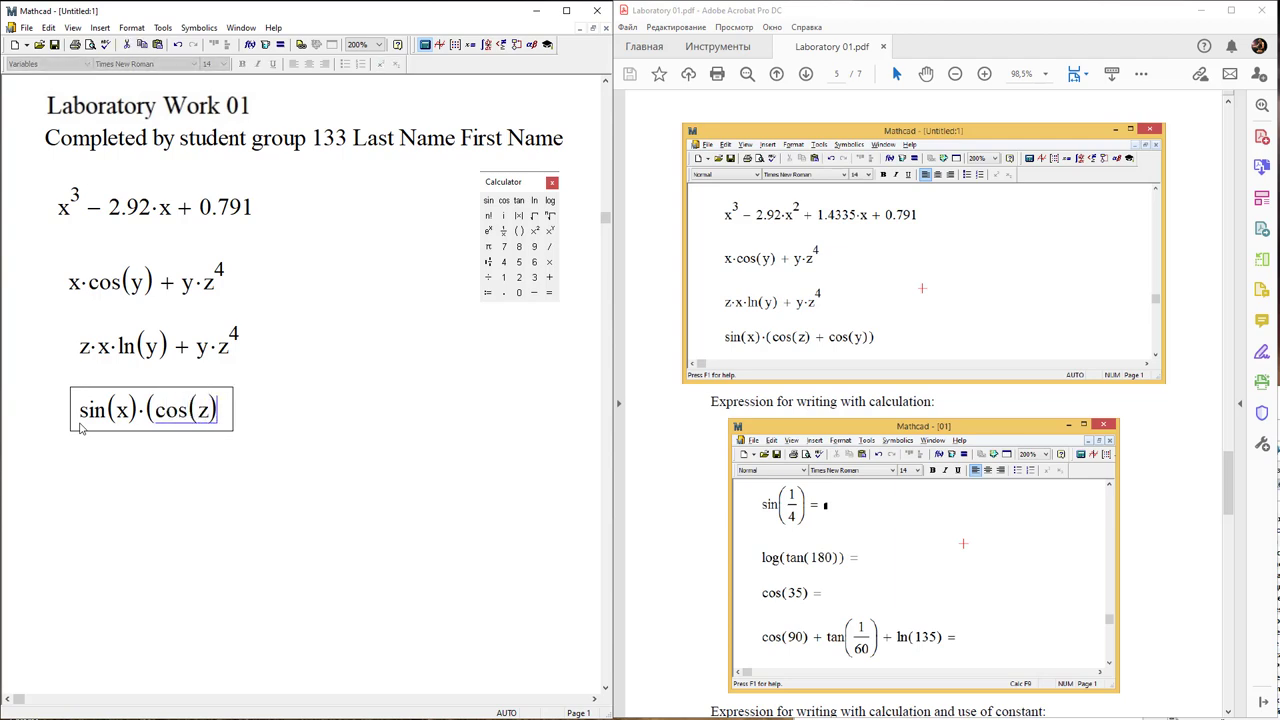
text(+cos)
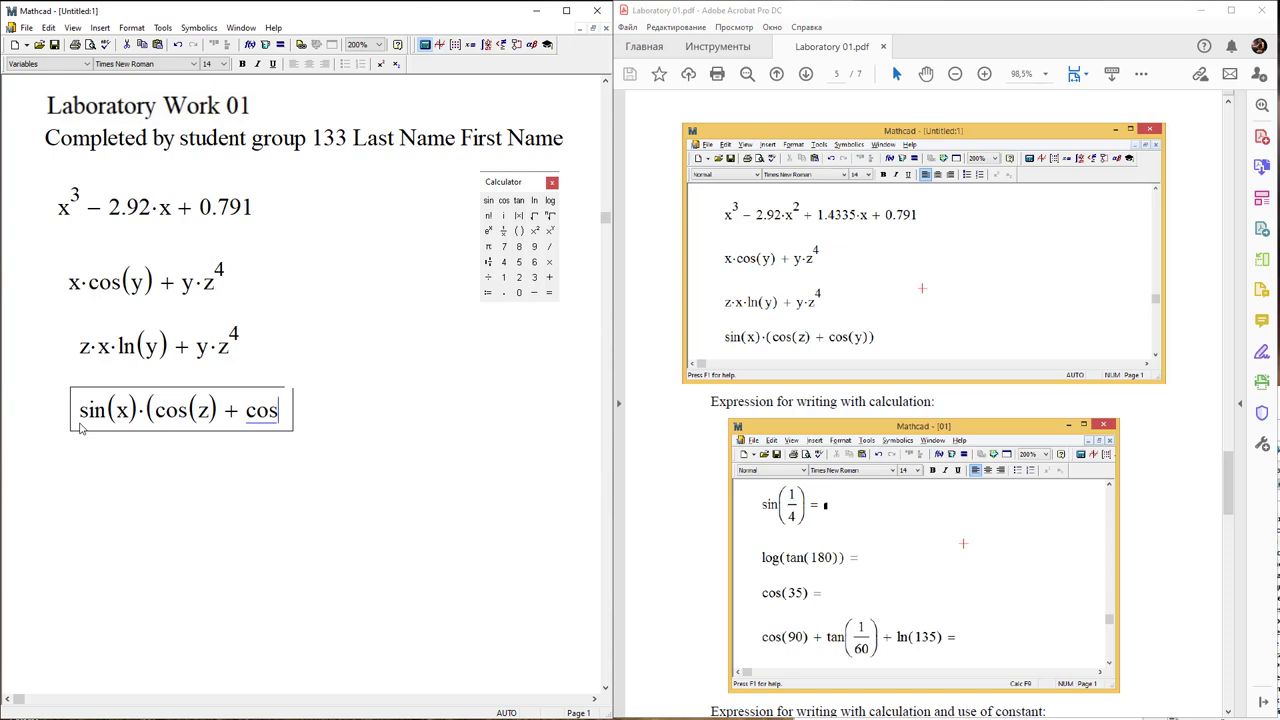
text((y)
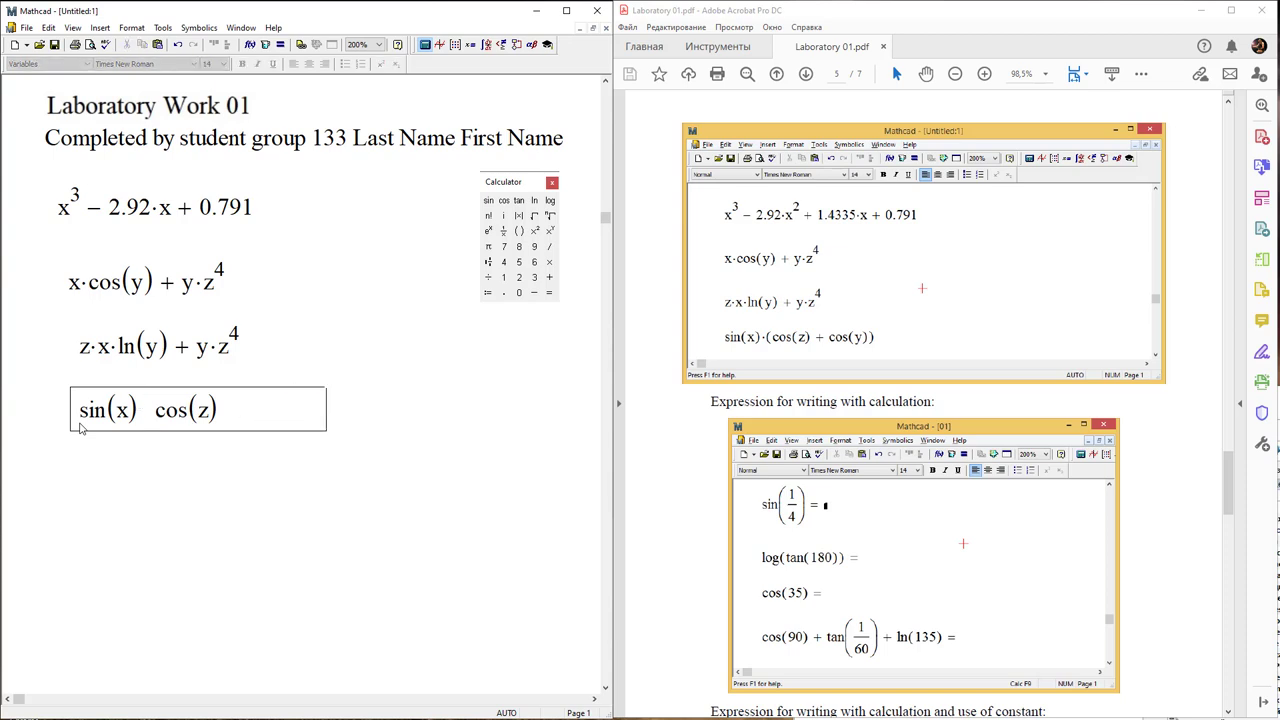
text())
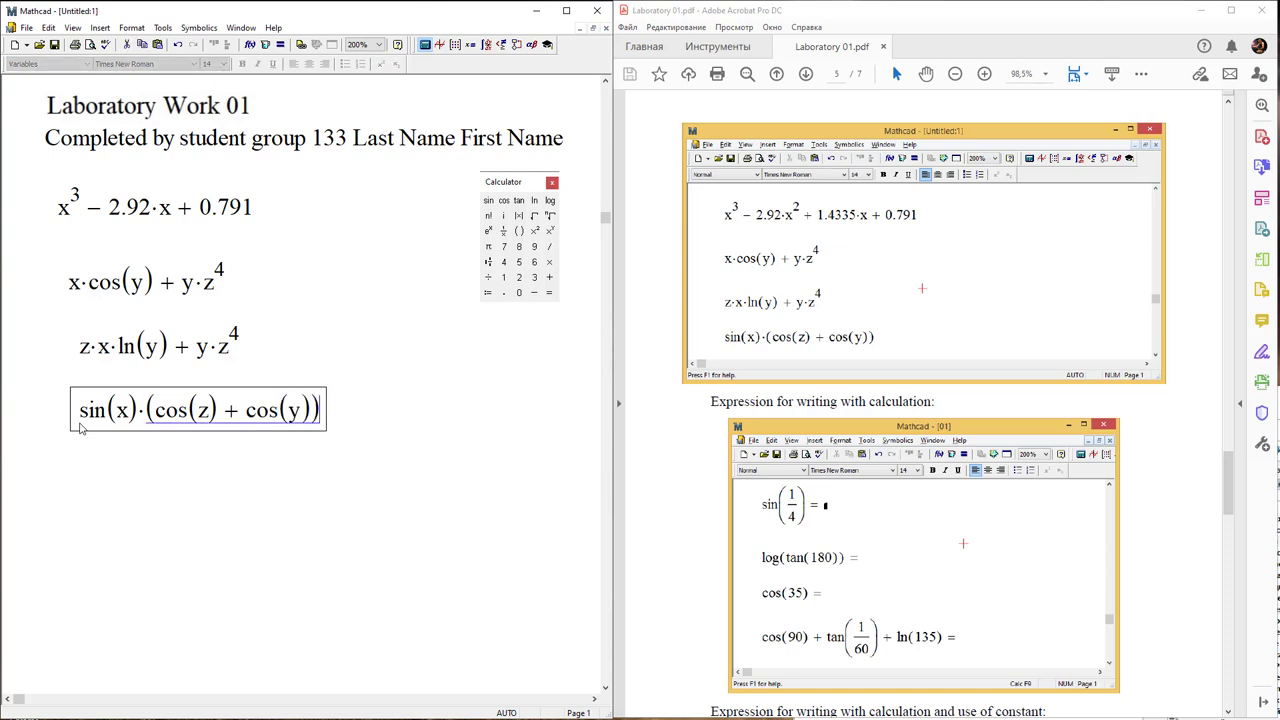
click(95, 472)
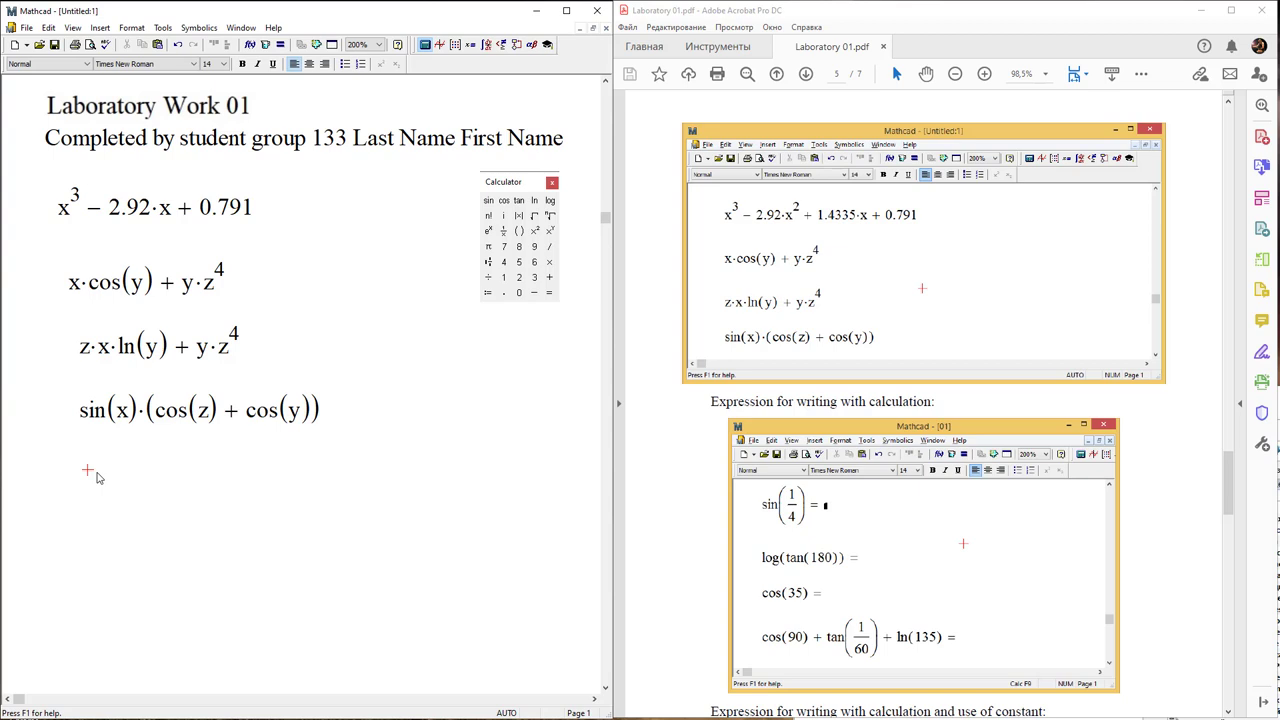
Select all four expressions, align their left edges with Align Regions Down, and move them left.
mouse_move(343, 481)
mouse_down()
mouse_move(286, 438)
mouse_move(52, 186)
mouse_up()
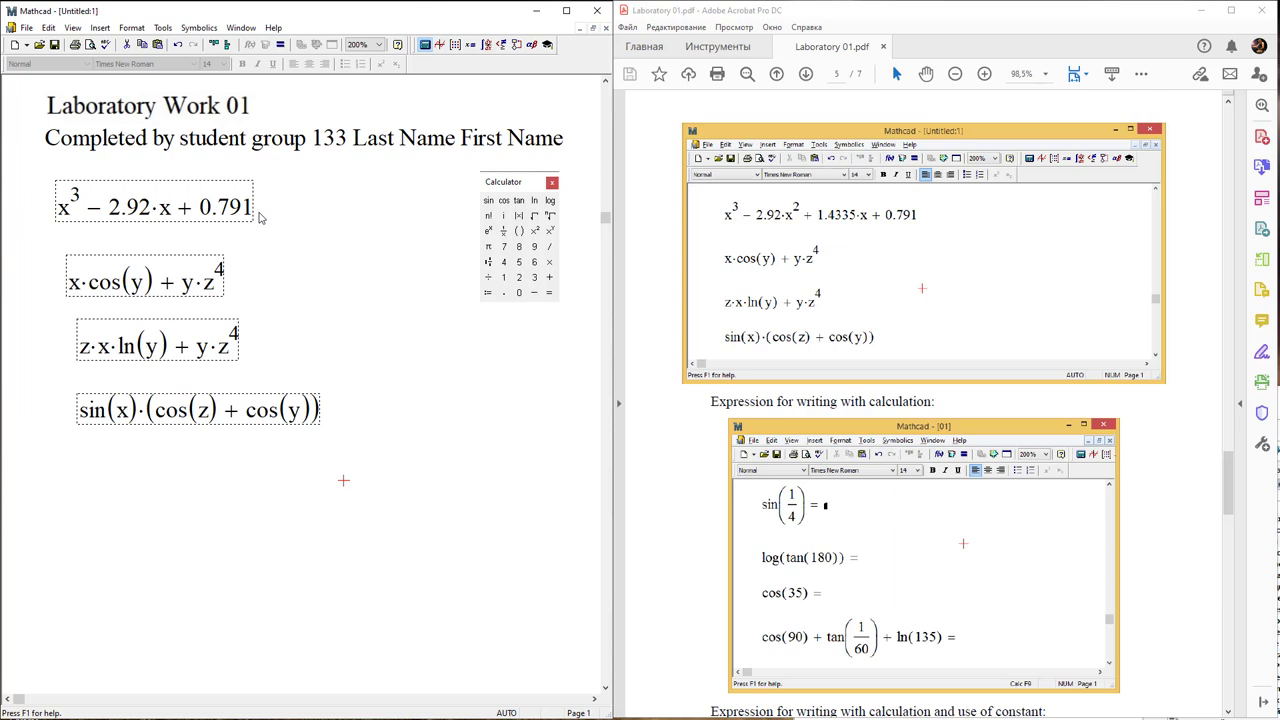
click(228, 47)
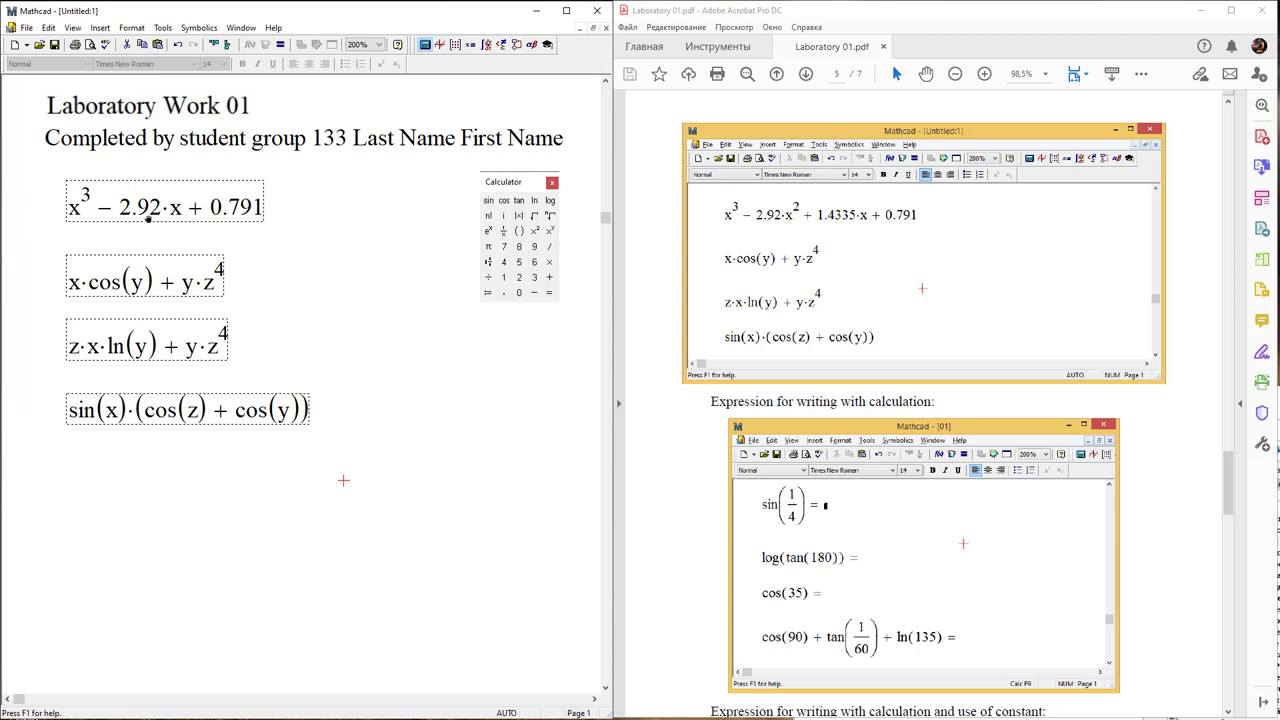
drag(150, 216, 140, 216)
Enter sin(1/4) below the expressions and evaluate it numerically to 0.247.
click(173, 481)
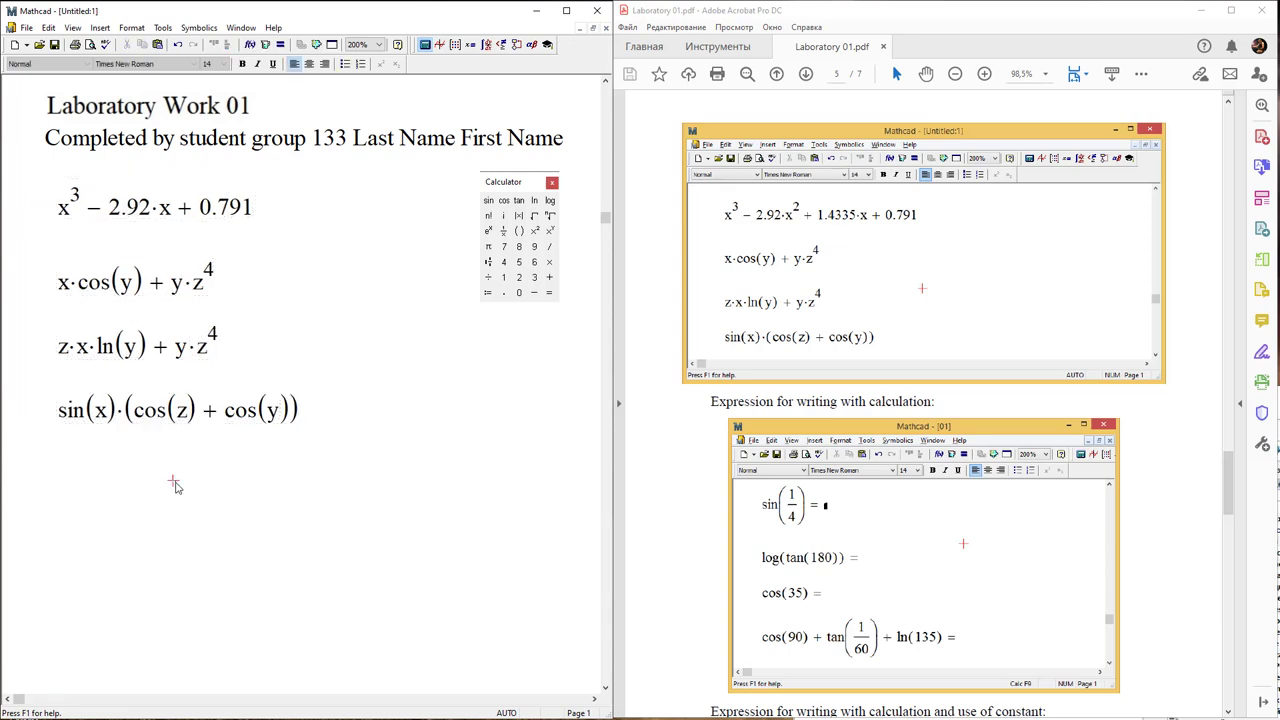
scroll(790, 419, down, 2)
scroll(790, 420, down, 2)
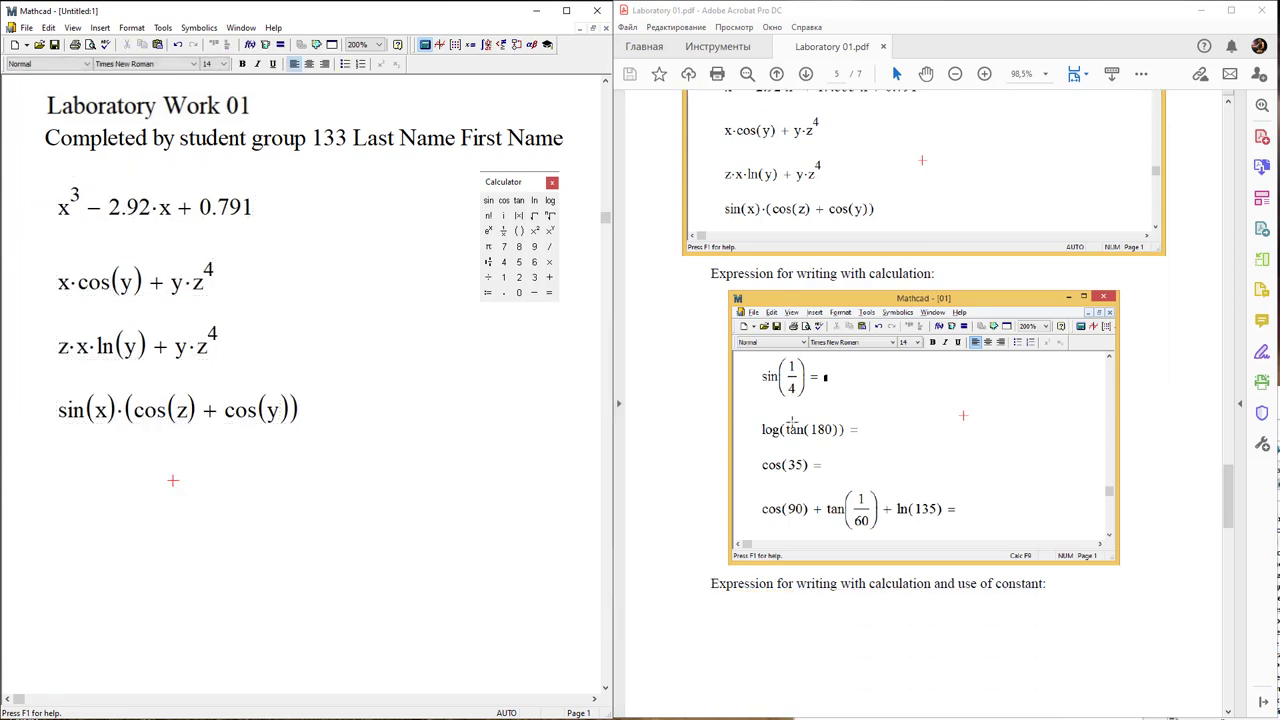
scroll(757, 397, down, 1)
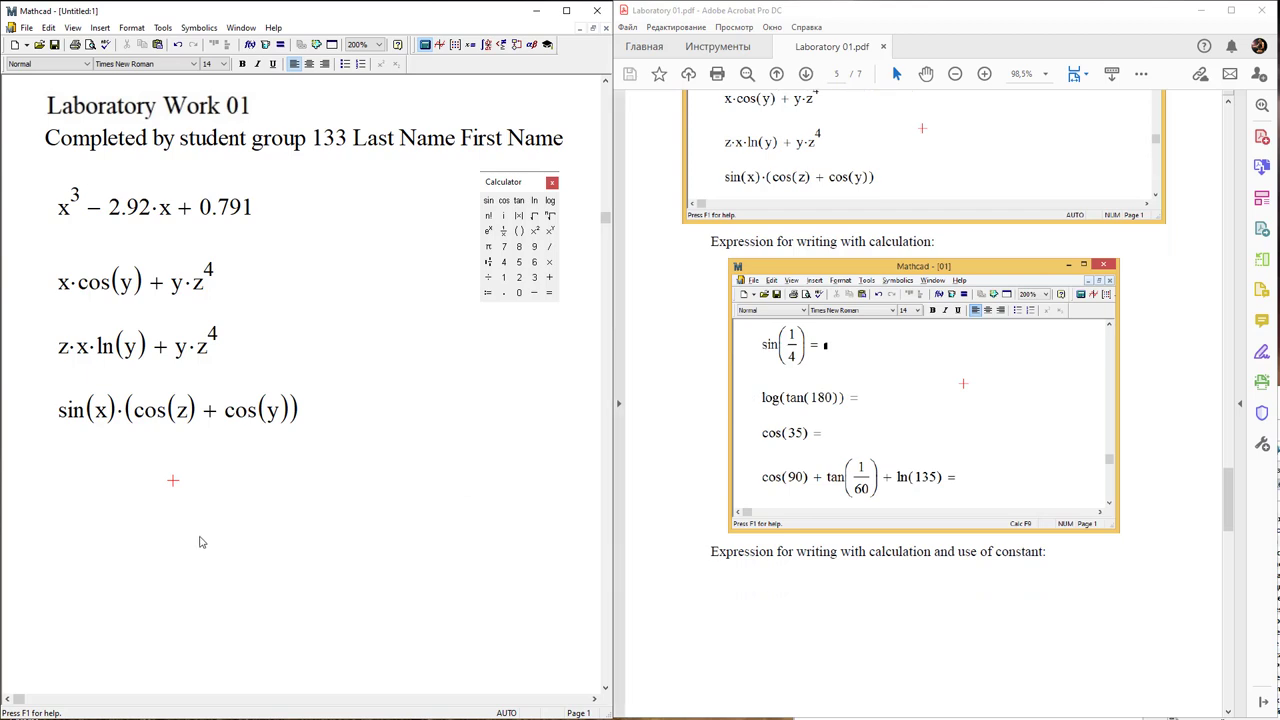
click(57, 483)
text(sin()
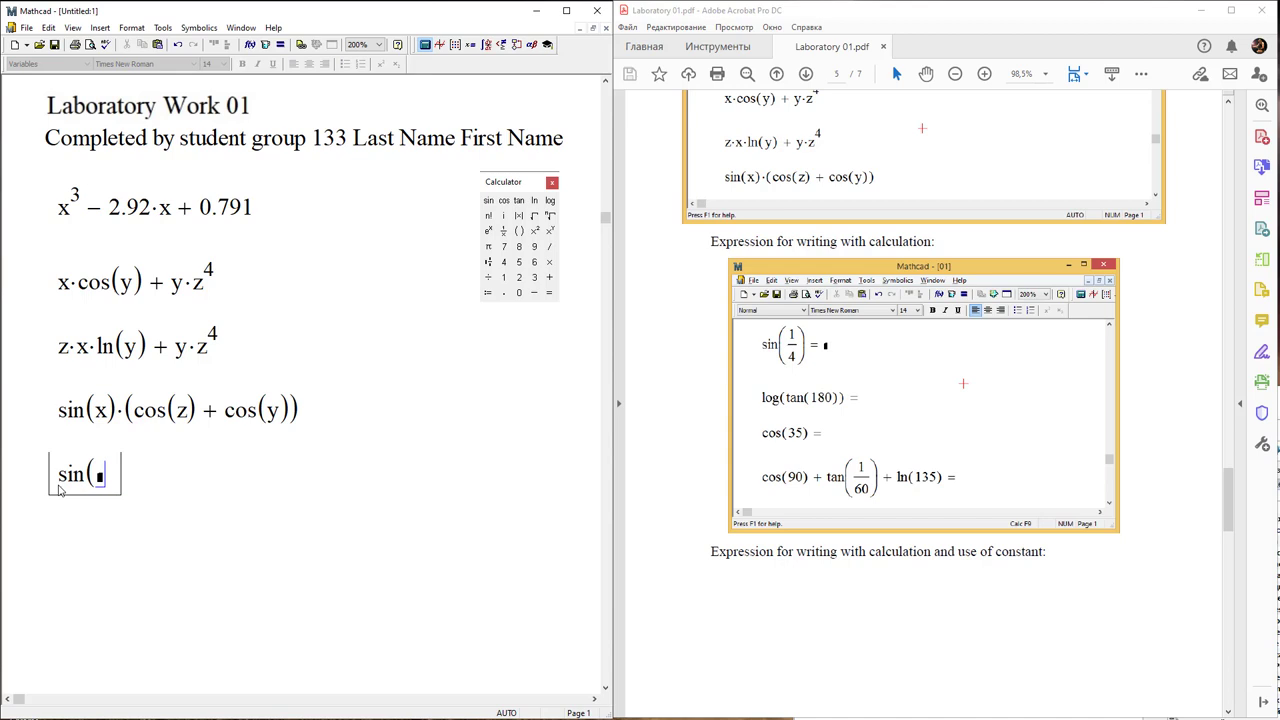
text(1)
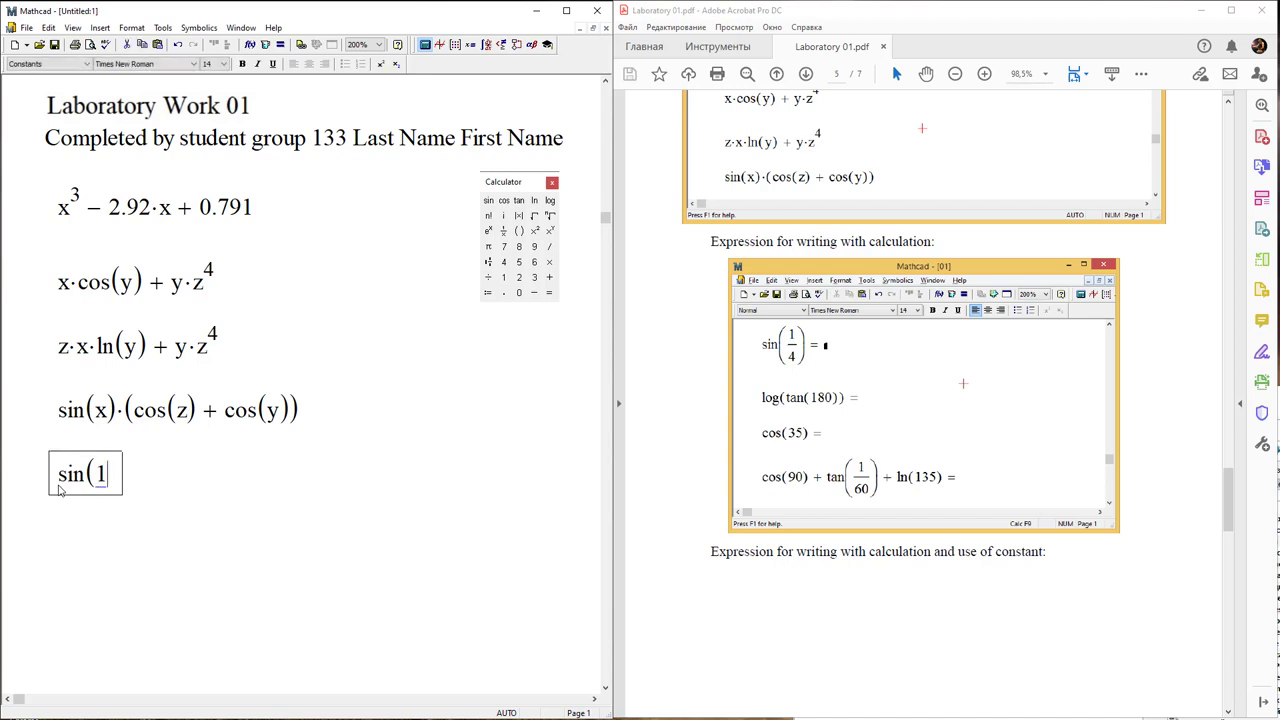
text(/)
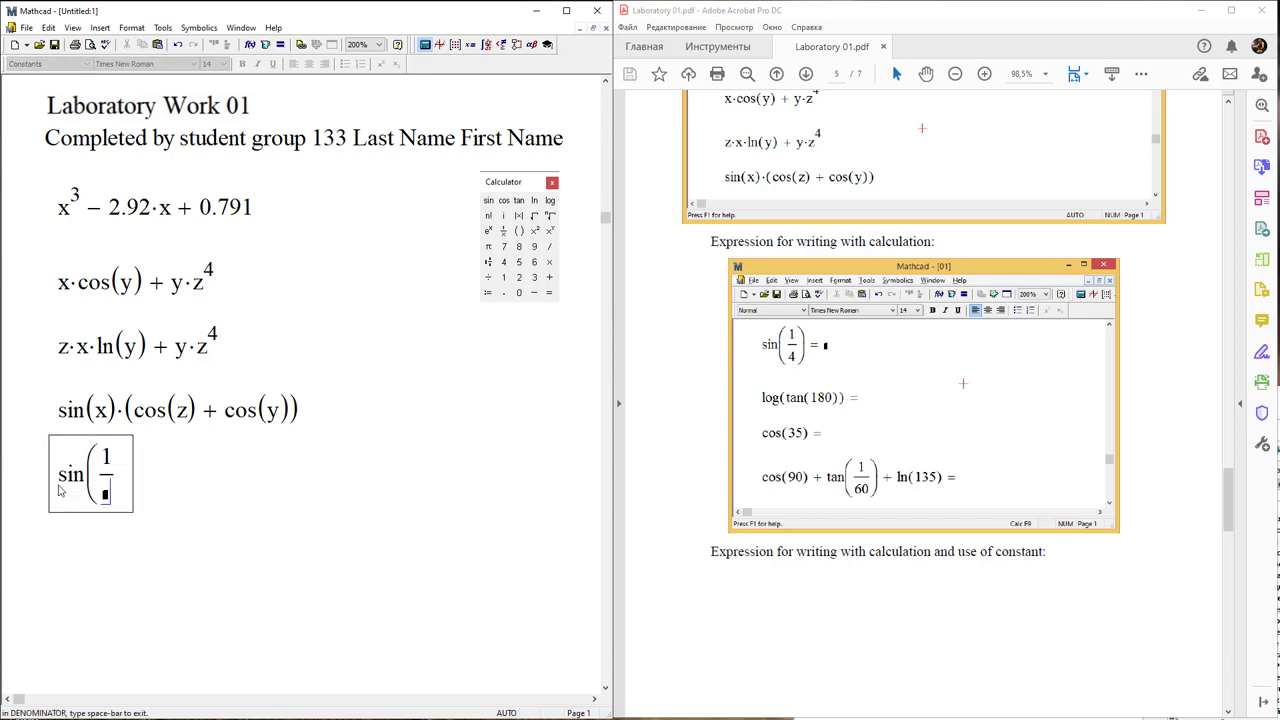
text(5)
key(BackSpace)
text(4)
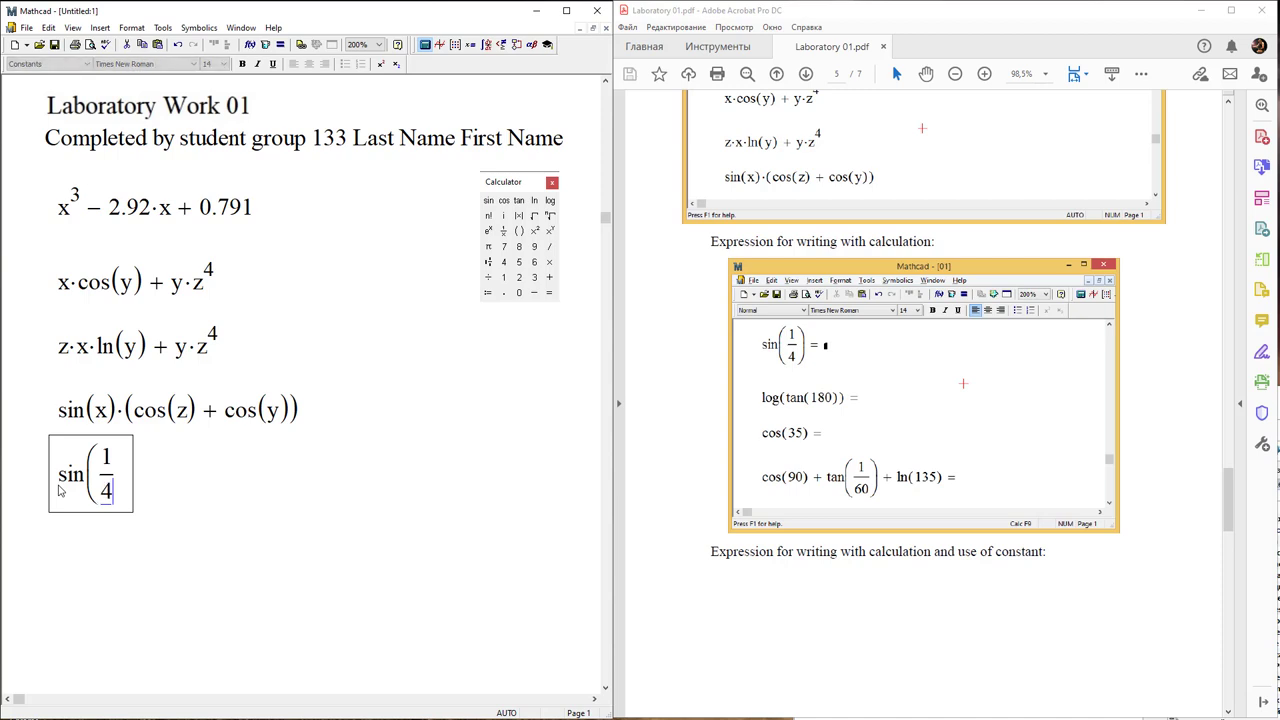
key(space)
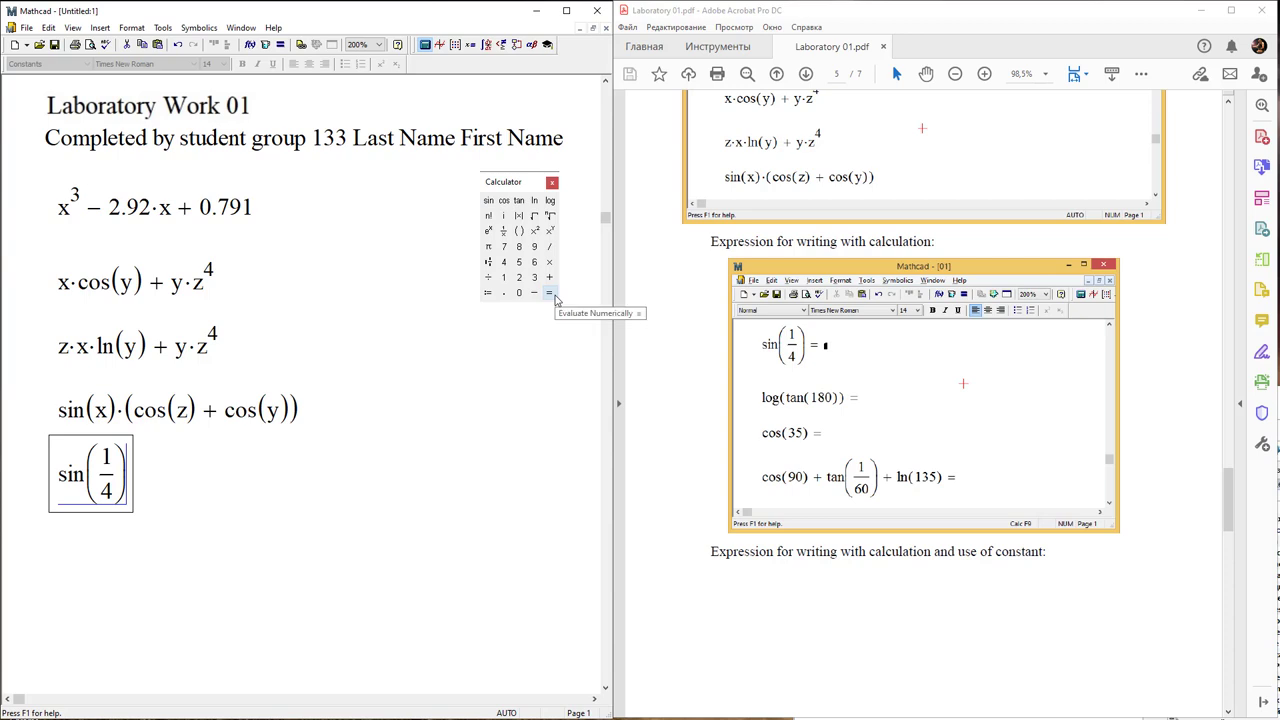
click(549, 293)
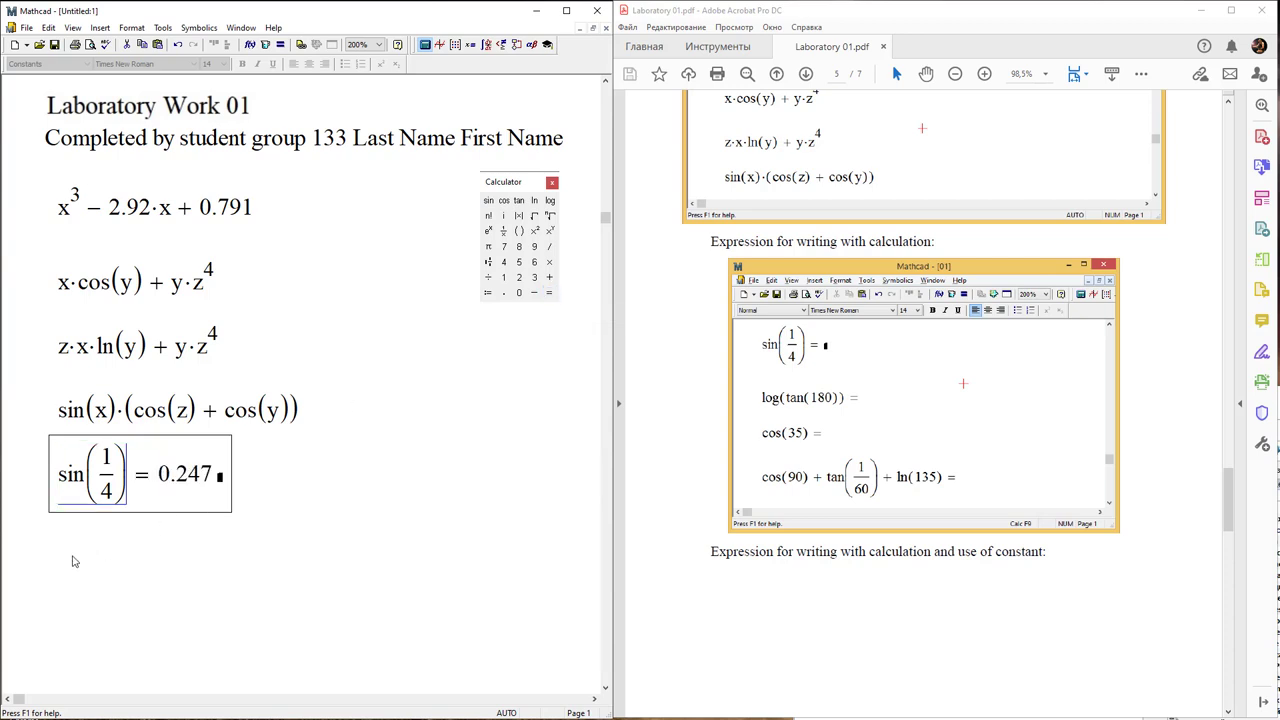
click(67, 568)
Evaluate log(tan(180)) to 0.127 and start cos(35) = beside it.
click(67, 577)
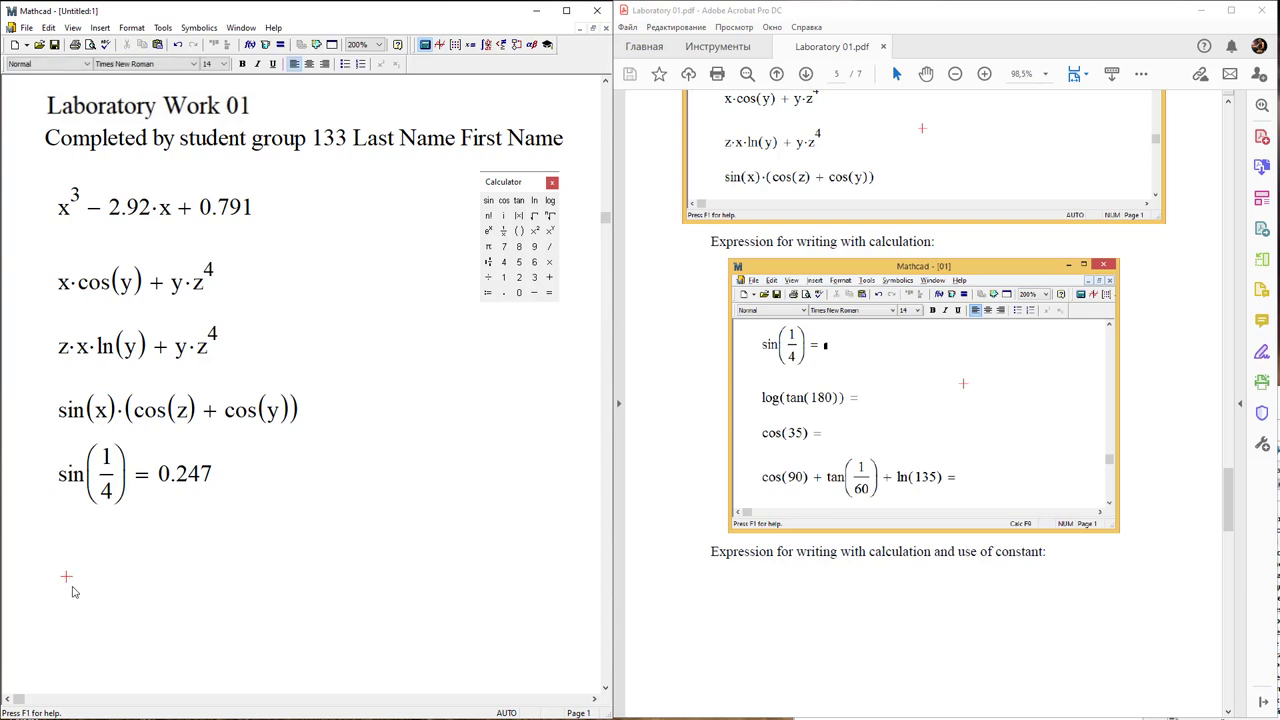
text(log(t)
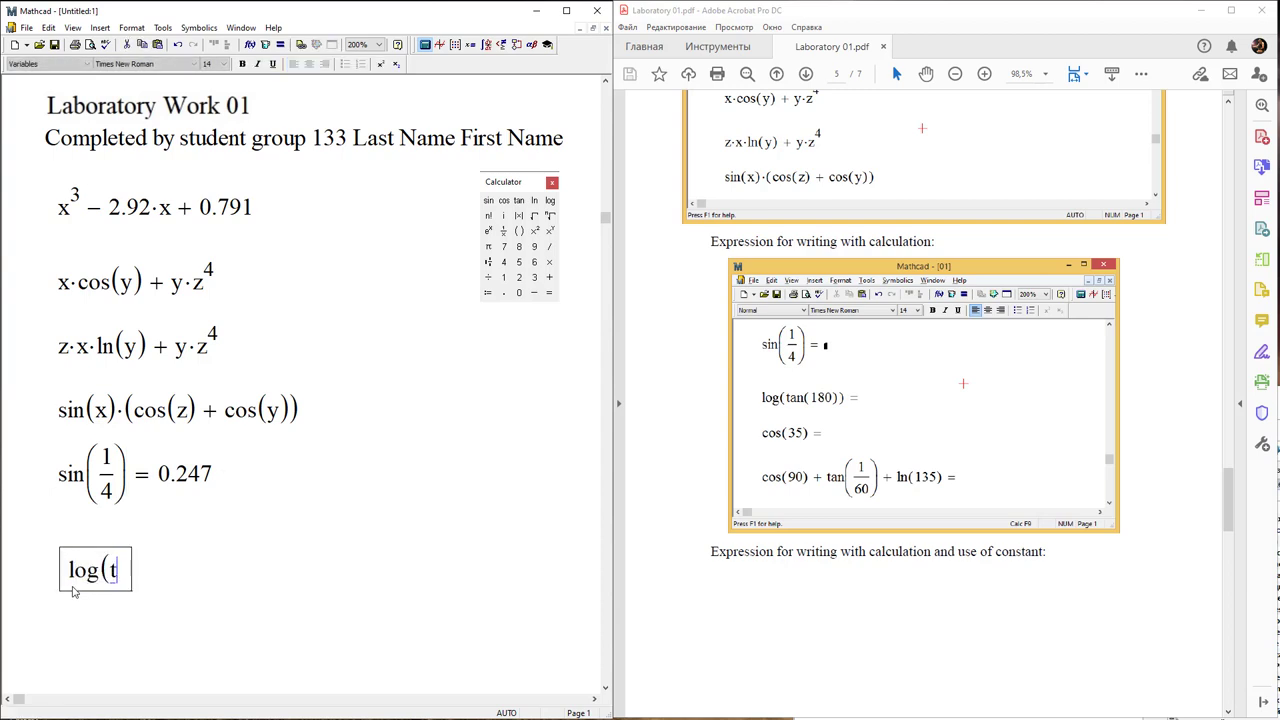
text(an)
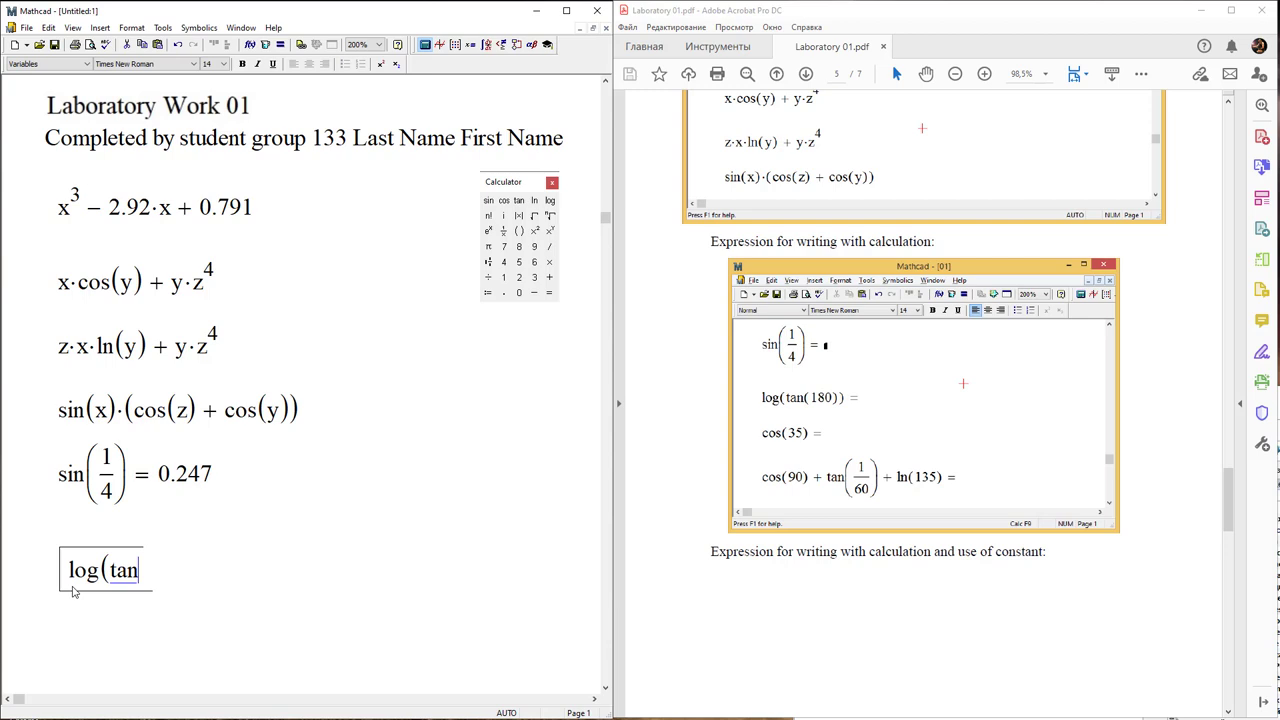
text((18)
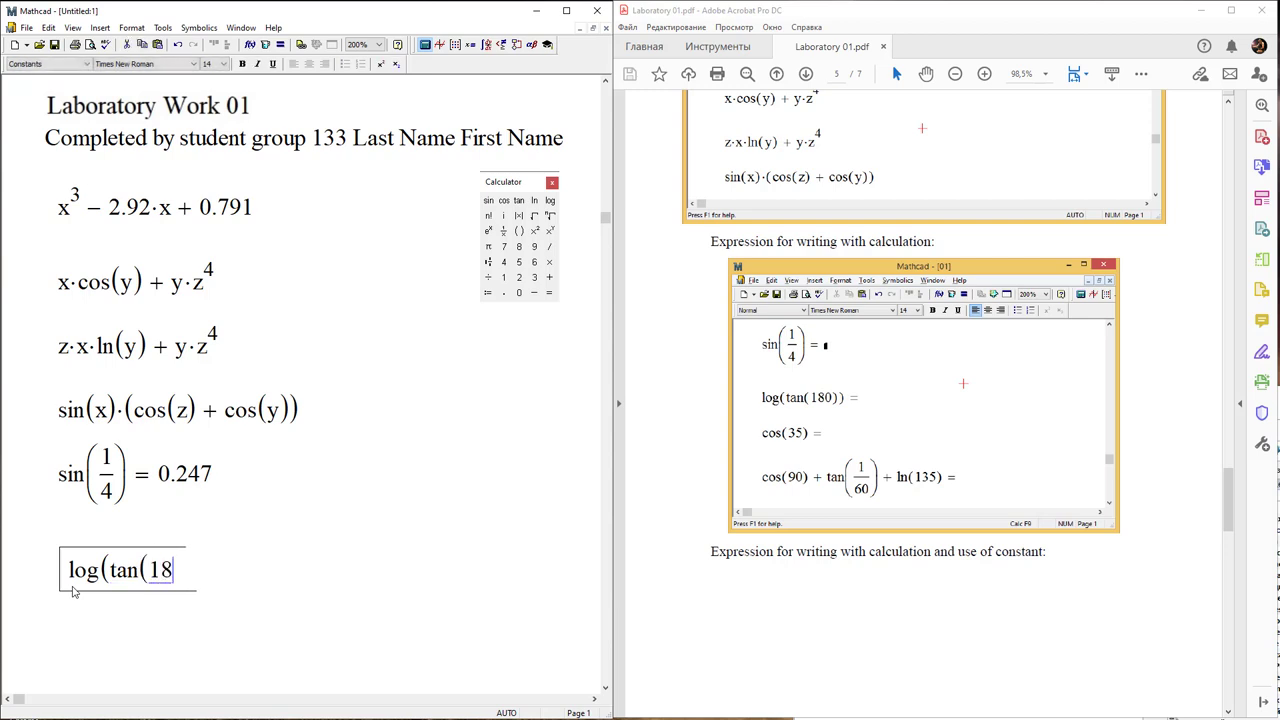
text(0))
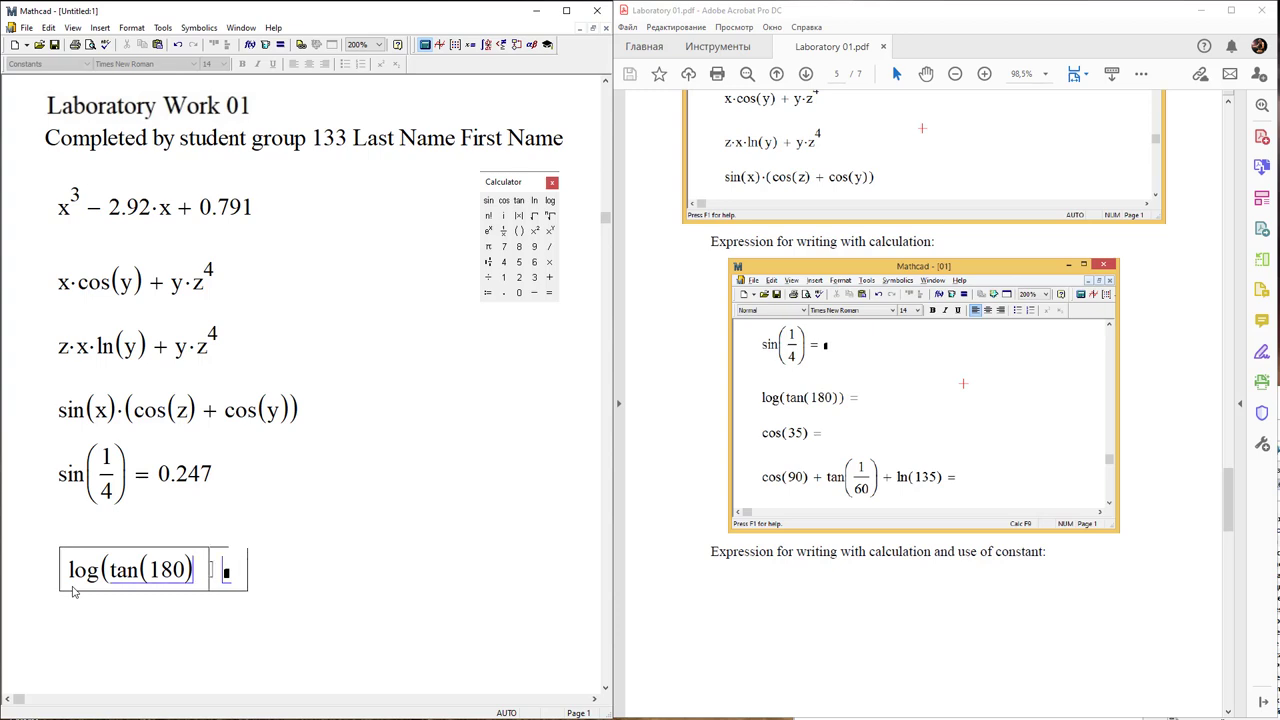
text() = 0.127)
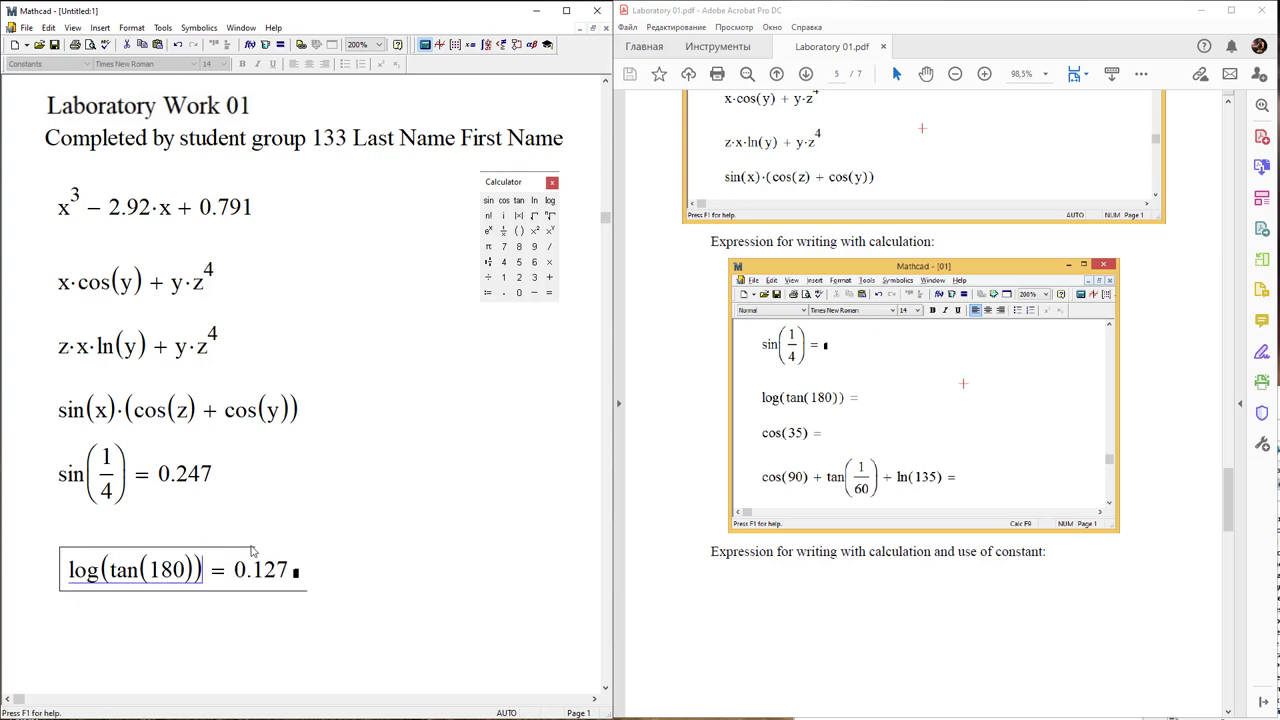
click(240, 550)
key(BackSpace)
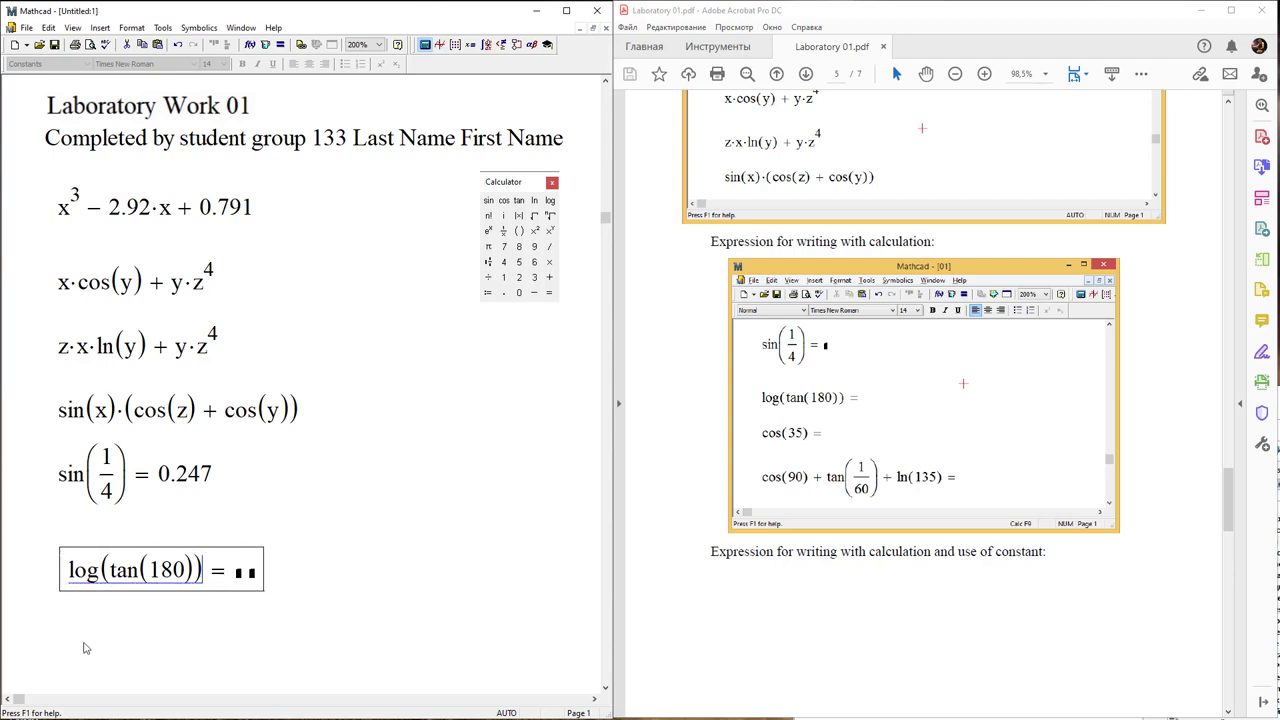
click(377, 583)
text(c)
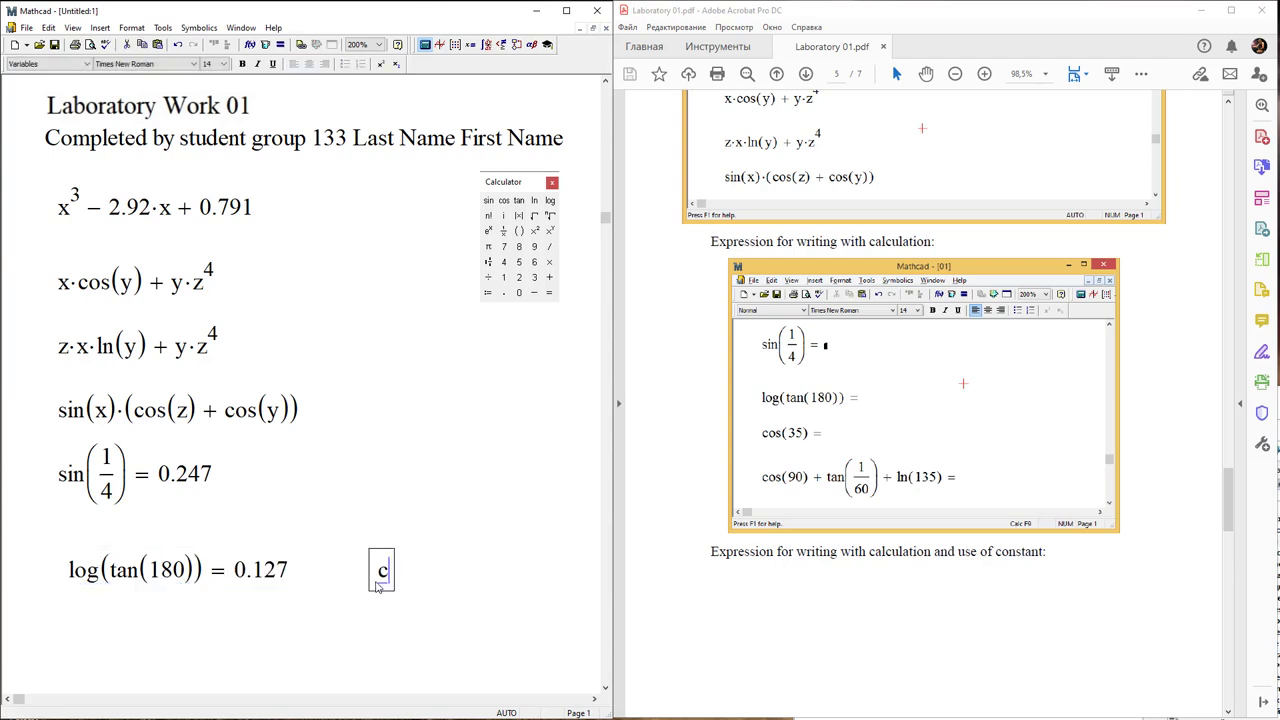
text(os(3)
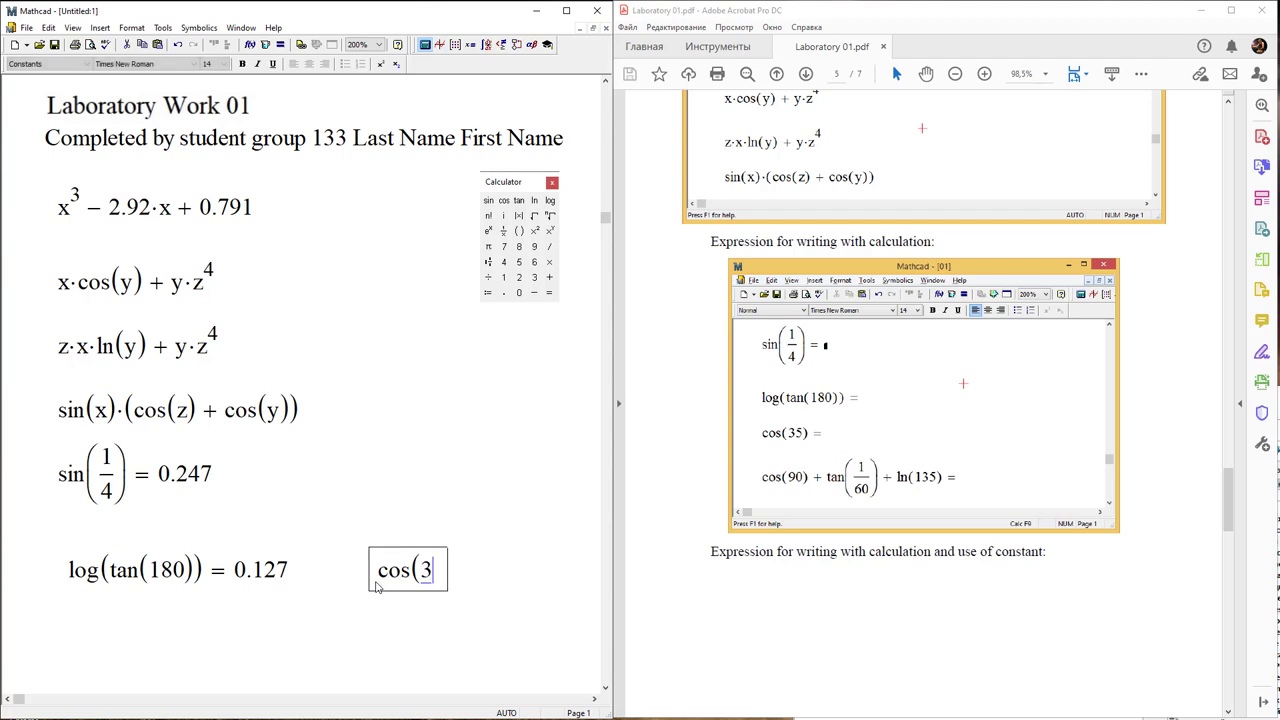
text(5) = −0.904)
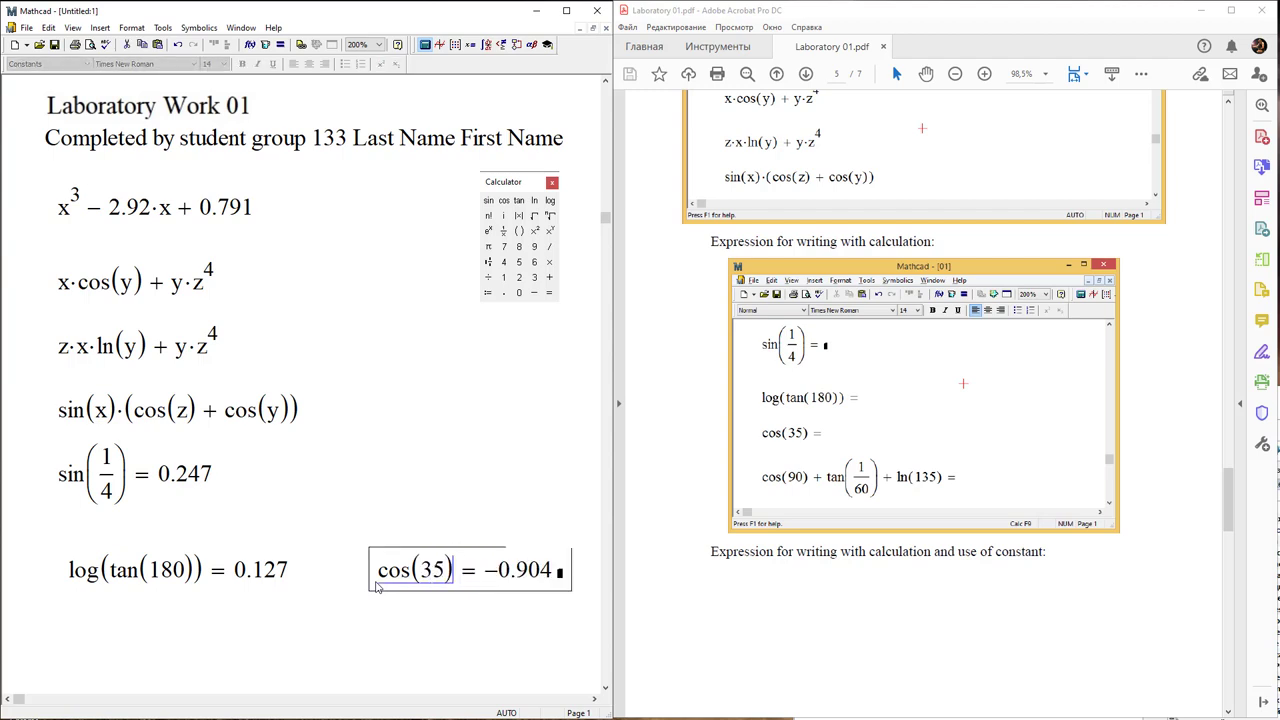
Scroll the worksheet and the reference PDF down to the variable-definition part of the lab.
click(429, 492)
scroll(410, 510, down, 1)
scroll(410, 510, down, 2)
scroll(410, 510, down, 1)
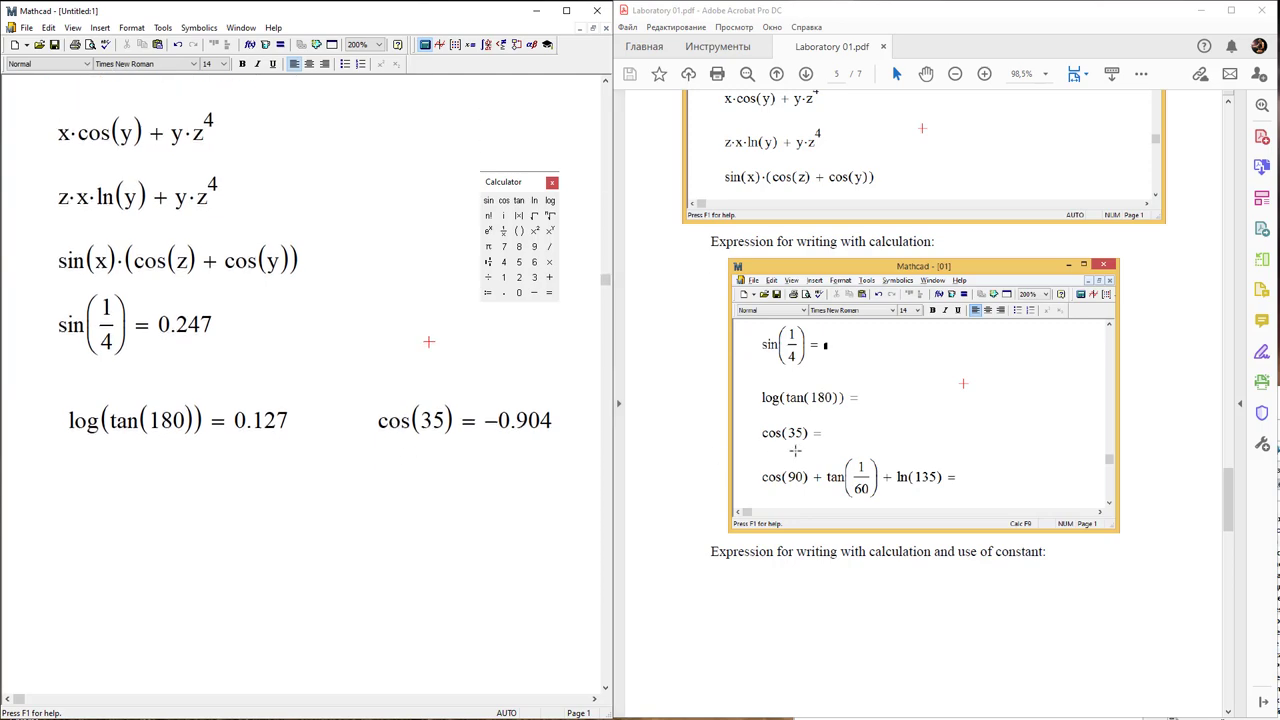
click(918, 450)
scroll(918, 450, down, 3)
scroll(920, 455, down, 5)
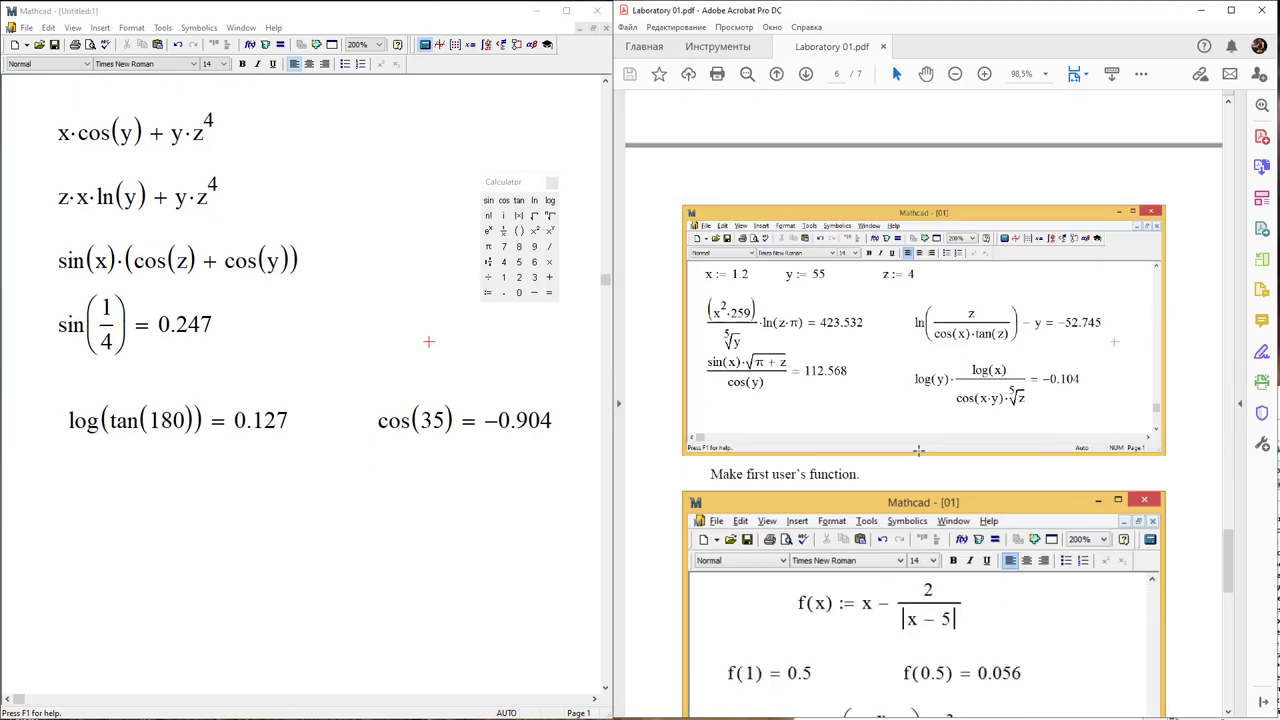
scroll(920, 455, down, 1)
click(386, 480)
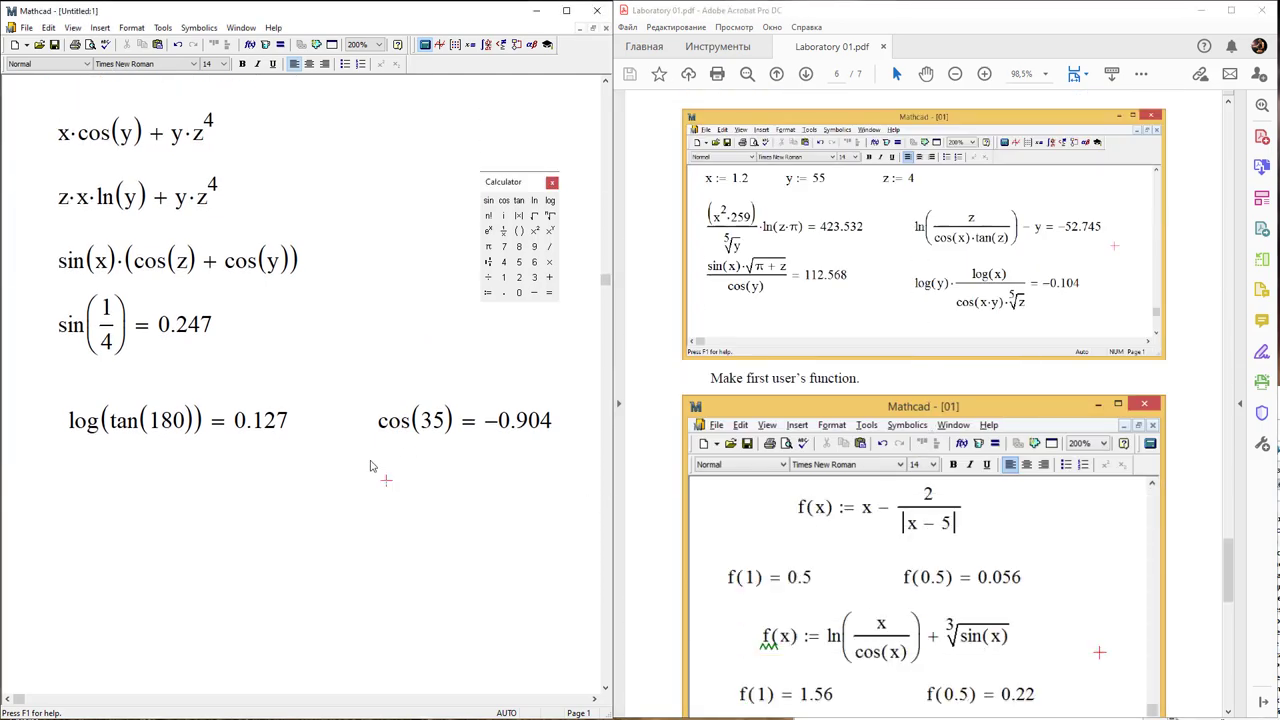
scroll(369, 462, down, 2)
scroll(369, 462, down, 1)
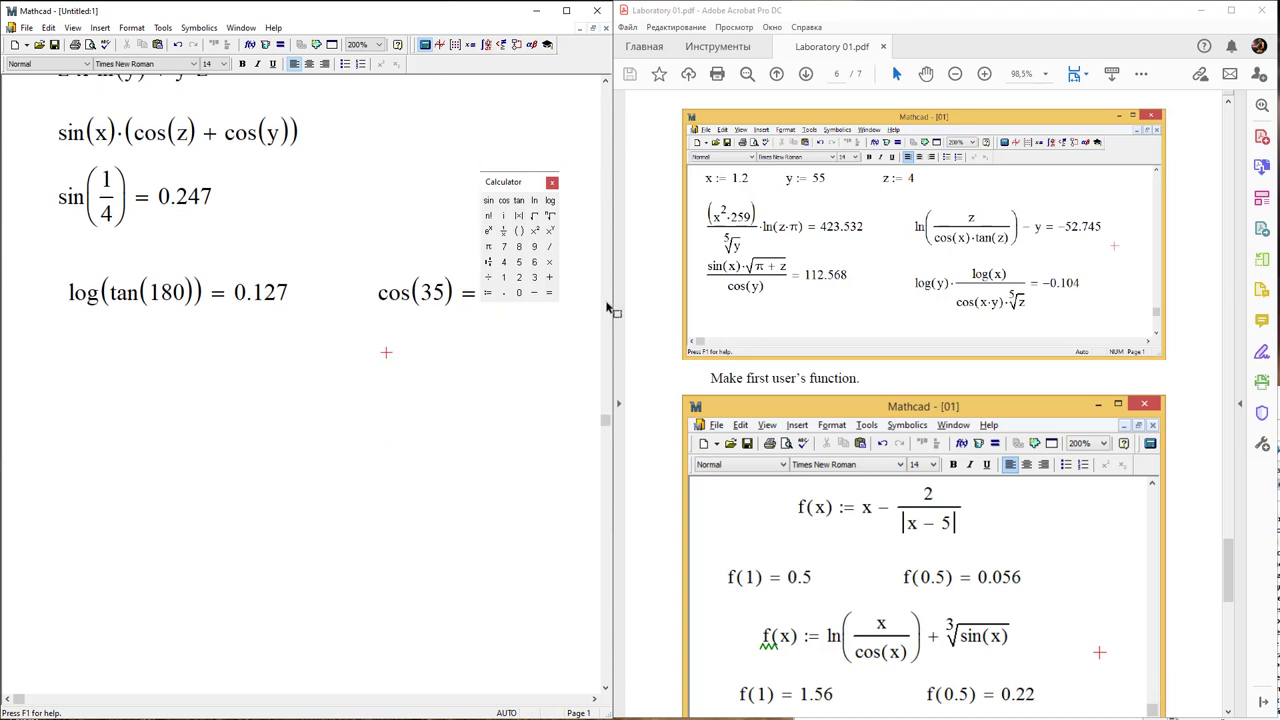
Define x := 1.2, y := 55 and z := 4 in one row and select them together.
click(62, 378)
text(x)
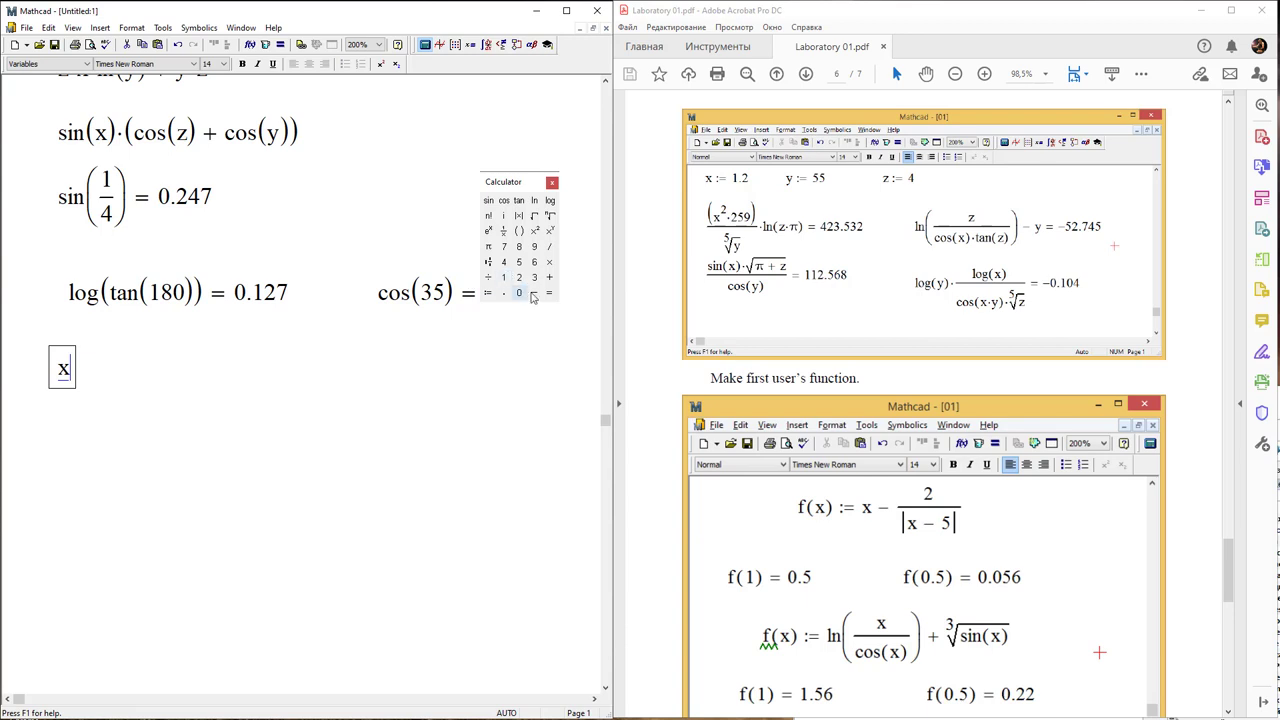
click(488, 293)
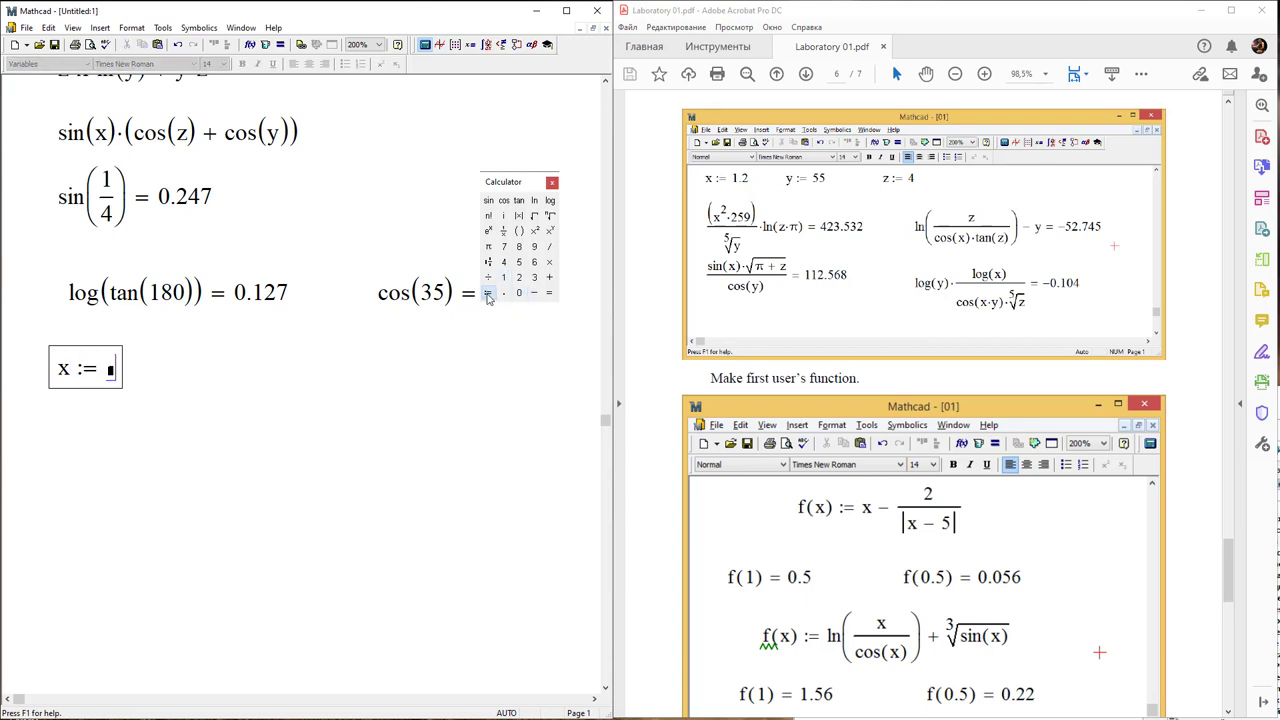
text(1.)
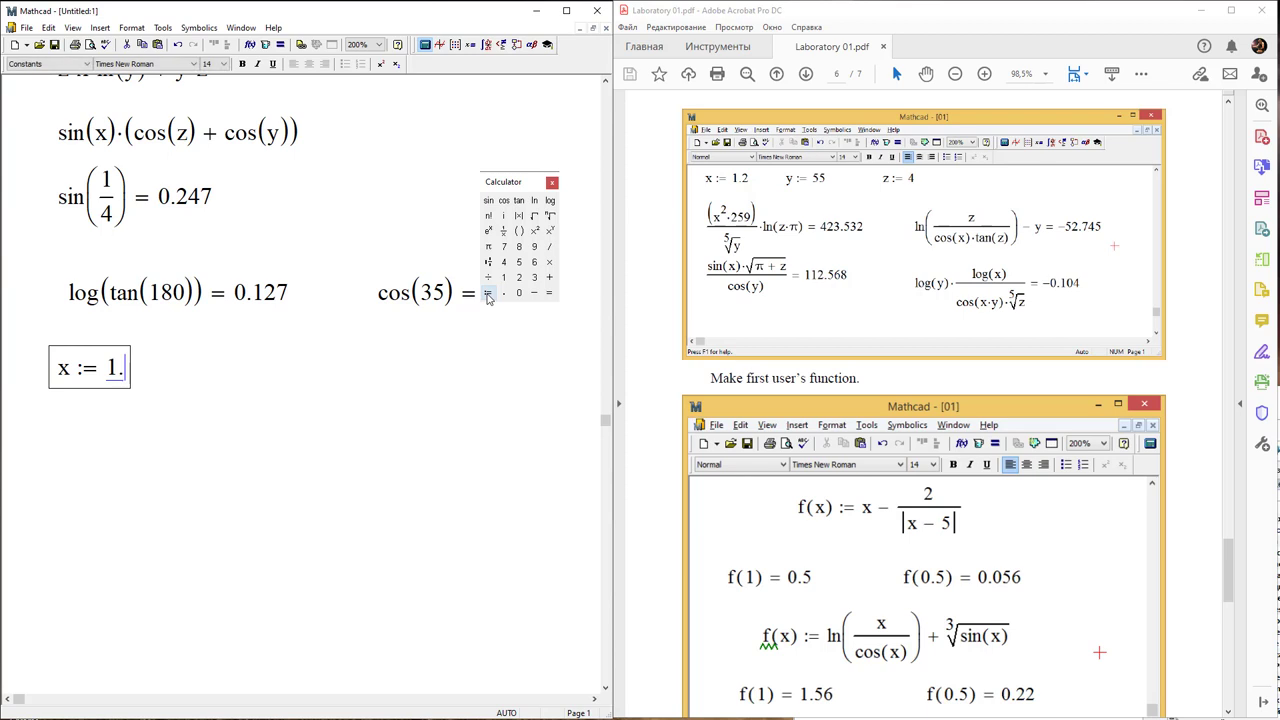
text(2)
key(Return)
text(y)
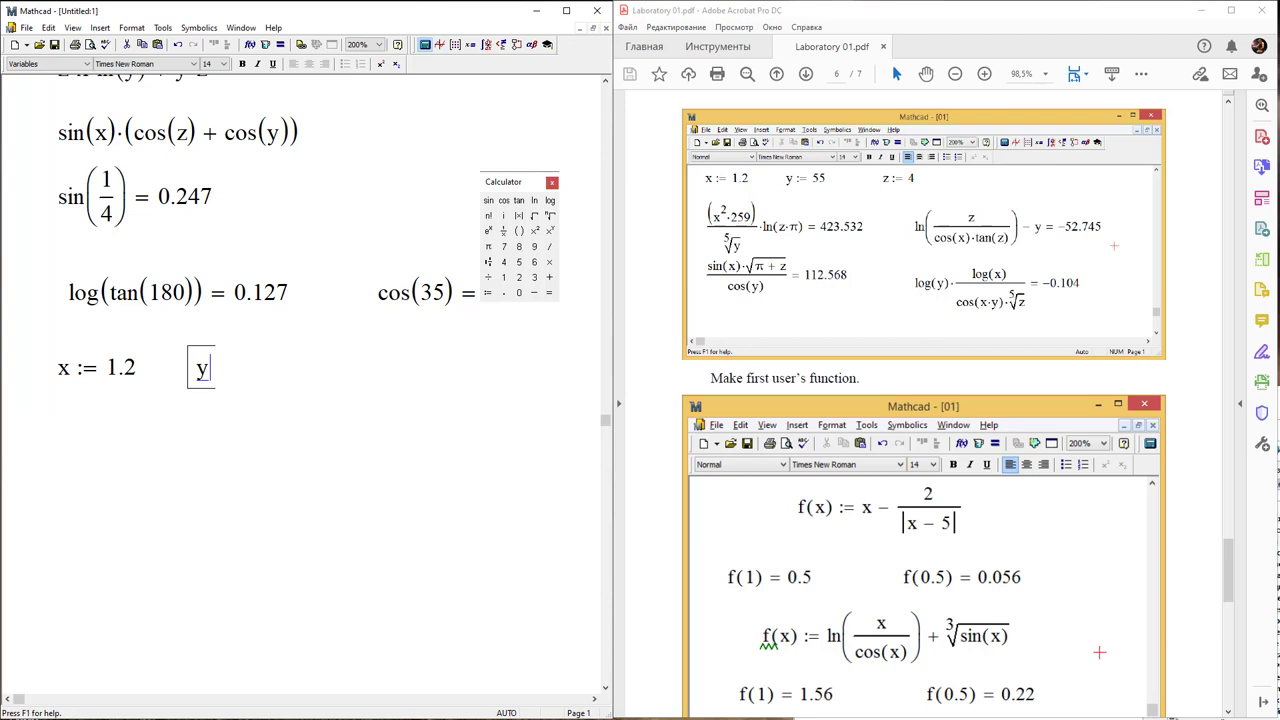
text( := )
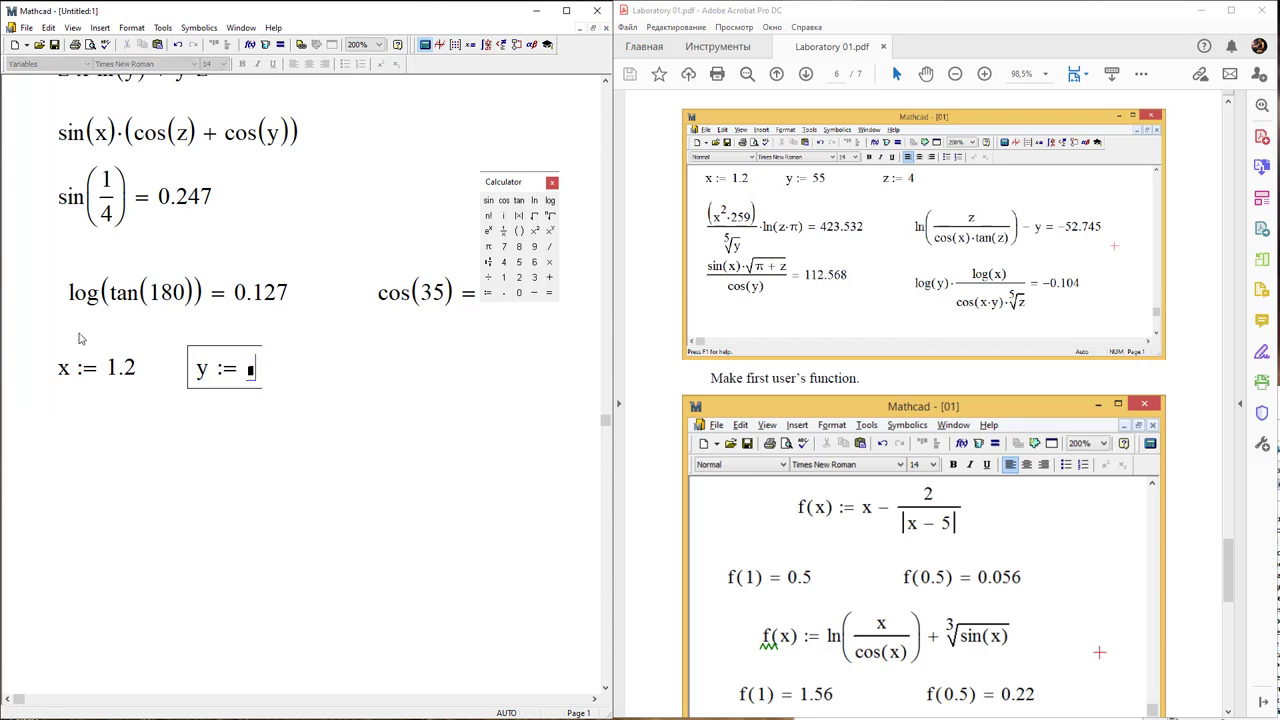
text(55)
key(Tab)
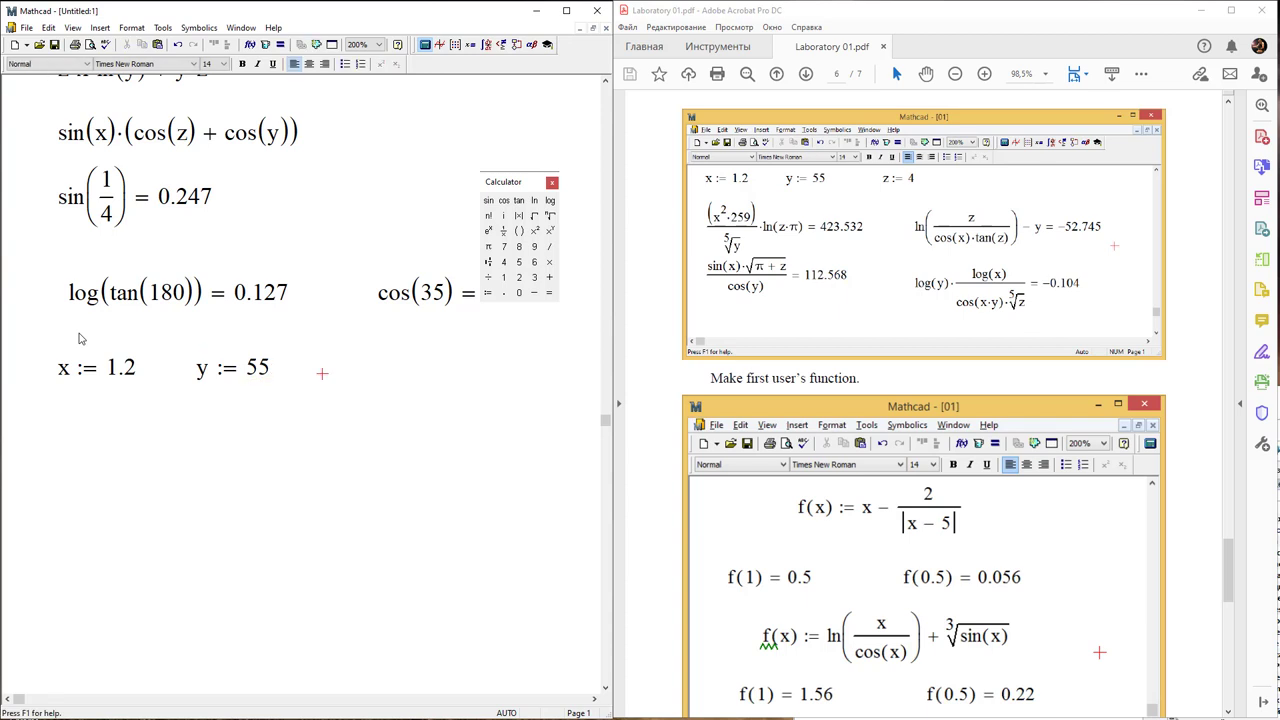
text(z := )
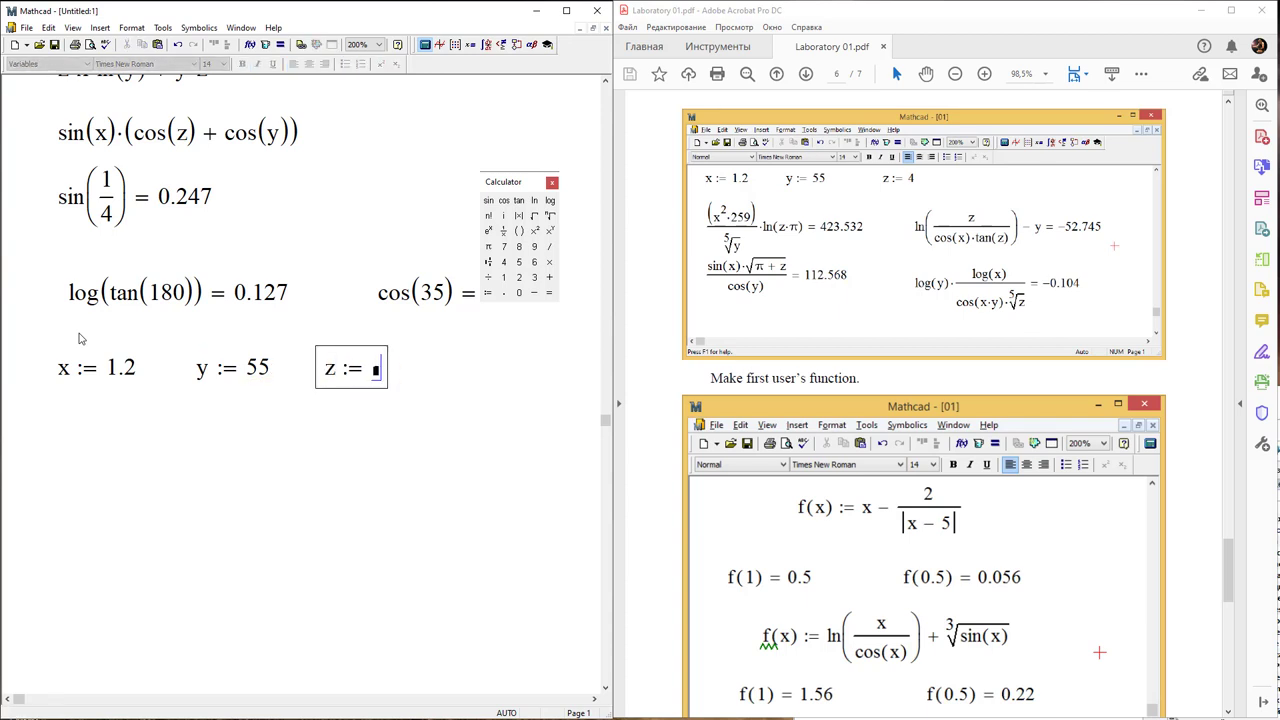
text(4)
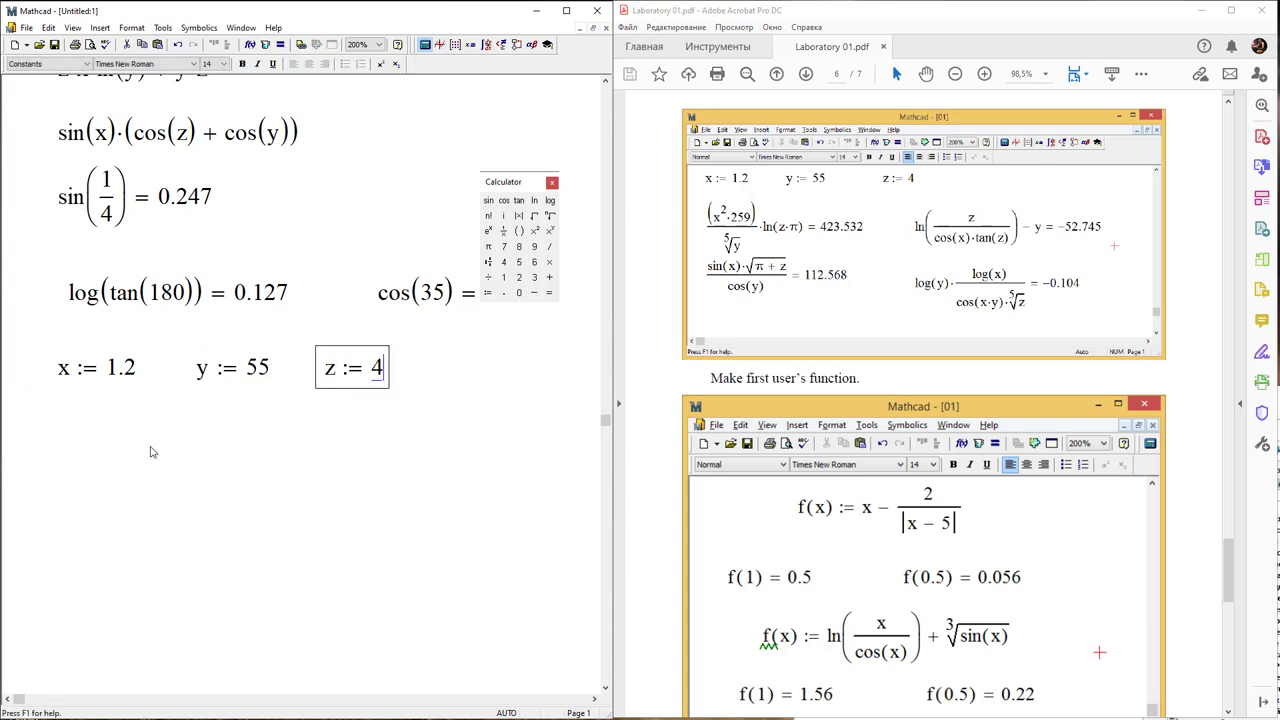
mouse_move(439, 398)
mouse_down()
mouse_move(120, 387)
mouse_move(108, 366)
mouse_up()
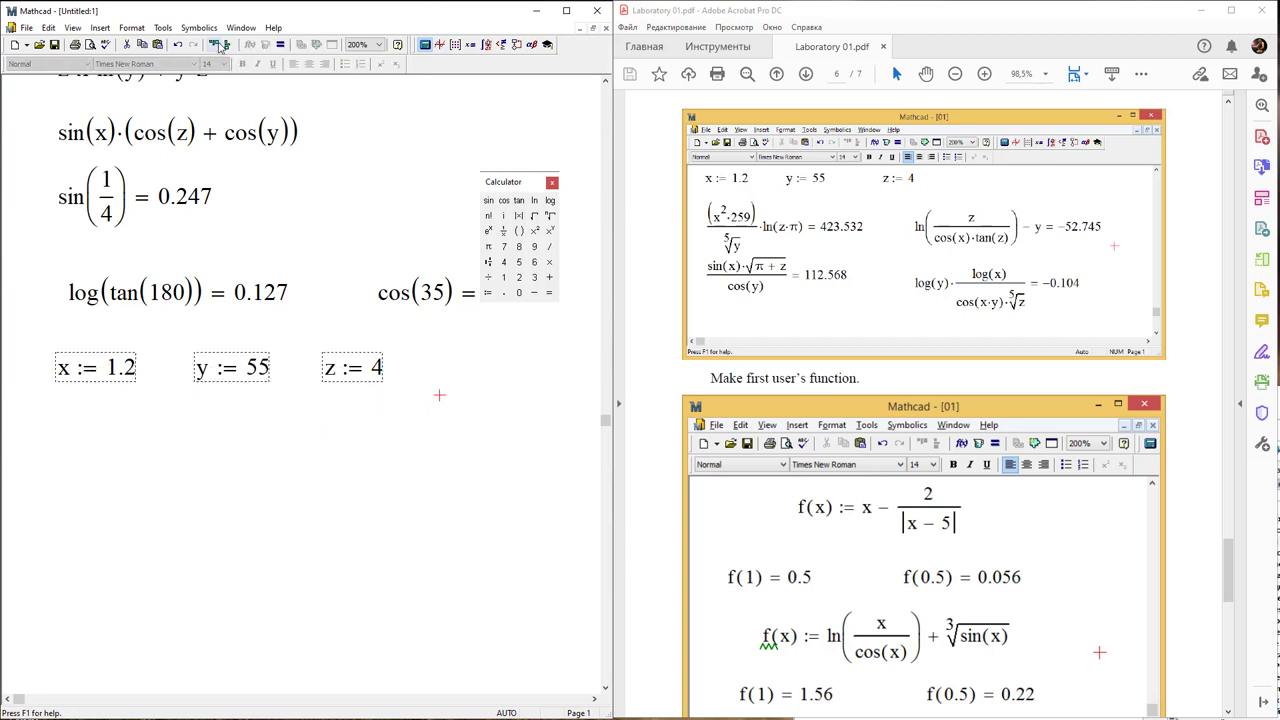
Build the fraction x²·259 over the fifth root of y below the definitions.
click(90, 450)
text(/)
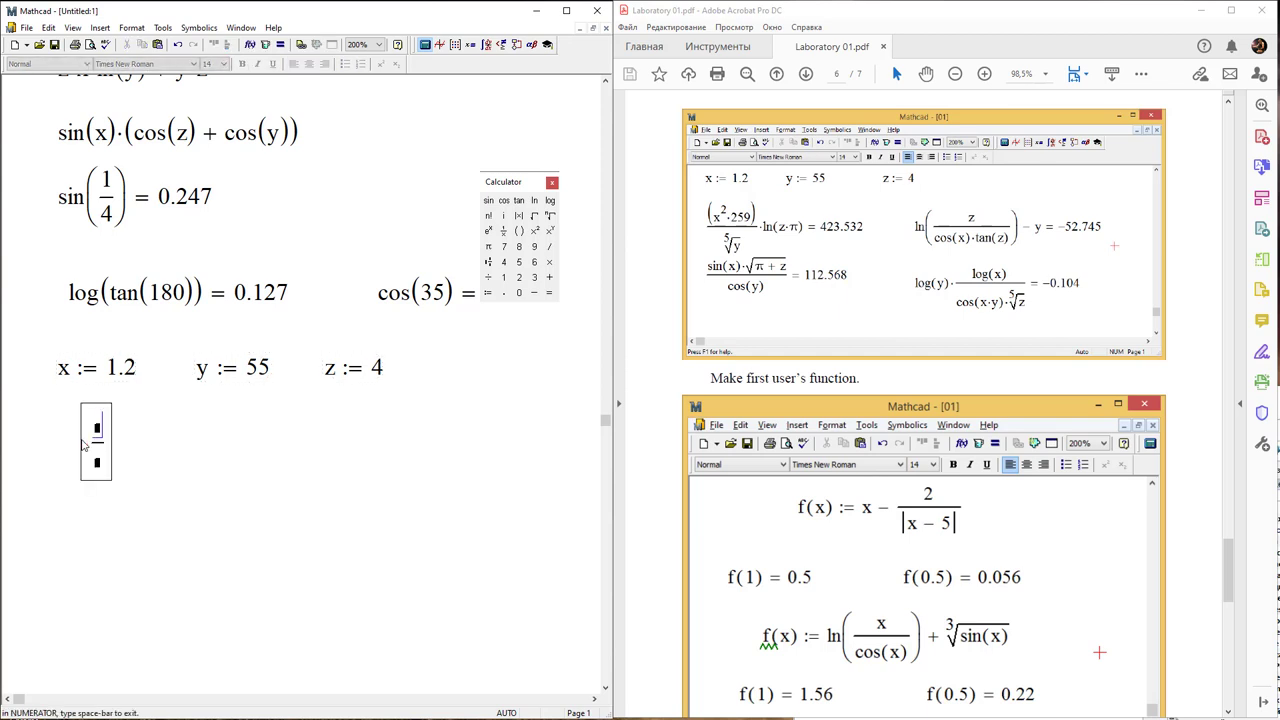
text(()
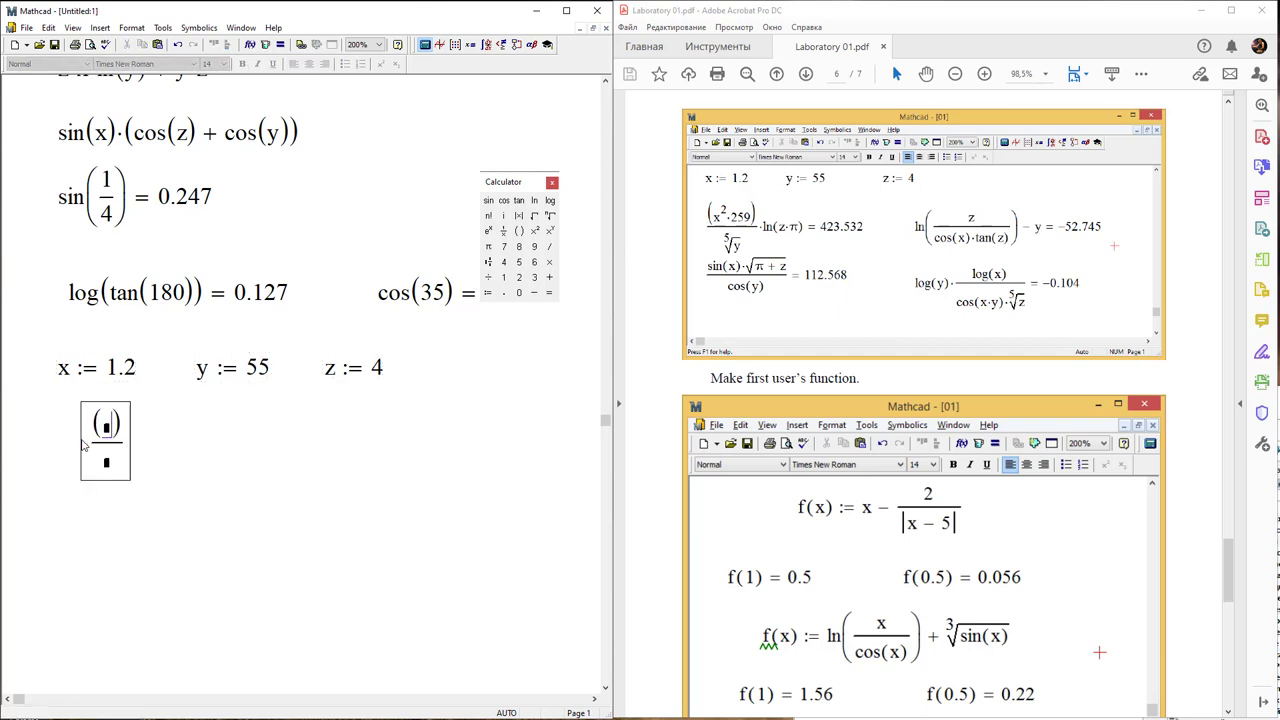
text(x^2)
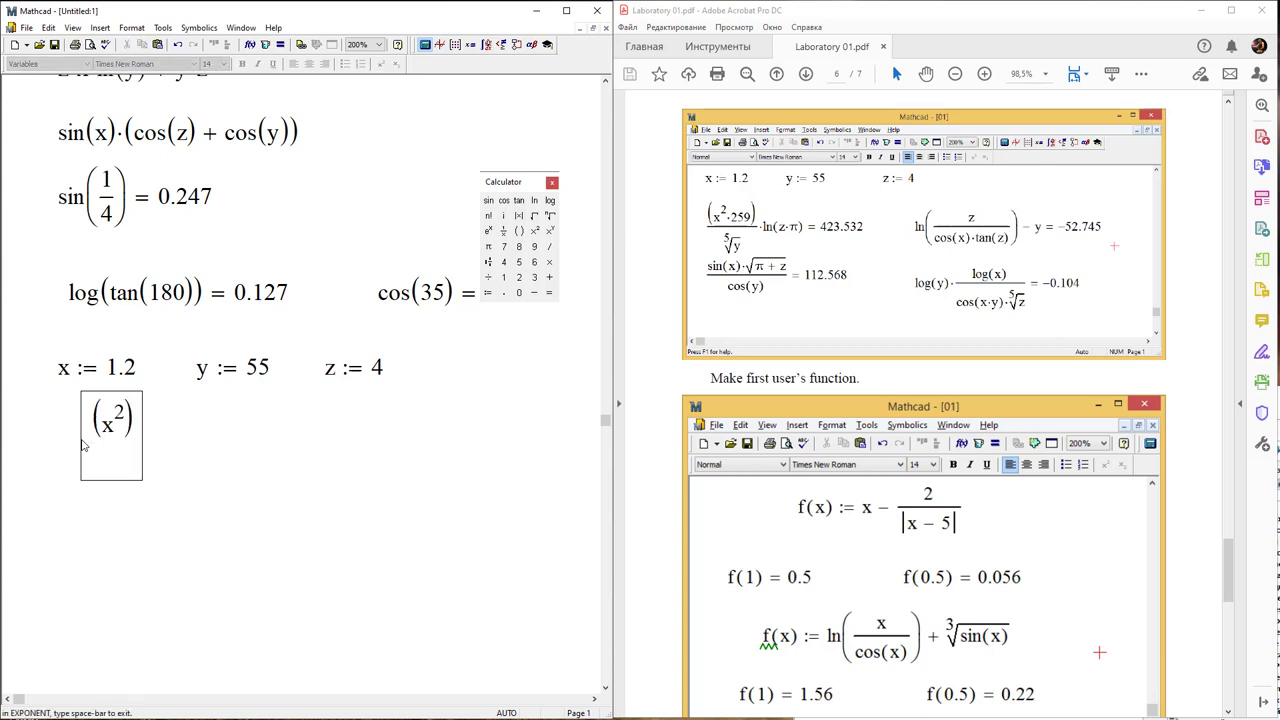
key(space)
text(*2)
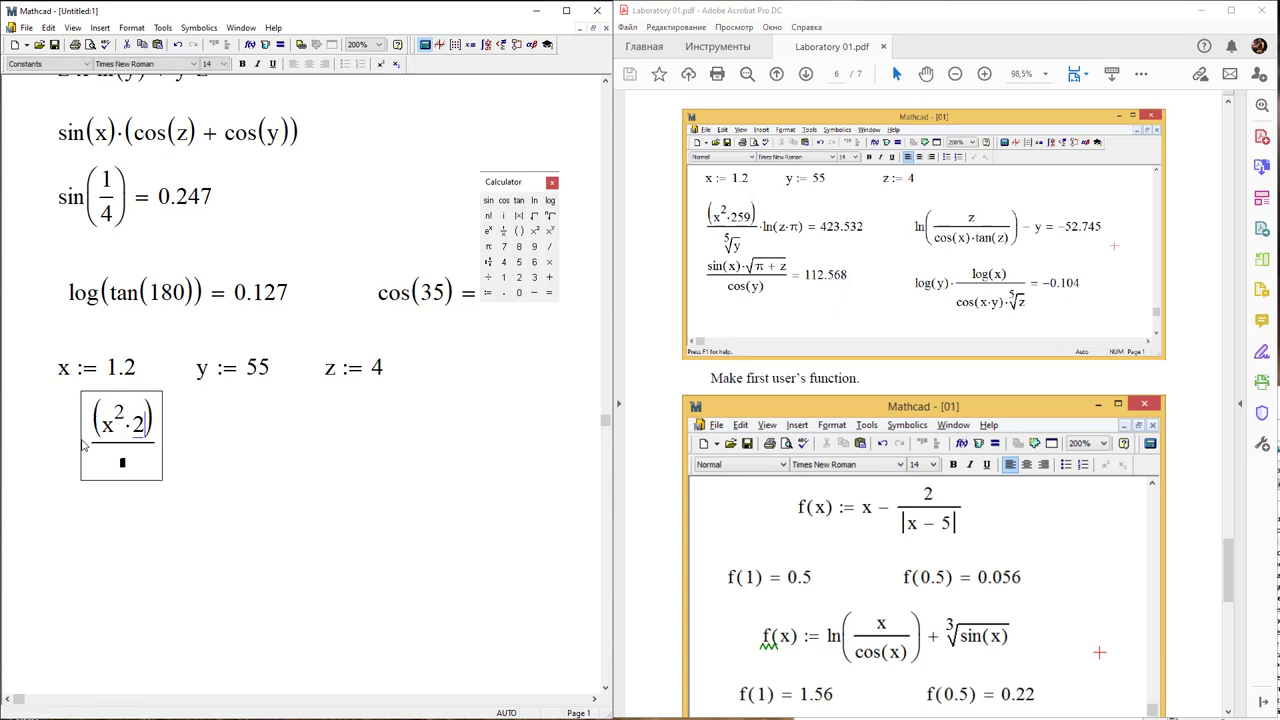
text(59)
key(Tab)
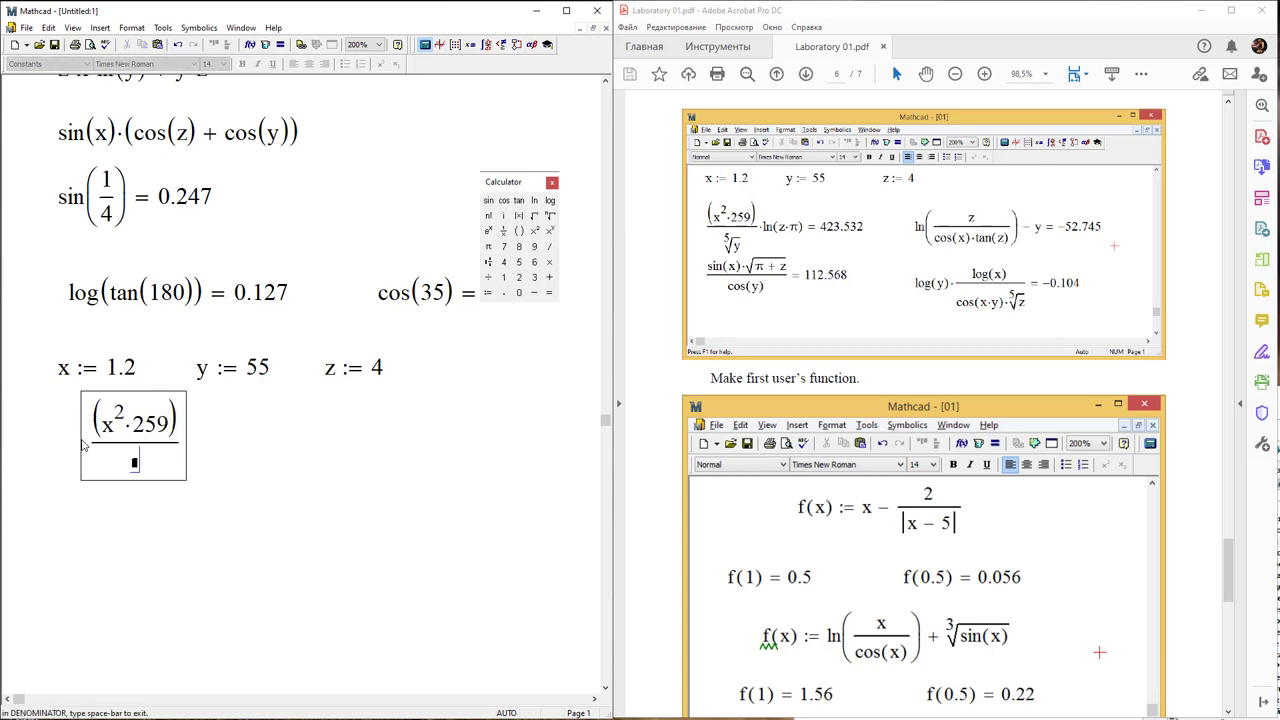
key(ctrl+backslash)
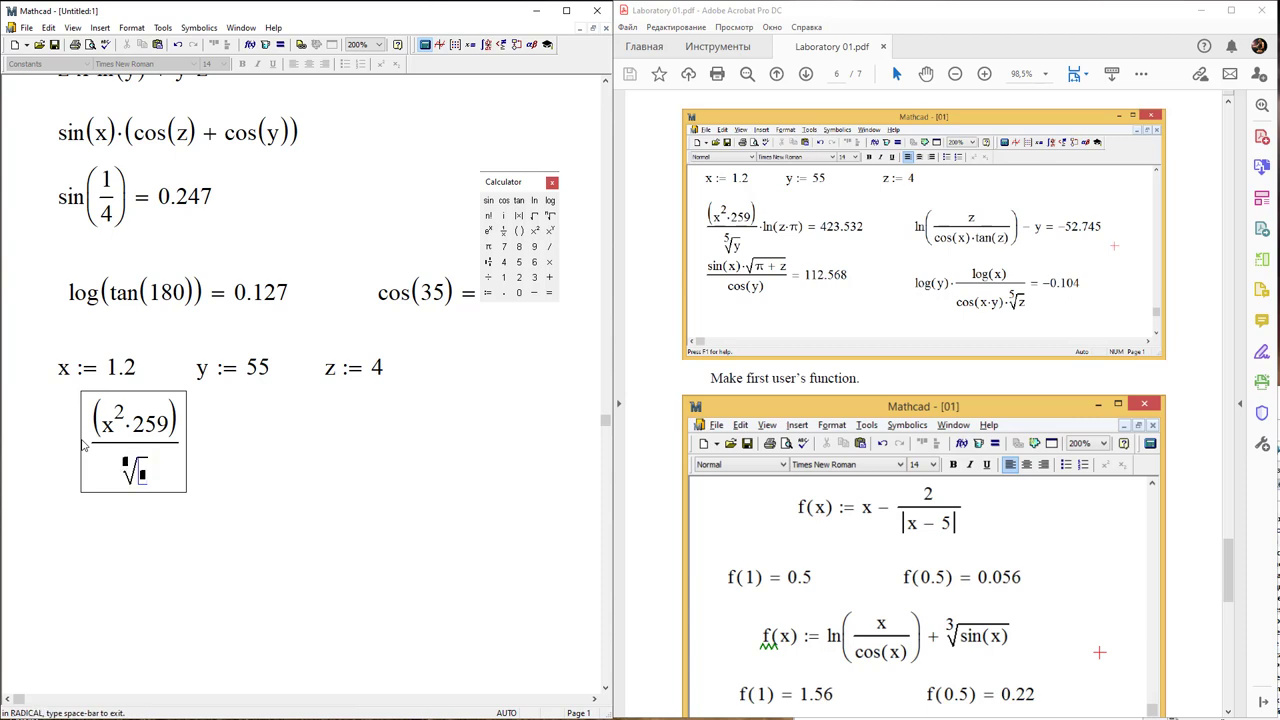
text(y)
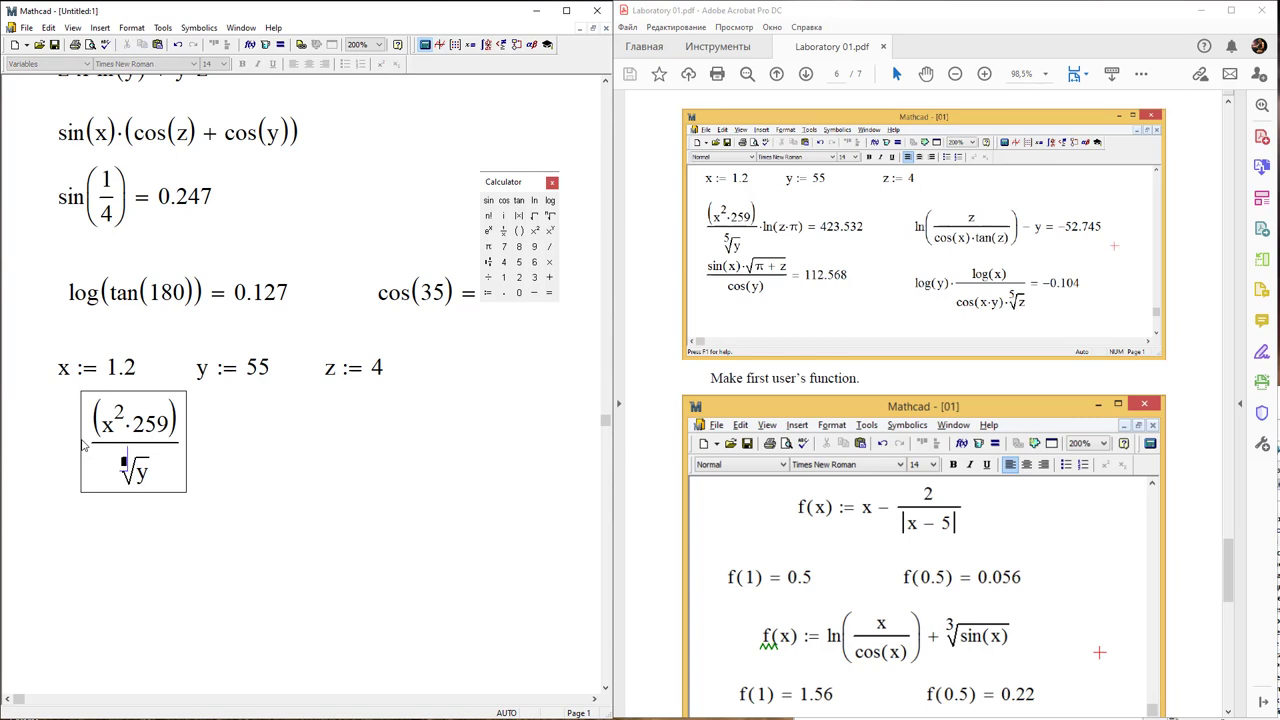
text(5)
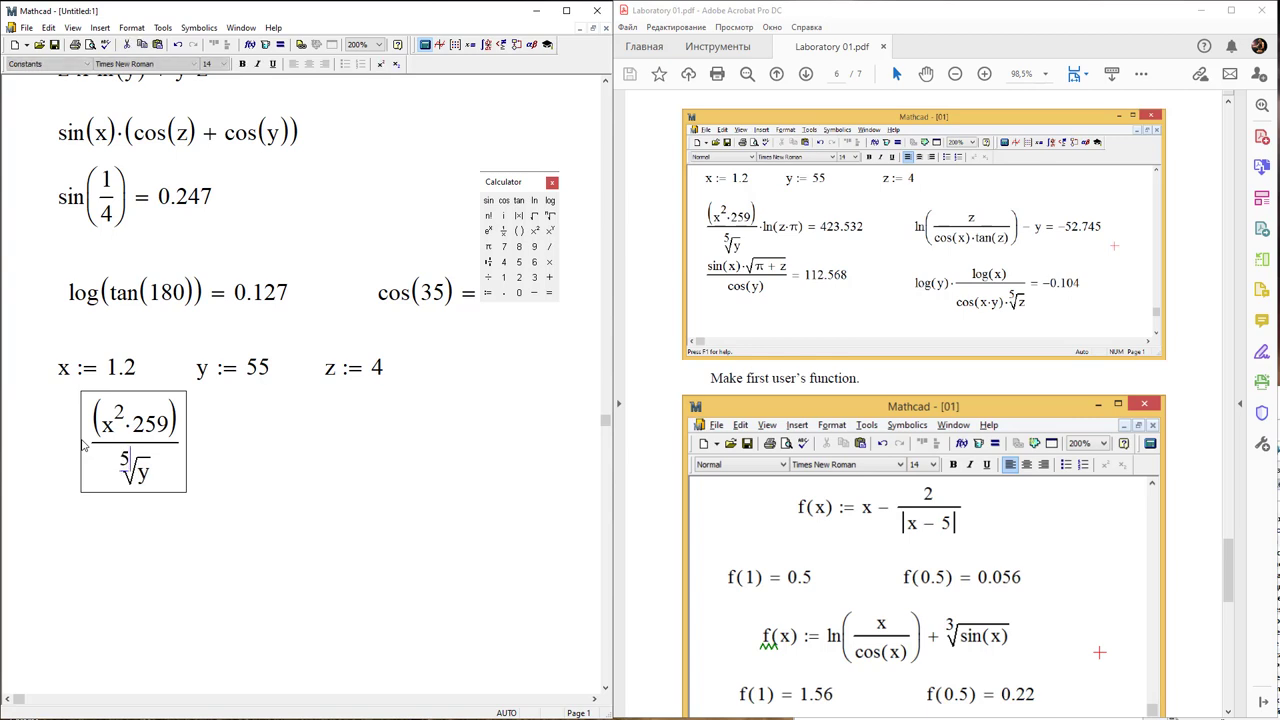
key(space)
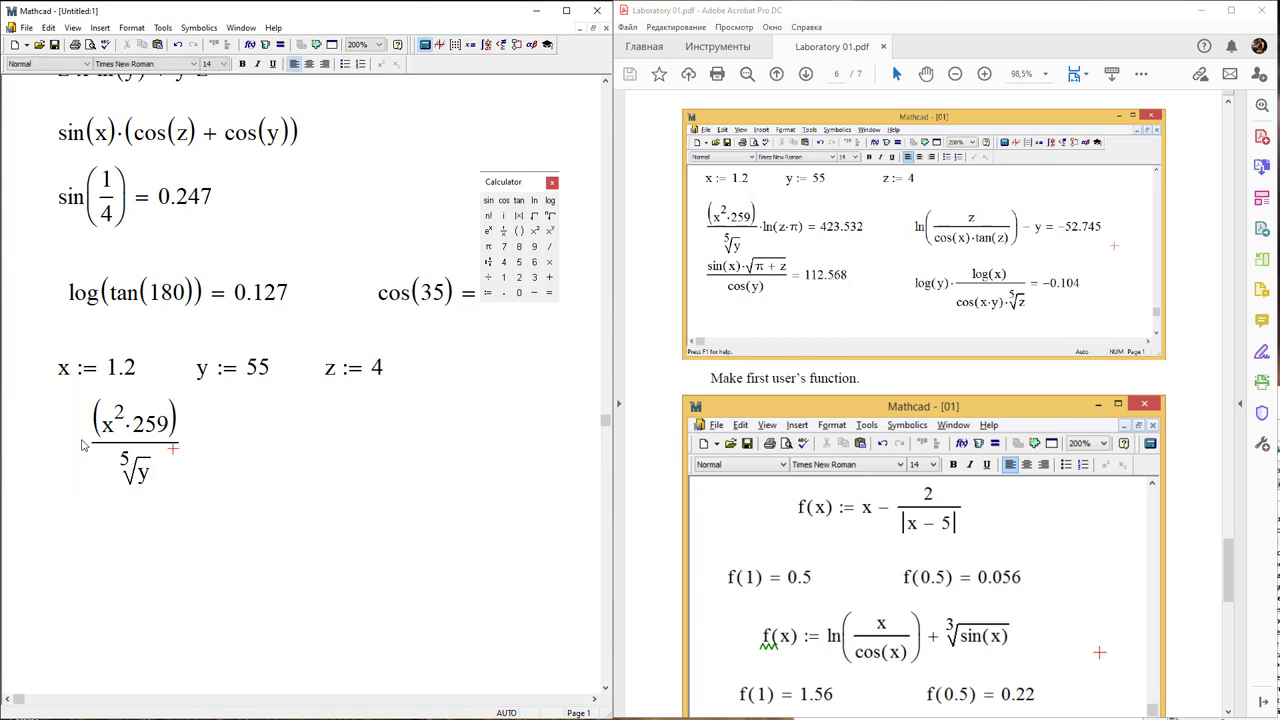
key(space)
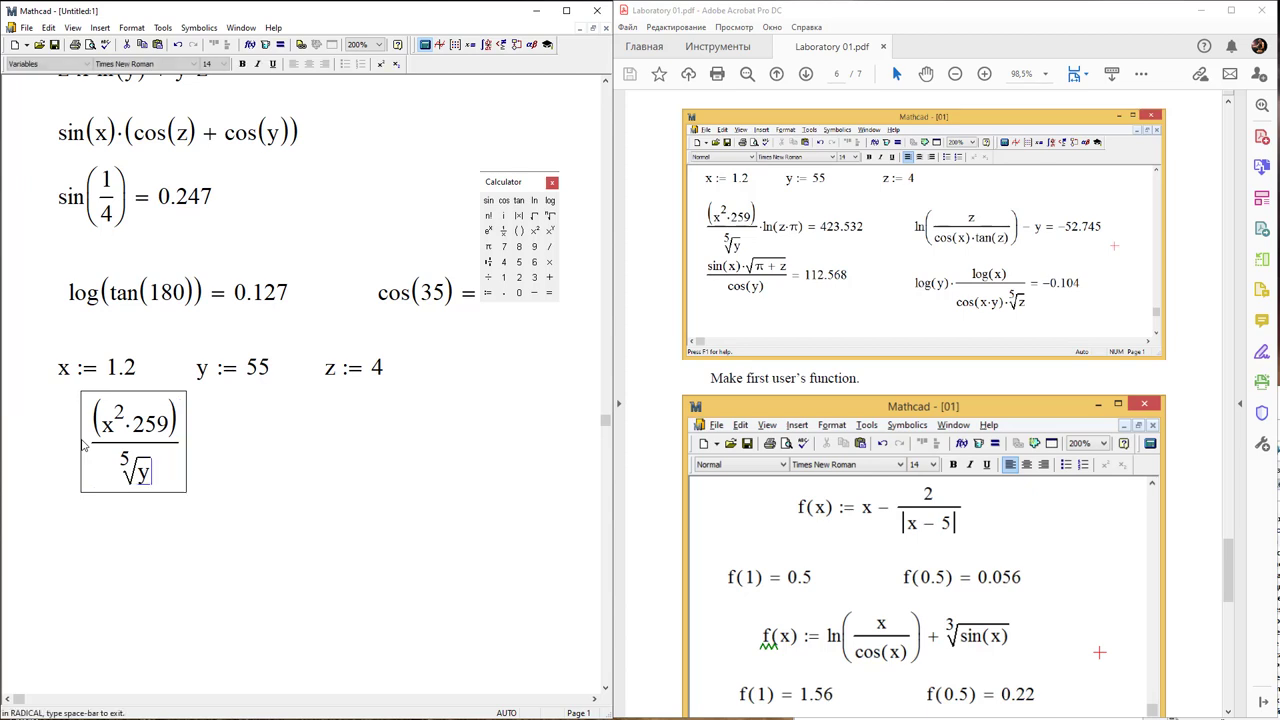
key(ctrl+z)
key(ctrl+y)
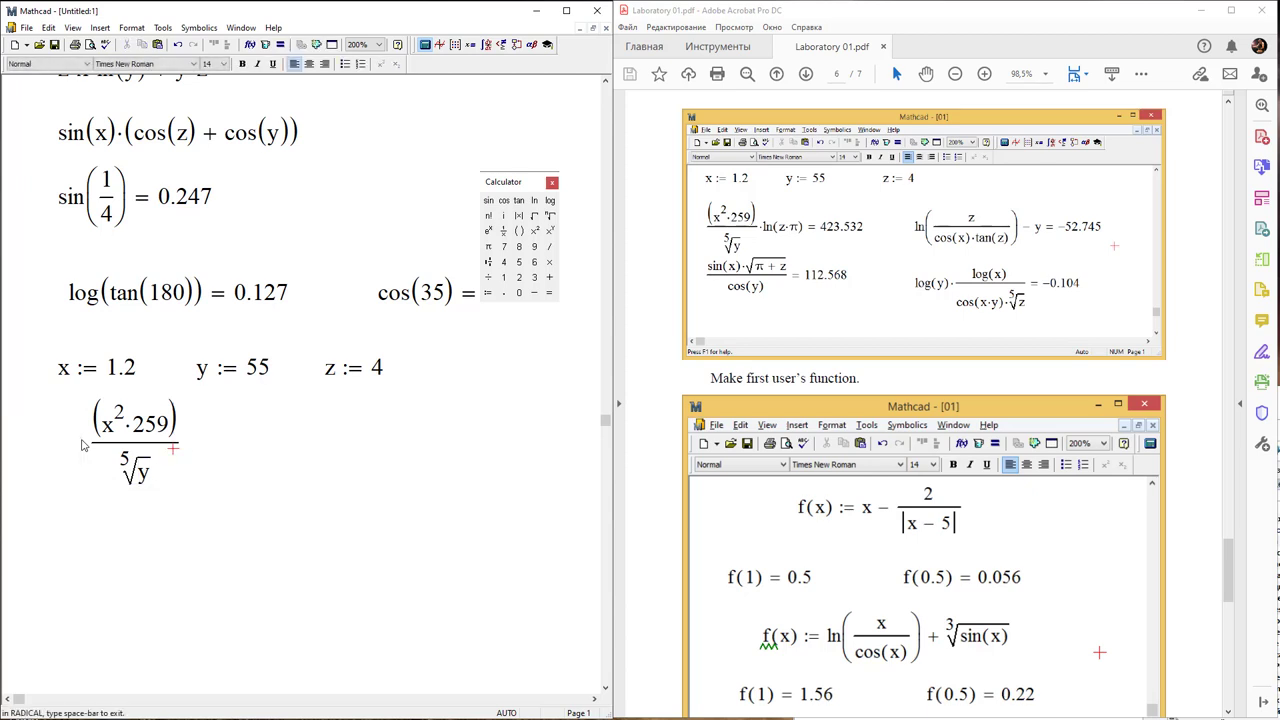
key(space)
key(space)
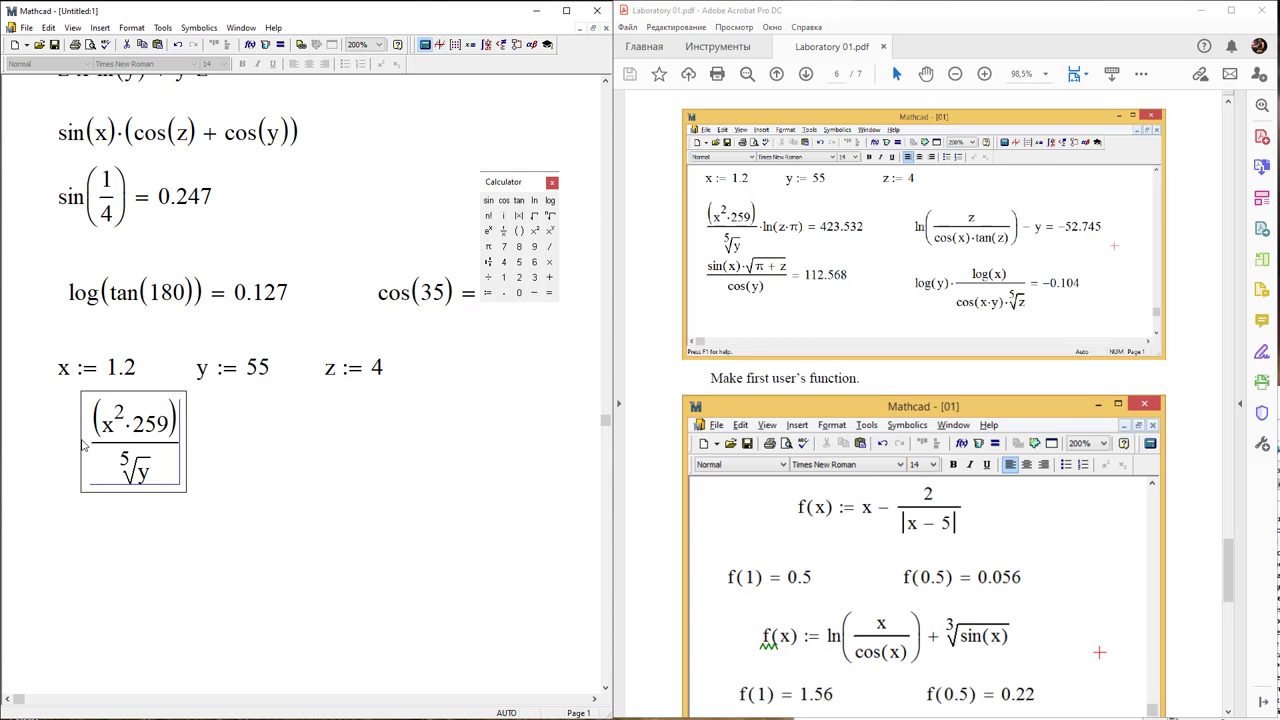
Multiply the fraction by ln(zπ) and evaluate the product to 423.532.
text(*)
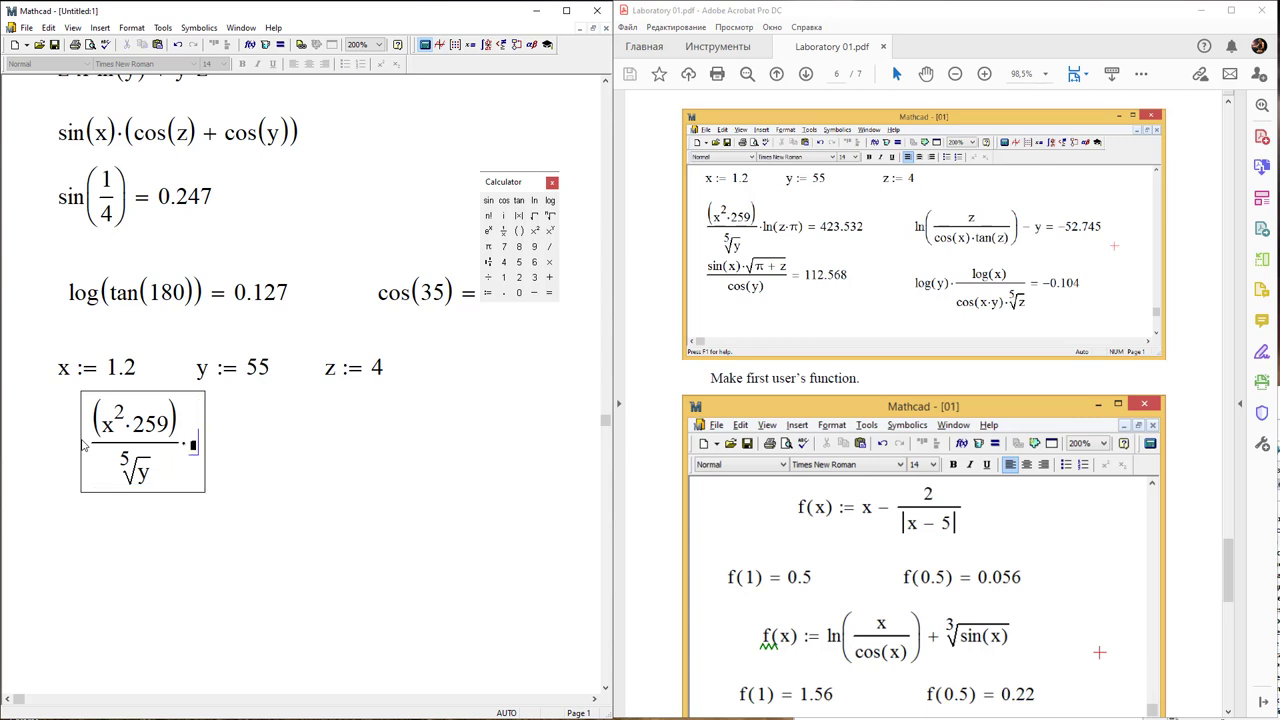
text(ln(z)
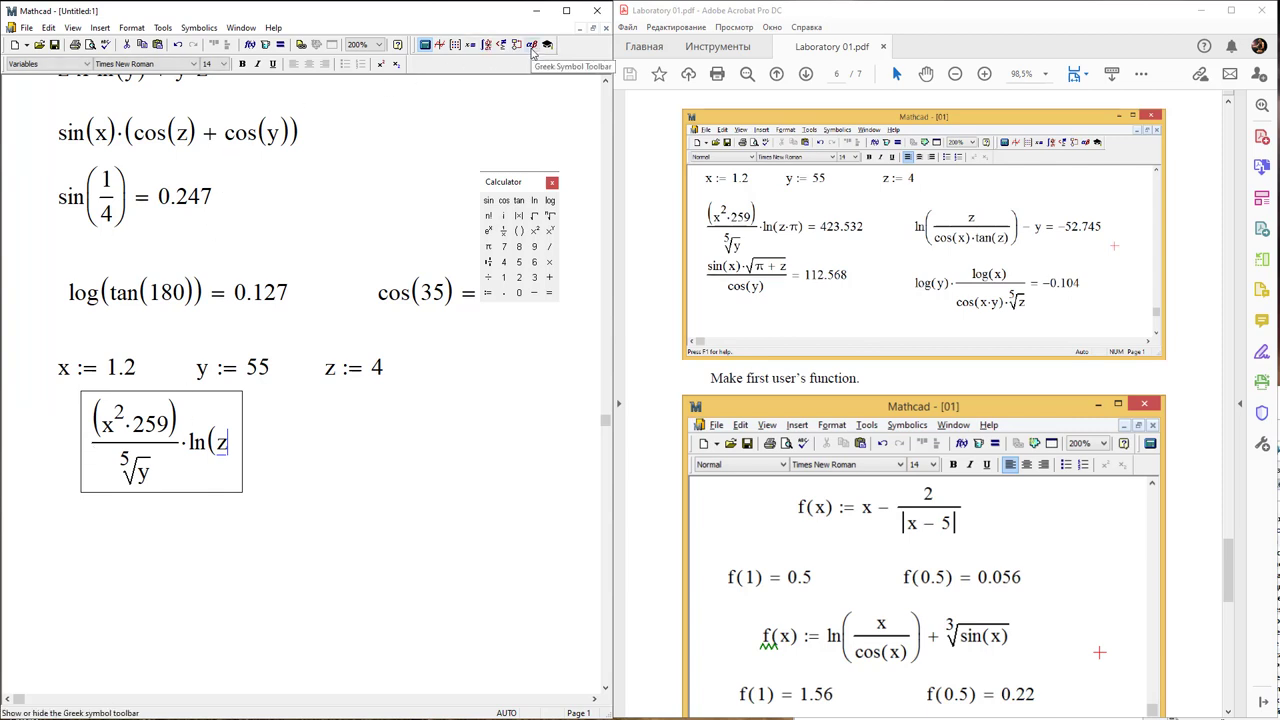
click(532, 44)
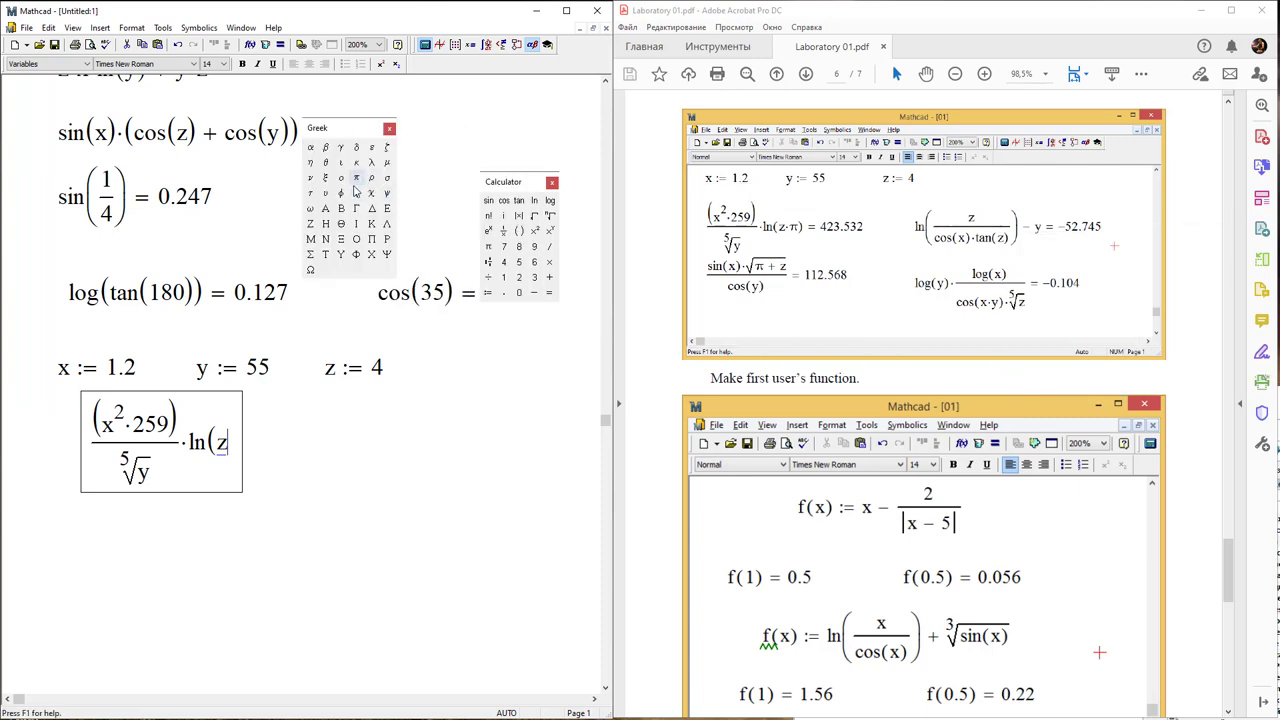
click(356, 179)
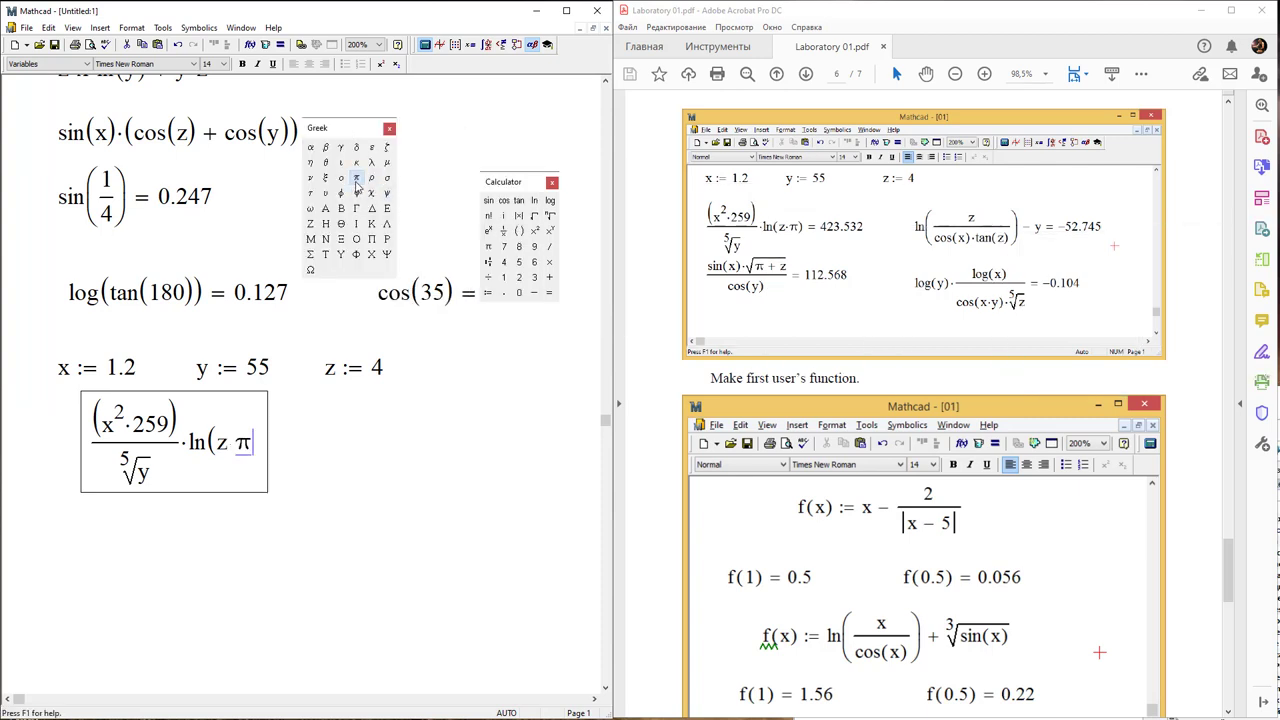
text() )
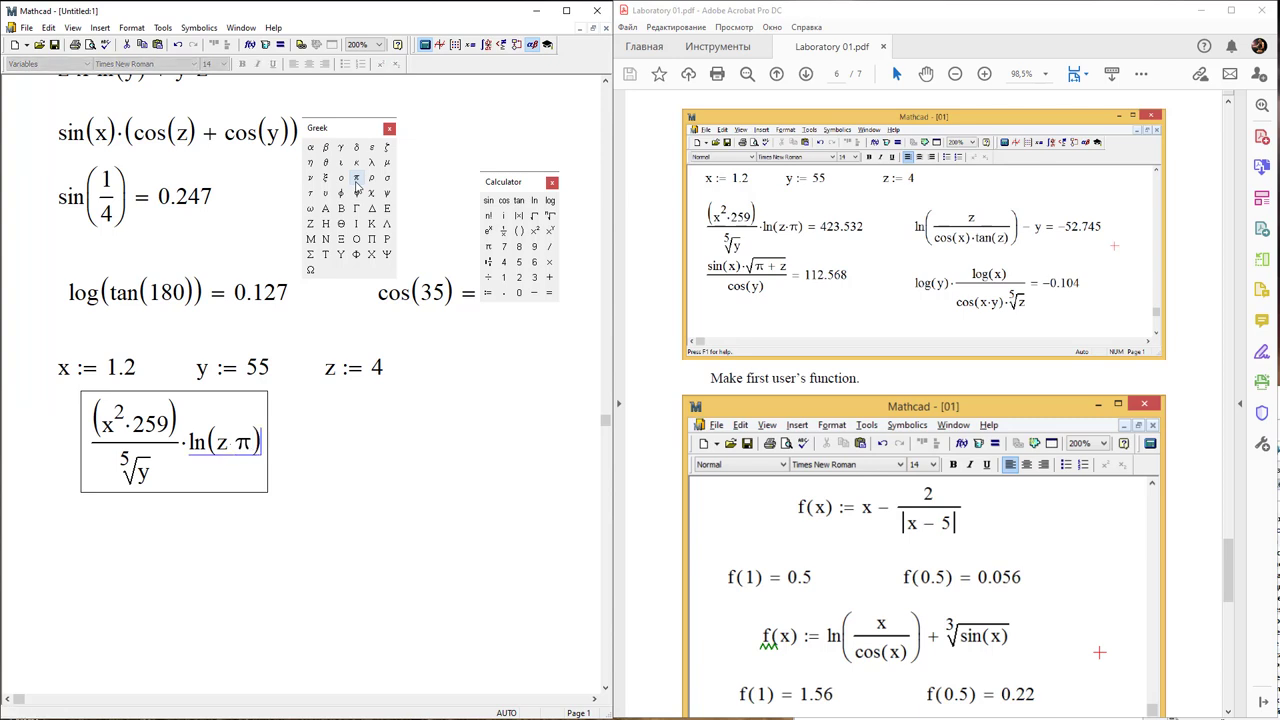
text(= 423.532)
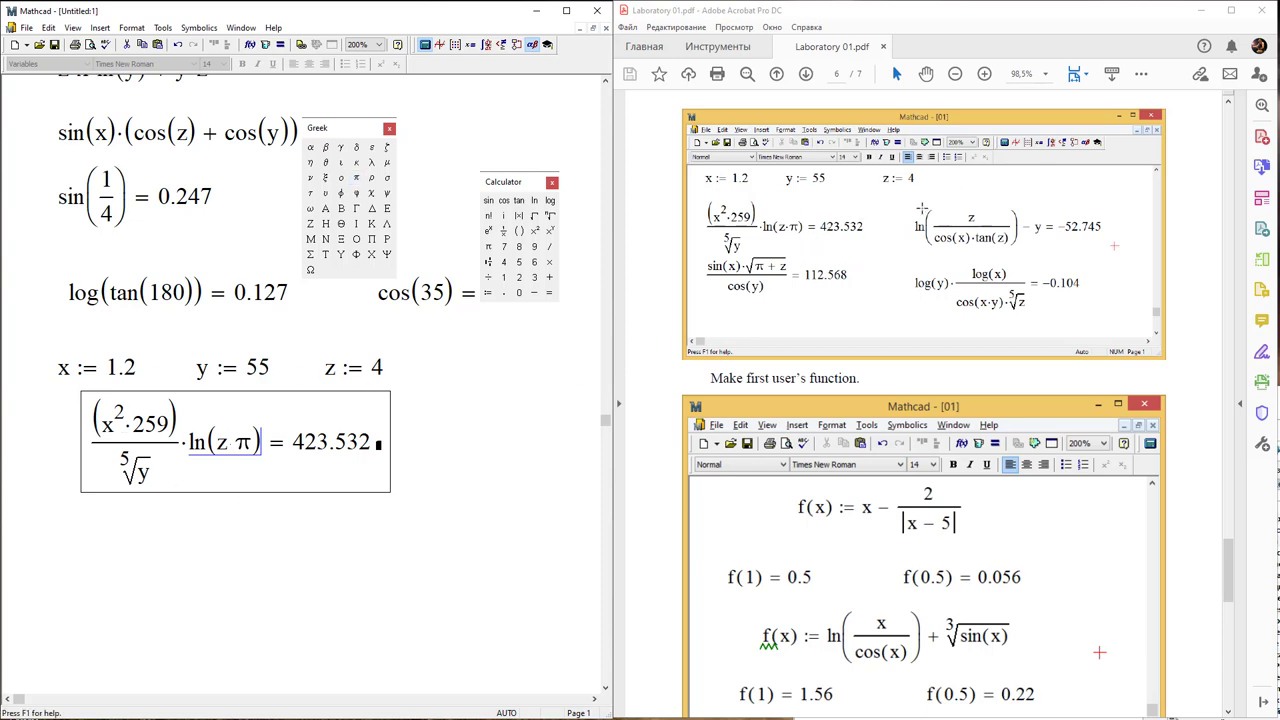
scroll(780, 236, up, 1)
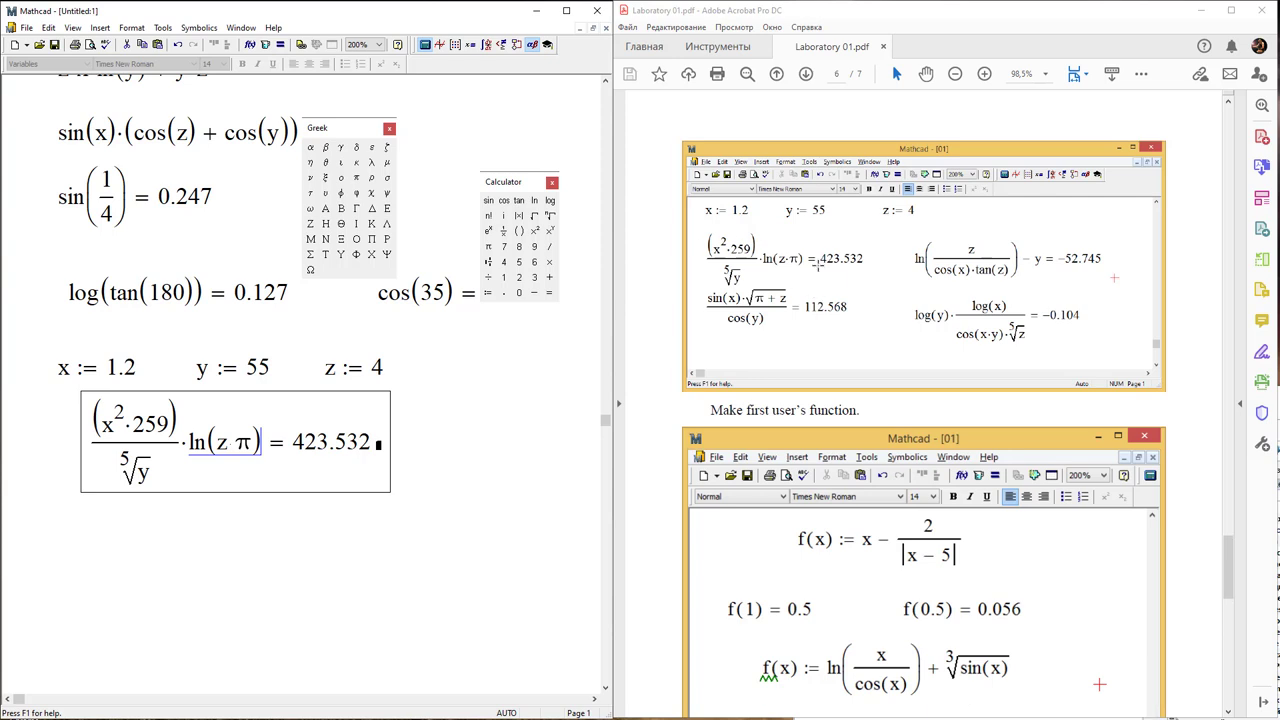
scroll(333, 415, down, 1)
scroll(333, 415, down, 2)
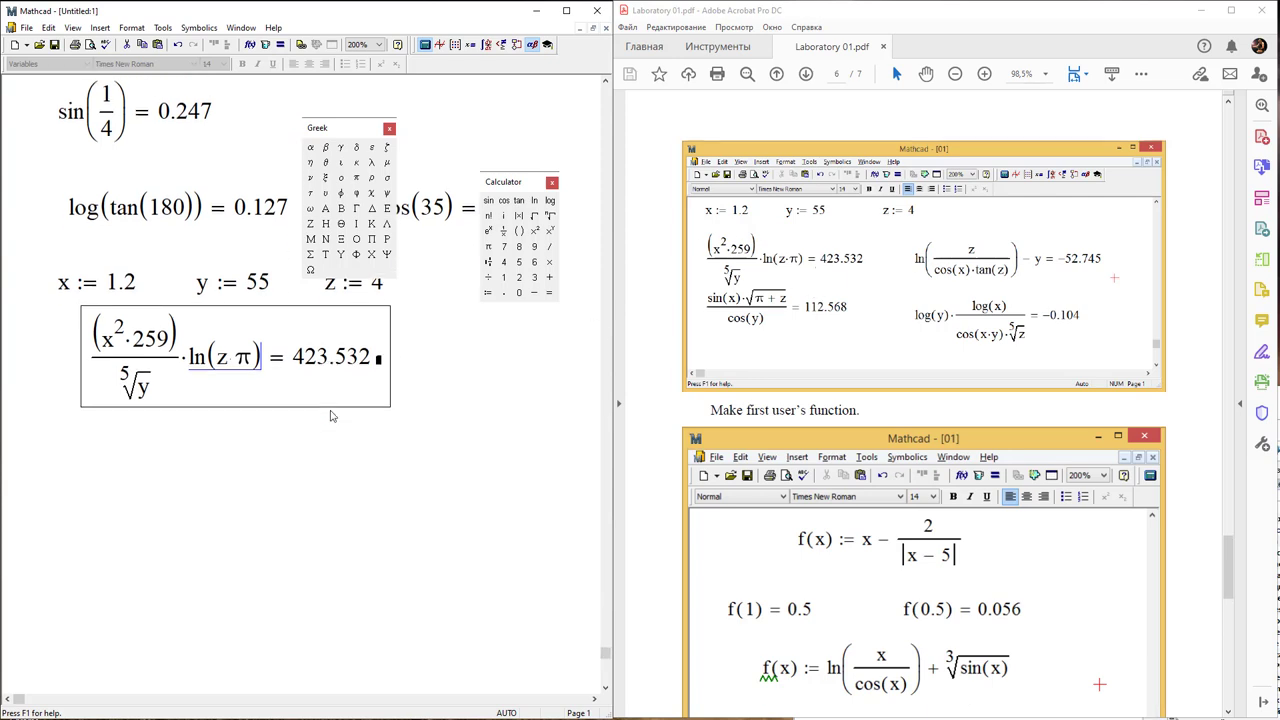
Define f(x) := x − 2/(x − 5) and start an f(1) = evaluation below it.
click(46, 484)
text(f)
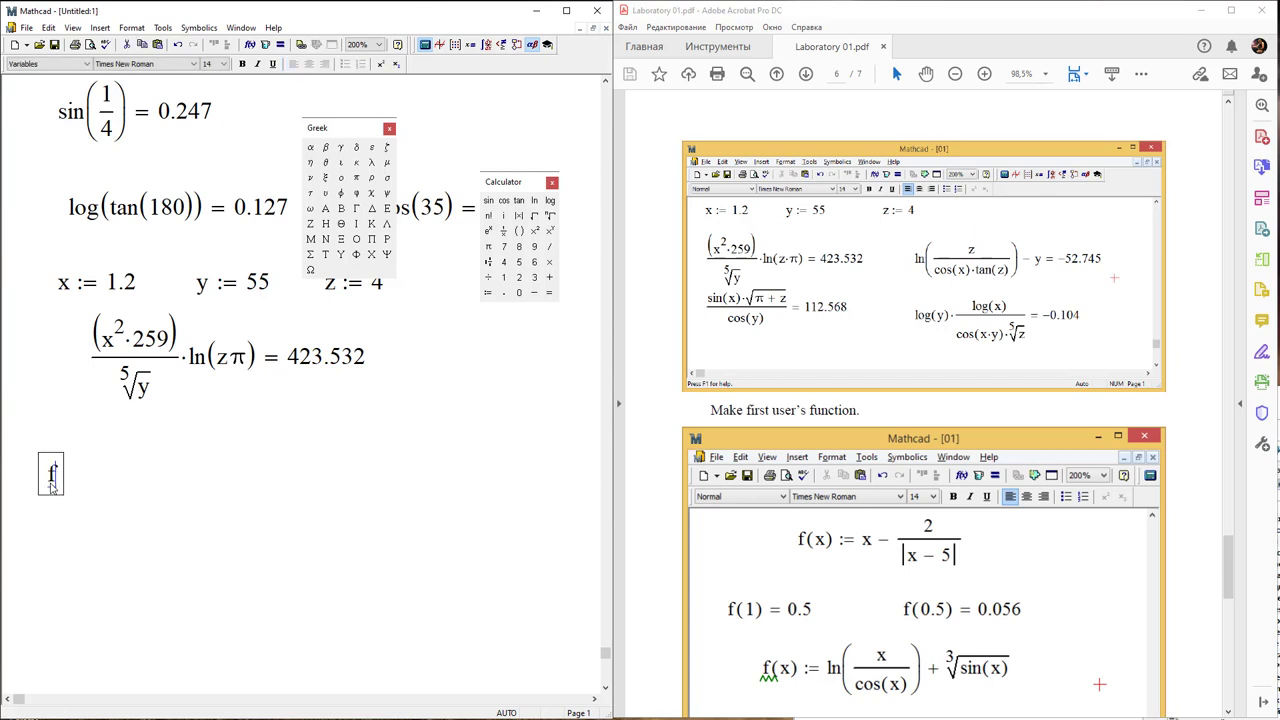
text((x))
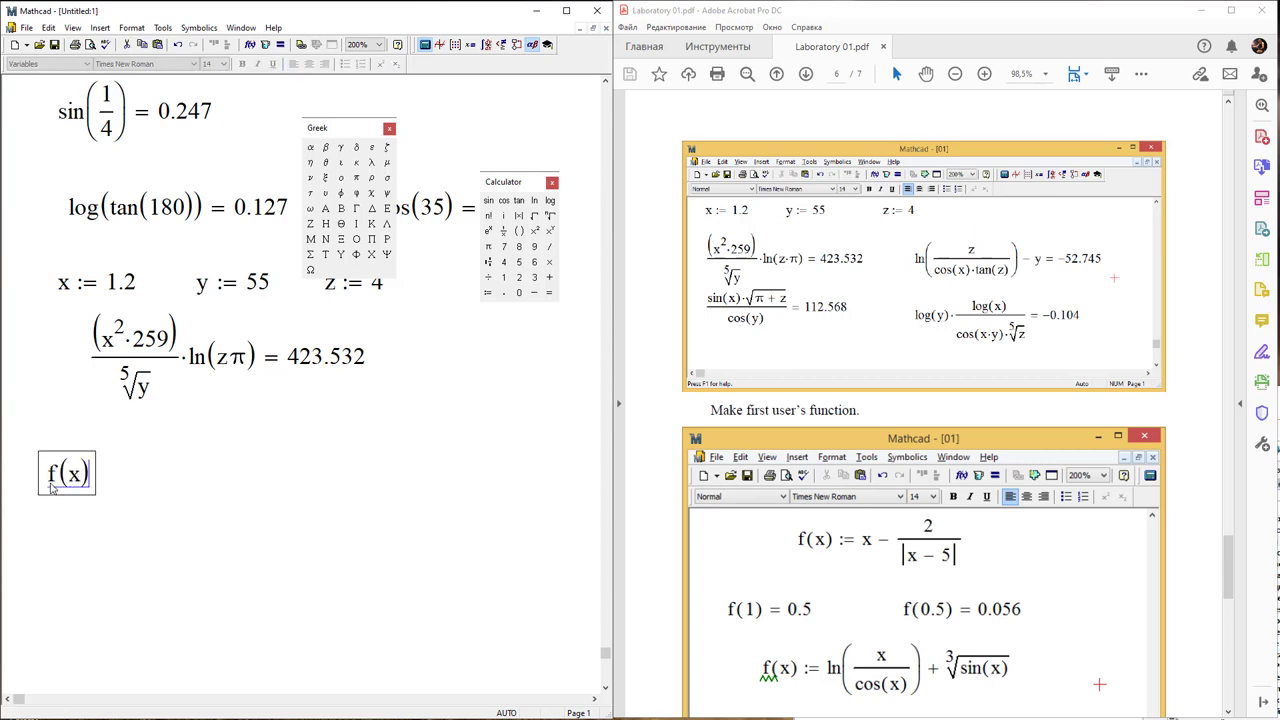
text( :=)
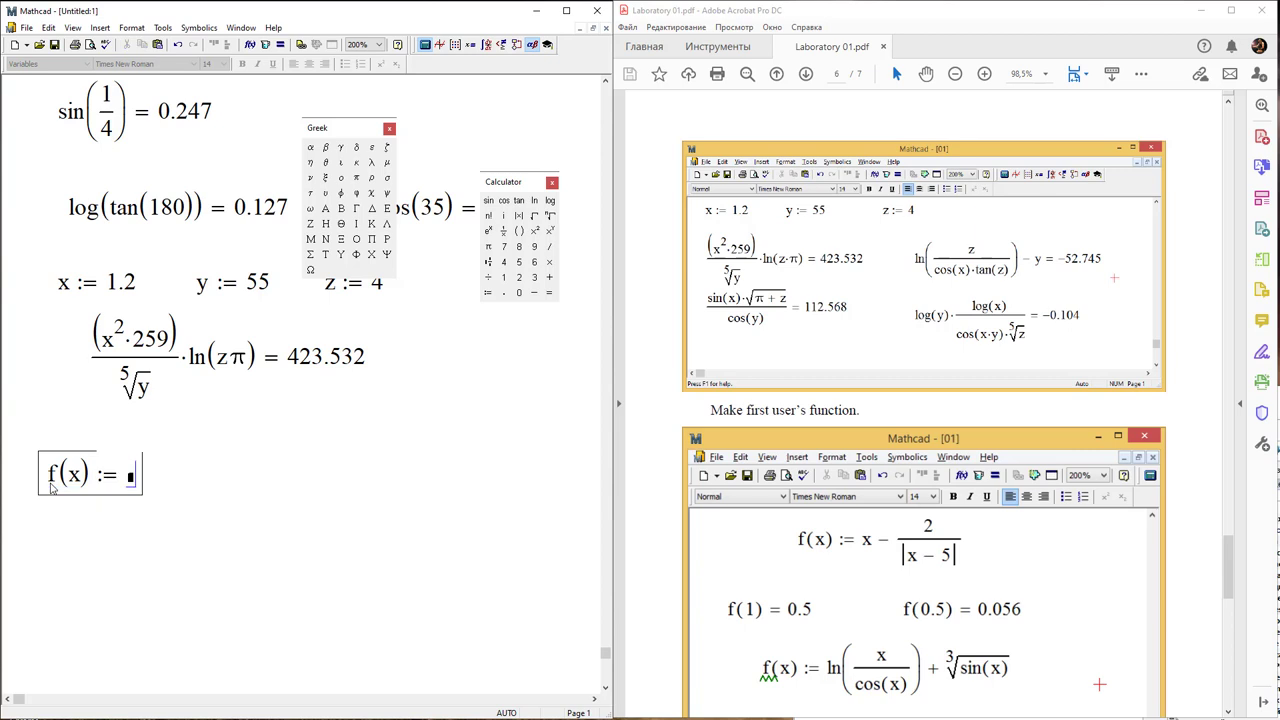
text(x-)
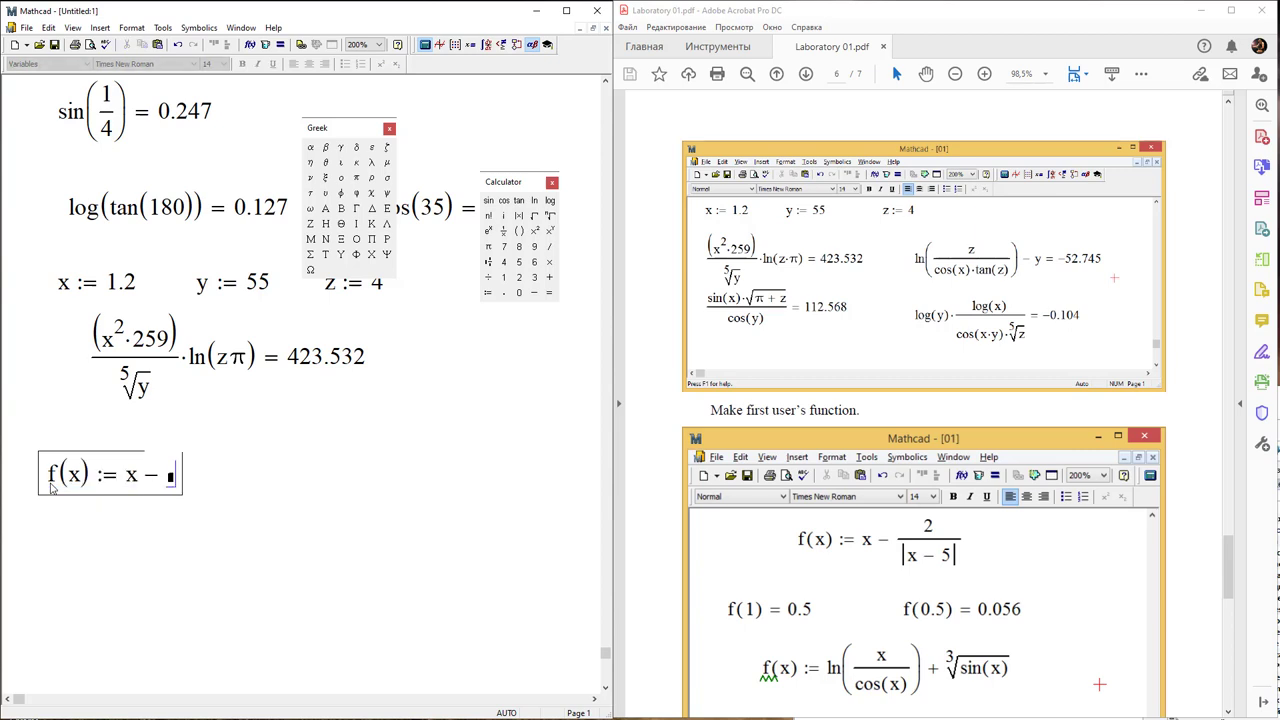
text(/)
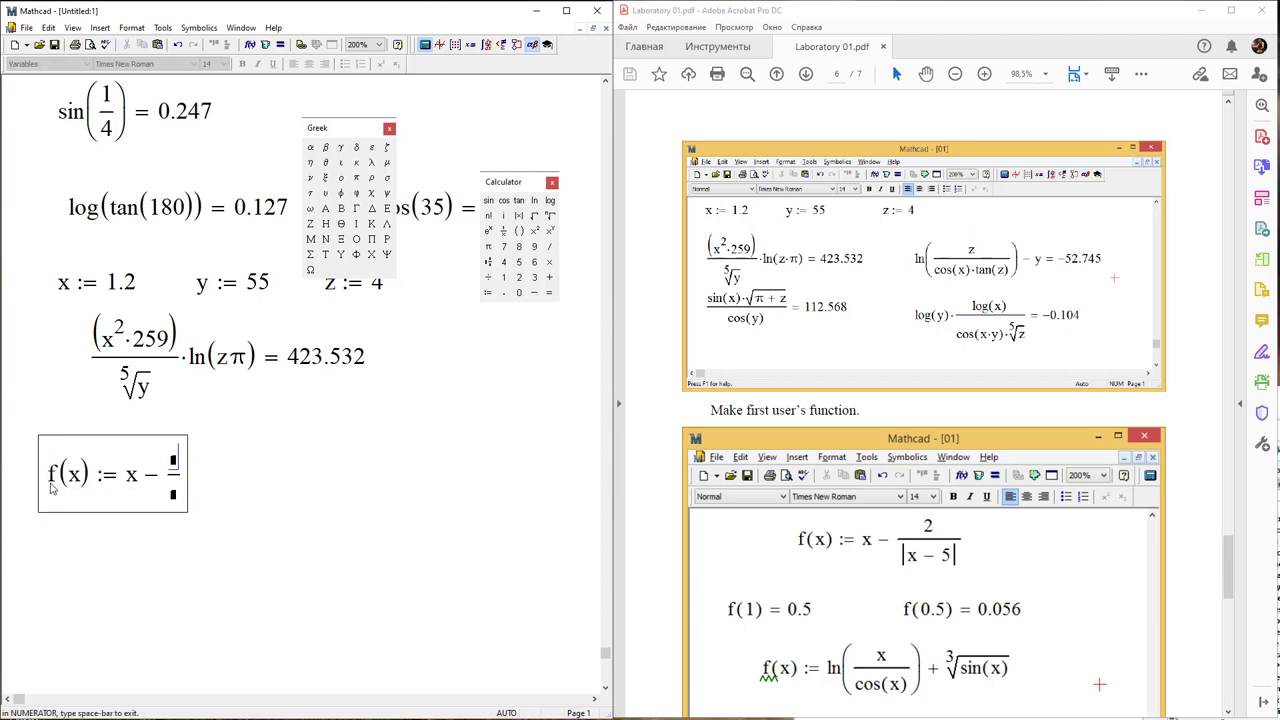
text(2)
key(Down)
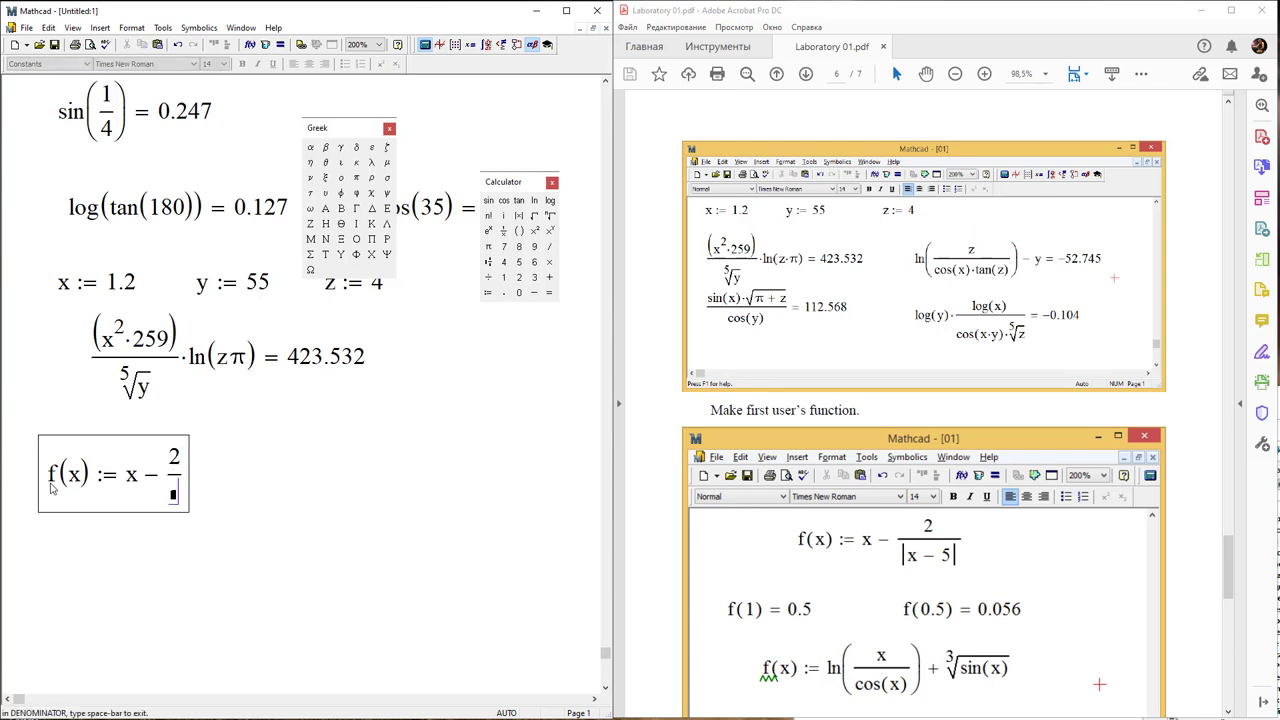
text(x-5)
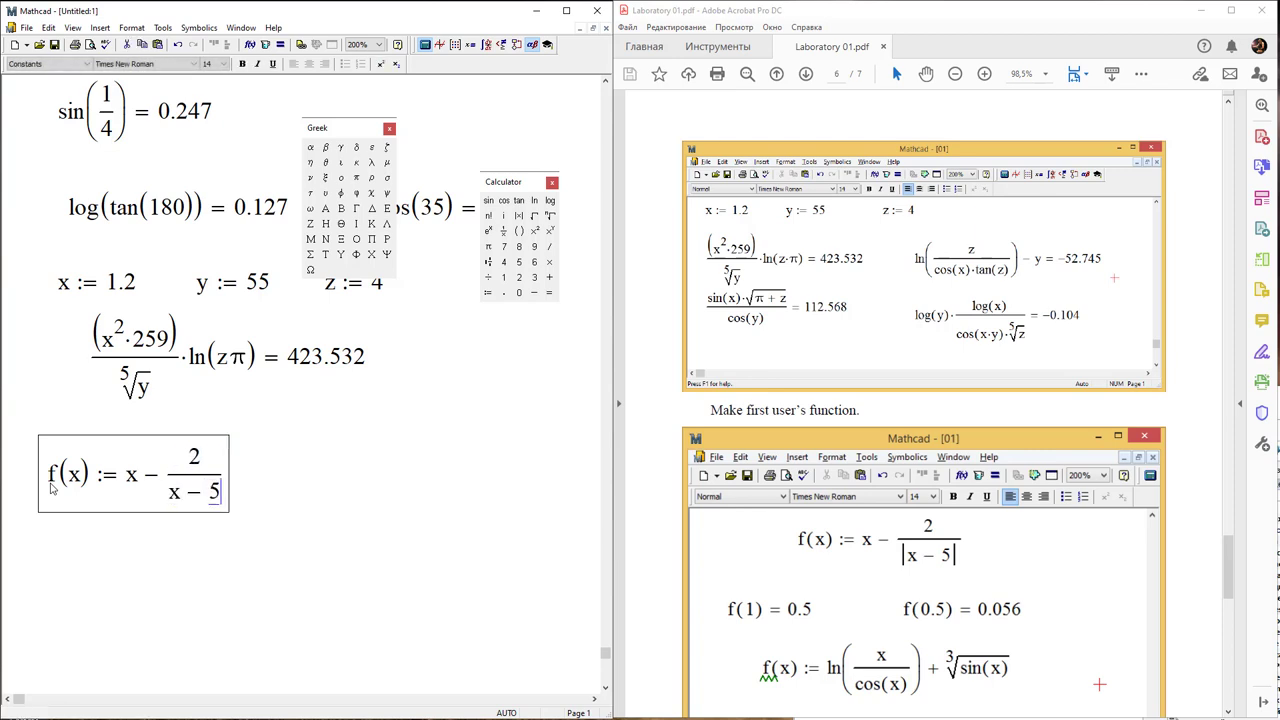
click(87, 568)
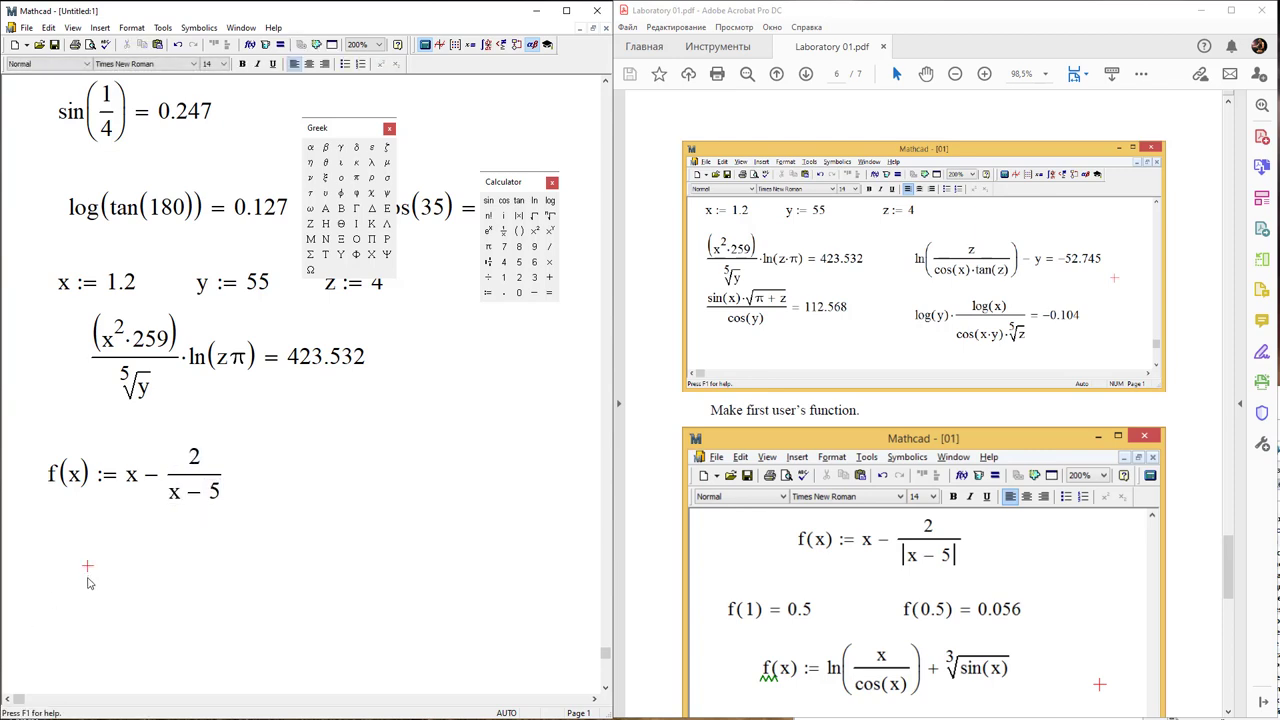
text(f()
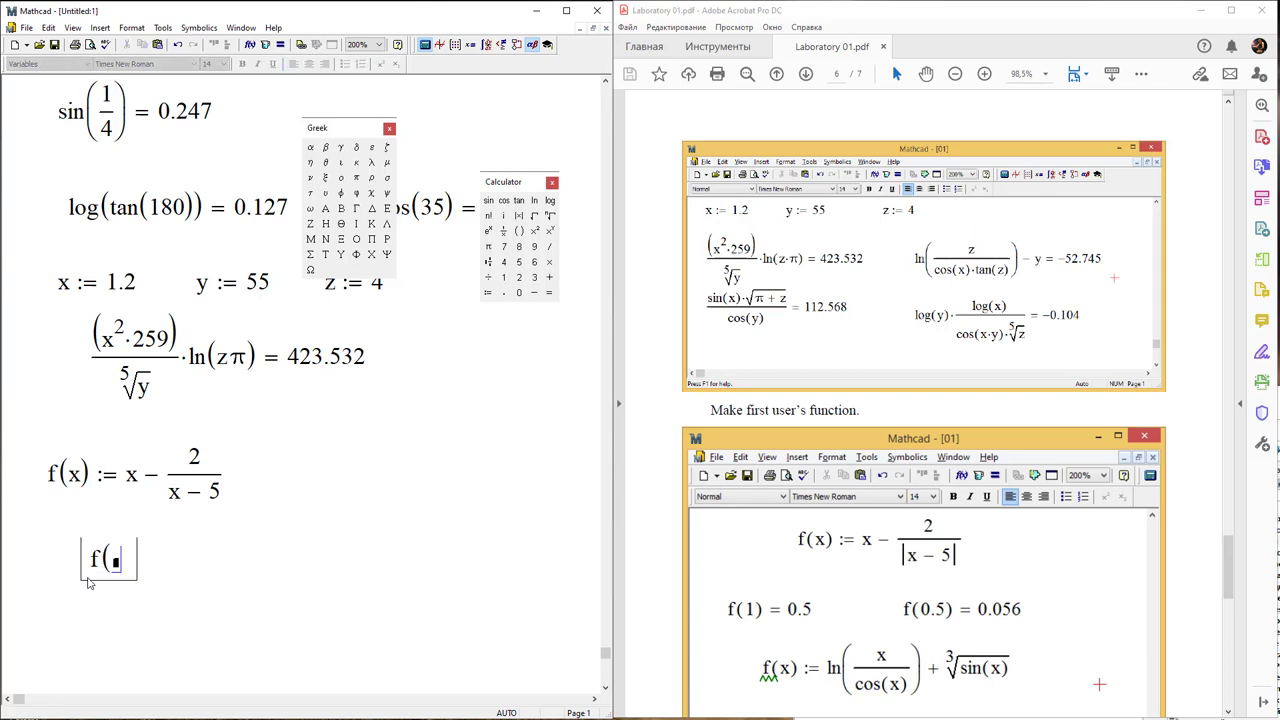
text(1) )
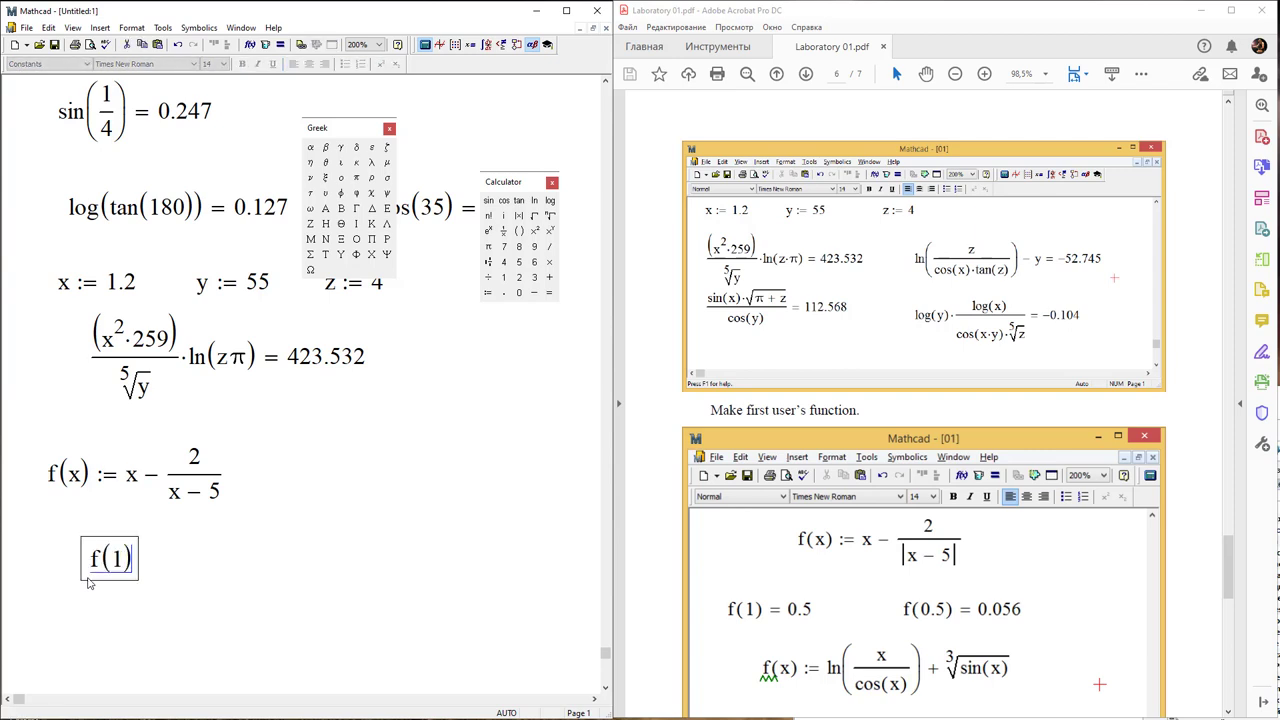
text(= 1.5)
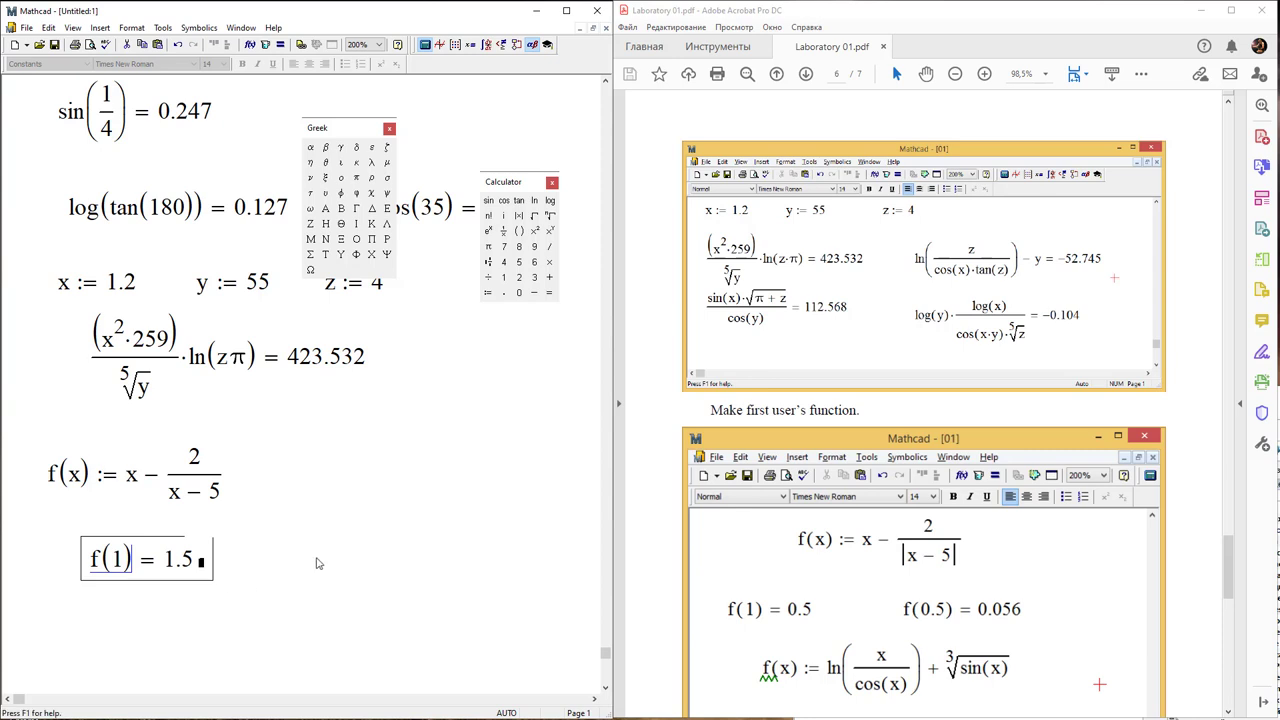
Wrap the denominator in absolute value so f(x) := x − 2/|x − 5| gives f(1) = 0.5.
click(340, 530)
click(218, 505)
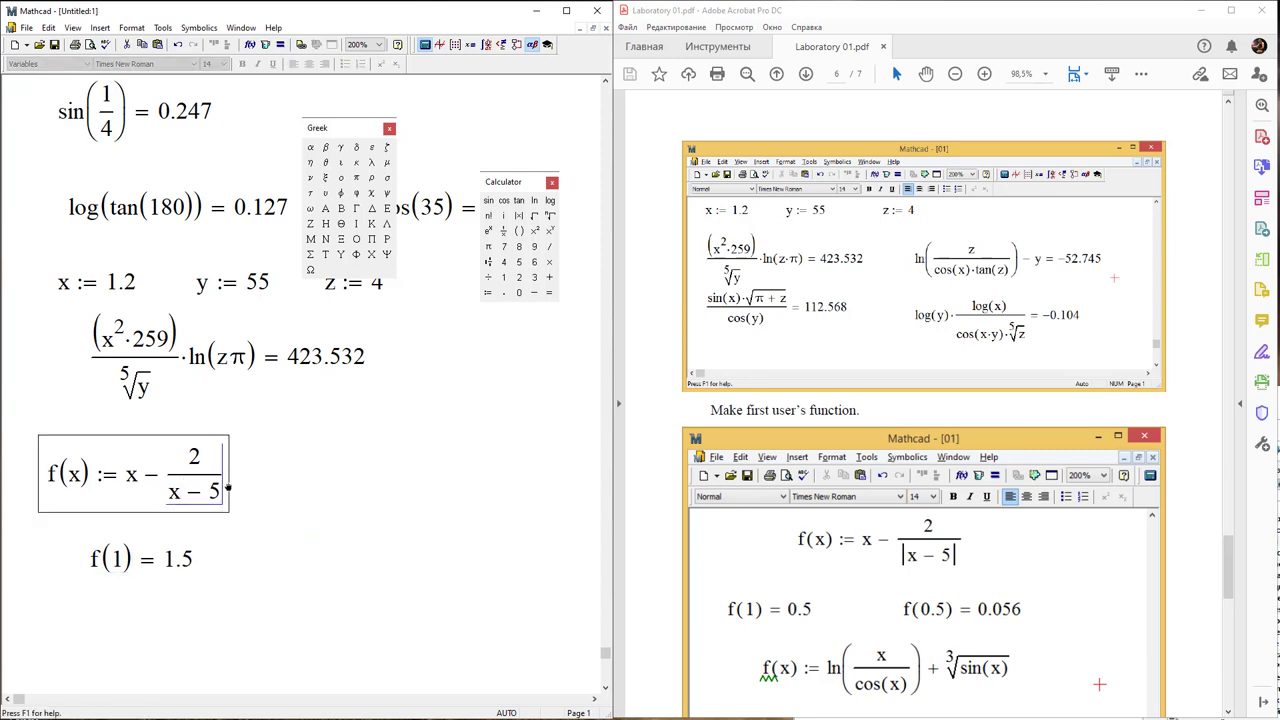
click(215, 495)
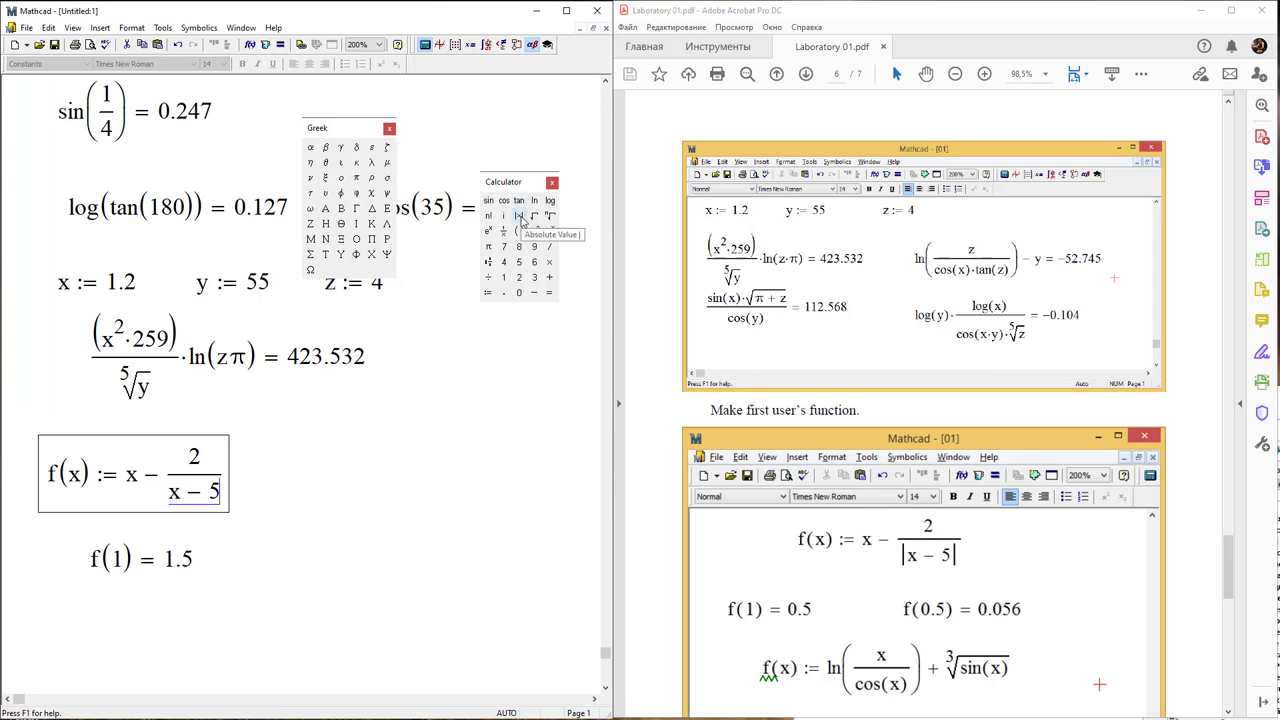
click(519, 216)
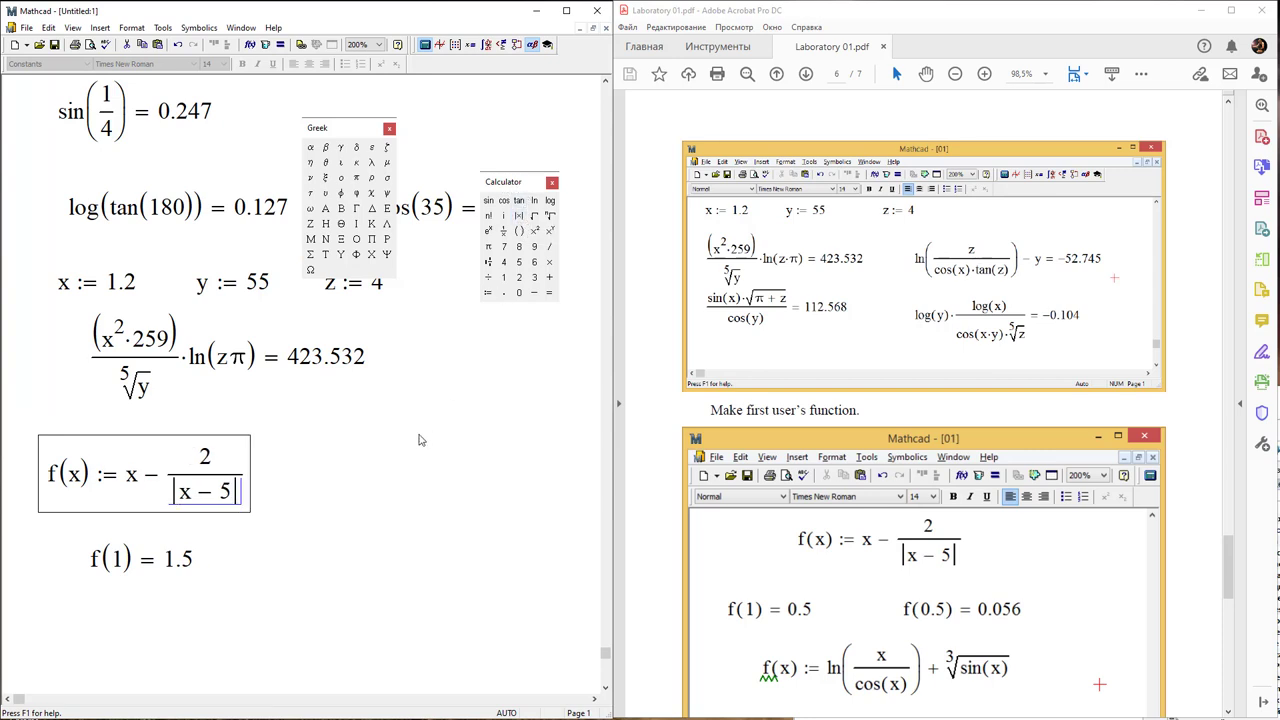
click(390, 501)
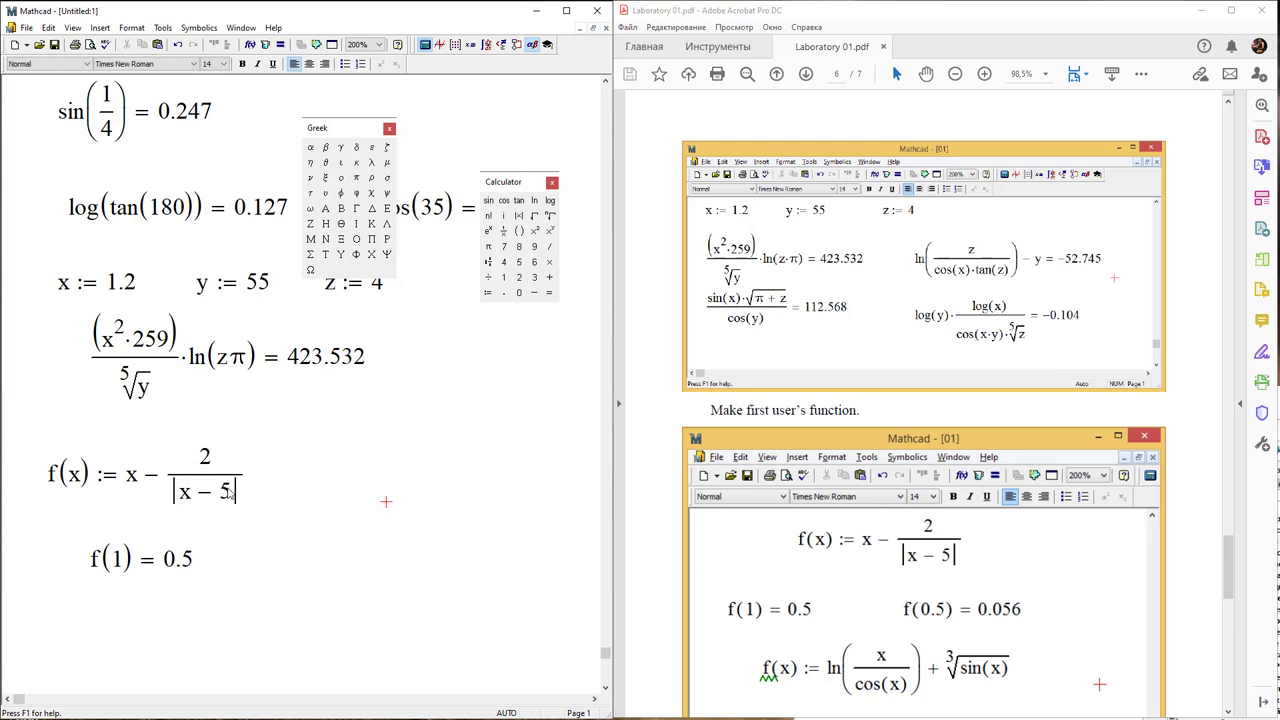
Evaluate f(0.5) beside f(1), showing 0.056.
click(278, 567)
text(f()
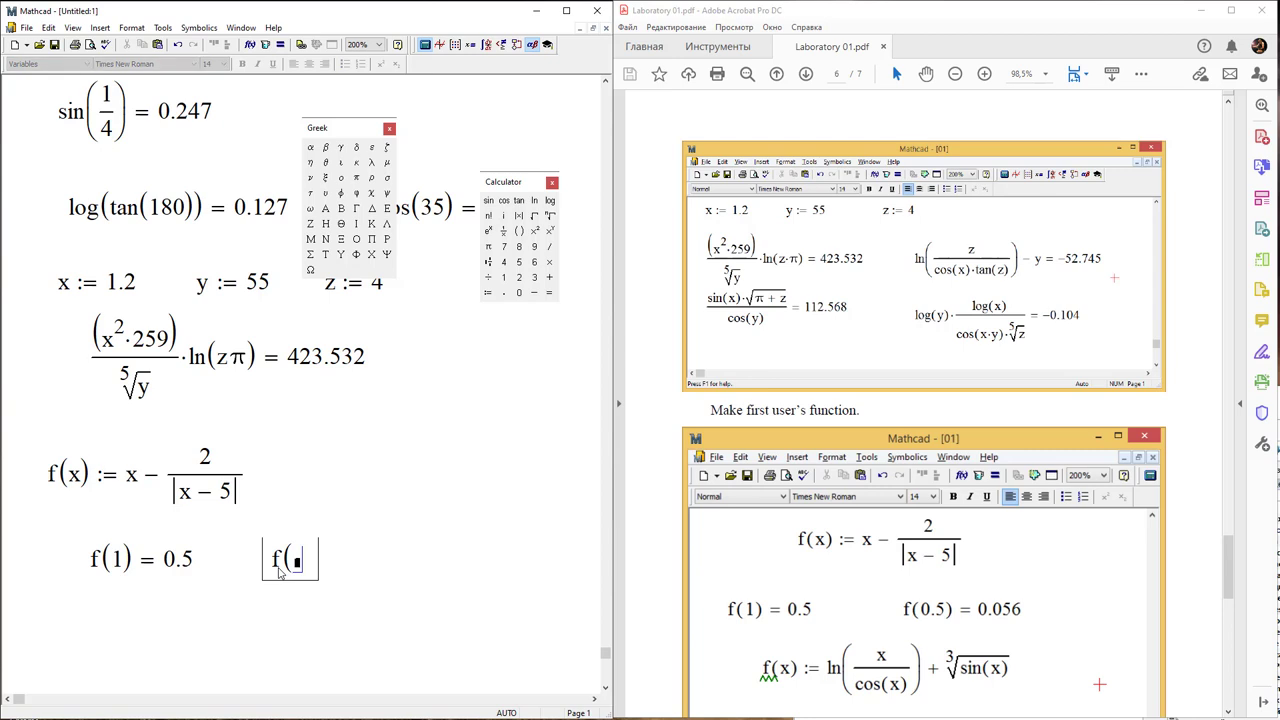
text(0.5)
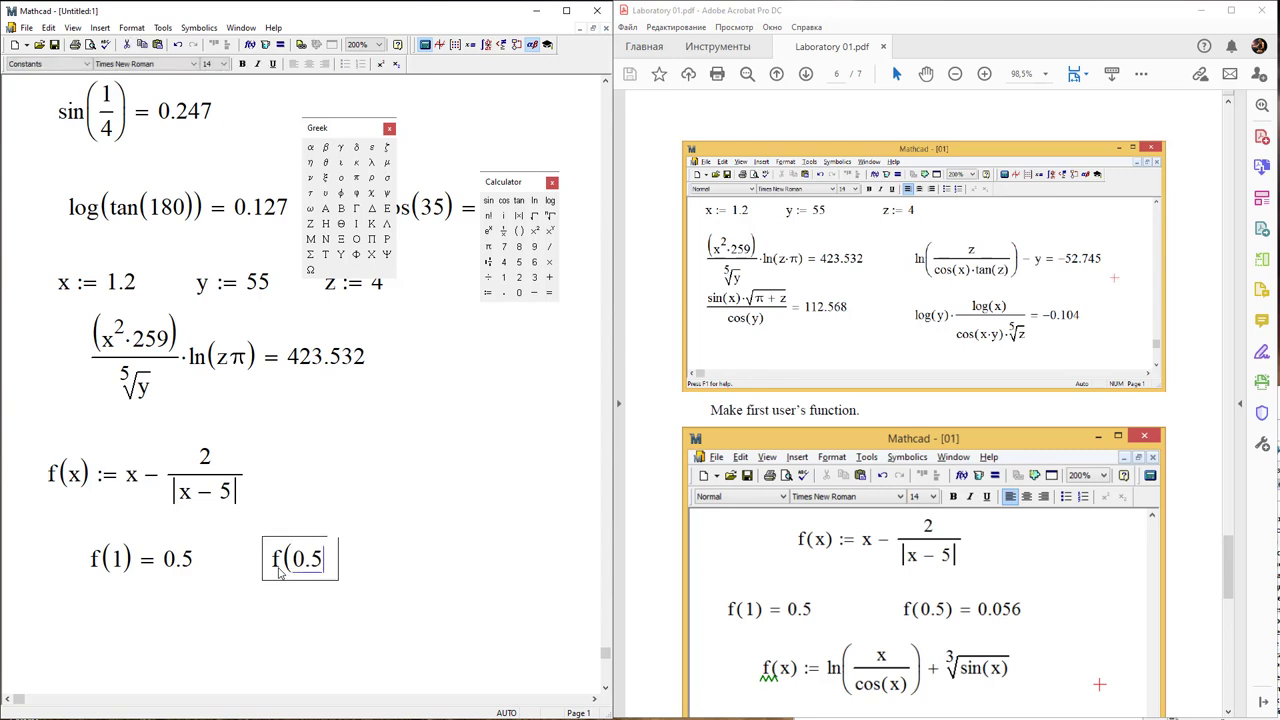
text() = 0.056)
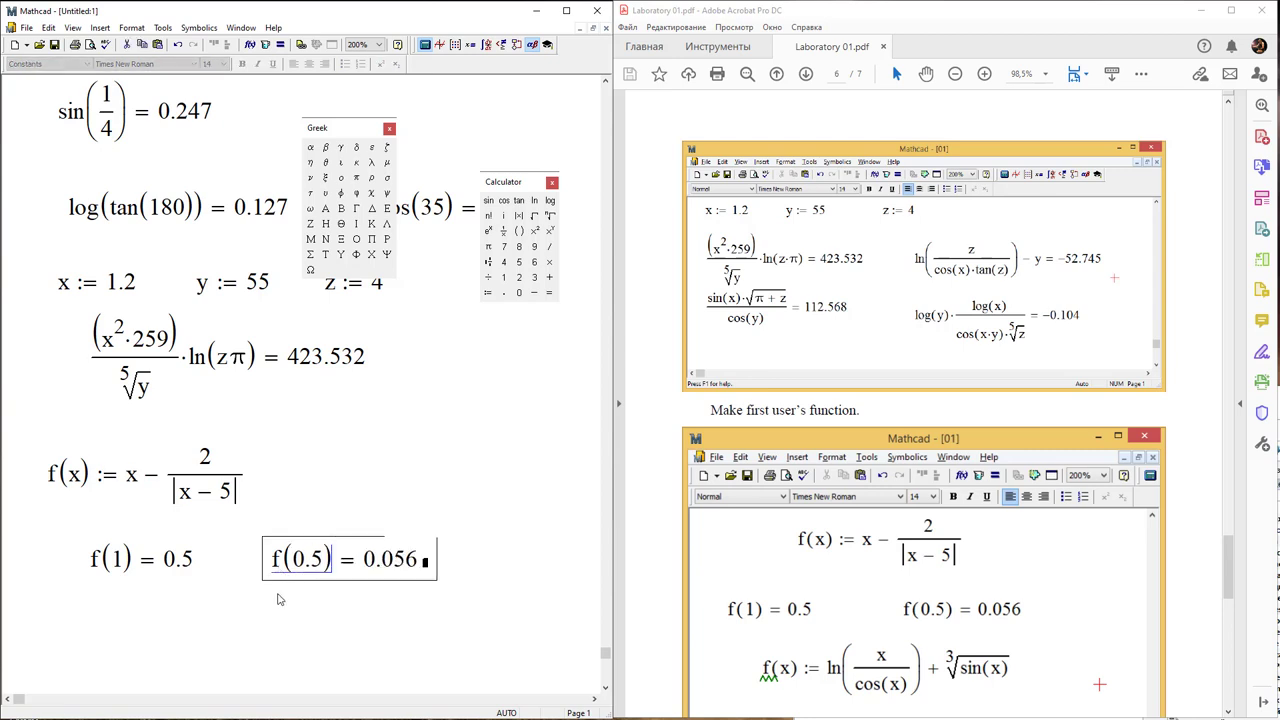
click(231, 628)
scroll(250, 610, down, 1)
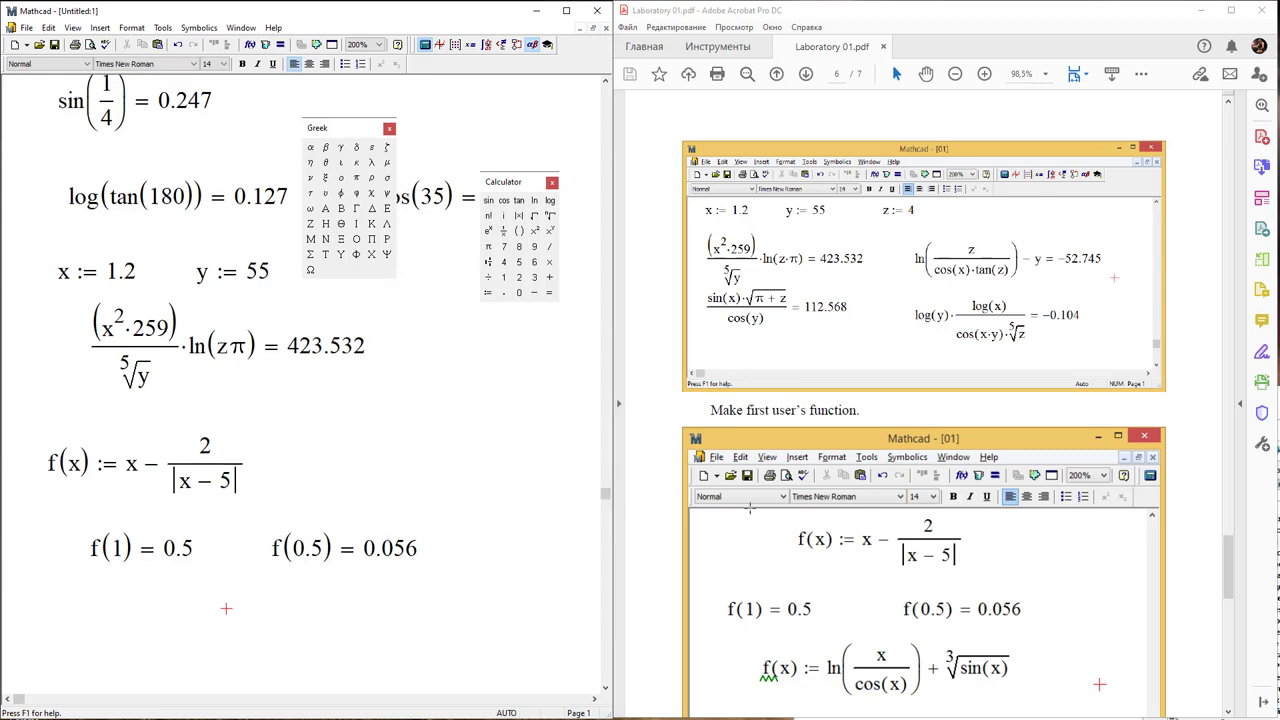
Scroll the lab instructions PDF down to page 7's symbolic calculations example.
click(840, 456)
scroll(840, 456, down, 4)
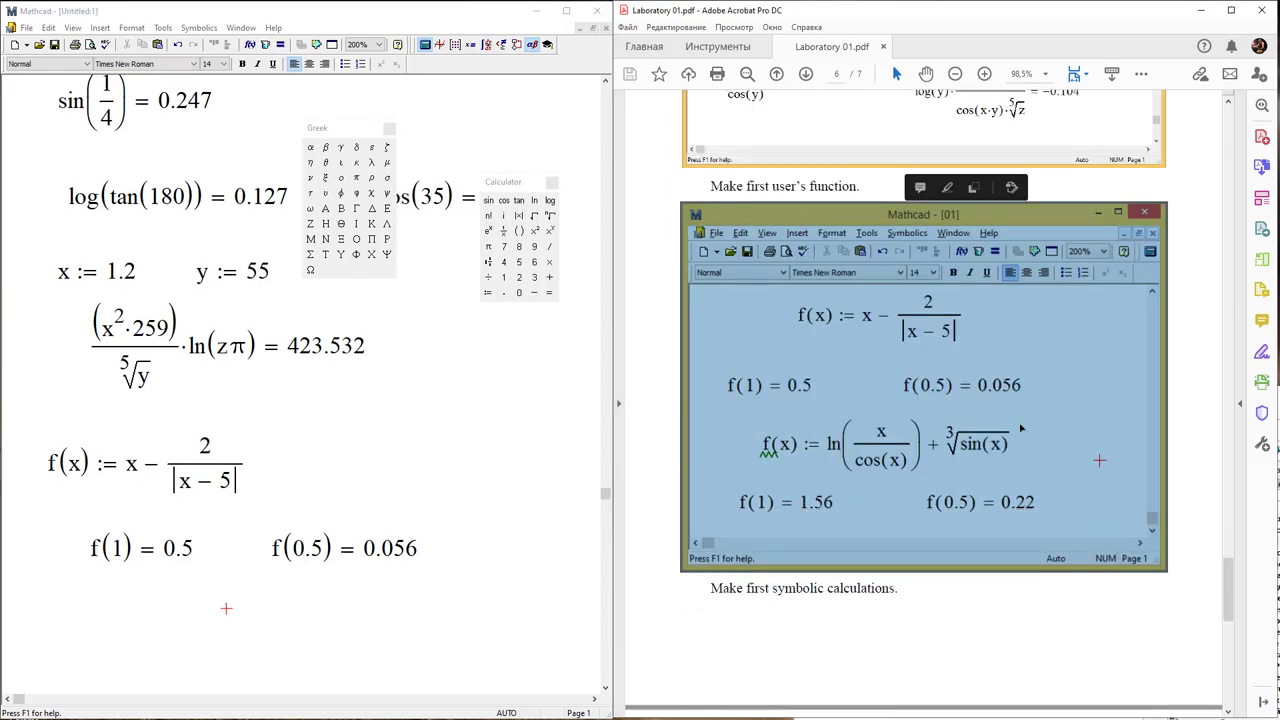
scroll(913, 452, down, 3)
scroll(913, 452, down, 4)
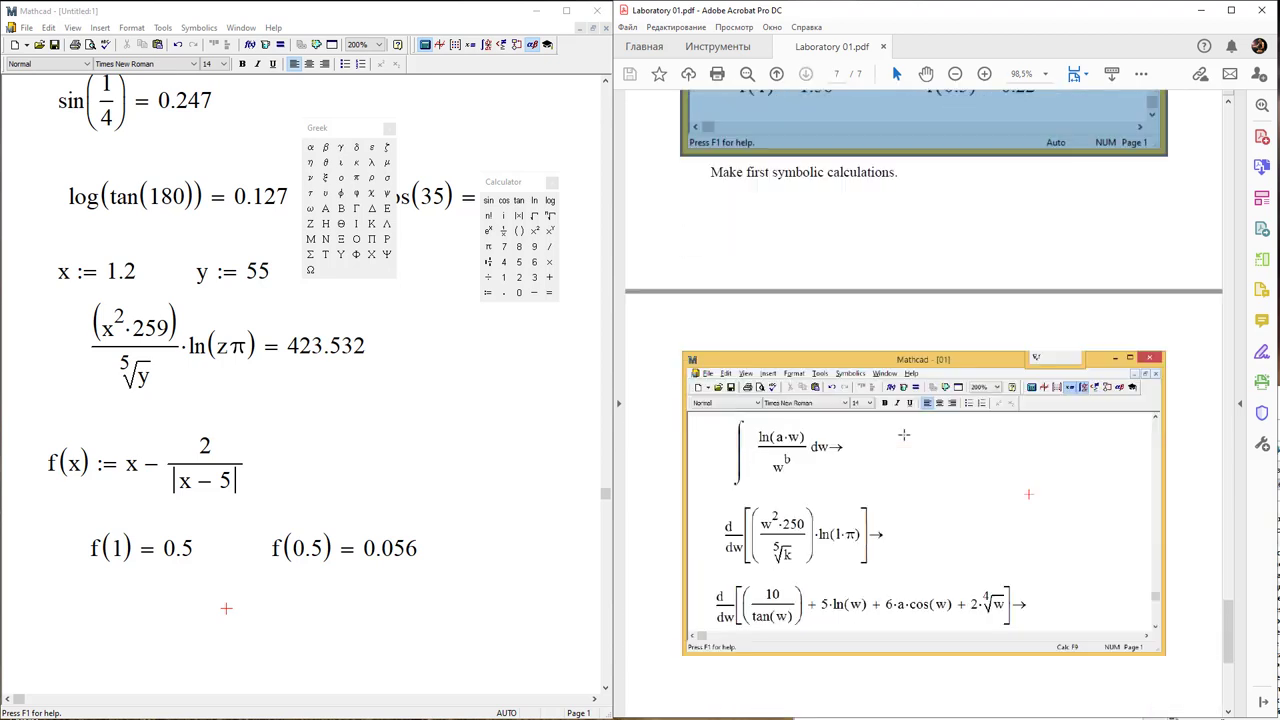
Back in the Mathcad worksheet, scroll down and place the cursor below f(1).
click(358, 578)
scroll(272, 565, down, 1)
scroll(270, 562, down, 1)
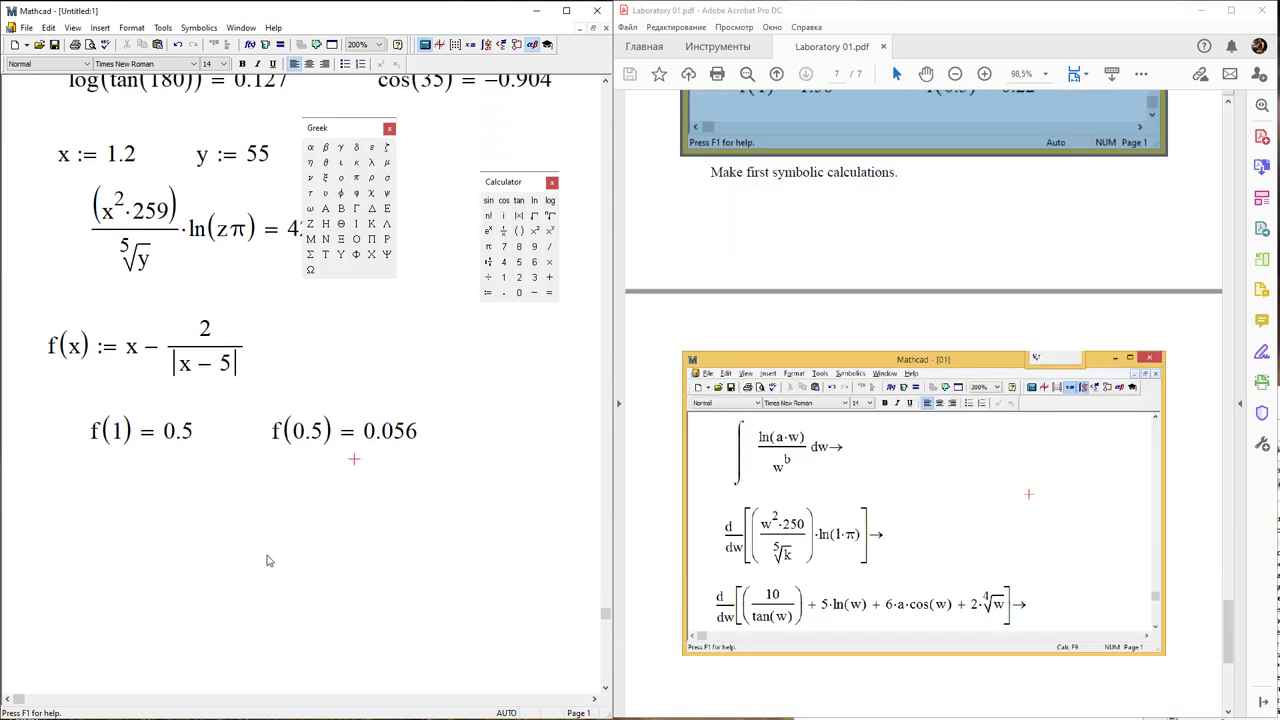
scroll(265, 550, down, 1)
scroll(263, 541, down, 1)
click(68, 410)
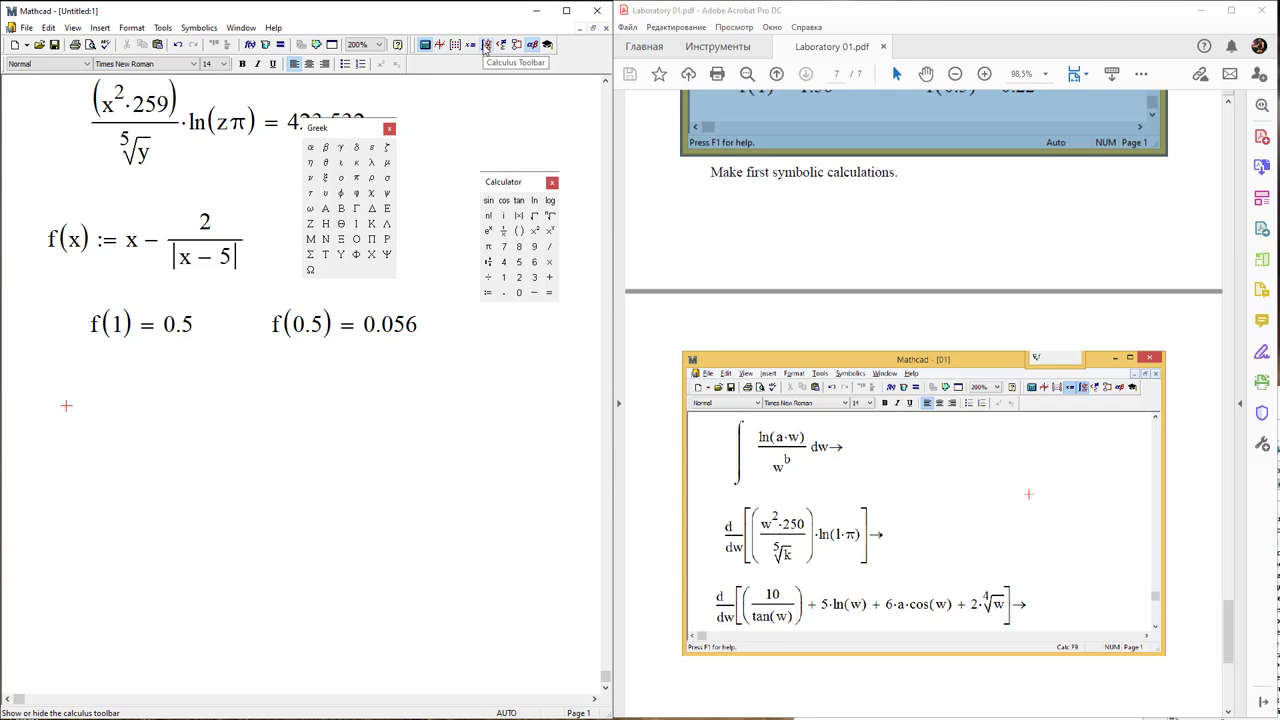
Insert an indefinite integral template from the Calculus palette below f(1).
click(485, 46)
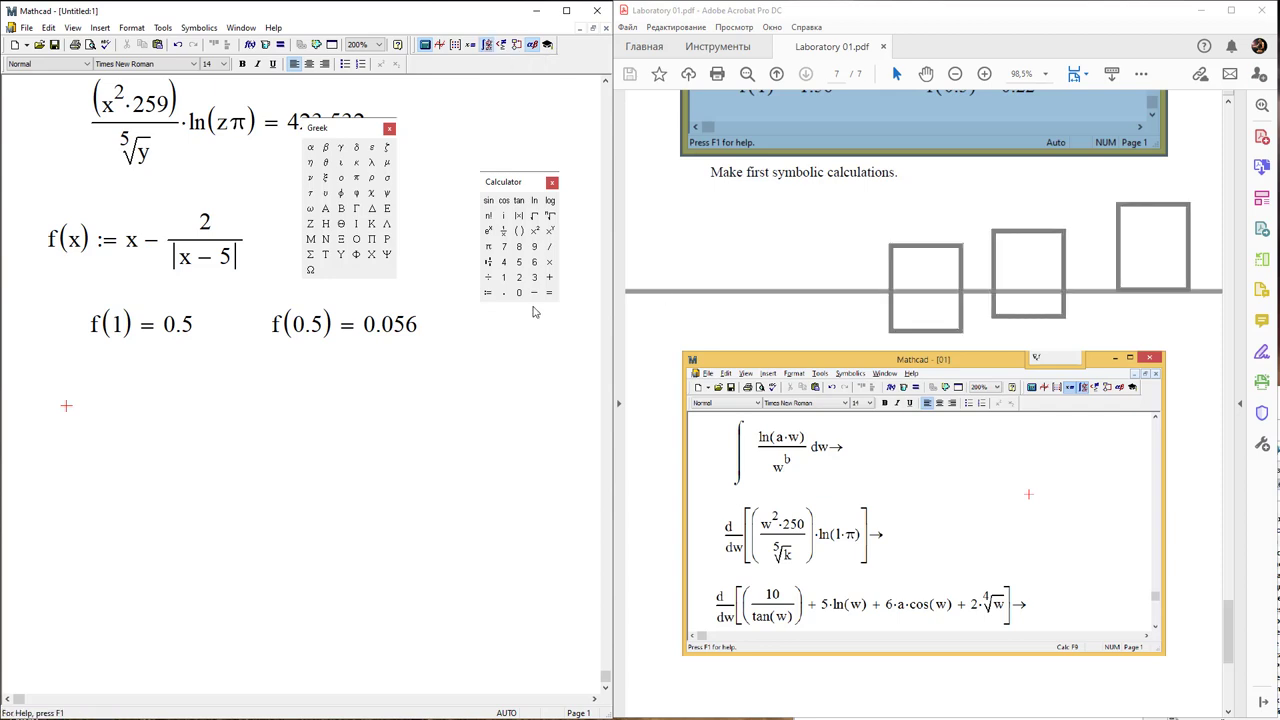
drag(342, 321, 383, 300)
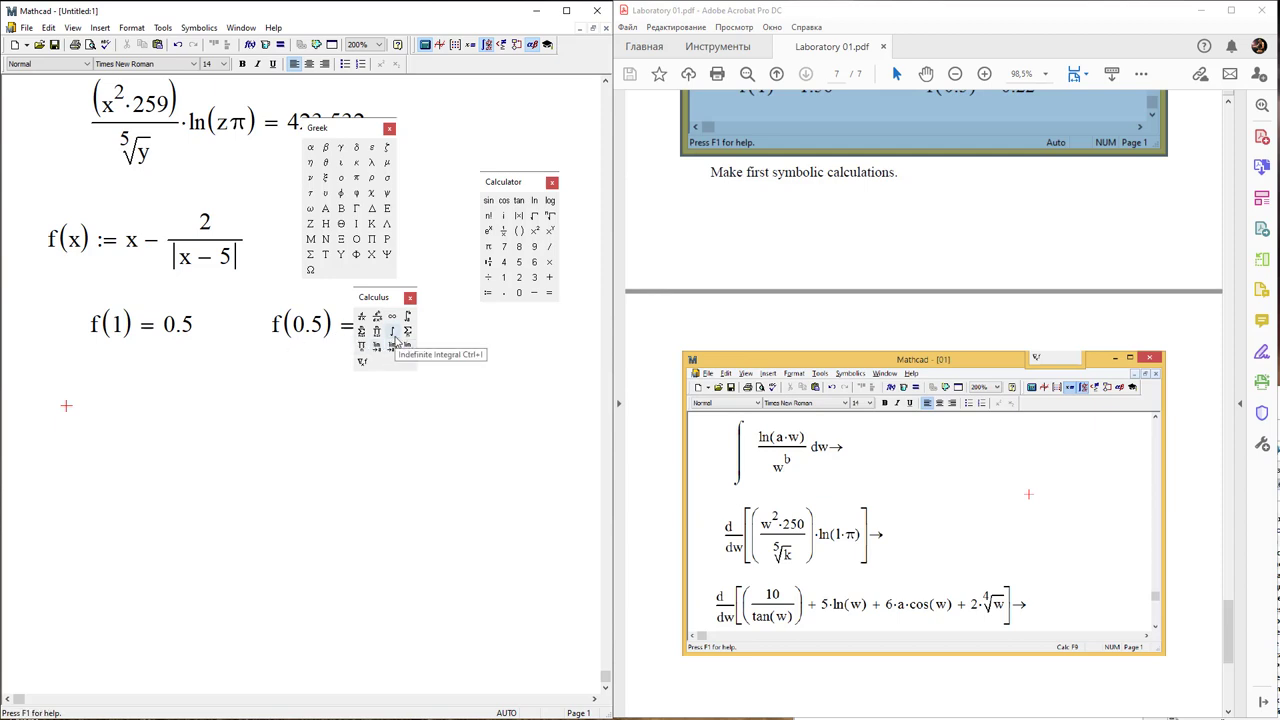
click(395, 338)
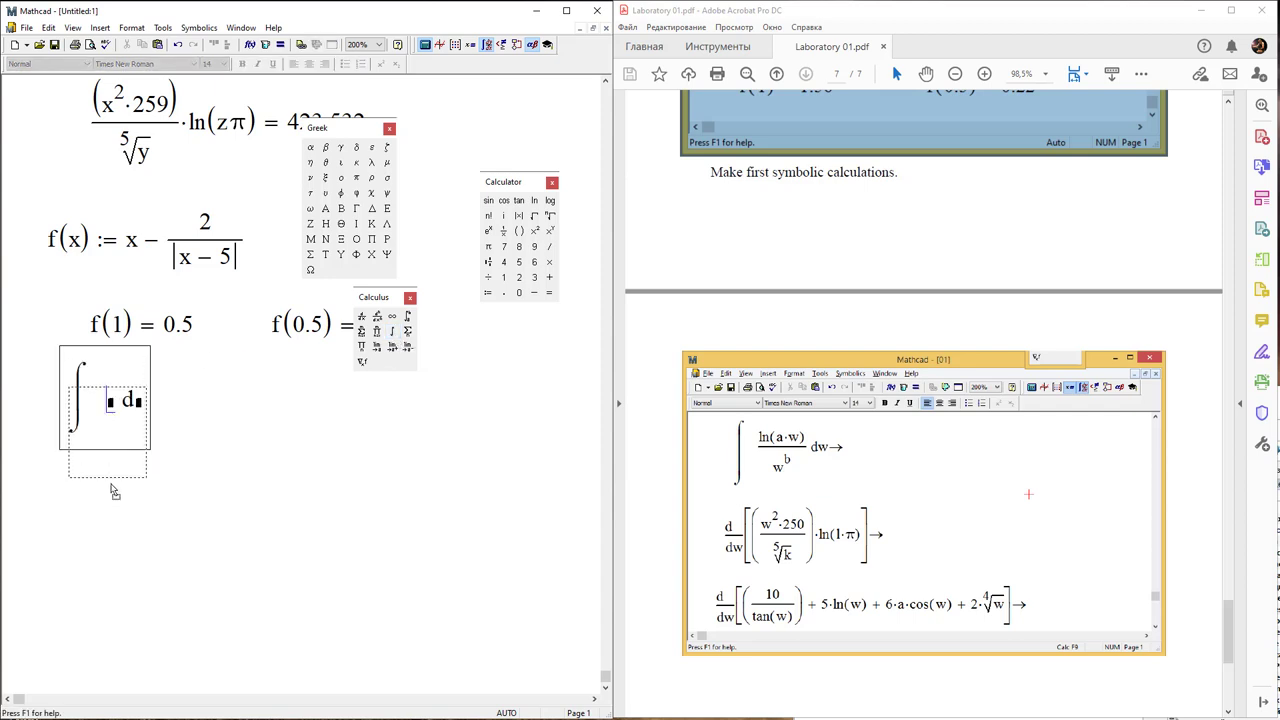
drag(107, 449, 118, 492)
Fill the integral with integrand ln(a·w)/w^b and integration variable w.
text(/ )
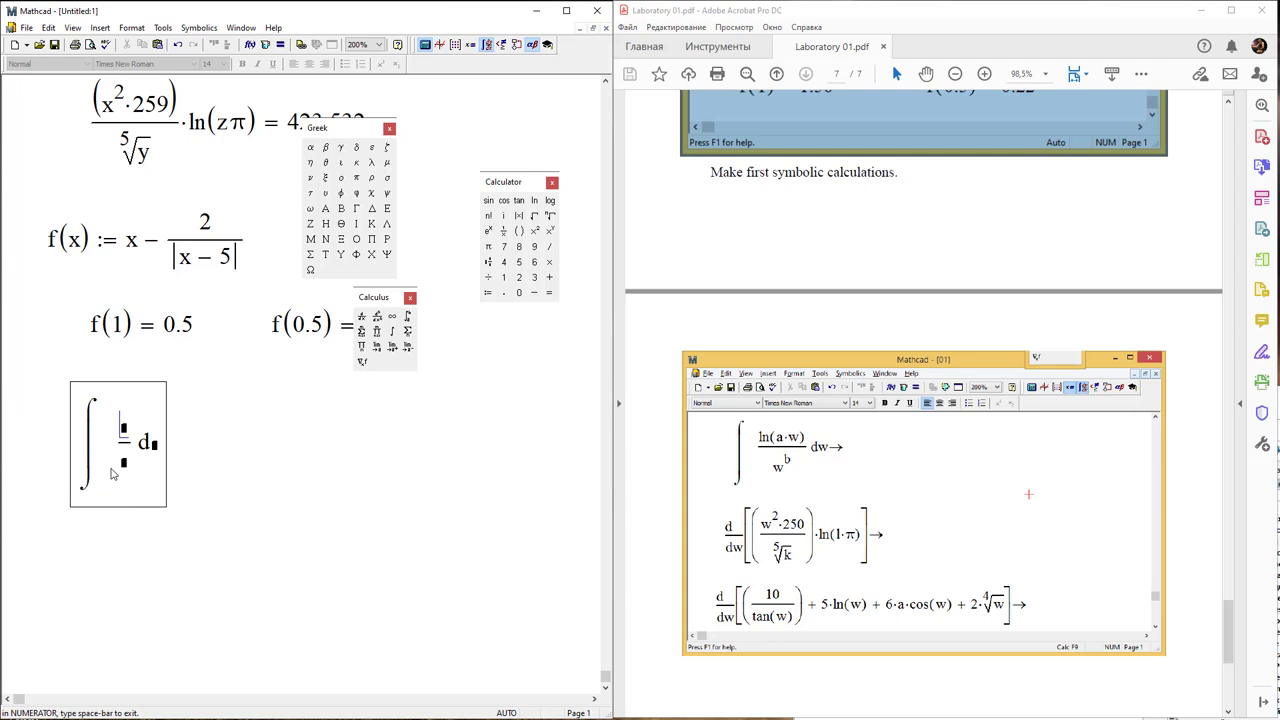
text(ln)
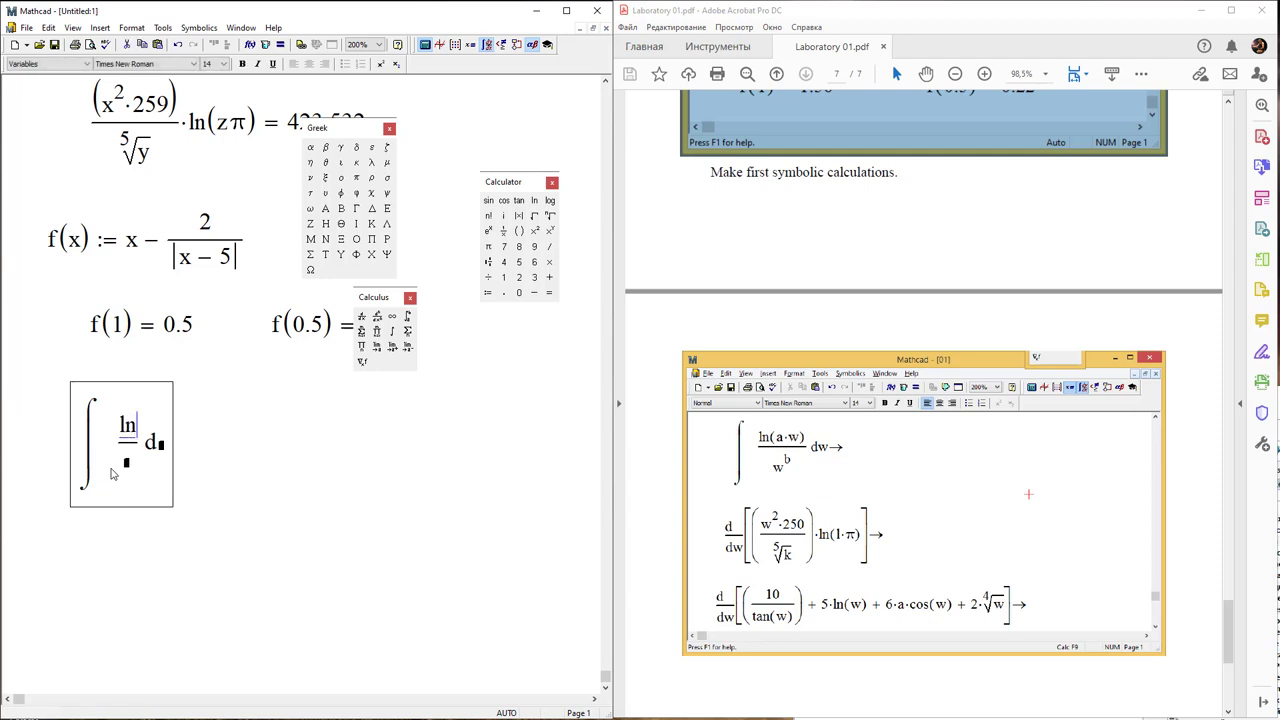
text((a*w)
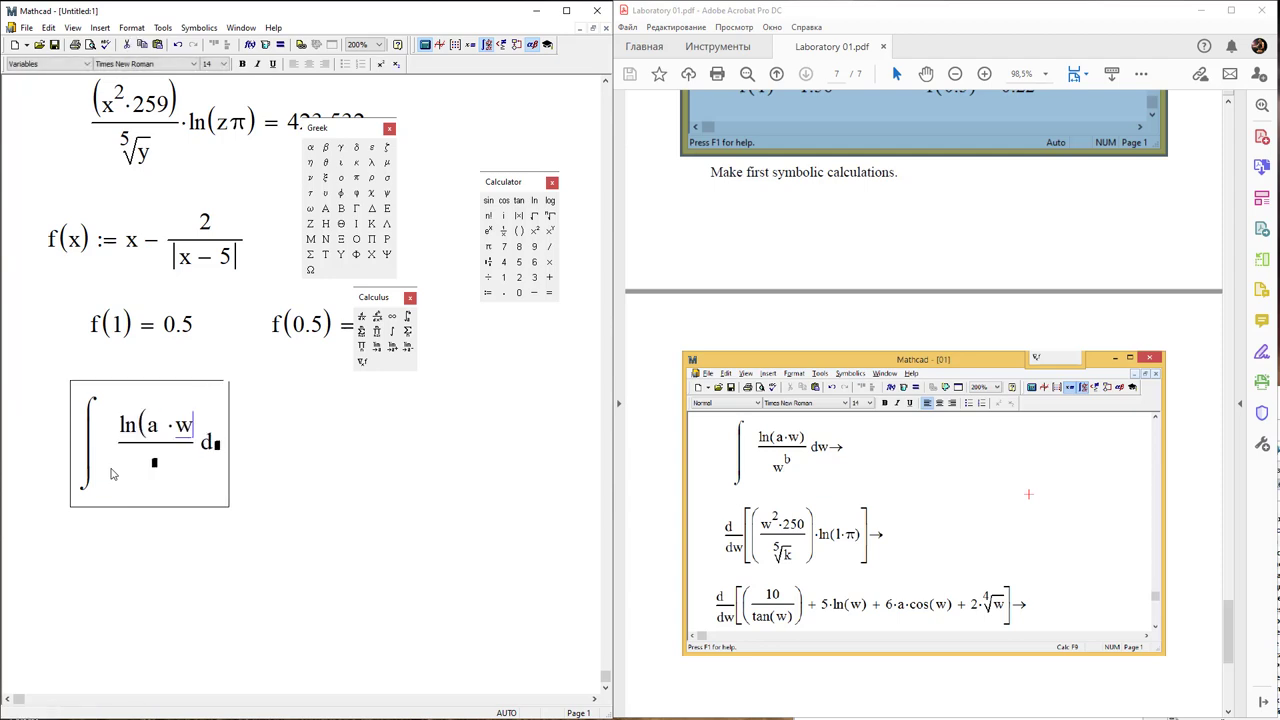
text())
key(Tab)
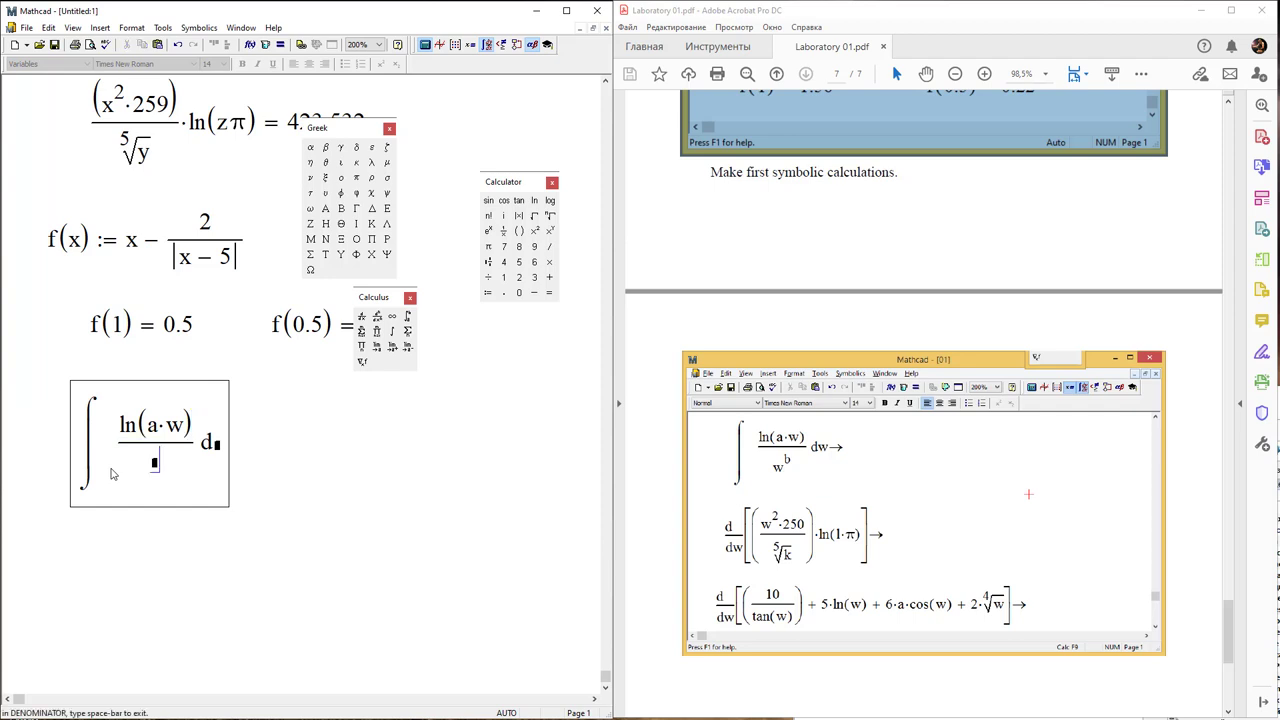
text(w^b)
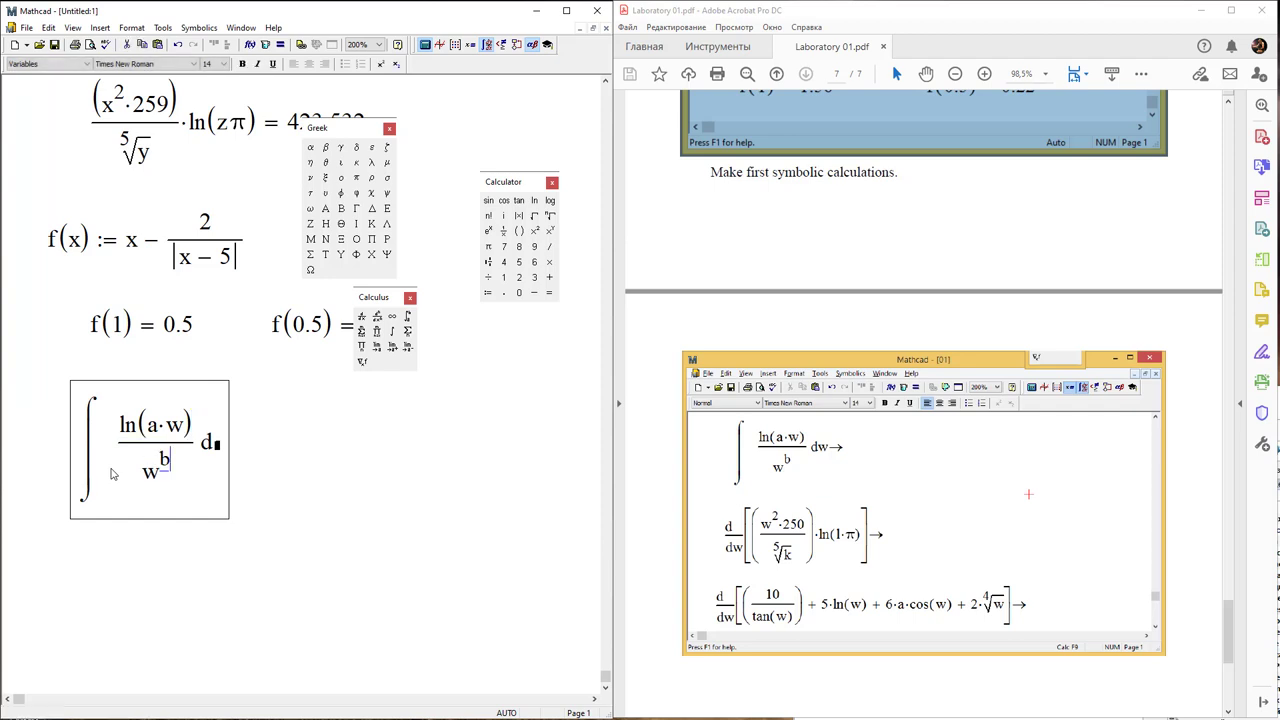
click(216, 446)
text(w)
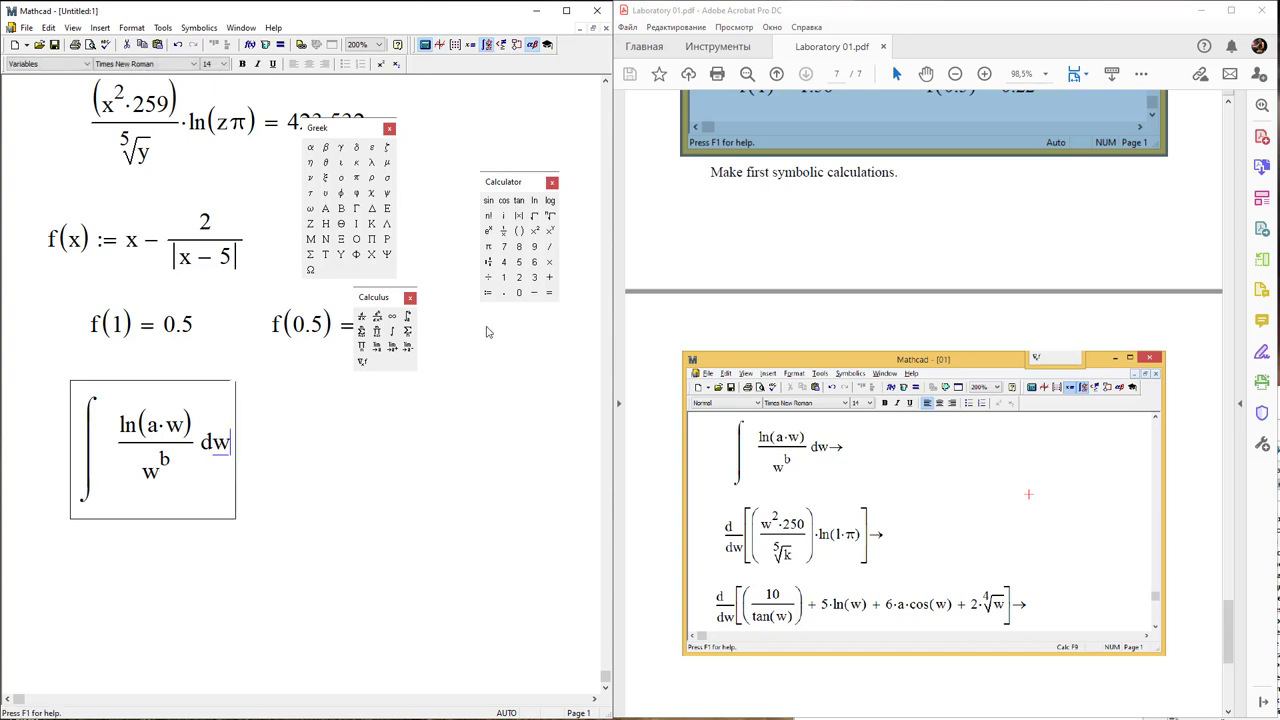
Evaluate the integral symbolically, yielding −w^(1−b)·(b·ln(a·w) − ln(a·w) + 1)/(b − 1)².
click(487, 45)
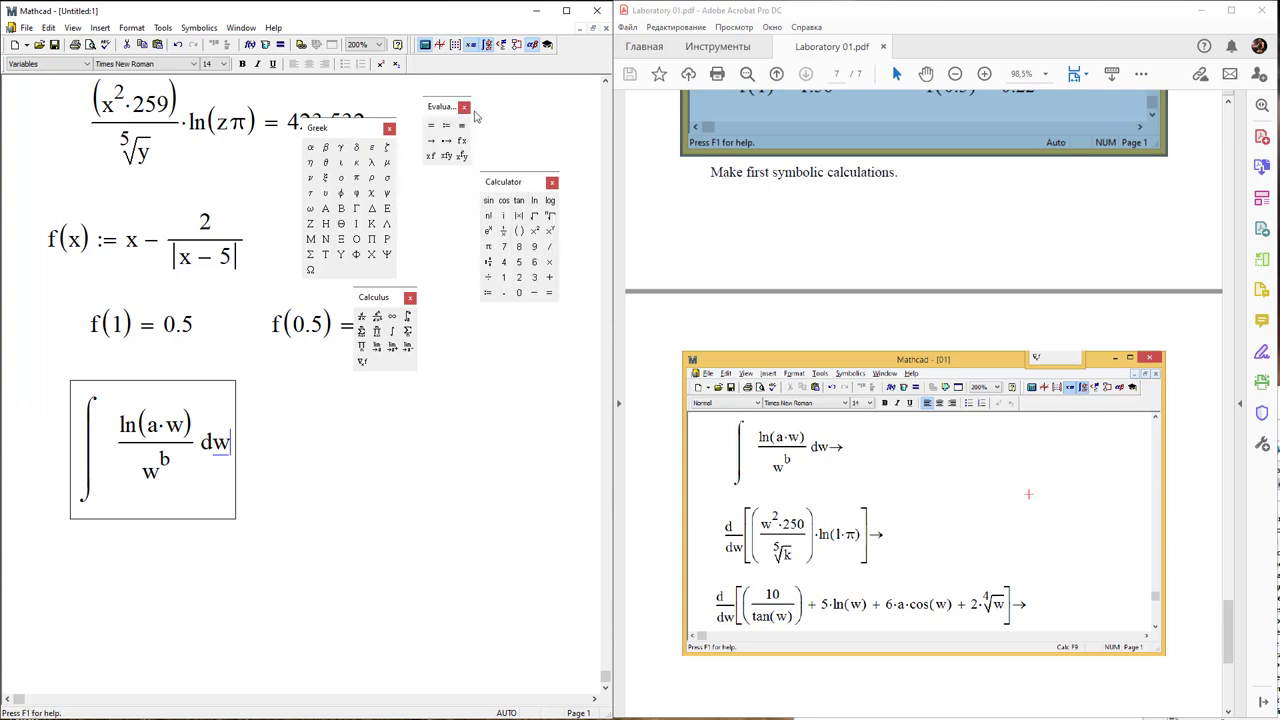
click(465, 107)
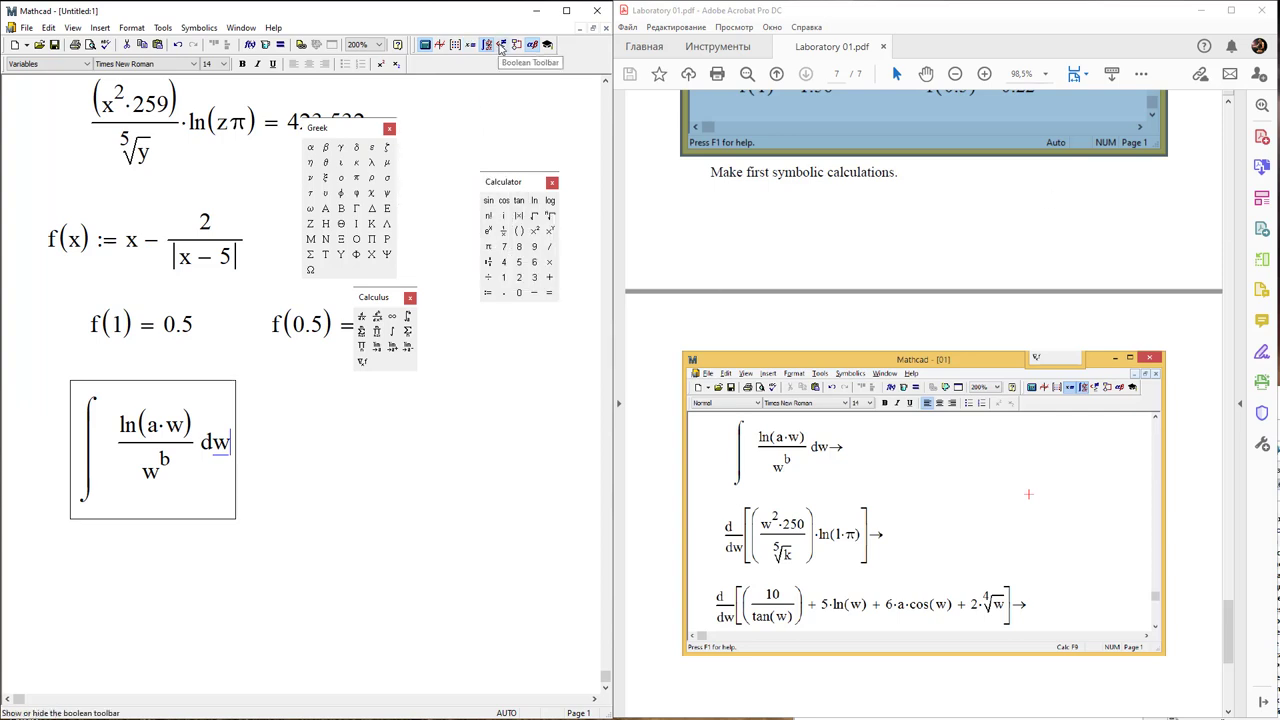
click(501, 44)
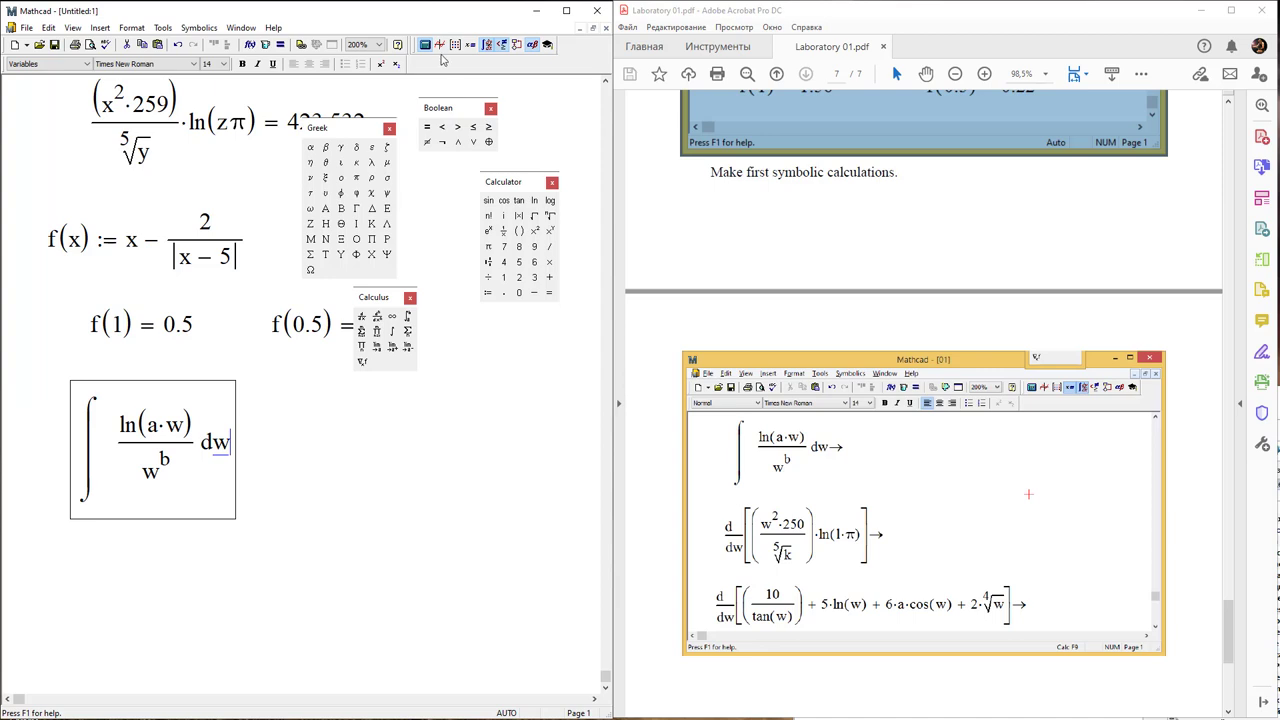
click(470, 44)
drag(434, 112, 429, 196)
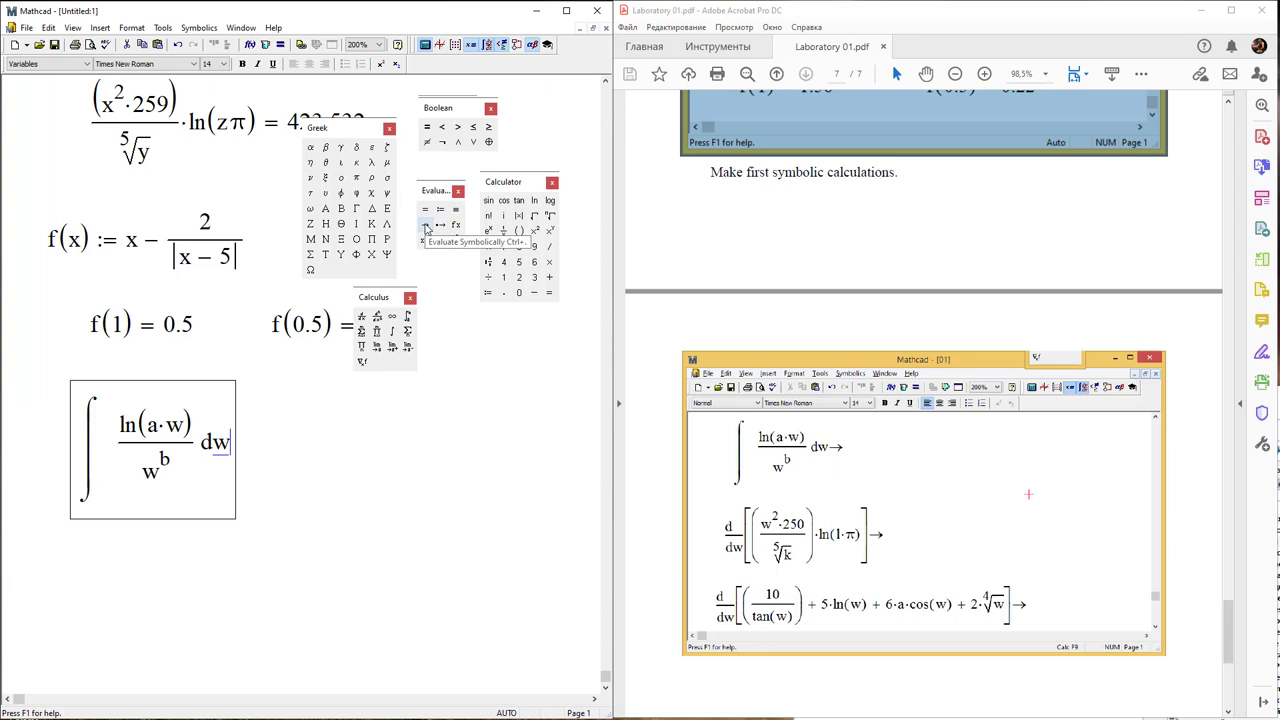
click(426, 229)
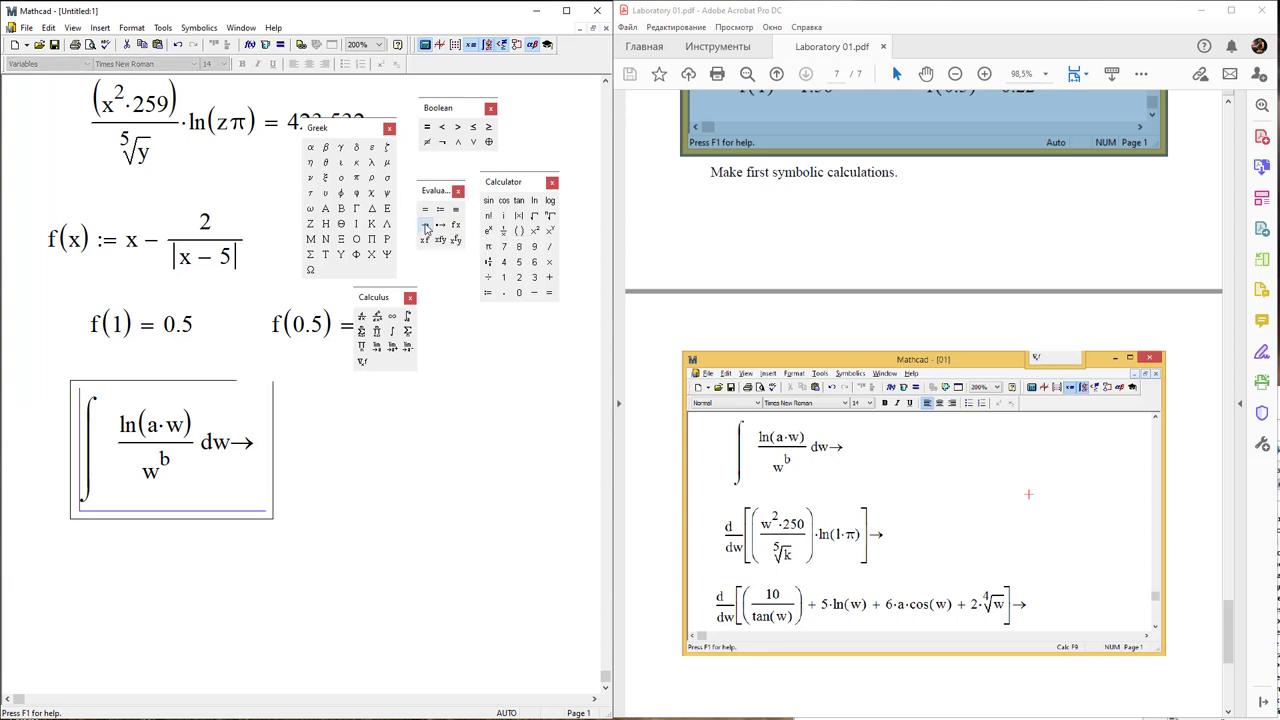
click(196, 588)
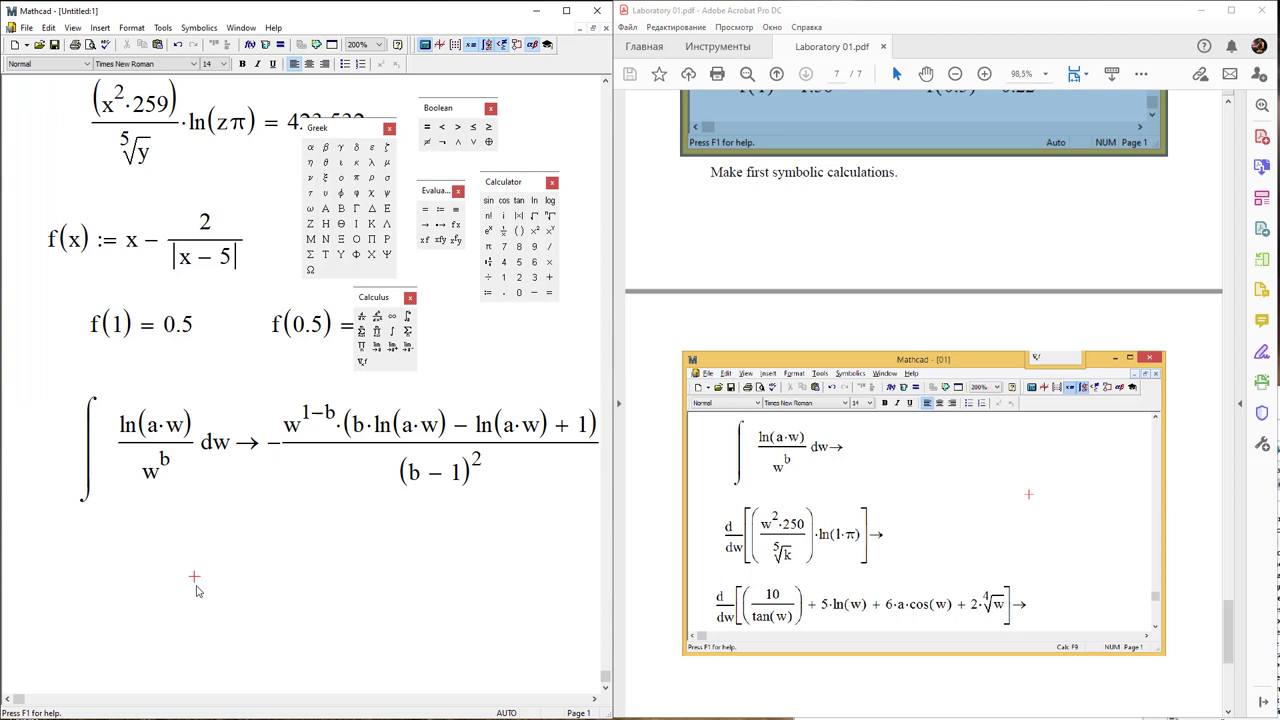
click(594, 700)
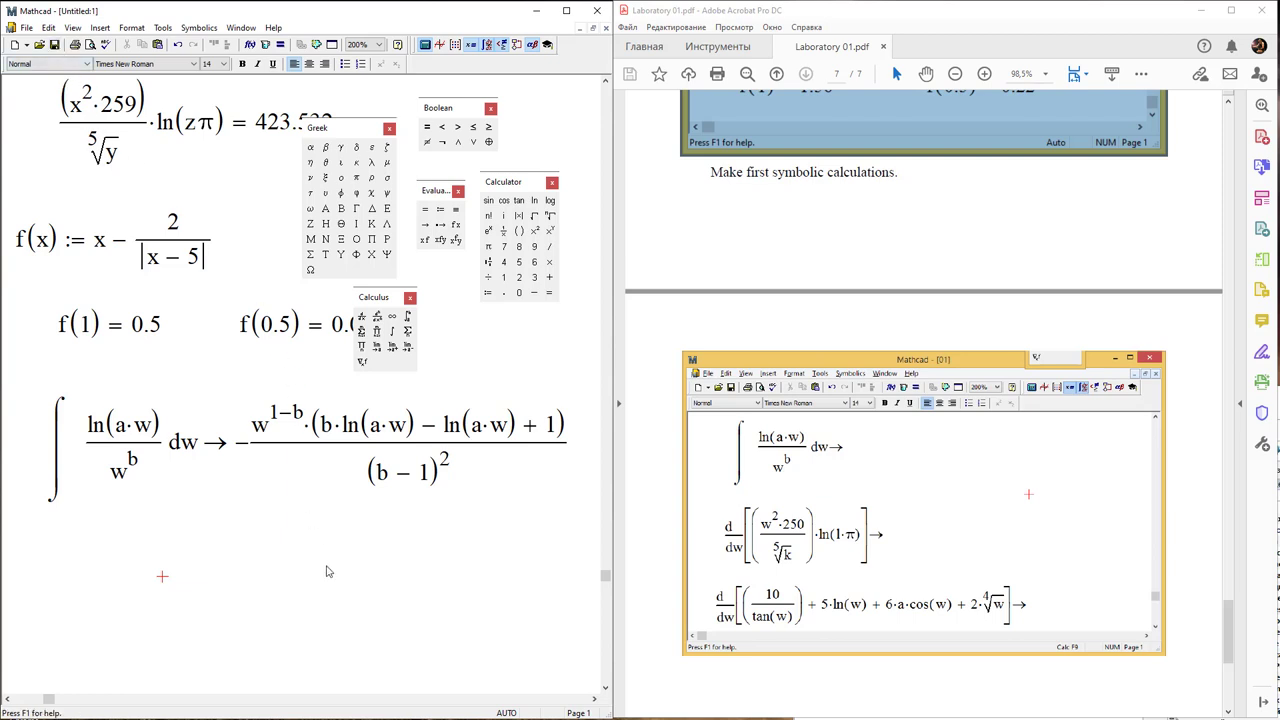
drag(461, 619, 183, 587)
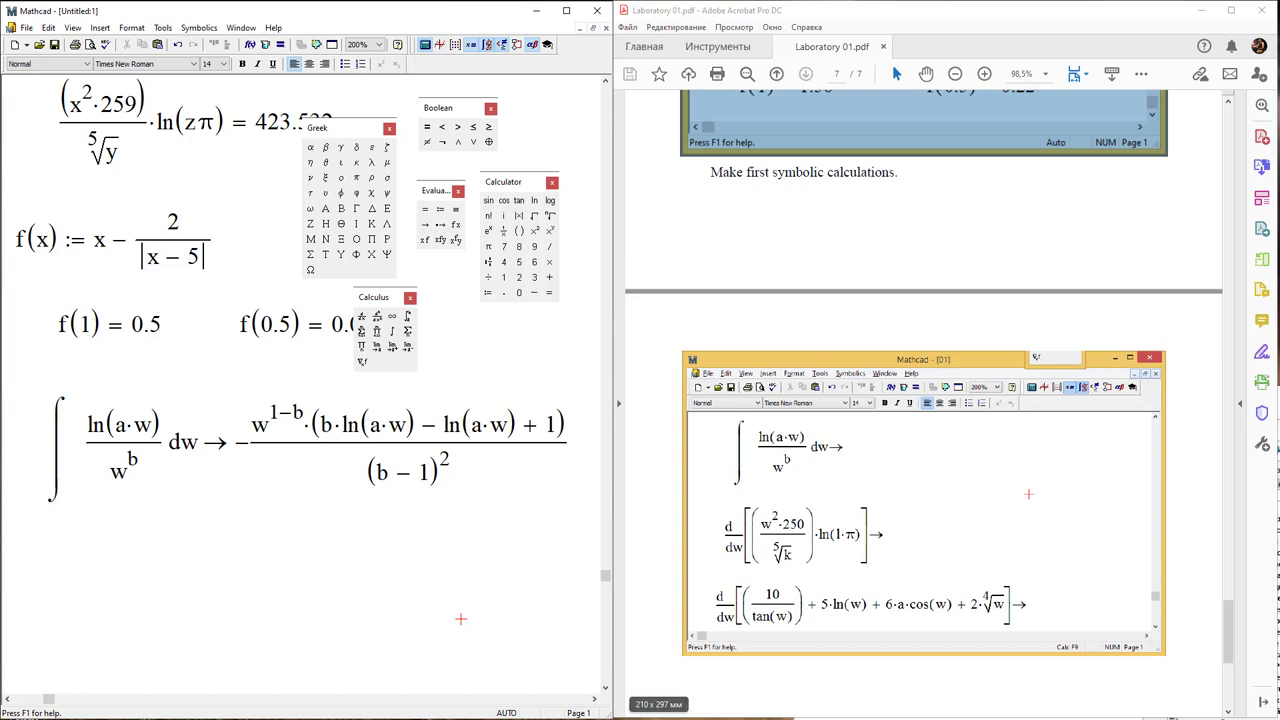
drag(386, 629, 239, 599)
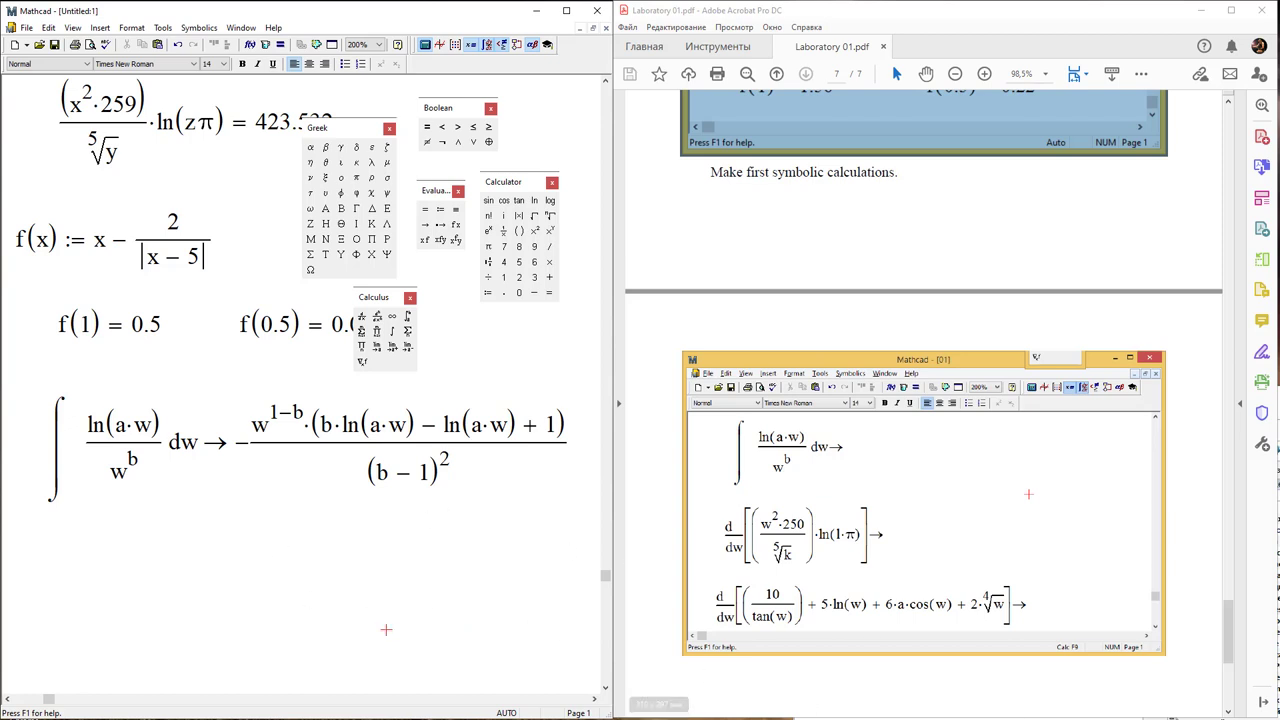